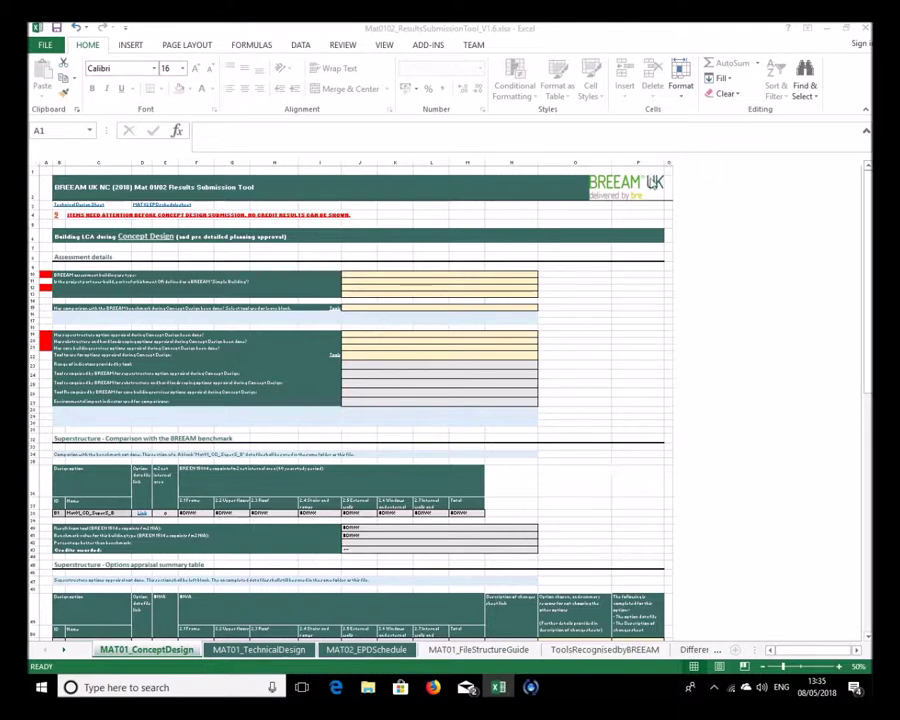
Set the BREEAM assessment building use type to Offices in the Concept Design assessment details
left_click(374, 276)
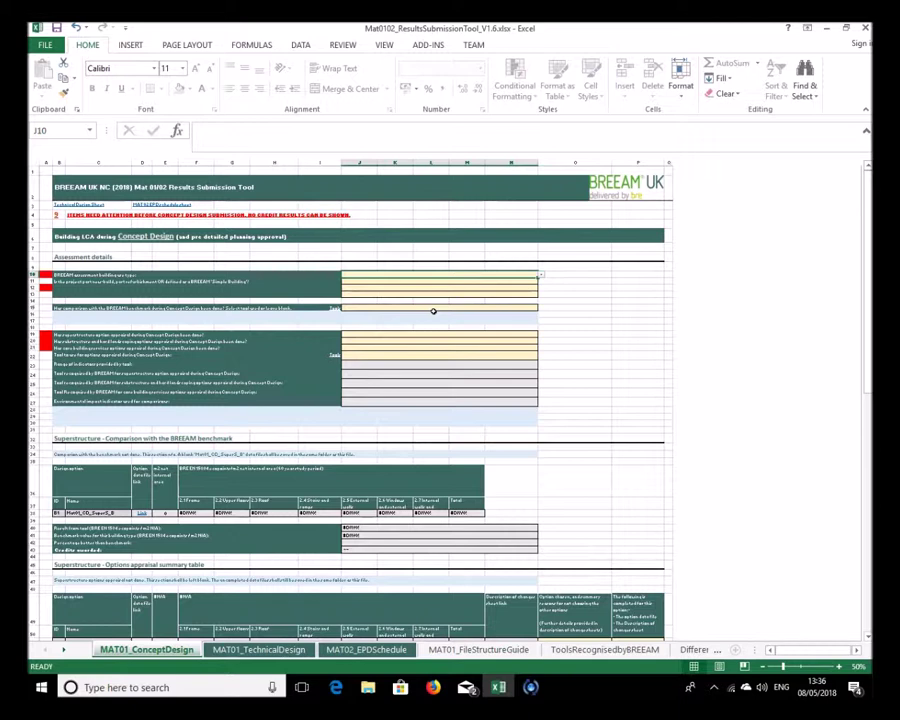
left_click(541, 280)
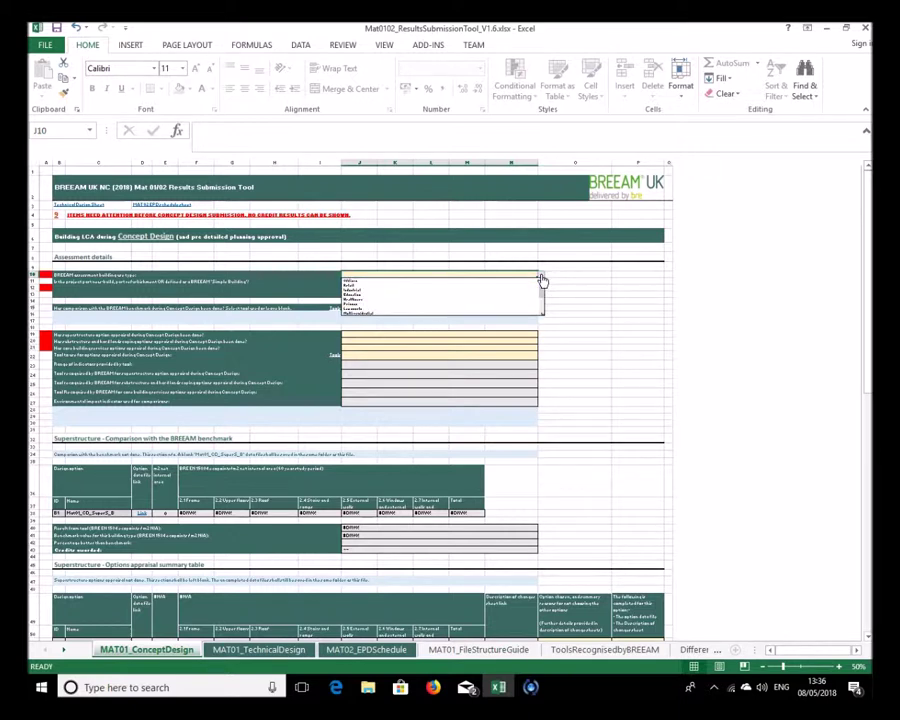
left_click(391, 287)
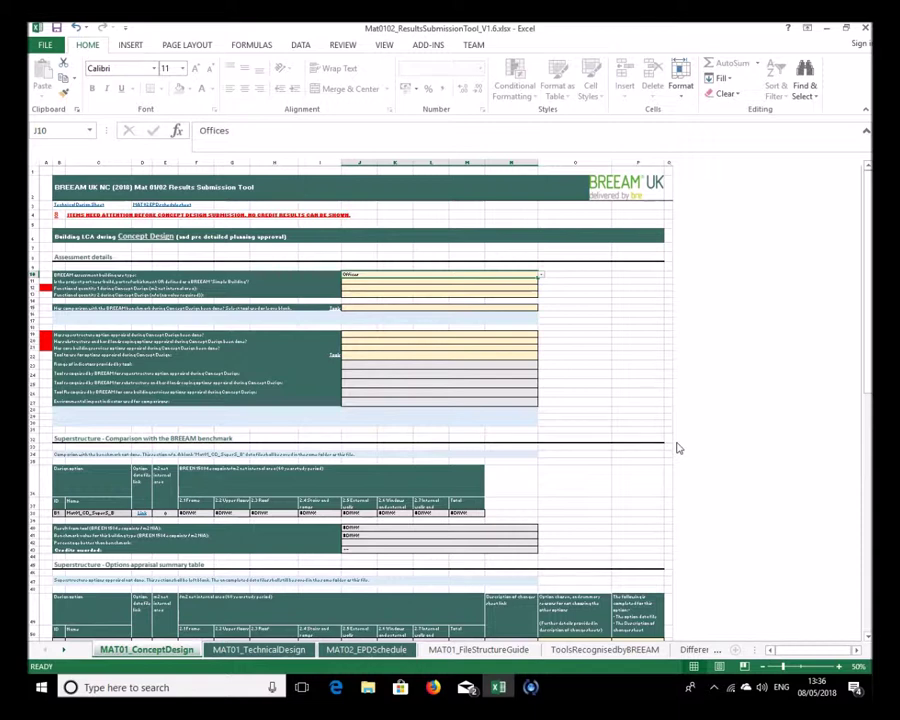
Answer No to whether the project is part new-build, part refurbishment or defined as a BREEAM 'Simple Building'
left_click(368, 281)
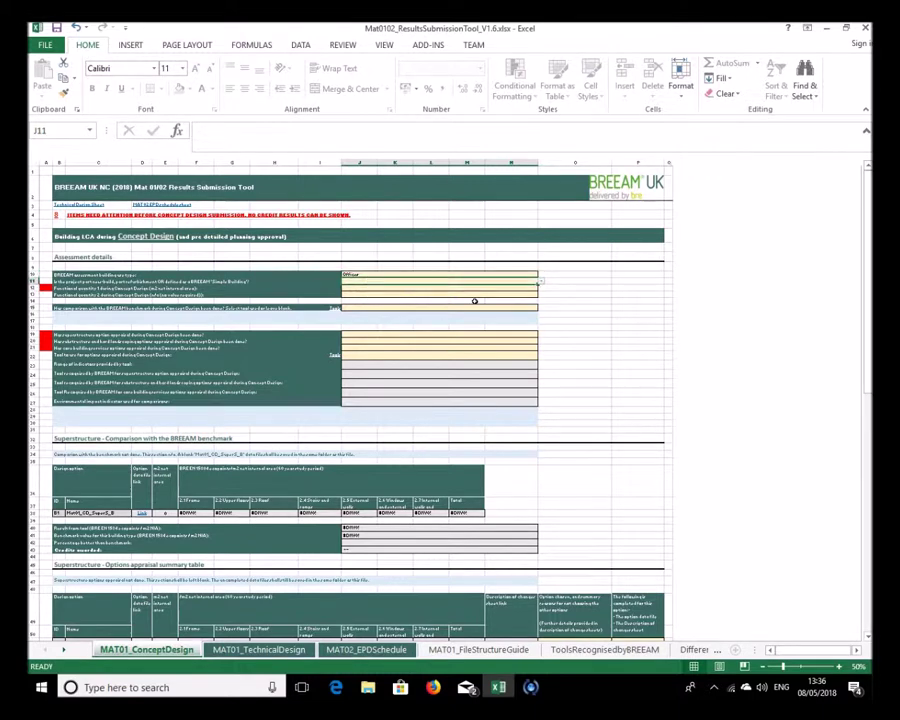
left_click(543, 287)
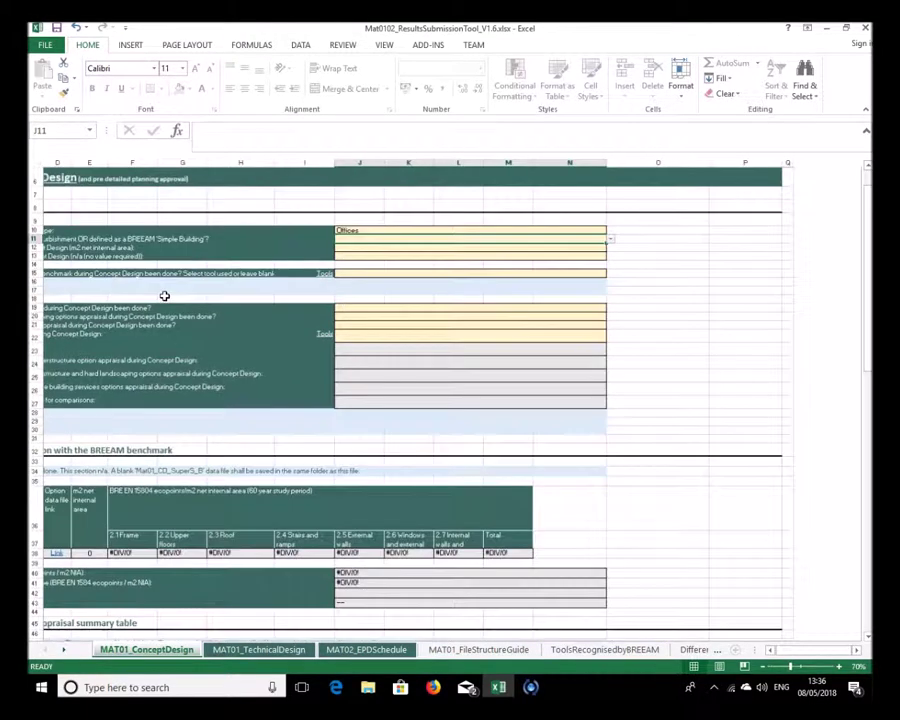
scroll(165, 295, "up", 2, "ctrl")
scroll(307, 394, "up", 1, "ctrl")
scroll(743, 589, "up", 3)
left_click_drag(818, 652, 790, 652)
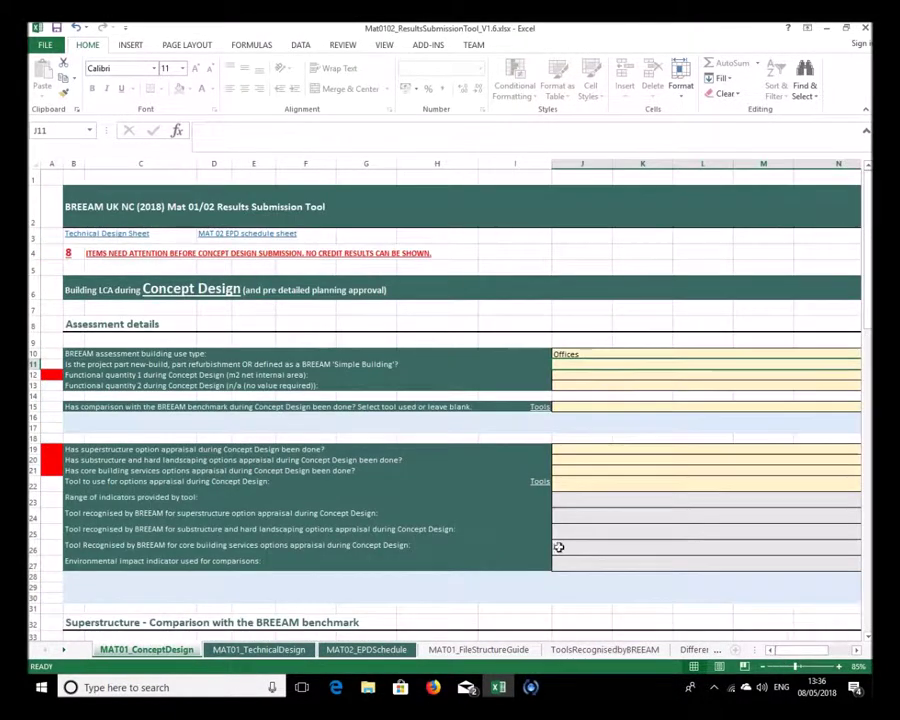
scroll(540, 468, "down", 1, "ctrl")
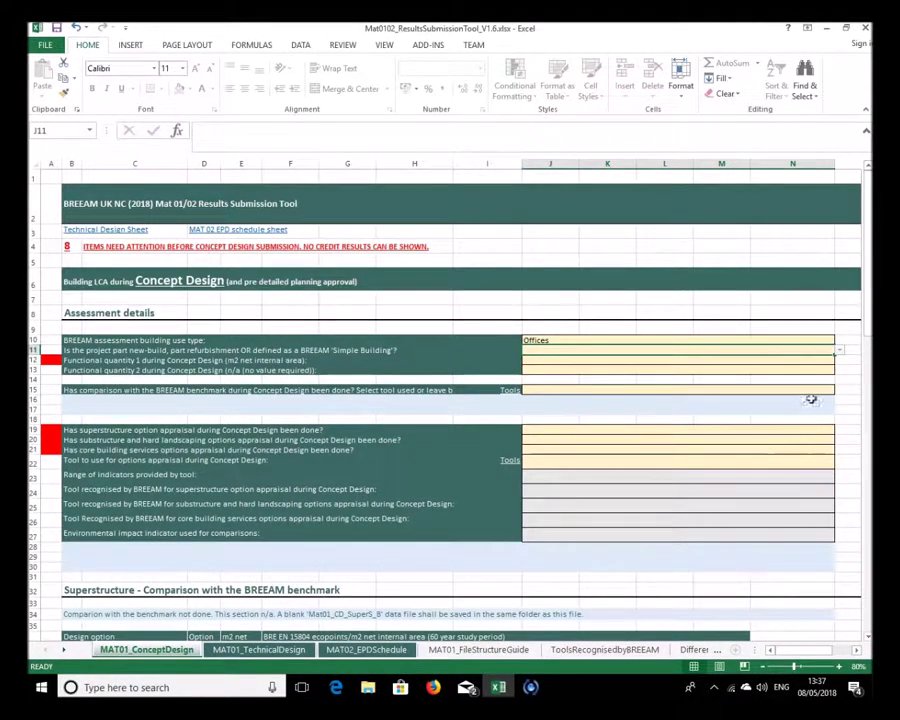
left_click(840, 351)
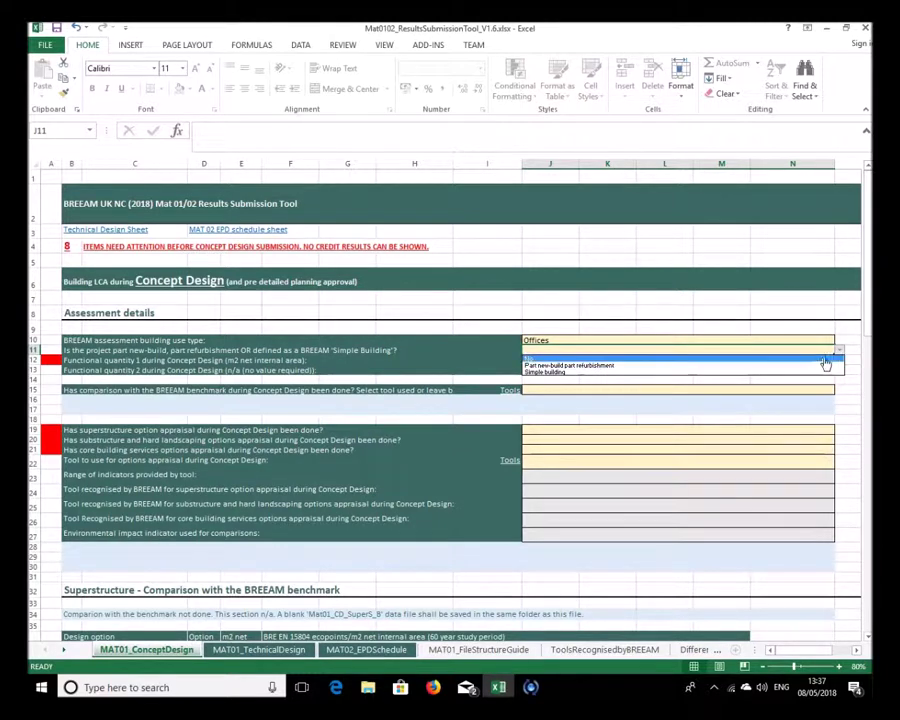
left_click(531, 362)
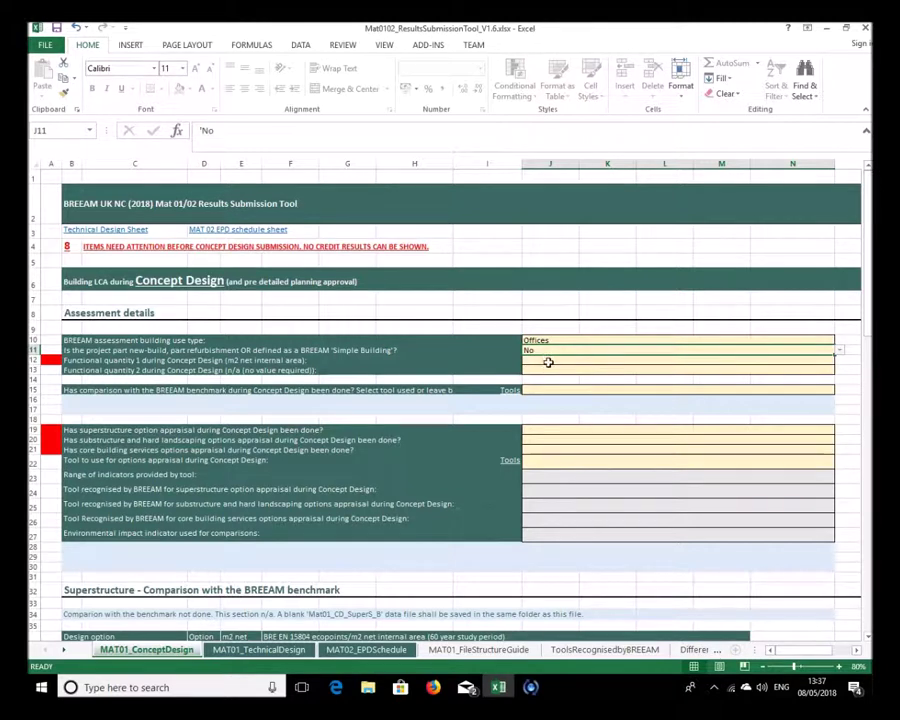
Enter 1000 as Functional quantity 1 during Concept Design (m2 net internal area)
left_click(548, 362)
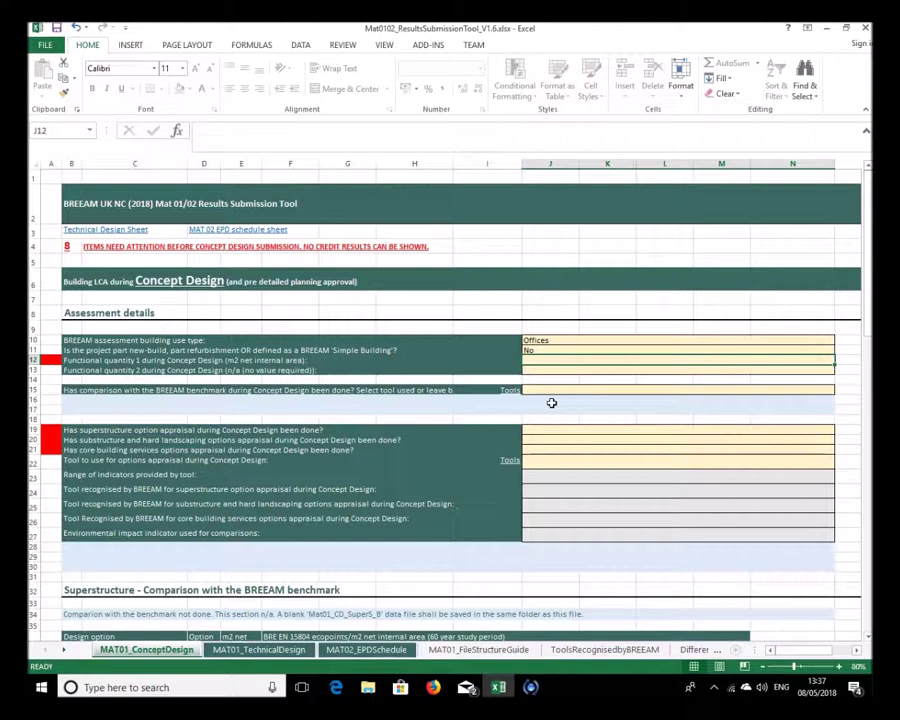
type("1000")
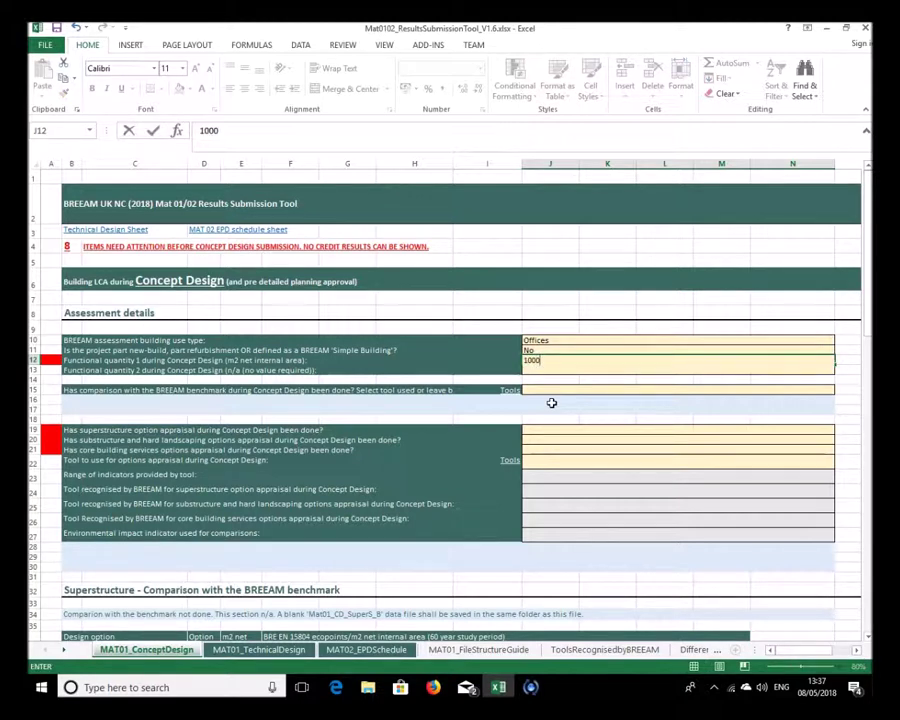
key("Return")
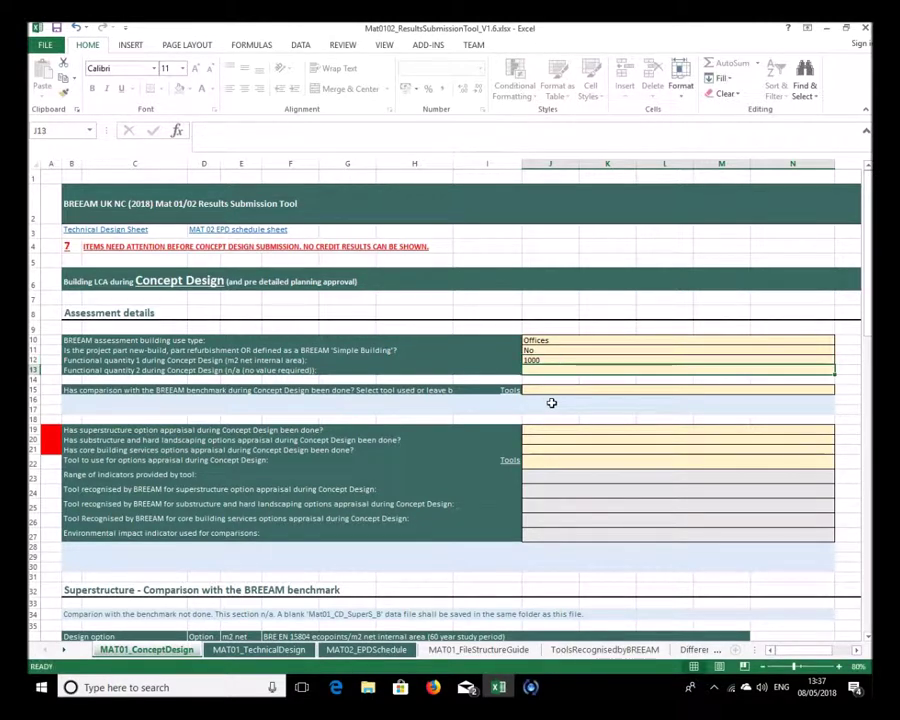
mouse_move(866, 280)
left_mouse_down()
mouse_move(866, 307)
mouse_move(866, 293)
left_mouse_up()
left_click(553, 391)
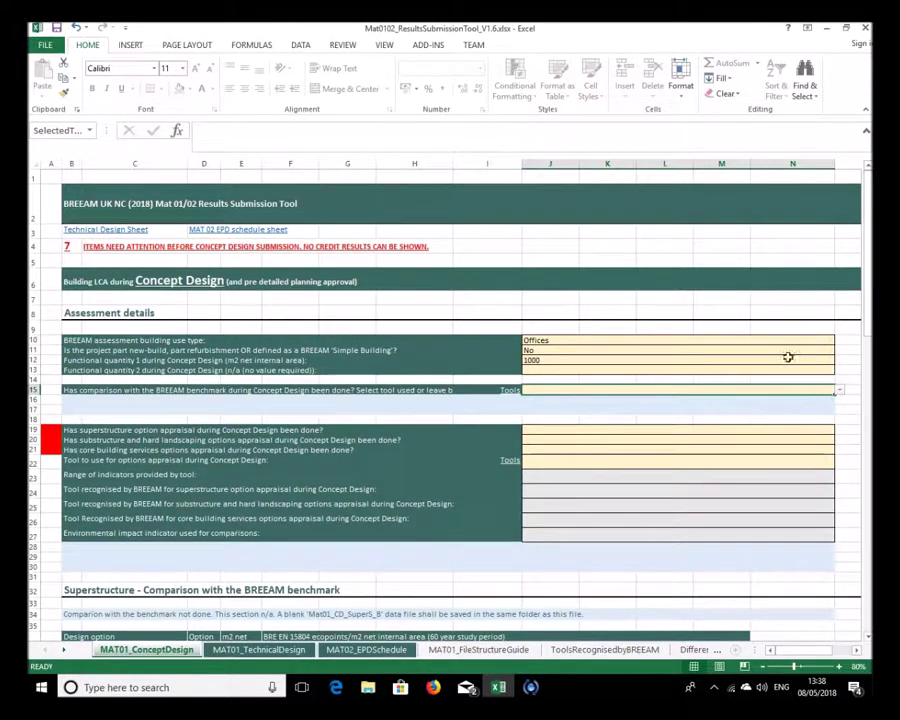
left_click(839, 394)
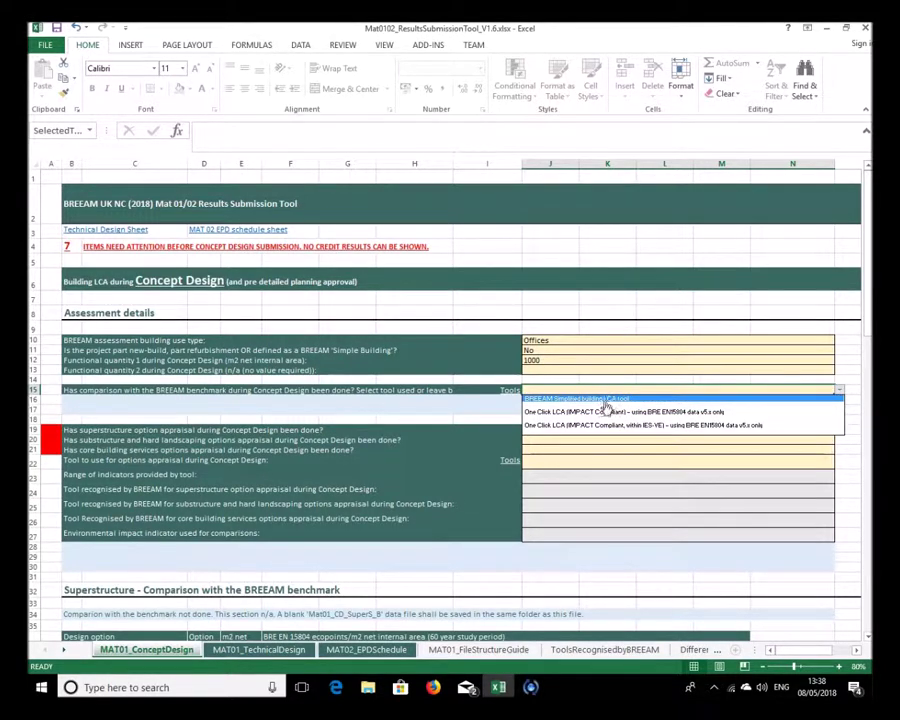
key("Escape")
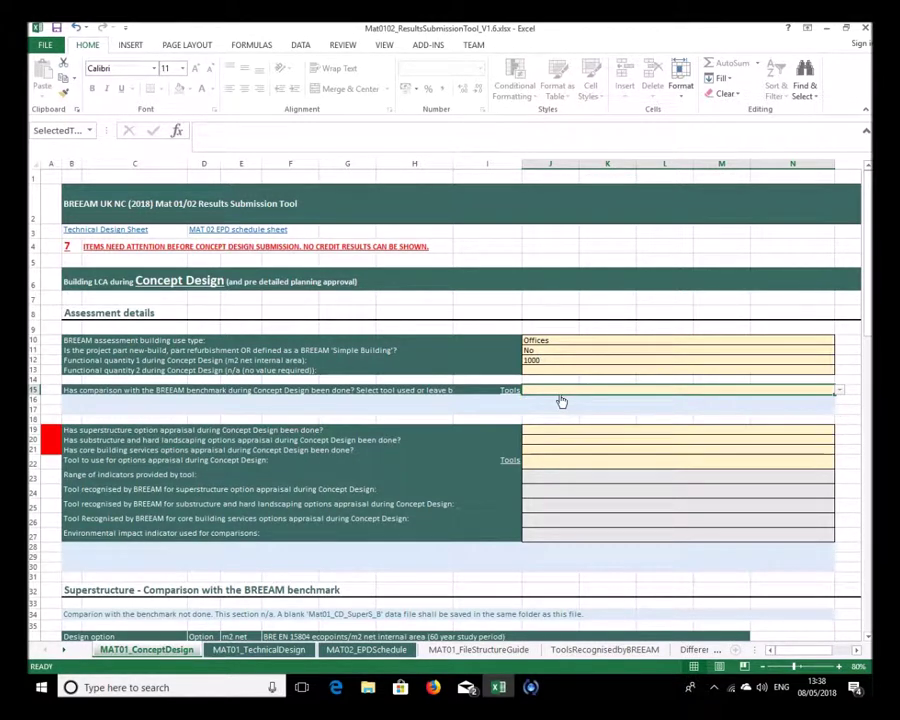
Try answering Yes to the superstructure option appraisal question, and clear that answer again
left_click(600, 434)
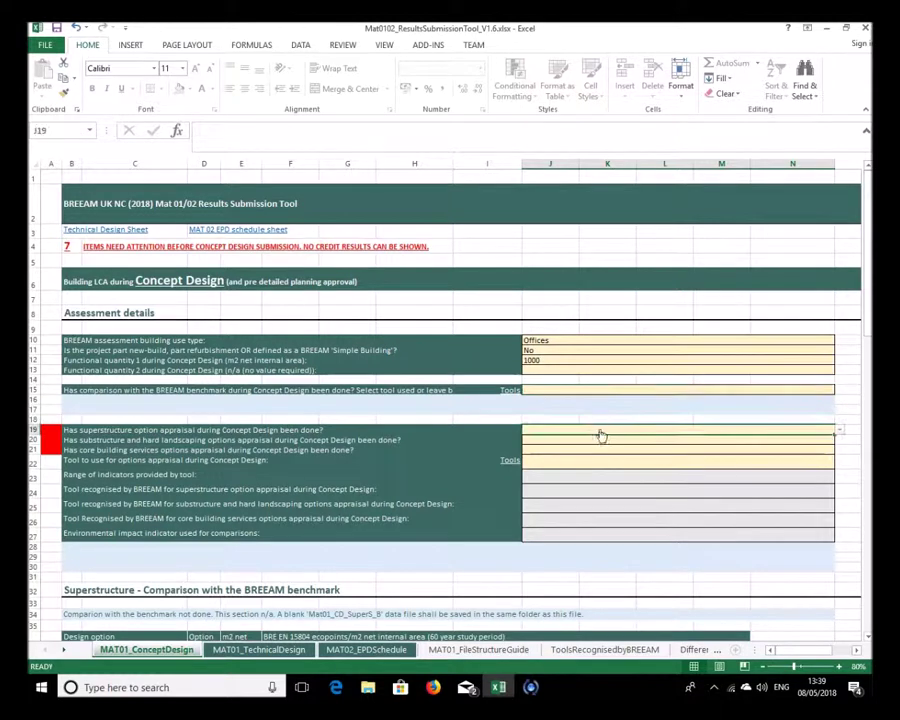
left_click(843, 436)
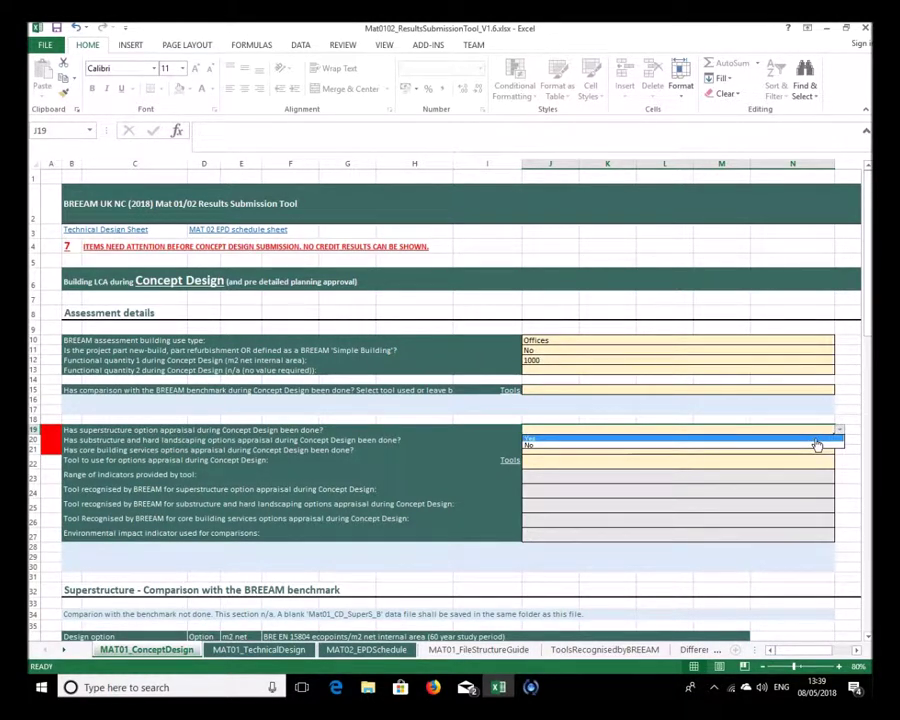
left_click(815, 439)
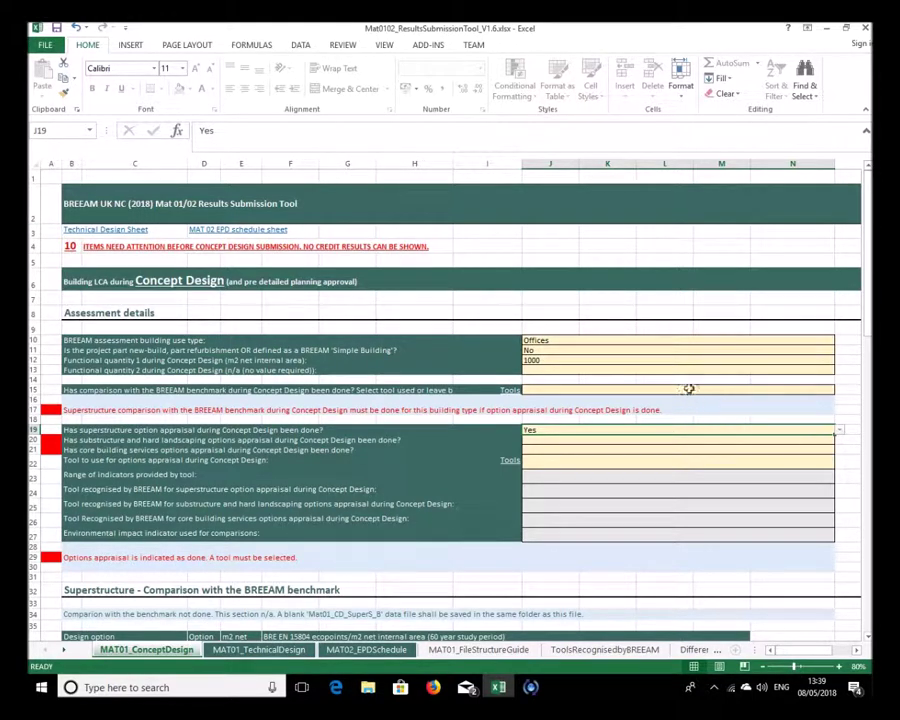
key("Delete")
Select BREEAM Simplified building LCA tool as the tool used for the Concept Design comparison with the BREEAM benchmark
left_click(558, 392)
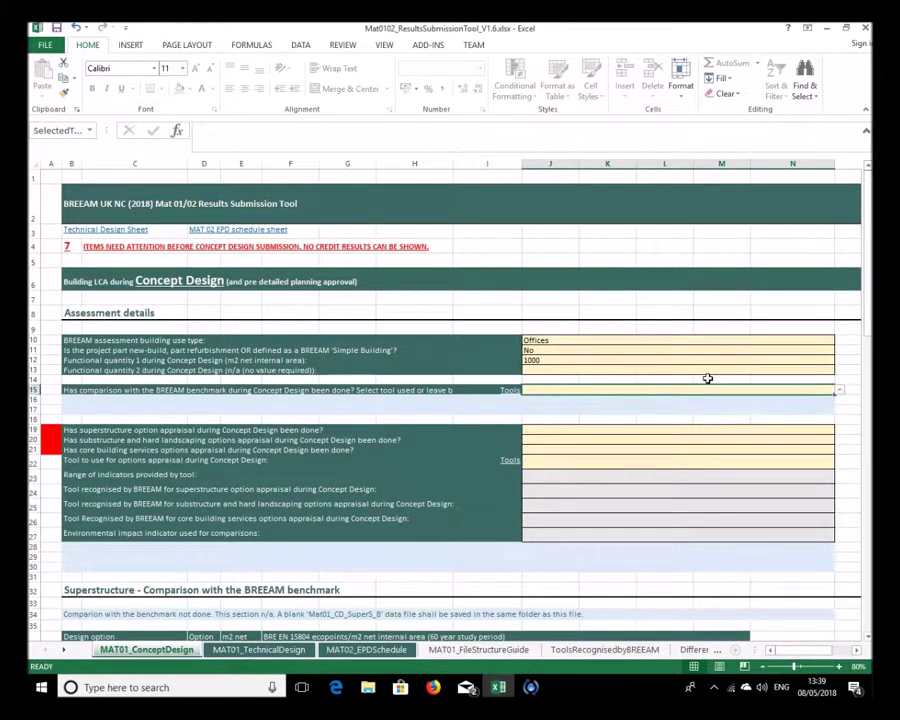
left_click(839, 392)
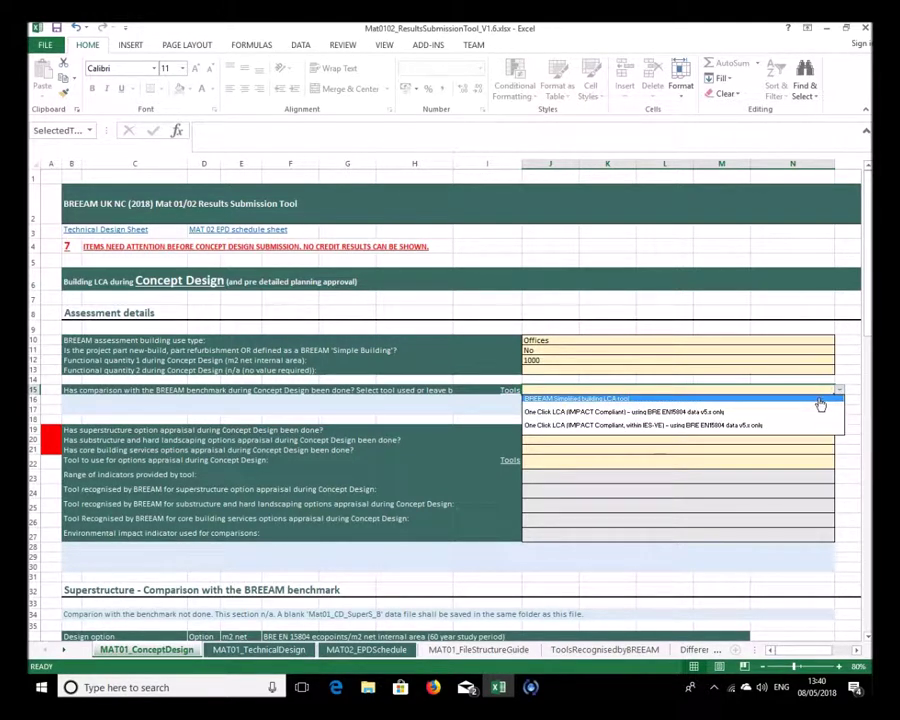
left_click(819, 400)
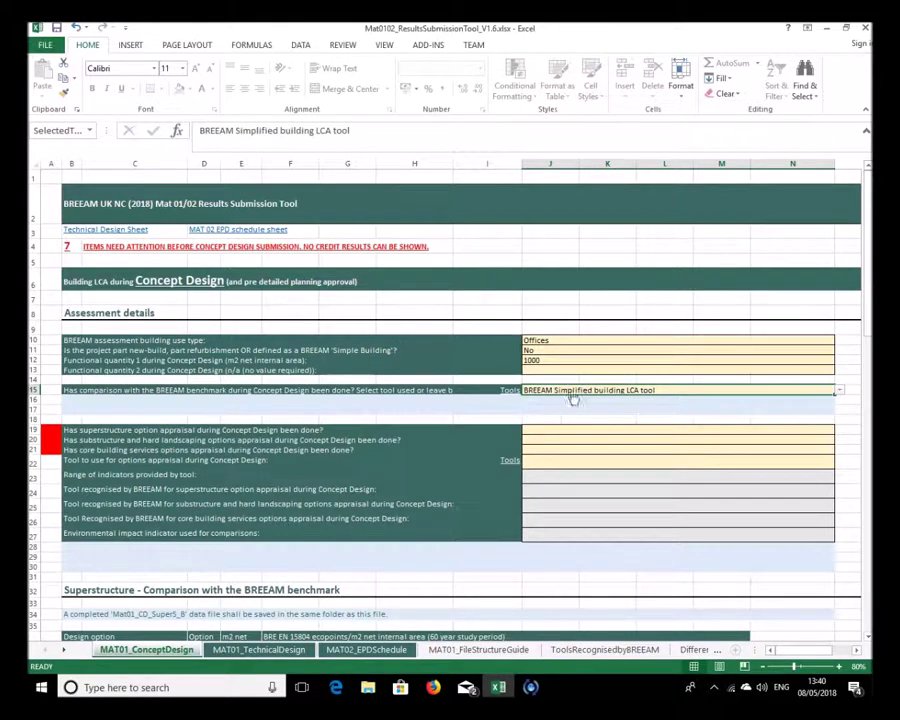
Answer No to whether superstructure option appraisal during Concept Design has been done
scroll(576, 376, "down", 3)
scroll(582, 376, "up", 1)
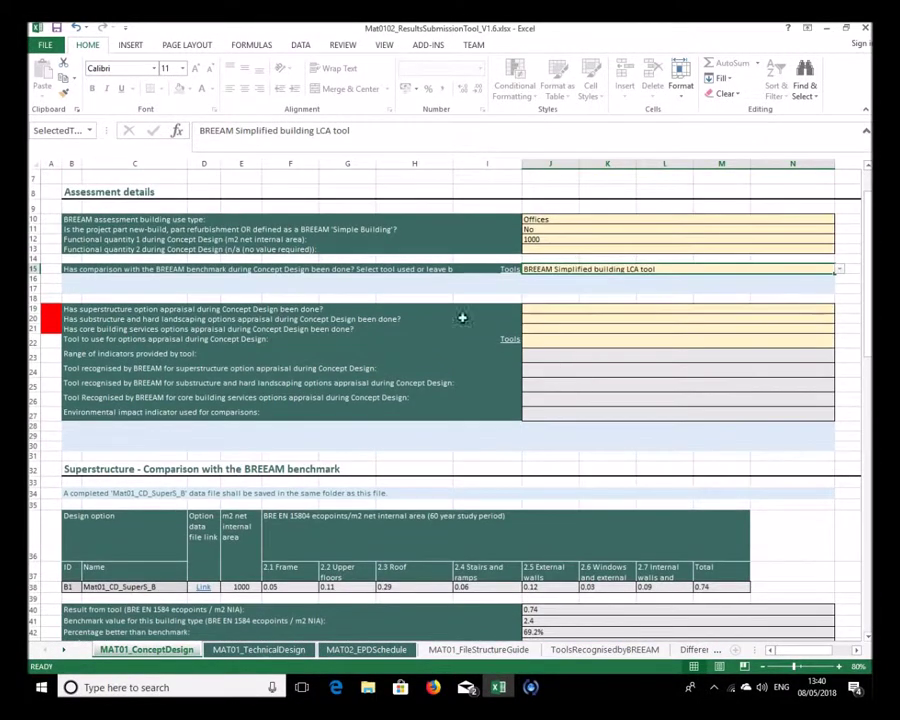
left_click(688, 308)
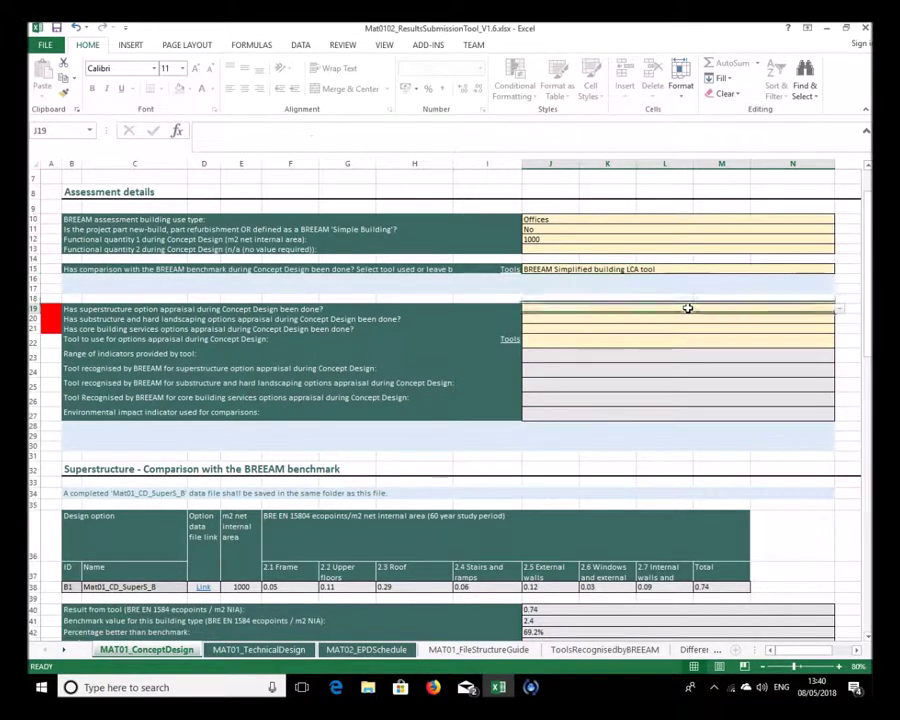
left_click(841, 314)
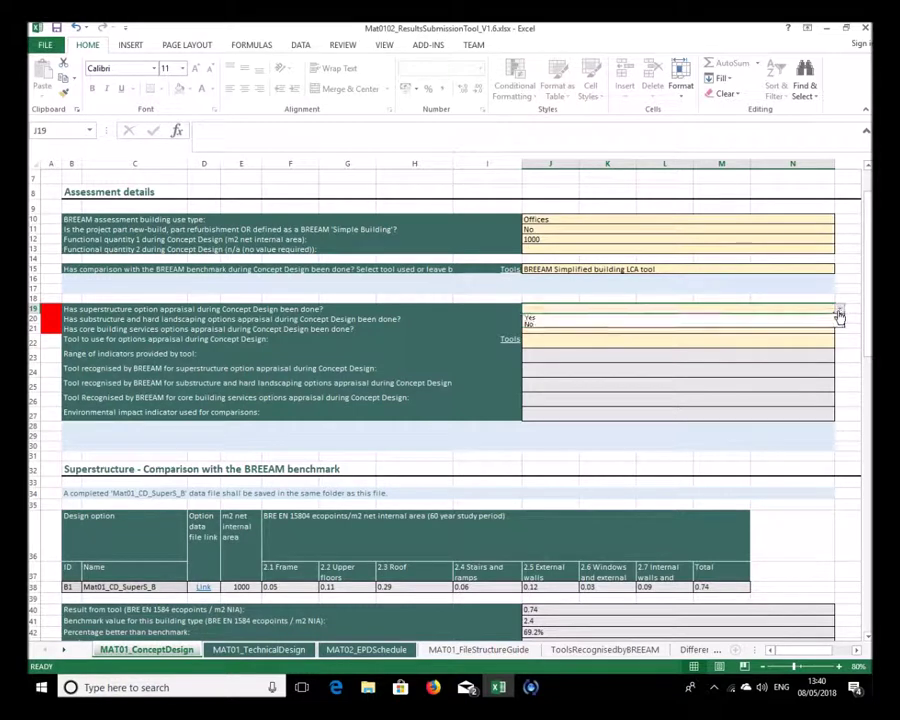
key("Escape")
left_click(841, 314)
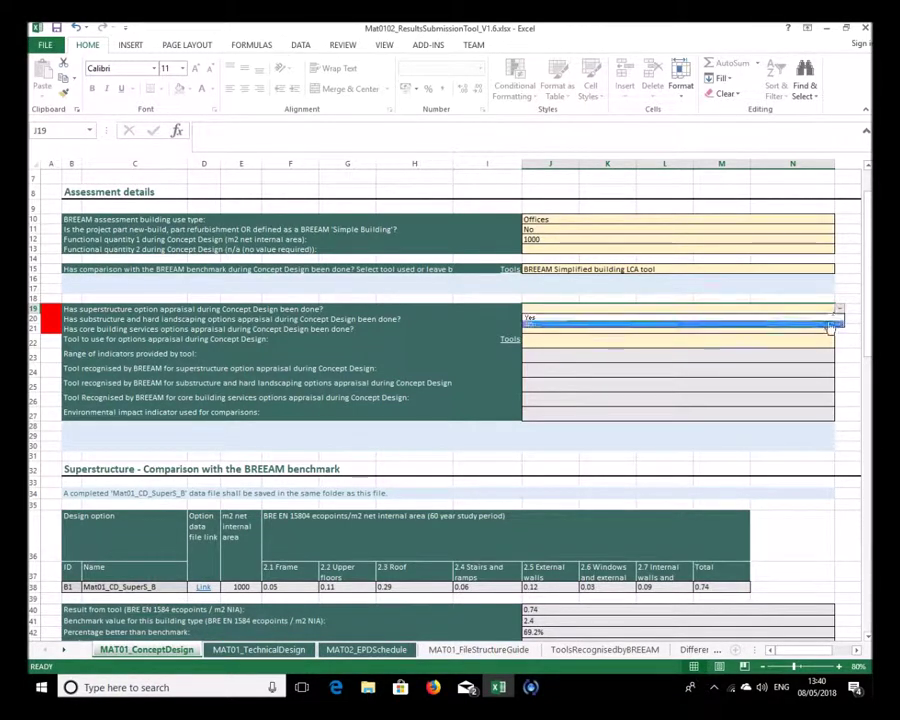
left_click(808, 321)
key("Return")
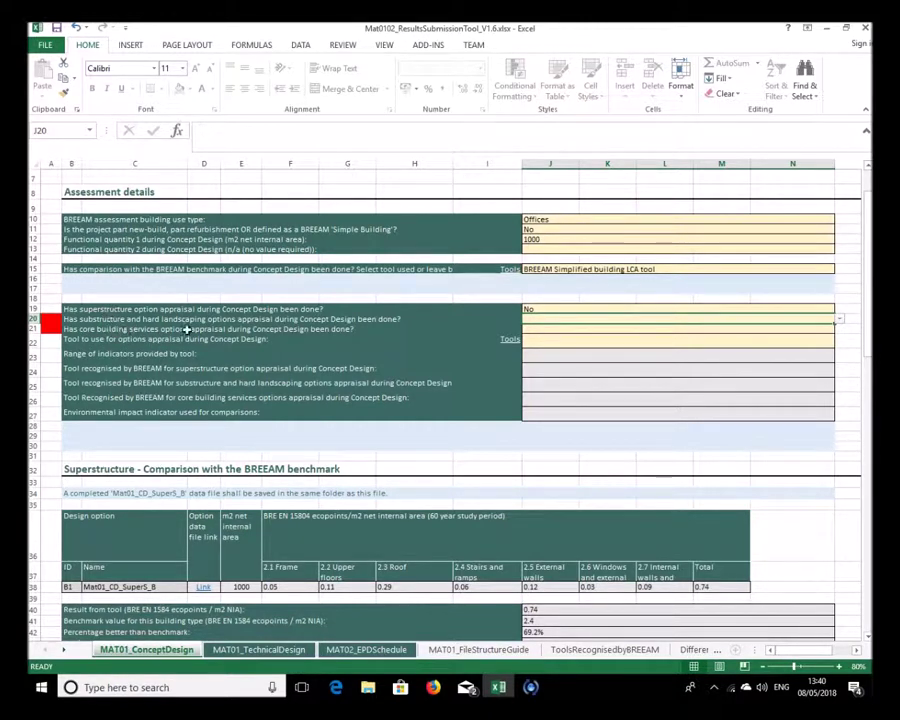
Answer No to the substructure and hard landscaping and the core building services options appraisal questions
left_click(840, 319)
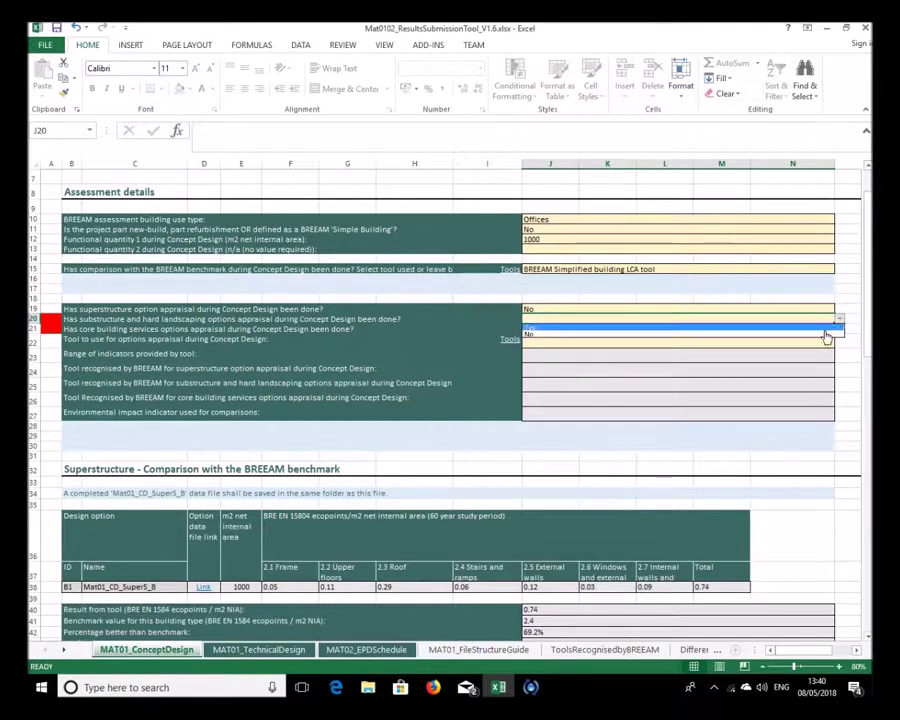
left_click(826, 334)
left_click(822, 333)
left_click(841, 331)
left_click(824, 346)
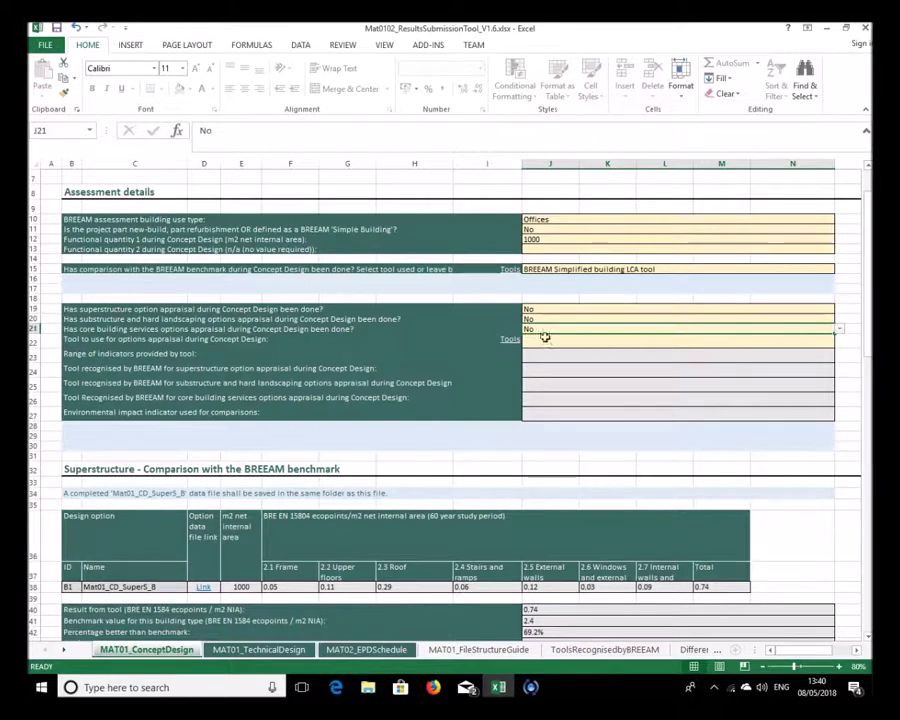
Review the items needing attention, the superstructure benchmark comparison and the options appraisal summary tables on the Concept Design sheet
scroll(90, 330, "up", 2)
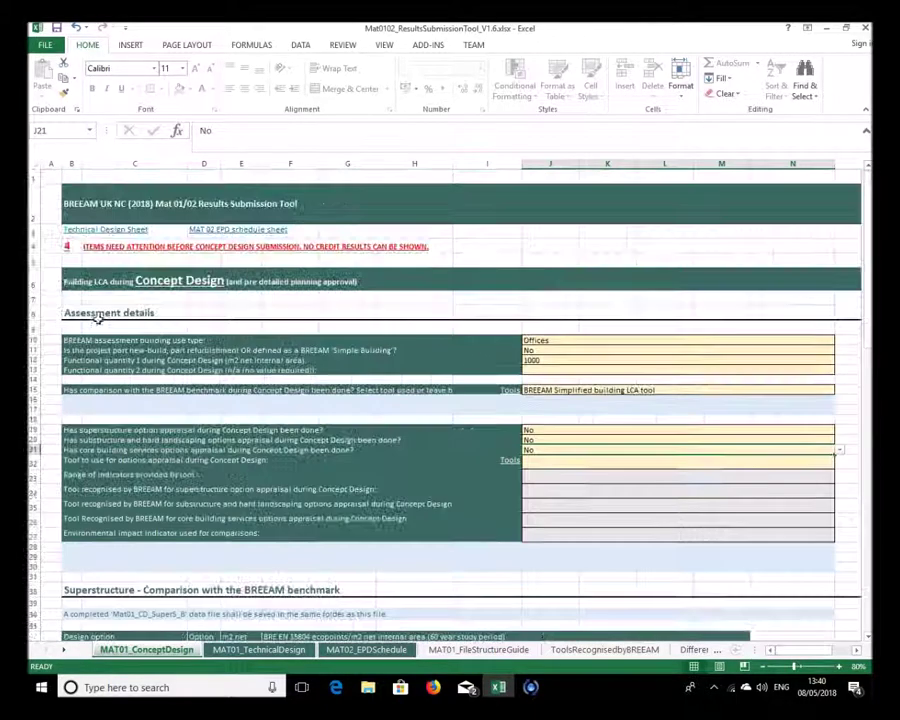
scroll(203, 438, "down", 5)
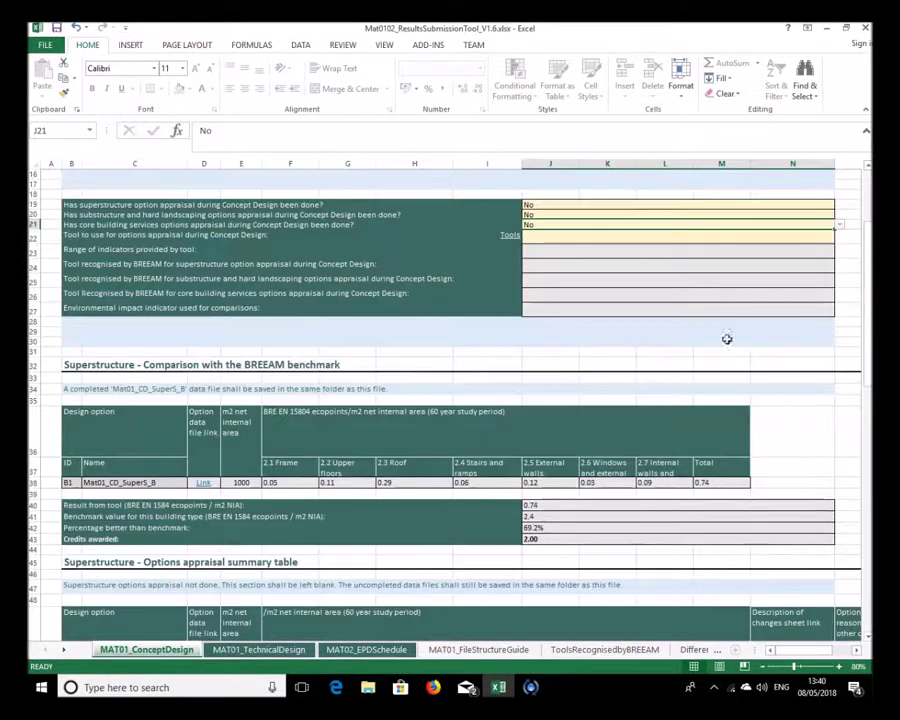
scroll(571, 372, "down", 3)
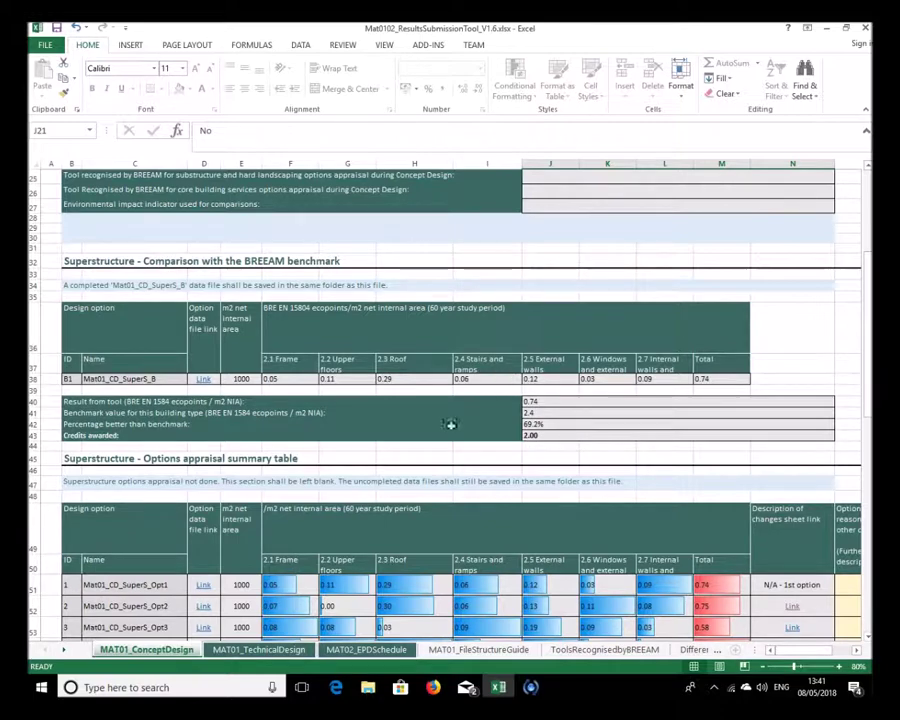
left_click_drag(869, 335, 868, 418)
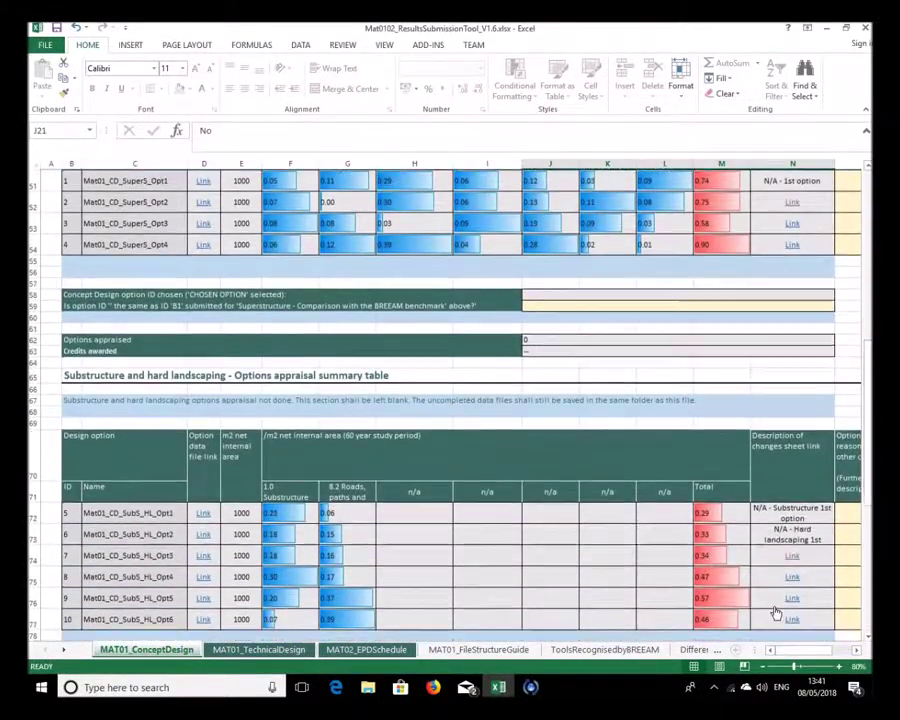
left_click(766, 666)
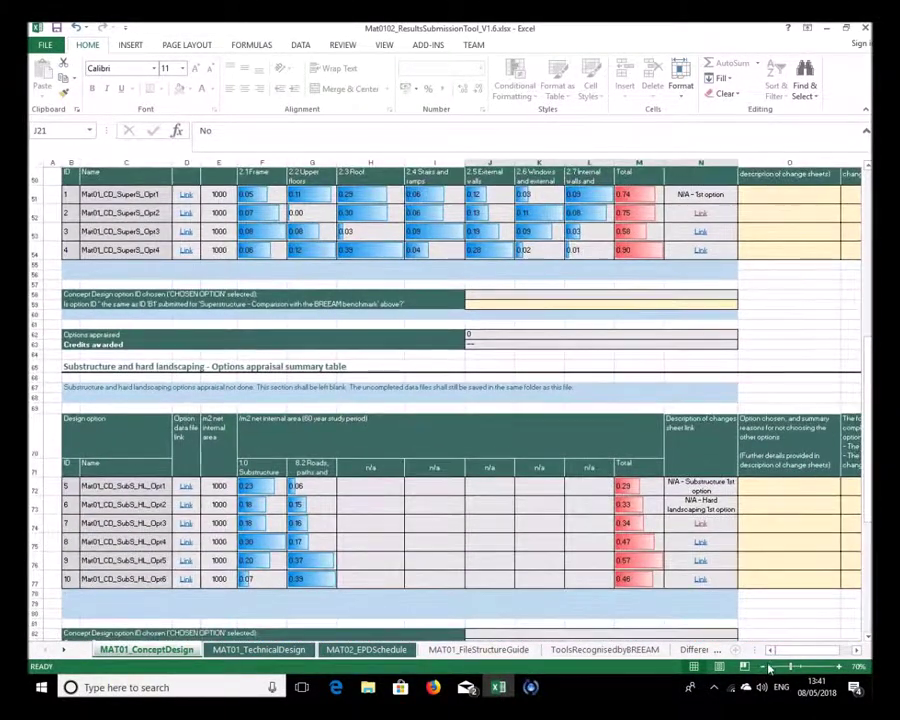
left_click(766, 666)
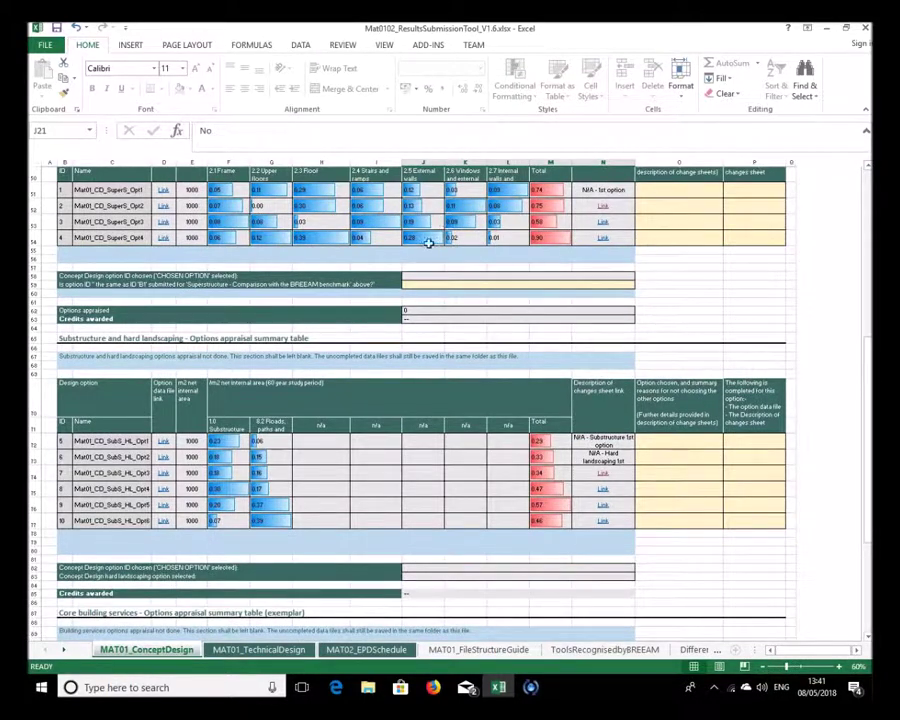
scroll(428, 240, "up", 3)
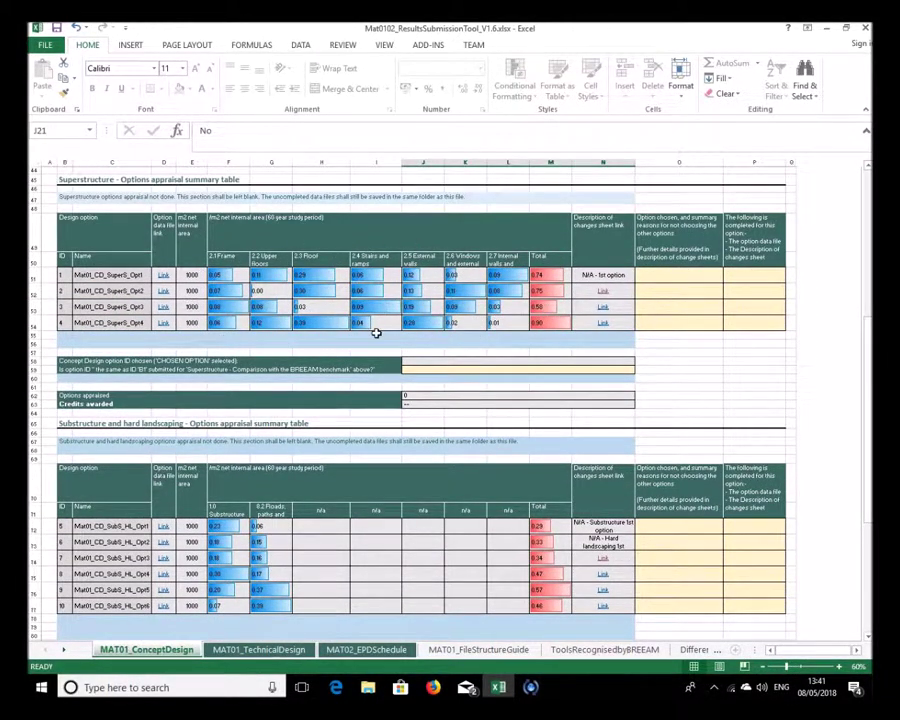
Examine the remaining options appraisal tables, the Concept Design results and the submission confirmation section of the Concept Design sheet
scroll(540, 305, "down", 4)
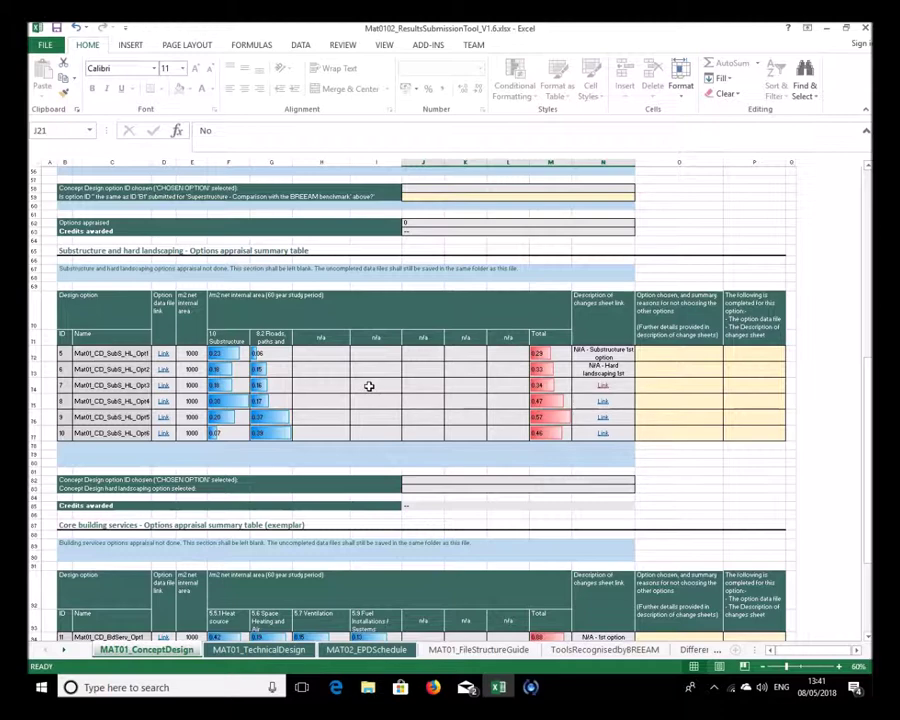
scroll(311, 360, "up", 2)
scroll(311, 360, "up", 2)
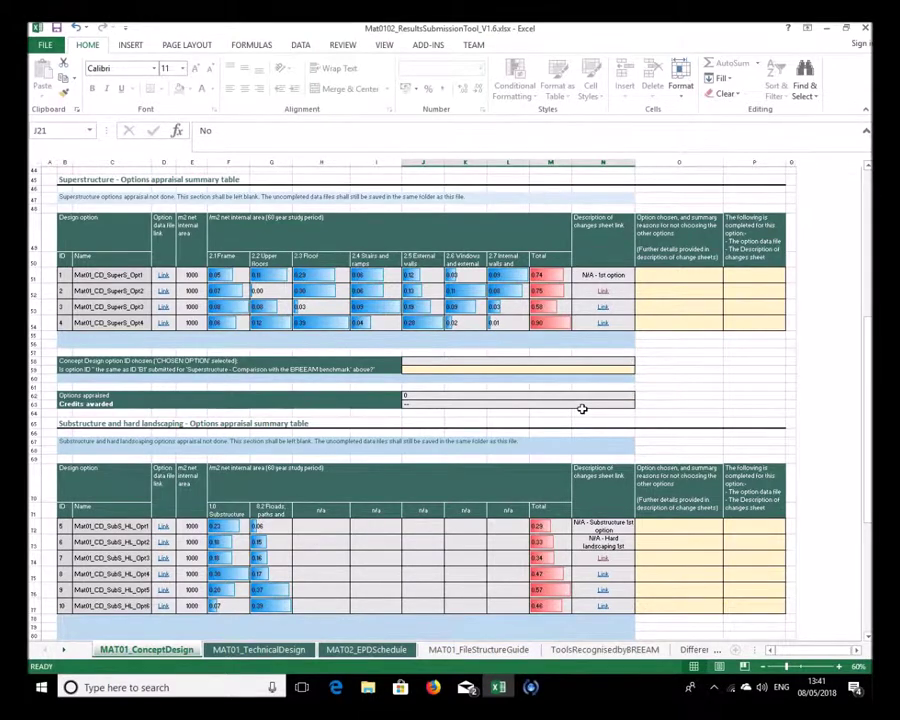
scroll(580, 408, "down", 5)
scroll(328, 346, "down", 10)
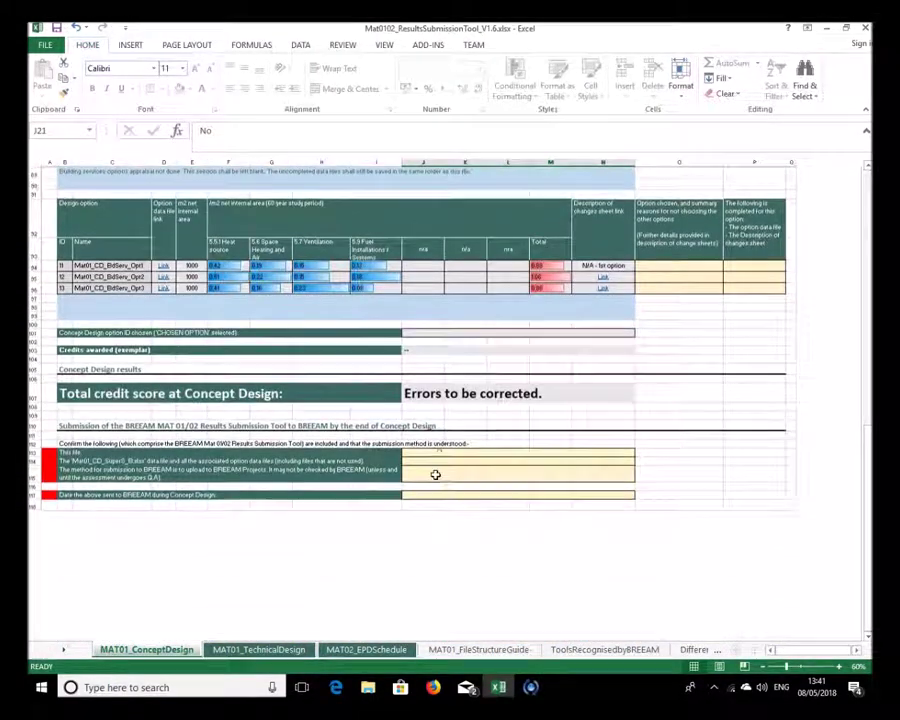
left_click(437, 450)
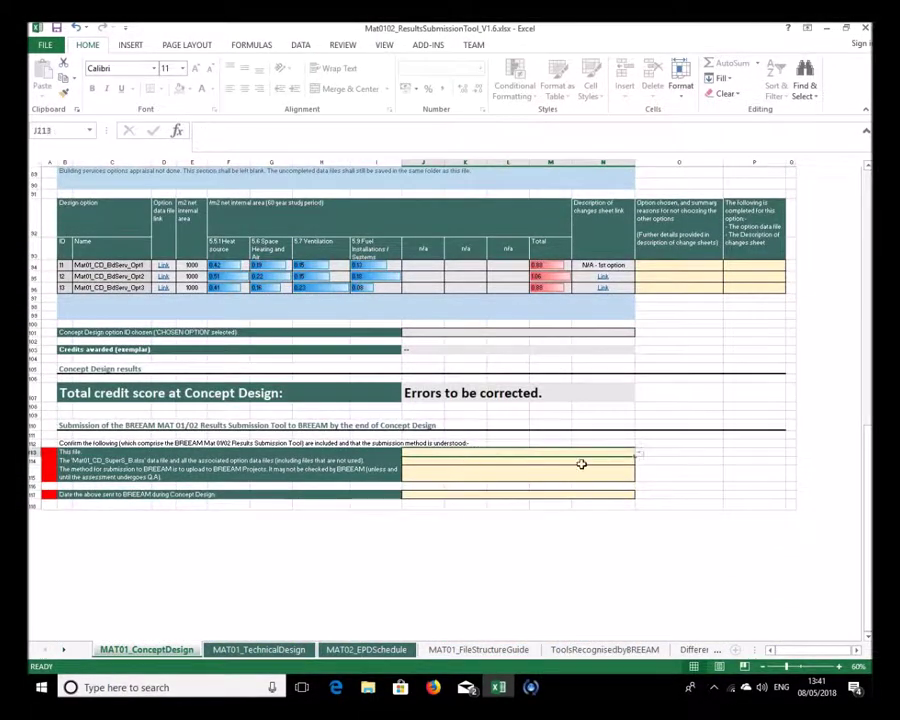
left_click(638, 454)
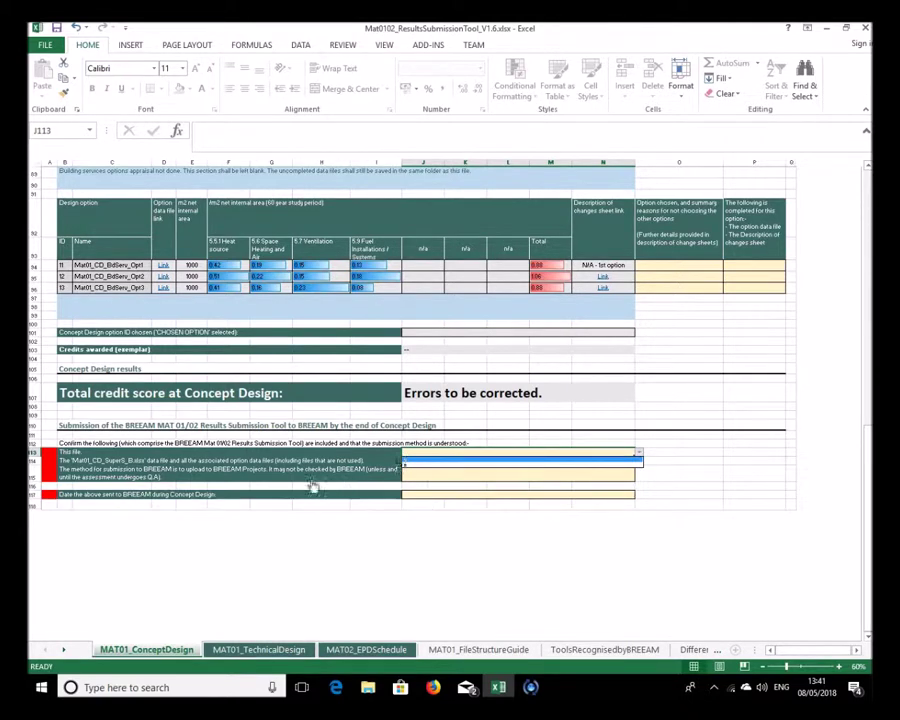
key("Escape")
scroll(88, 460, "up", 2)
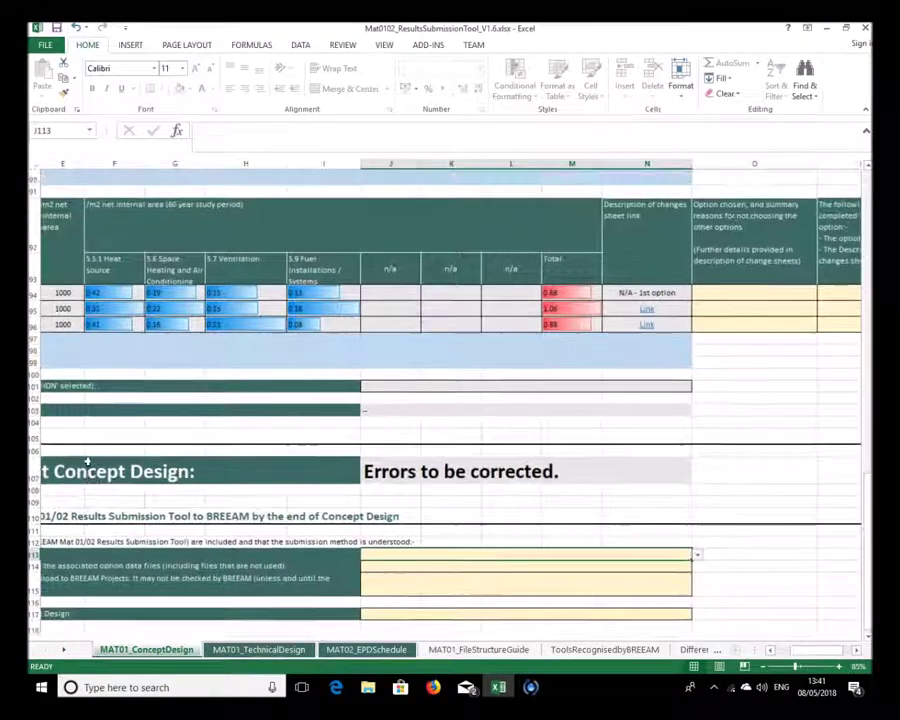
left_click_drag(790, 650, 766, 652)
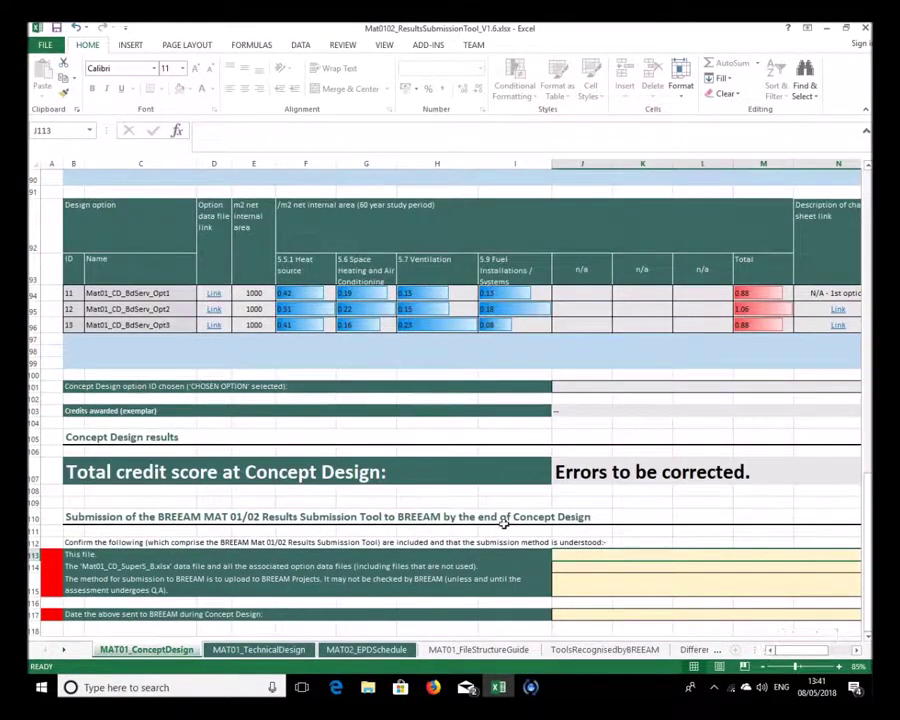
scroll(496, 524, "down", 2)
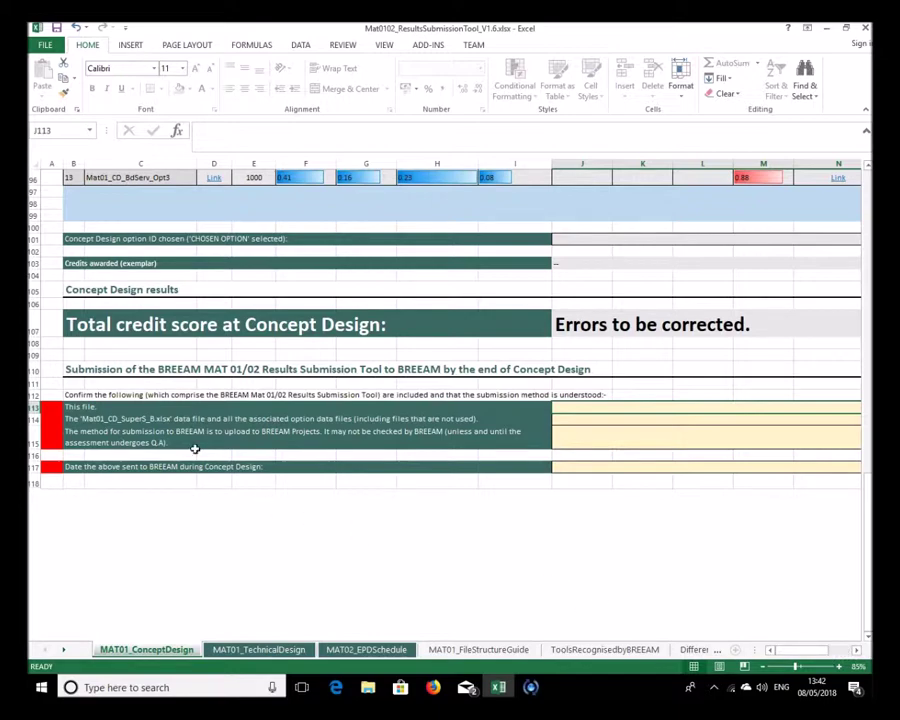
Confirm with Yes that this file and the 'Mat01_CD_SuperS_B.xlsx' data file with all associated option data files are included
left_click(767, 667)
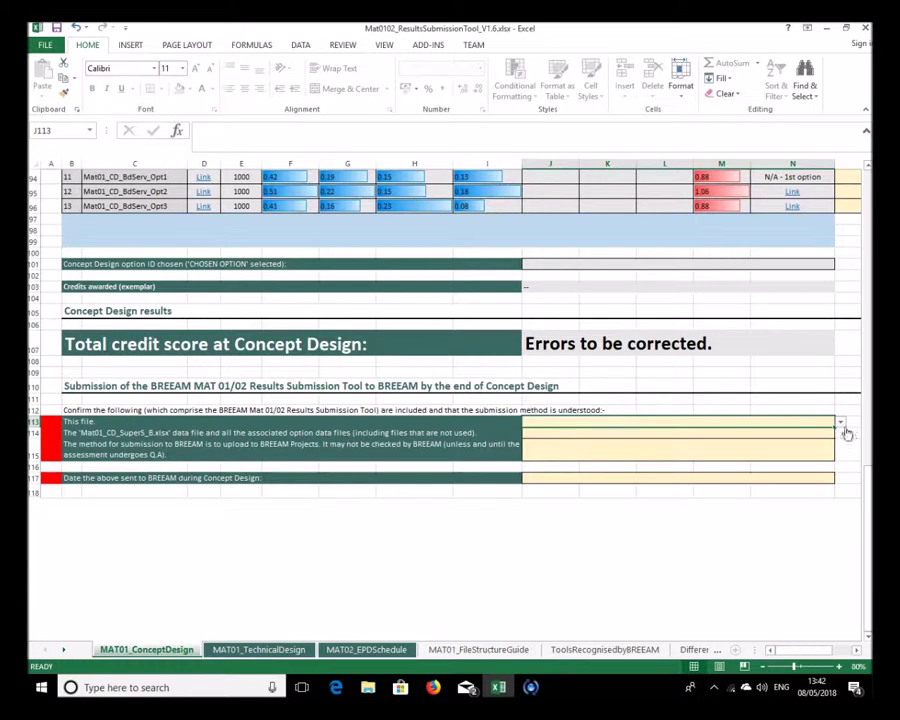
left_click(841, 423)
left_click(834, 432)
left_click(540, 435)
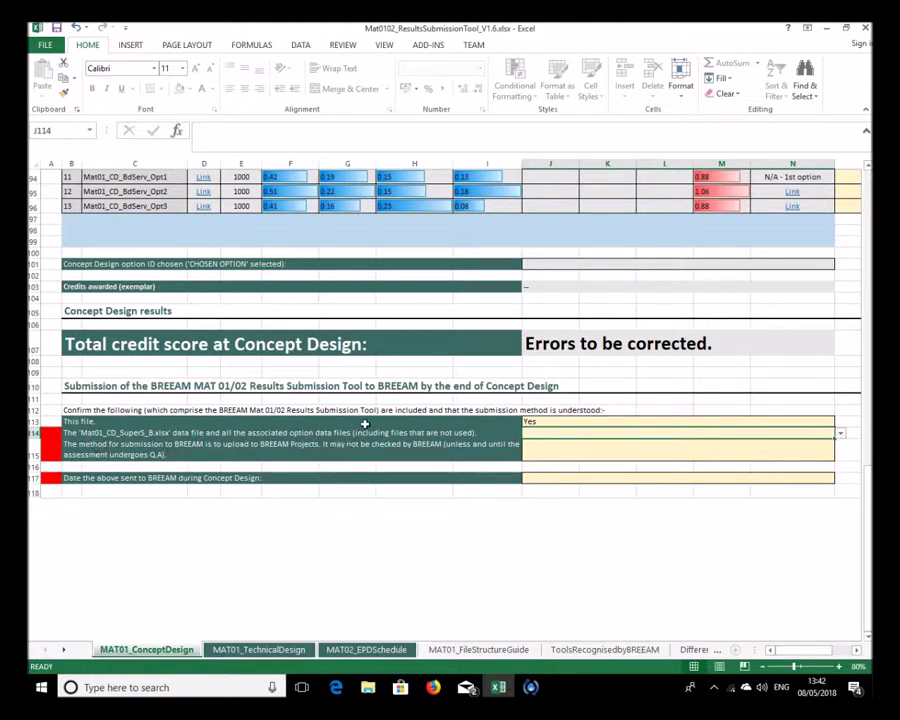
left_click(841, 435)
left_click(838, 445)
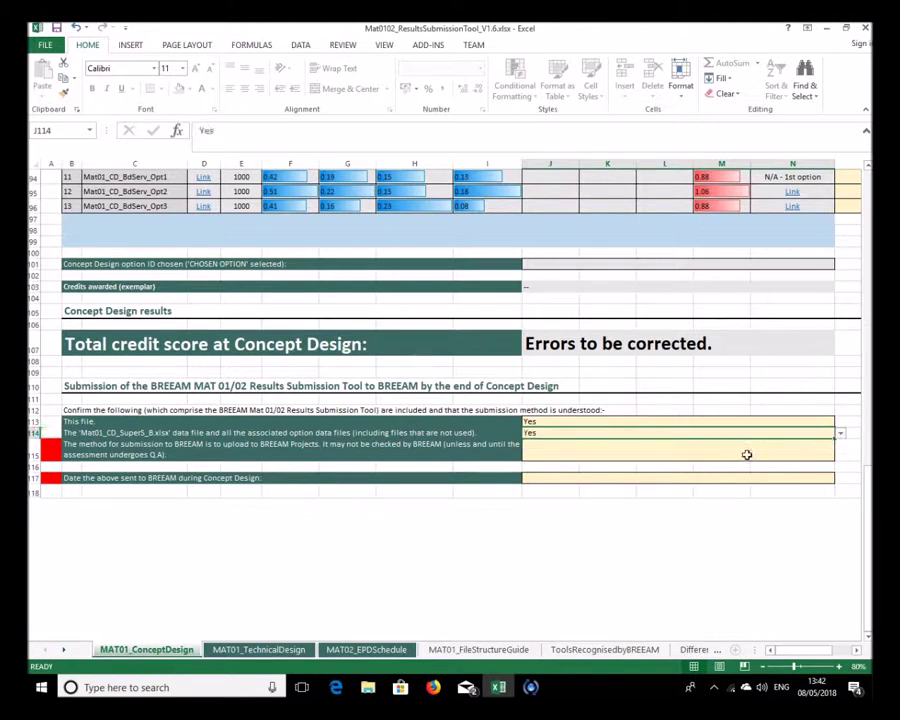
Answer Yes to the submission method statement and enter 8/5/18 as the date sent to BREEAM during Concept Design
left_click(540, 449)
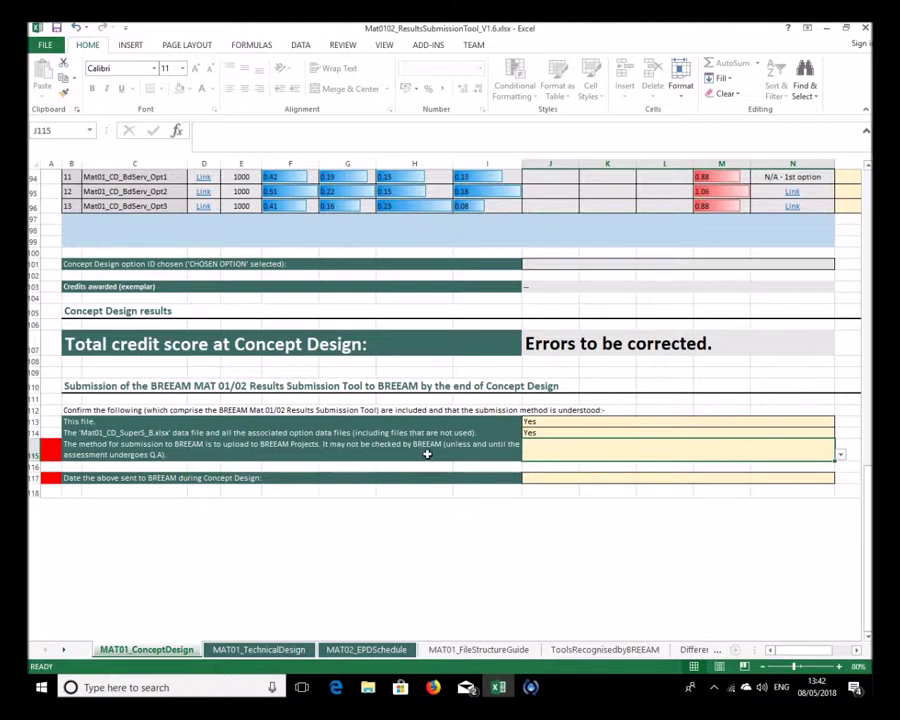
left_click(840, 457)
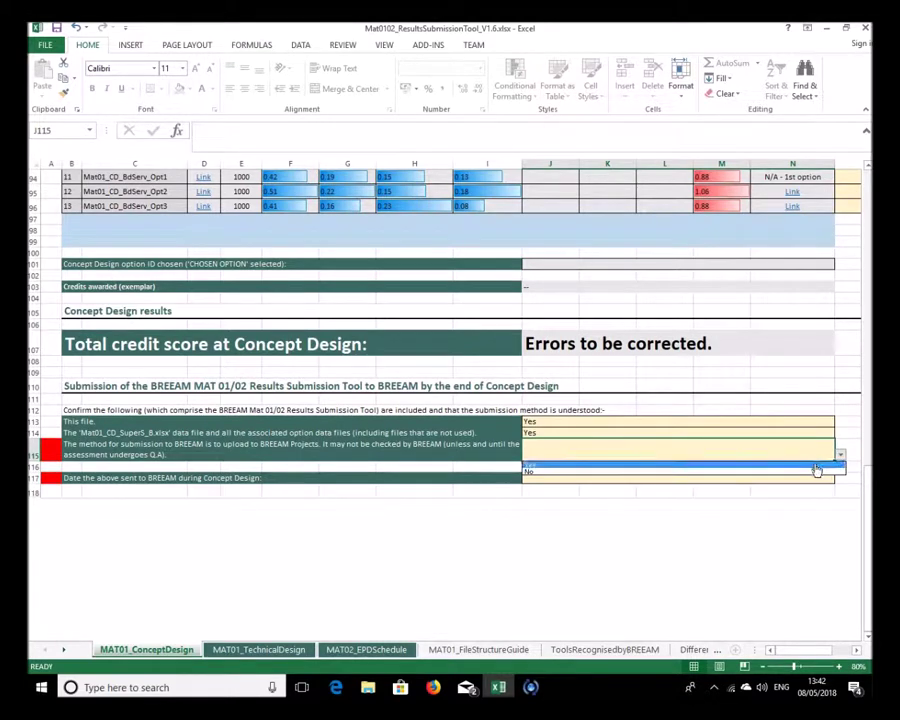
left_click(615, 467)
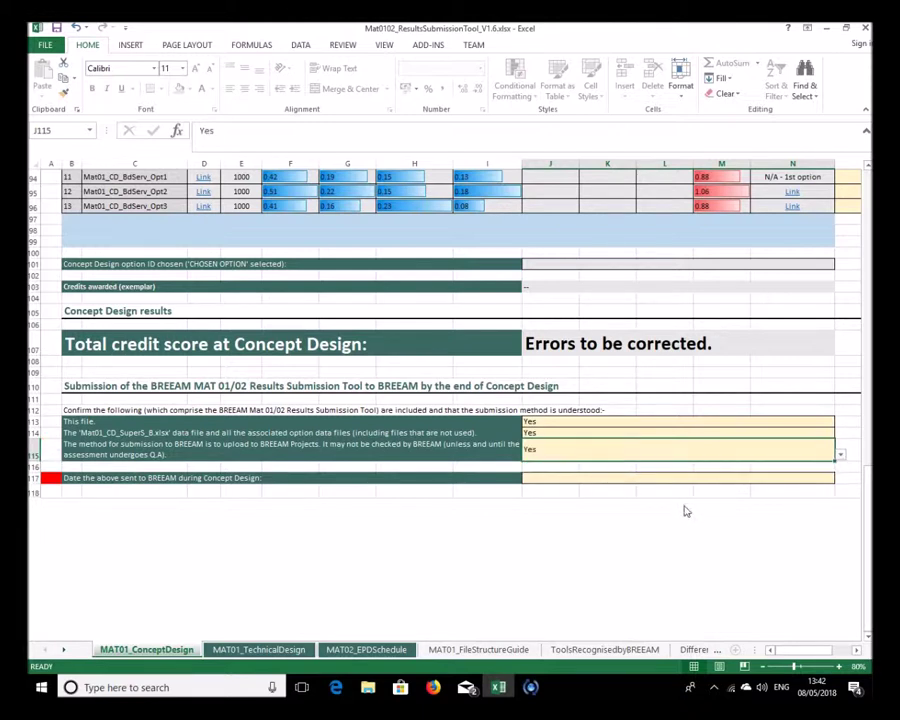
left_click(535, 478)
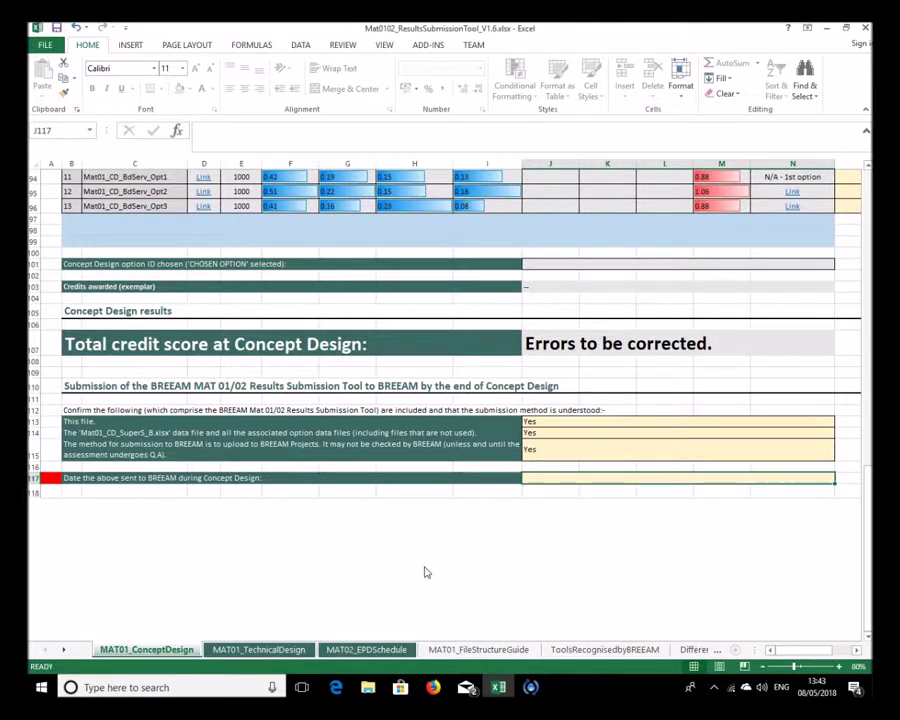
type("8/5/18")
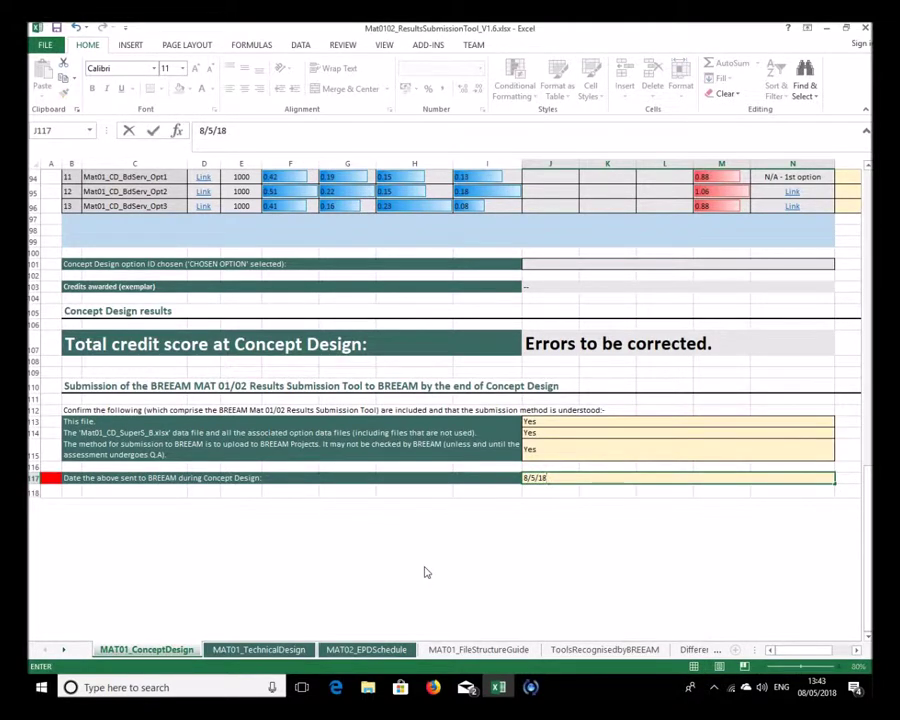
key("Return")
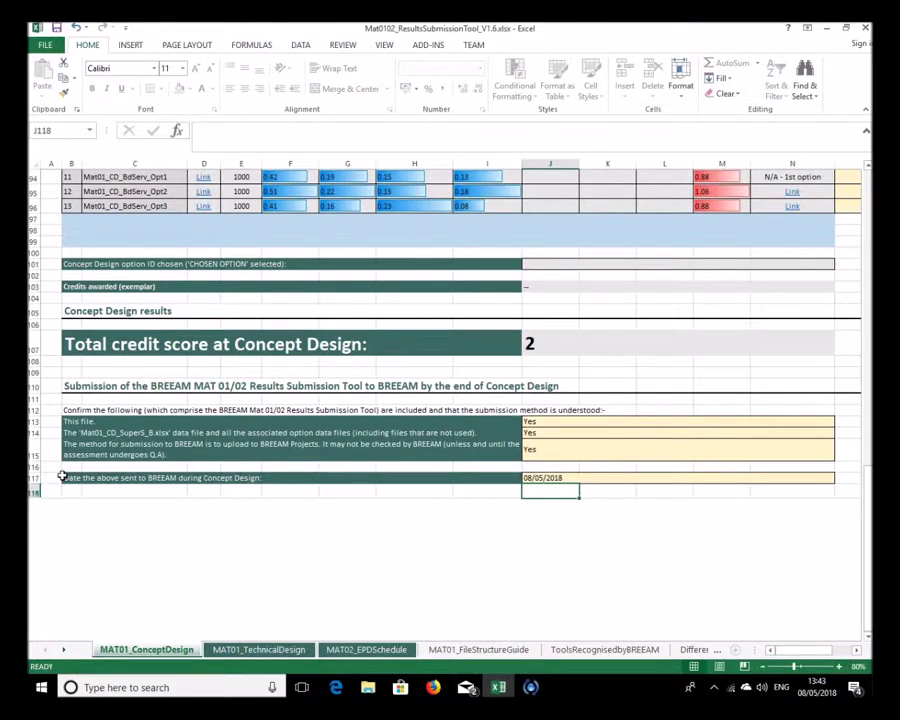
Change the answer to whether superstructure option appraisal during Concept Design has been done to Yes
scroll(383, 510, "up", 20)
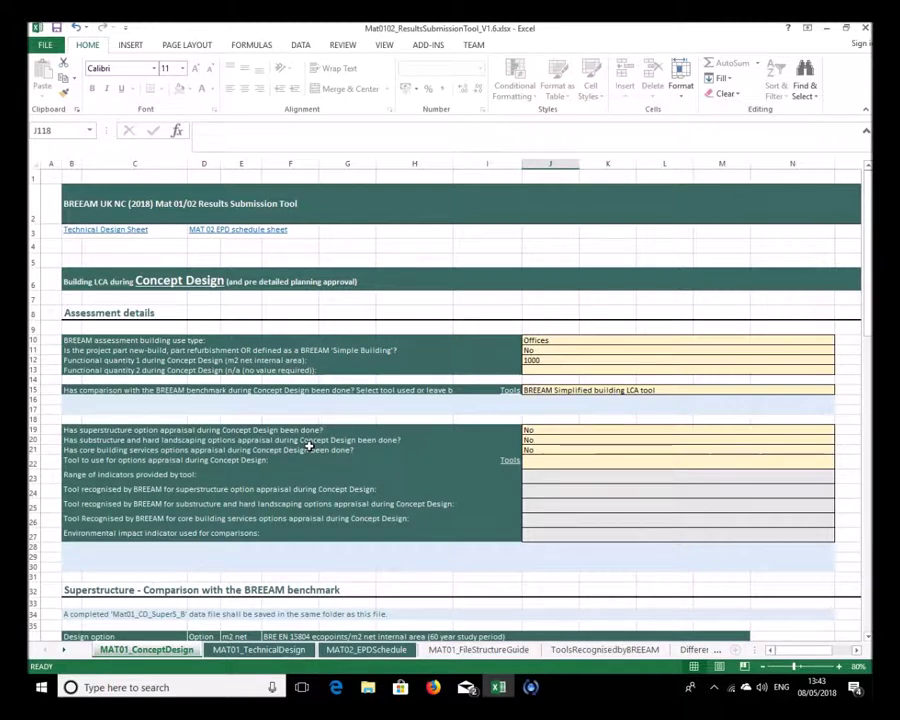
scroll(340, 465, "down", 2)
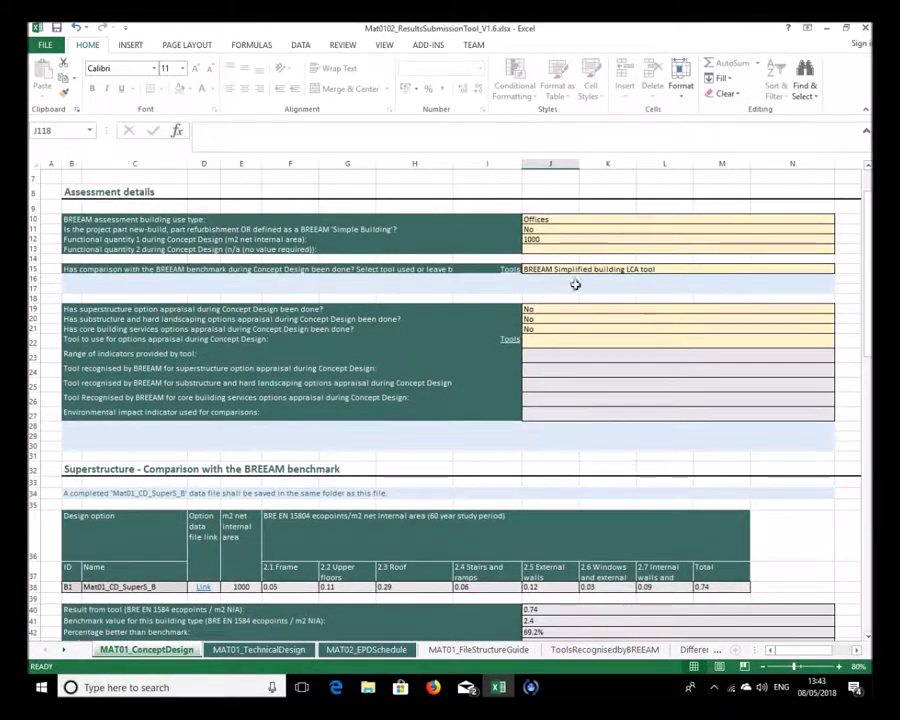
left_click(568, 311)
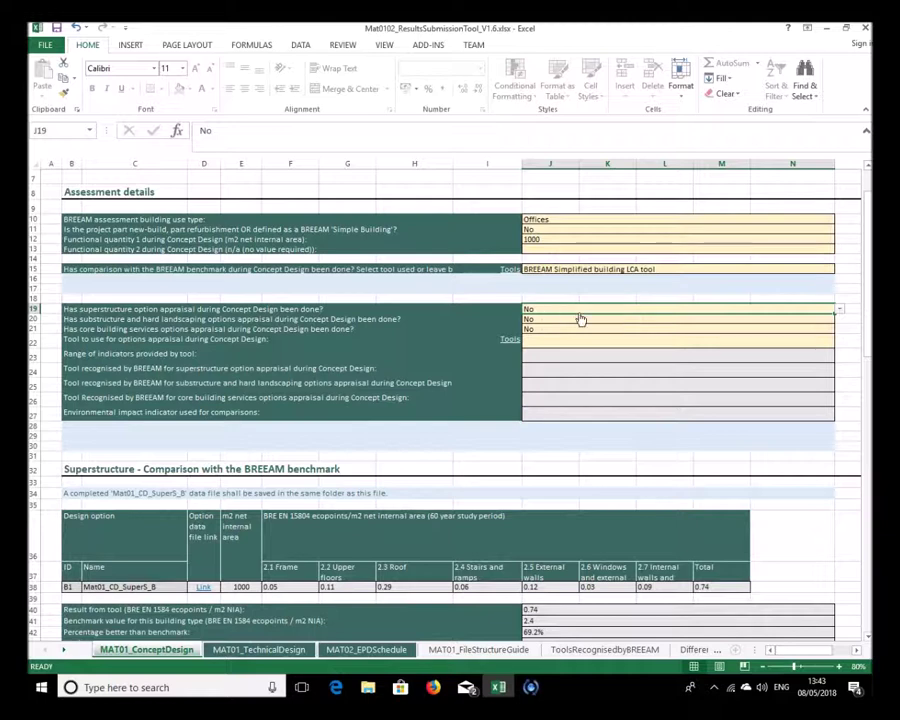
left_click(840, 309)
left_click(833, 320)
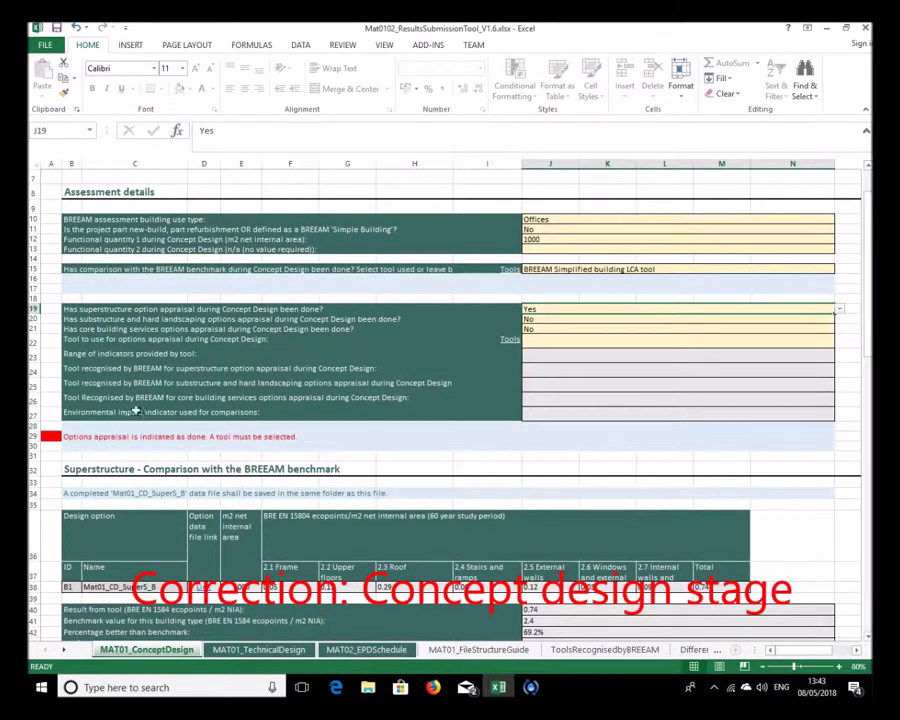
Follow the tools link for the options appraisal and examine the table of building LCA tools recognised by BREEAM
left_click(552, 341)
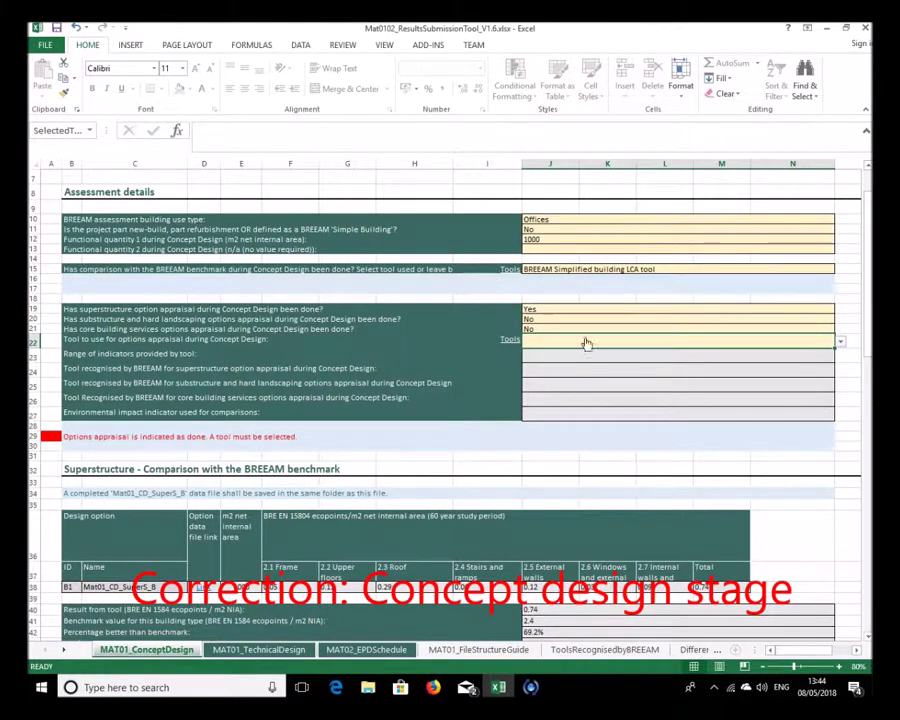
scroll(580, 330, "up", 1)
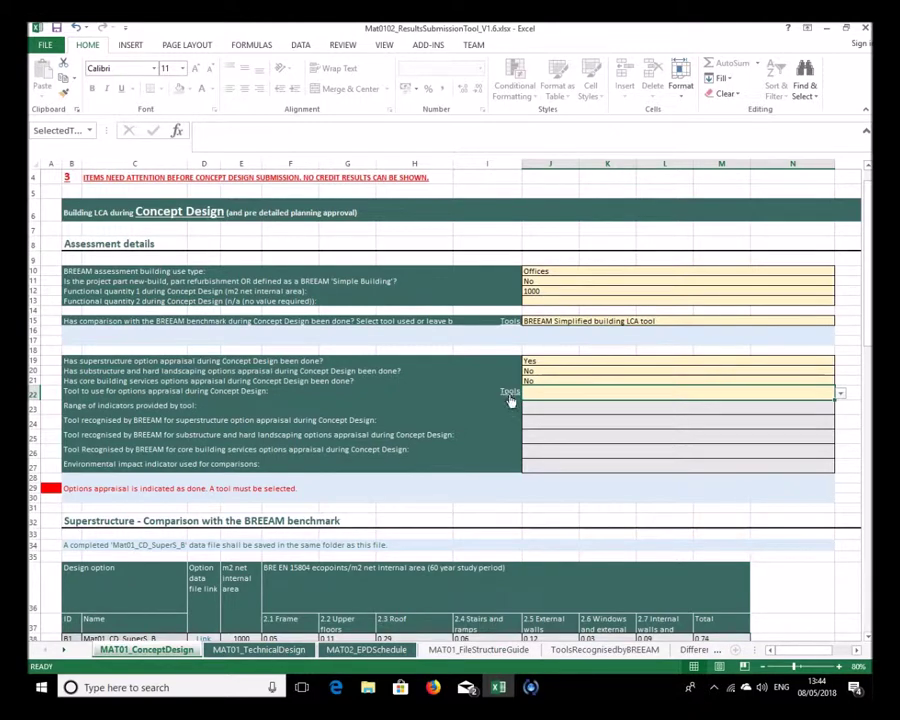
left_click(510, 395)
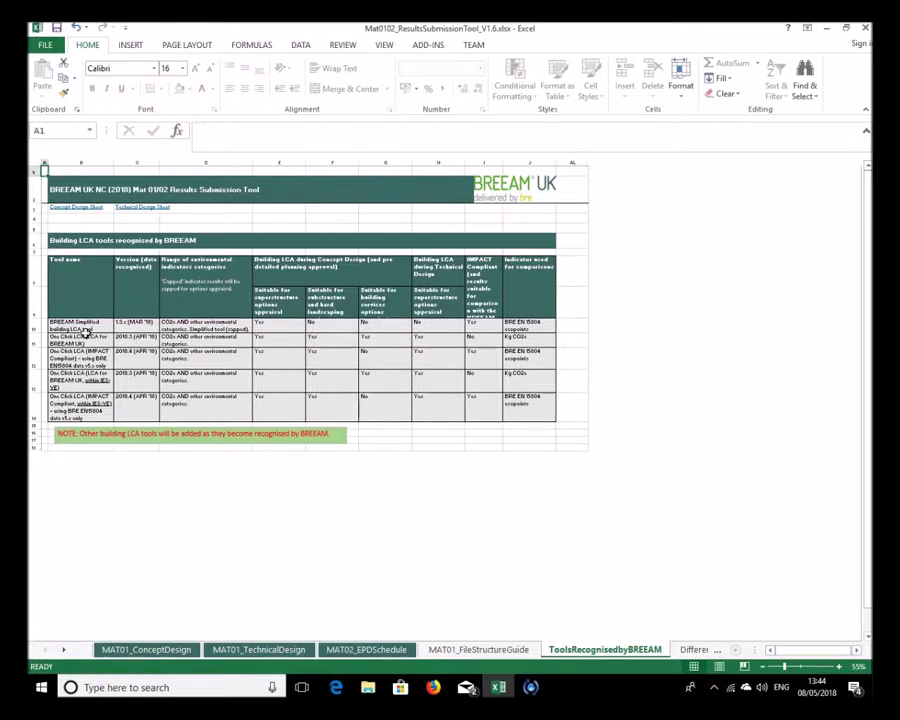
scroll(67, 315, "up", 1, "ctrl")
scroll(173, 344, "up", 1, "ctrl")
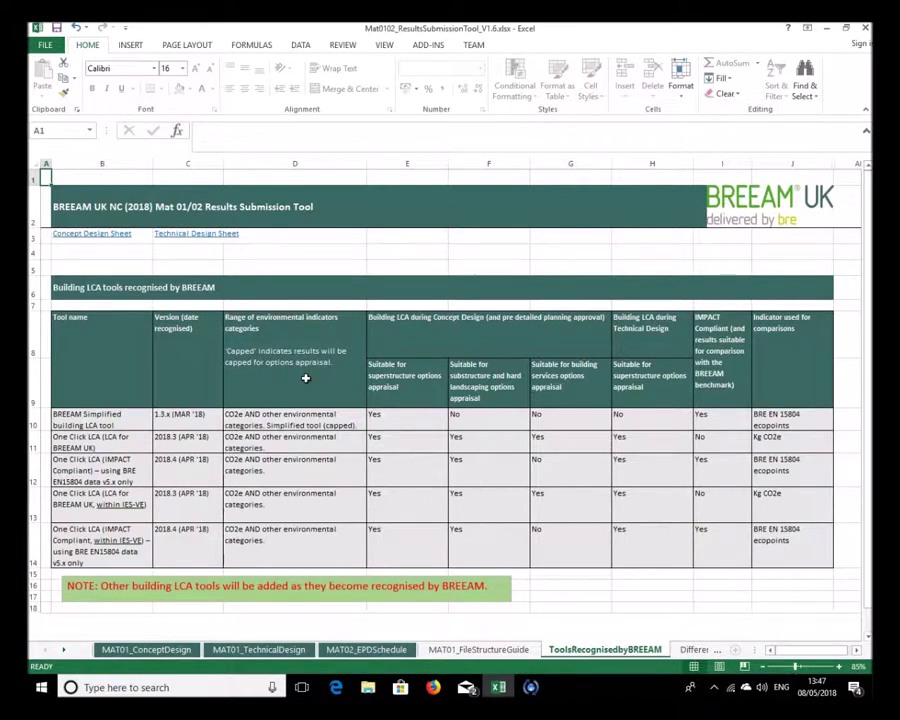
Return to the Concept Design sheet and select BREEAM Simplified building LCA tool as the tool for options appraisal
left_click(97, 236)
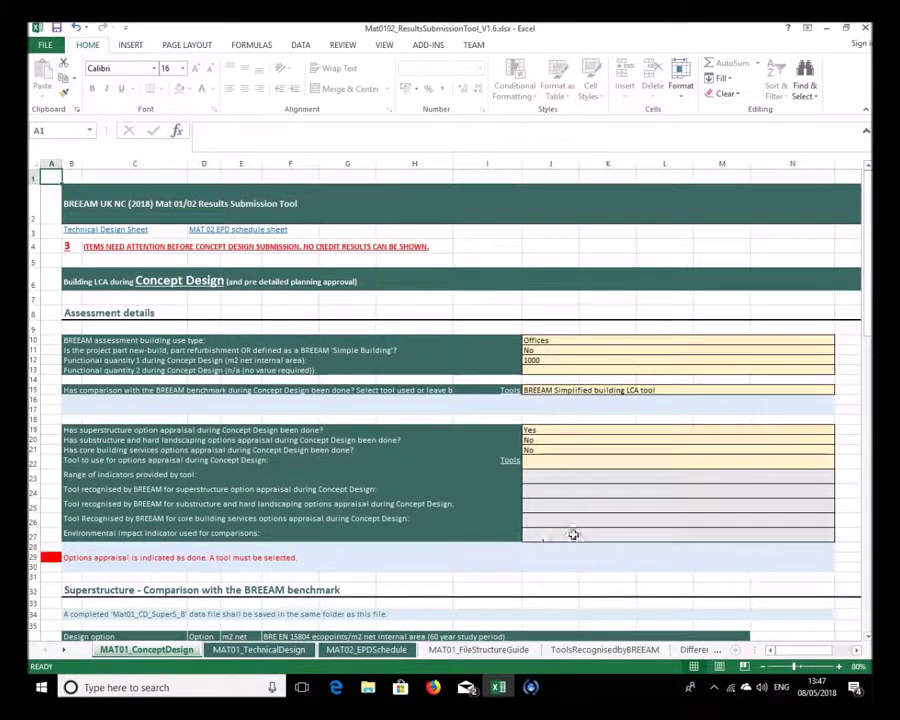
scroll(506, 550, "down", 3)
scroll(516, 532, "down", 1)
scroll(518, 530, "up", 3)
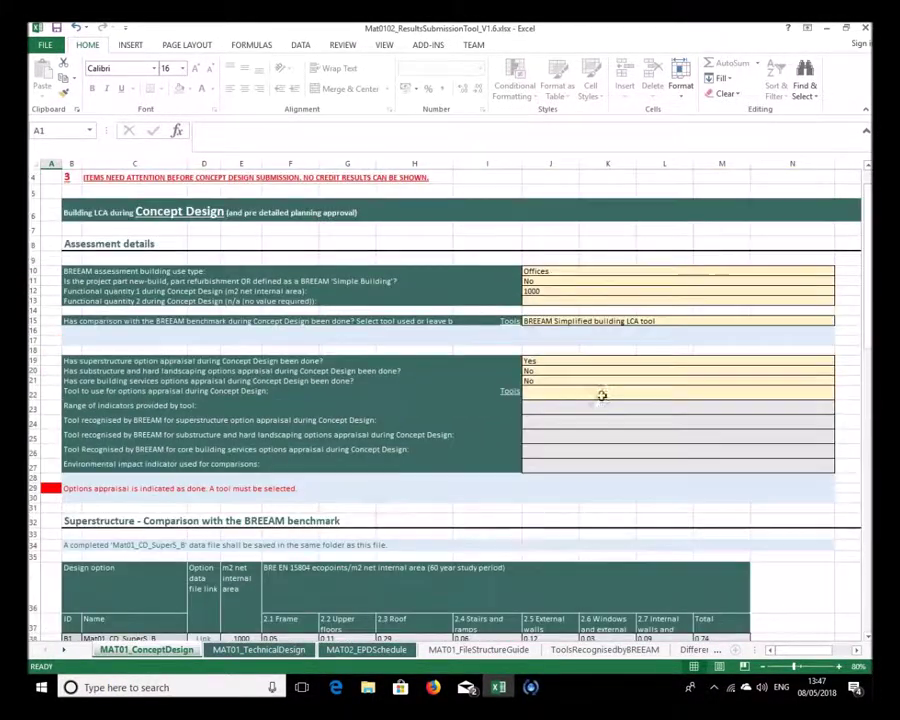
left_click(630, 393)
left_click(841, 394)
left_click(812, 405)
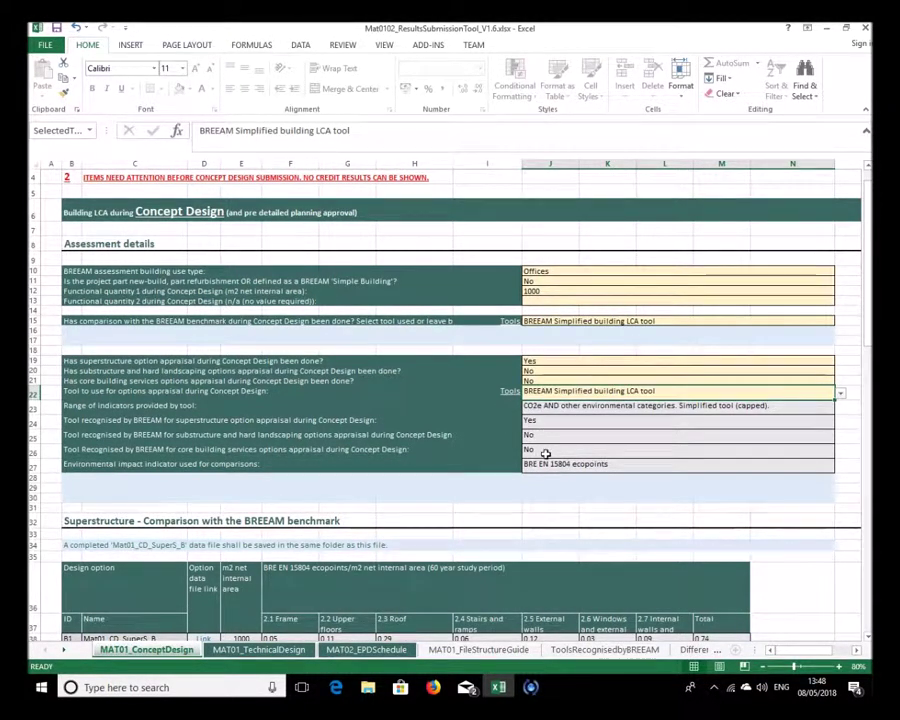
Mark superstructure option ID 1 as completed with Yes in the superstructure options appraisal summary table
scroll(546, 496, "down", 8)
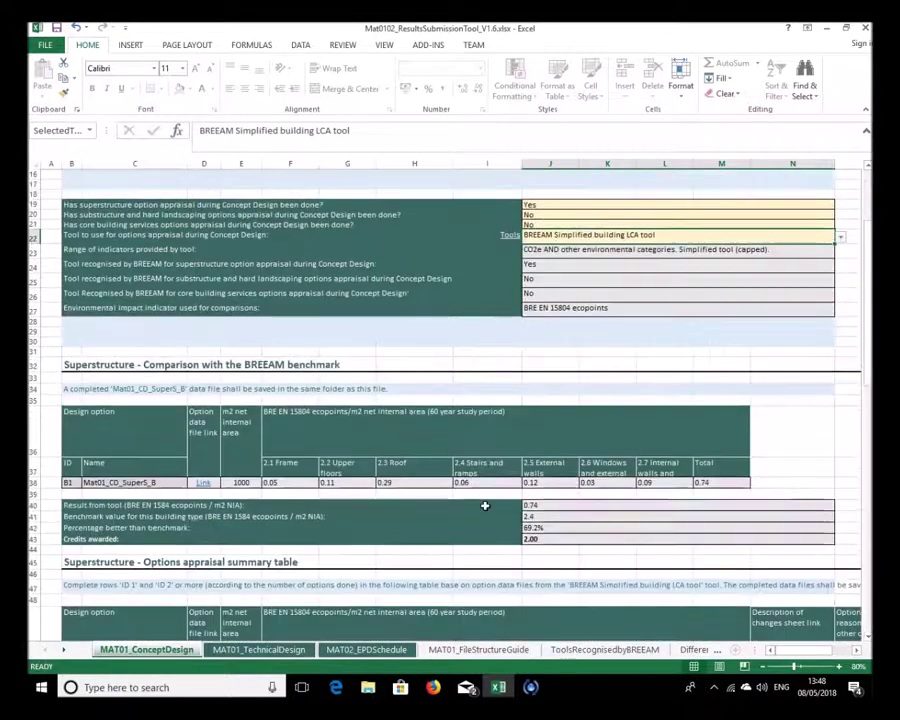
scroll(533, 490, "down", 4)
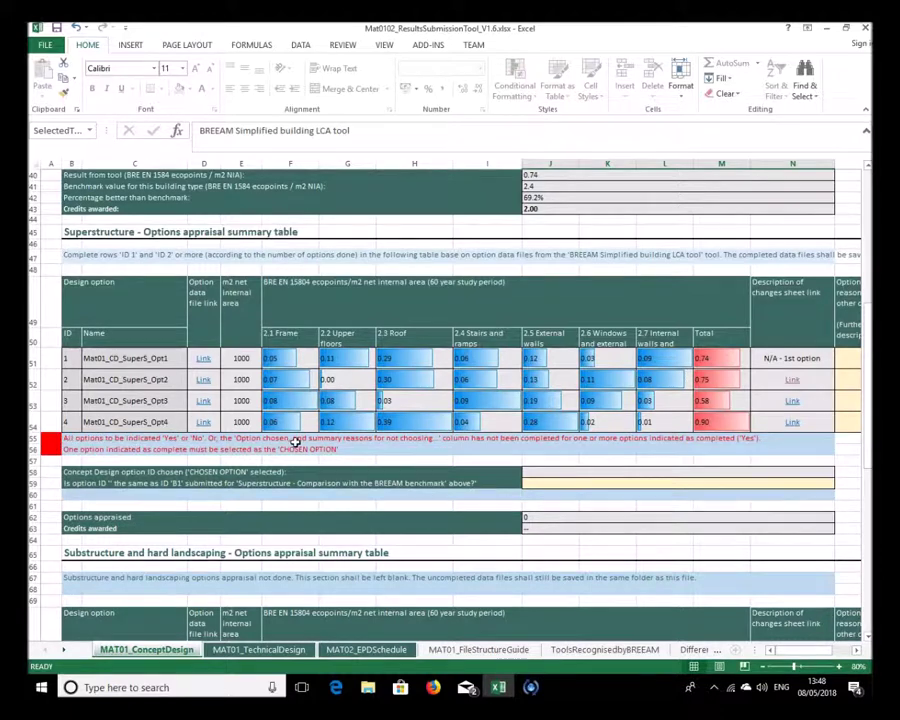
left_click(762, 667)
left_click(762, 667)
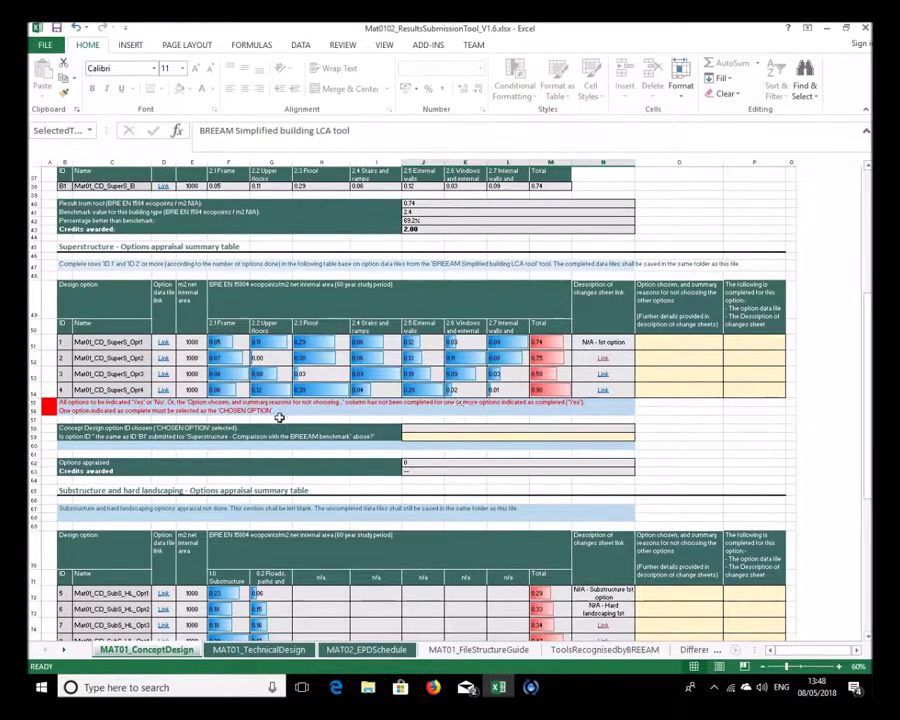
left_click(752, 343)
left_click(791, 345)
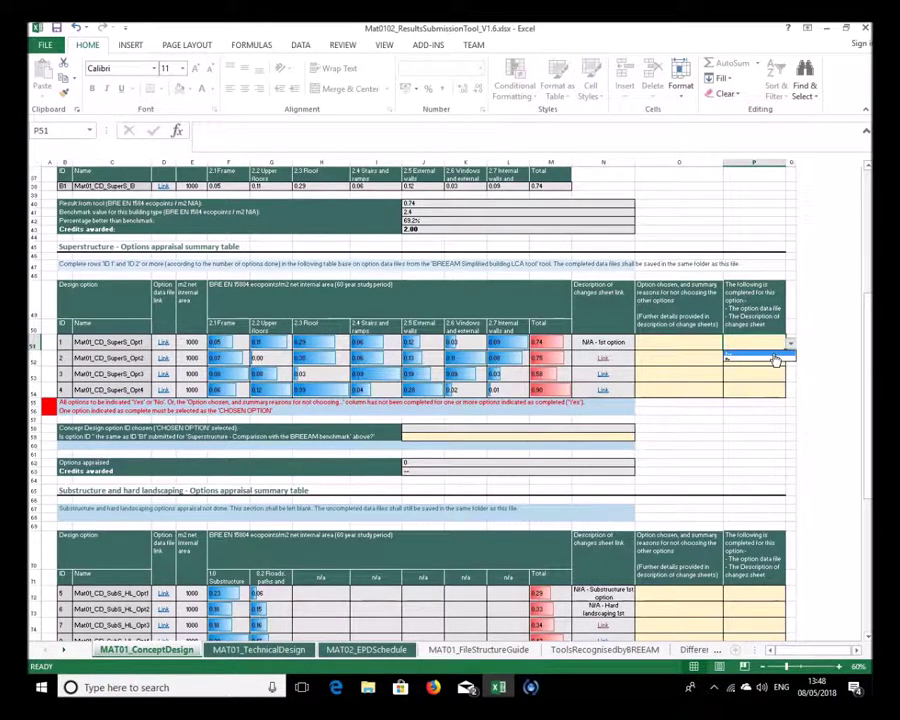
left_click(776, 360)
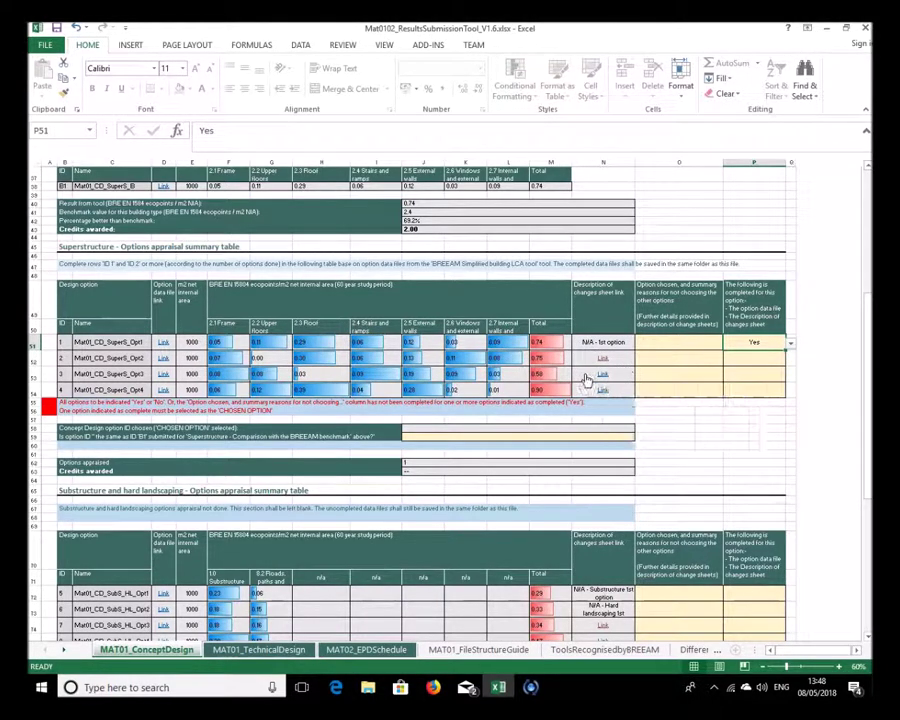
Mark superstructure option ID 2 as completed and open its linked description of changes sheet
left_click(732, 358)
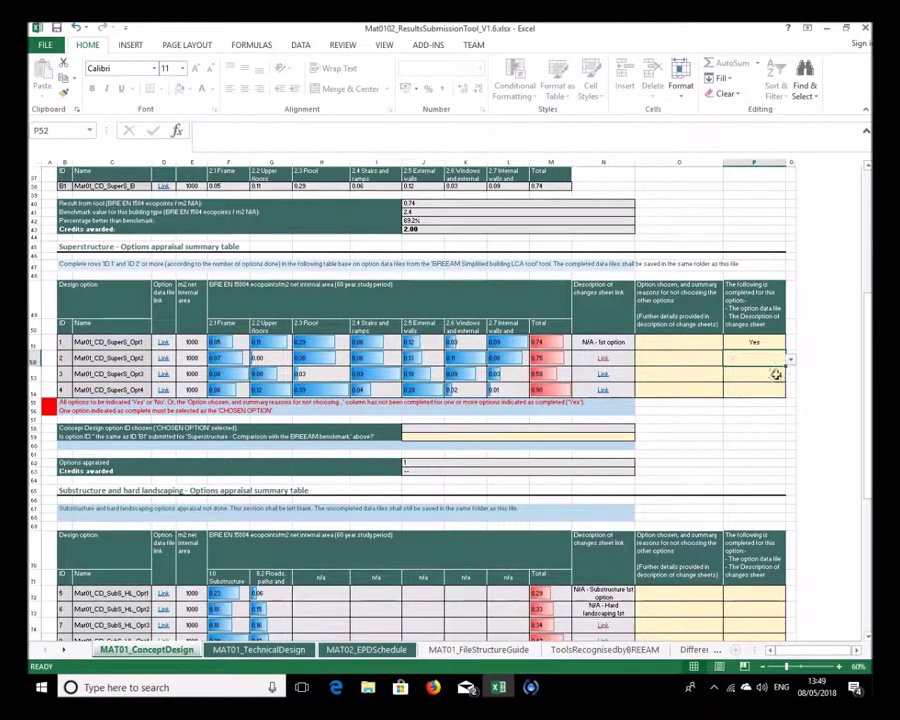
left_click(792, 360)
left_click(776, 372)
left_click(603, 362)
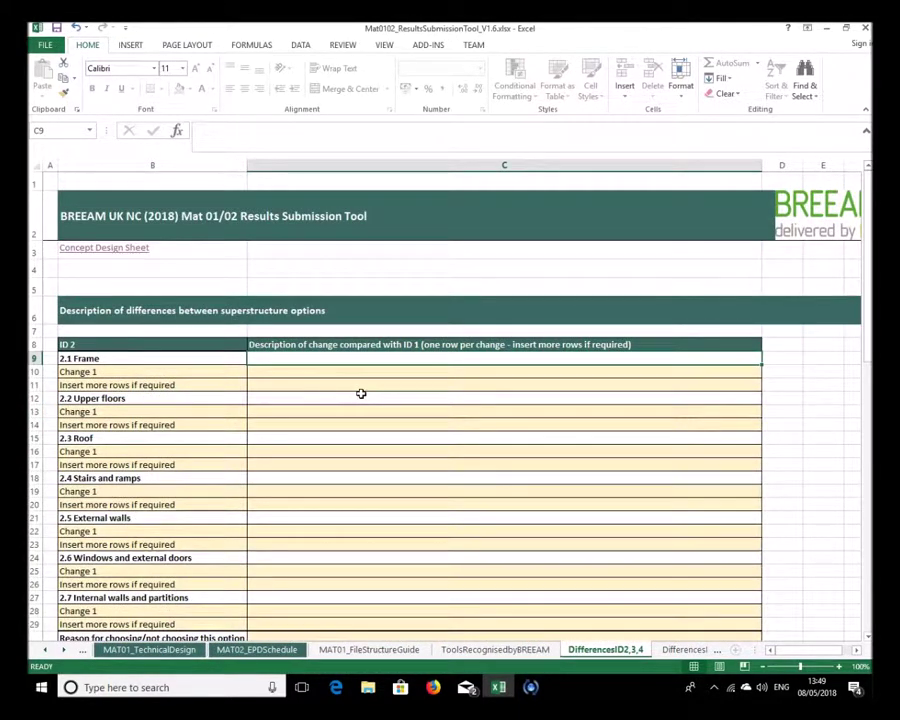
Describe Change 1 under 2.1 Frame for ID 2 as "The east façade changed from brick and block to timber frame and timber cladding system."
left_click(290, 374)
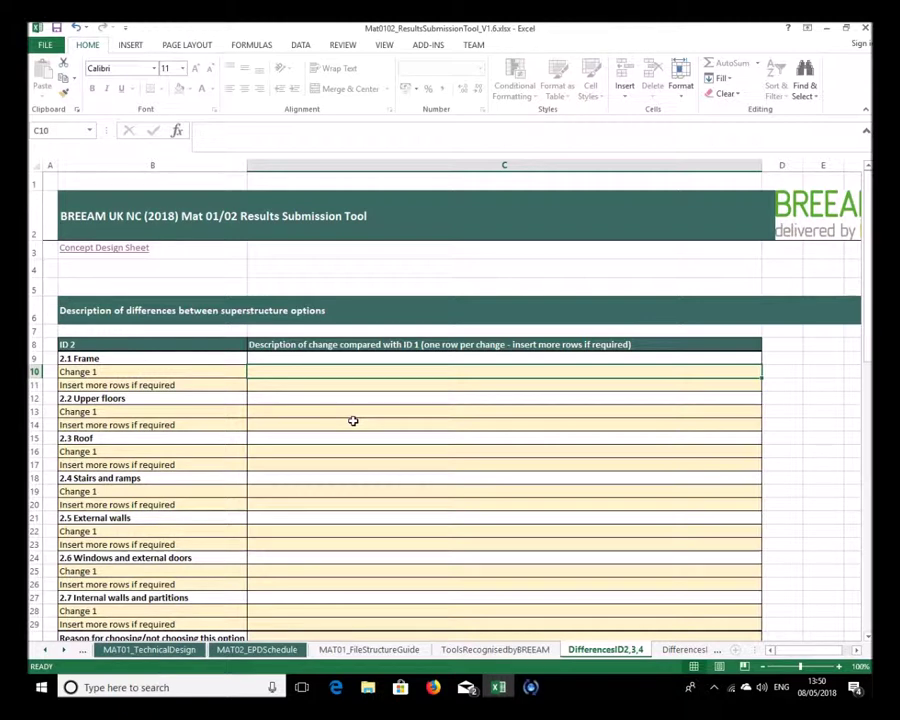
type("The e")
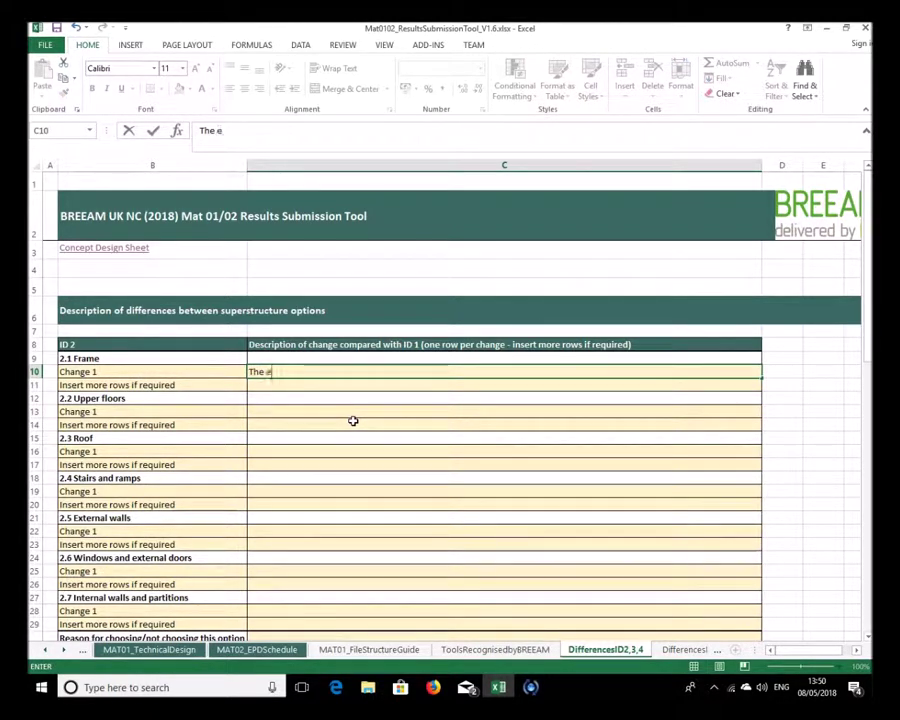
type("ast")
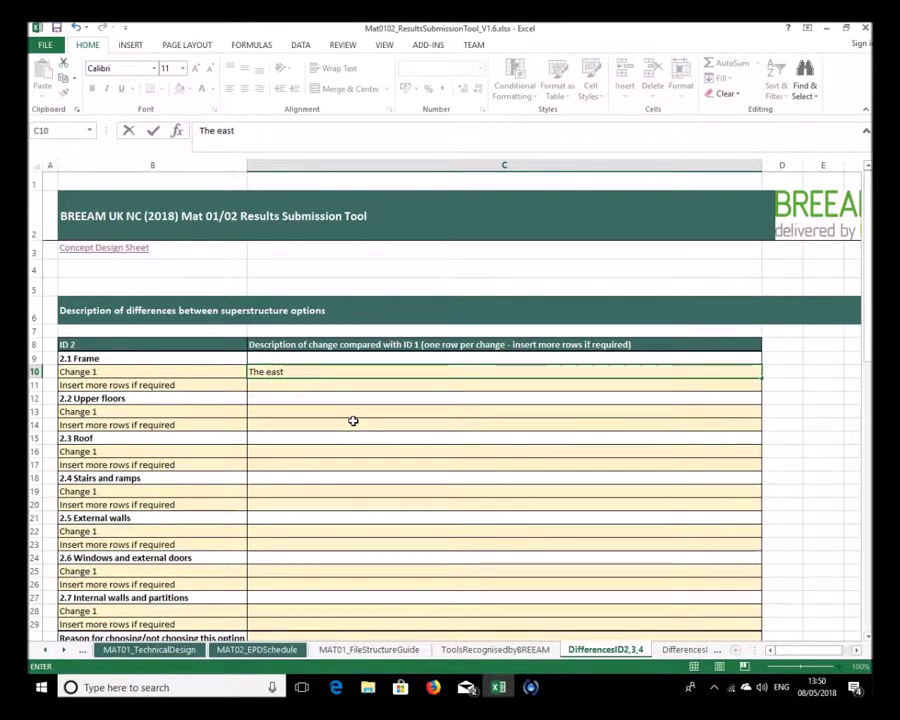
type(" facçade changed from brick and")
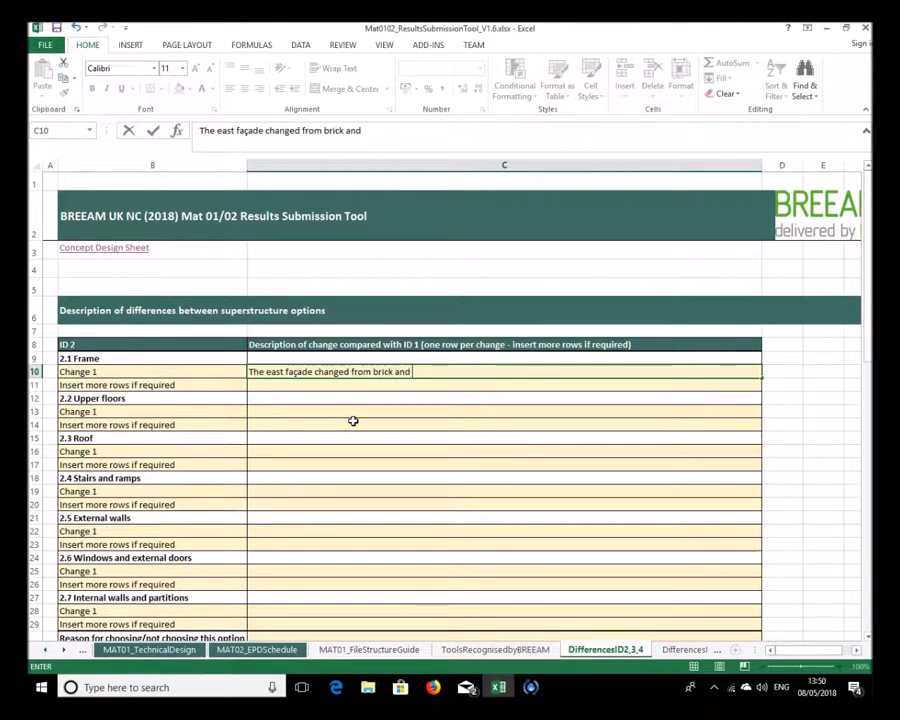
type(" block to")
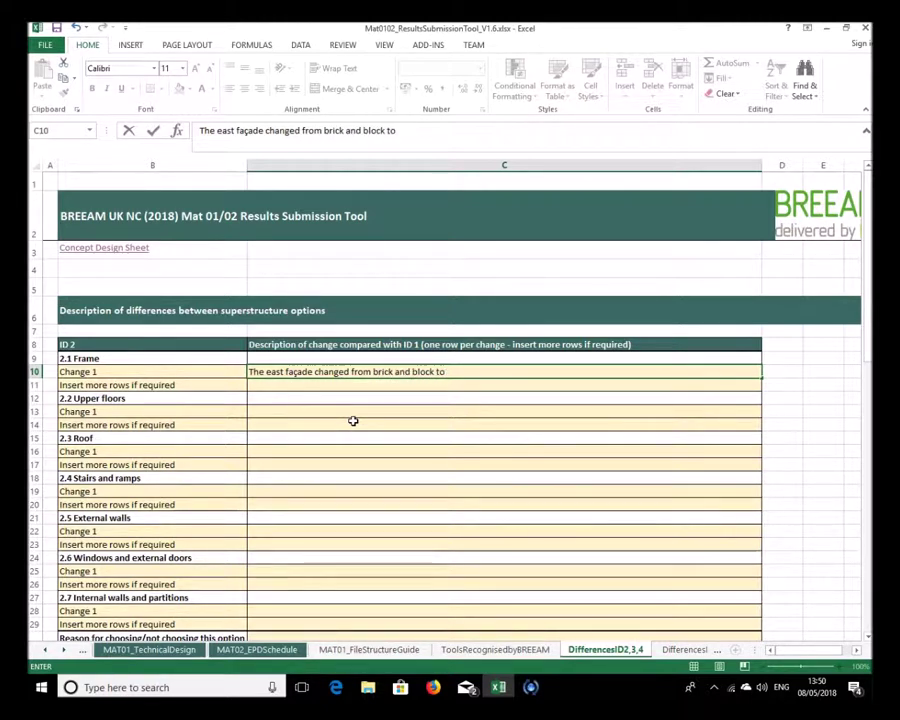
type(" timber f")
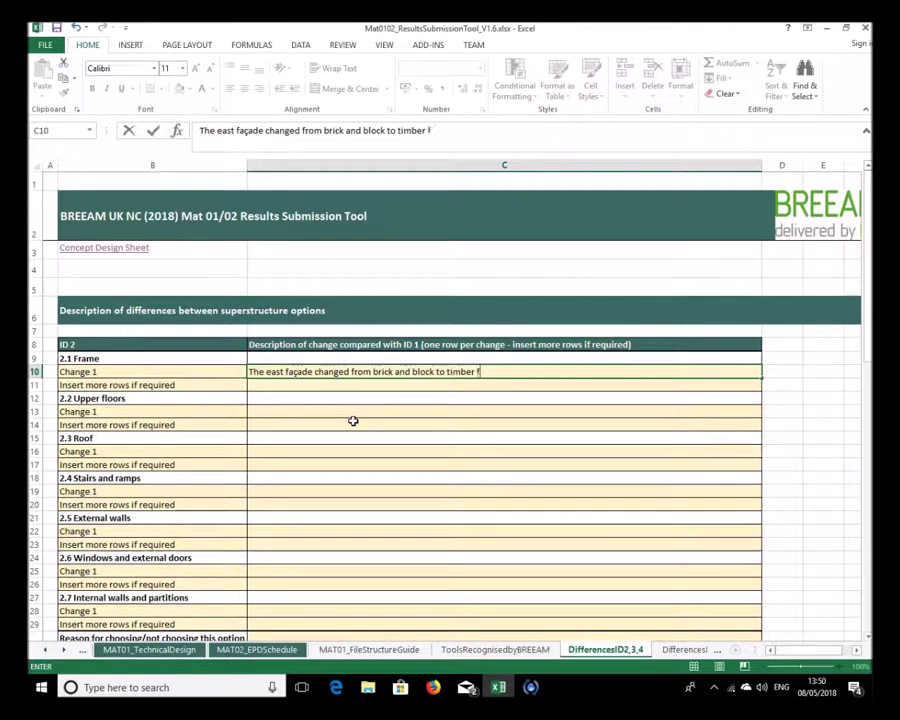
type("rame and tim")
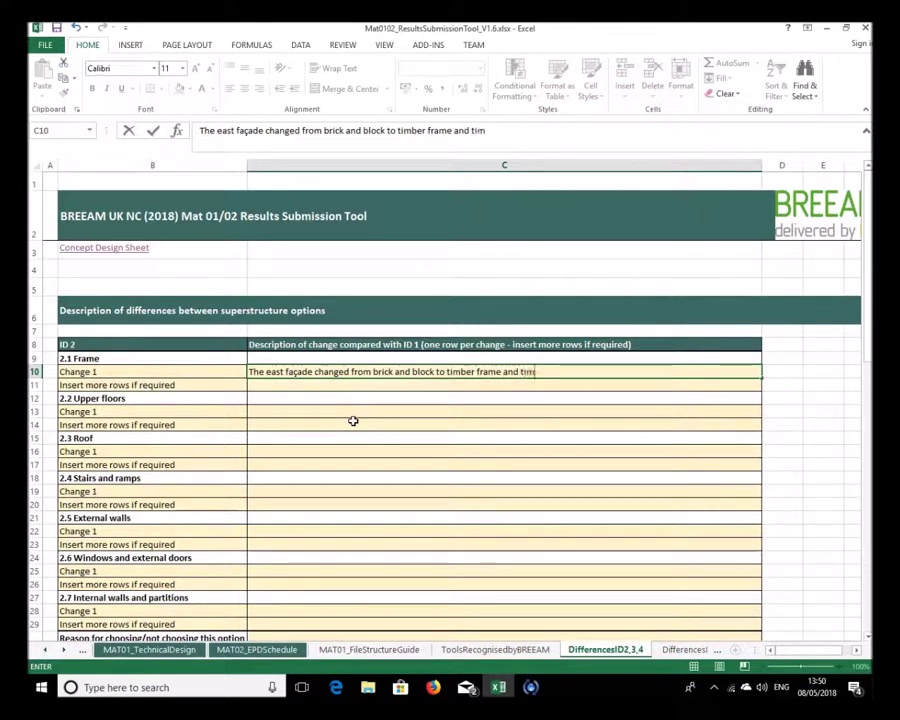
type("ber caldd")
key("BackSpace")
key("BackSpace")
key("BackSpace")
type("ladding")
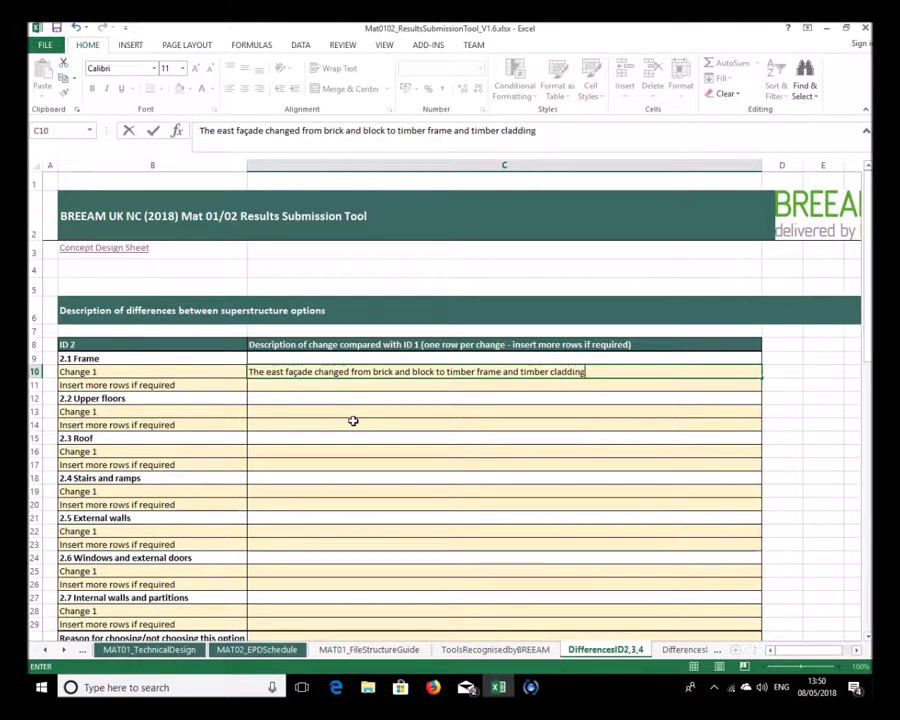
type(" system")
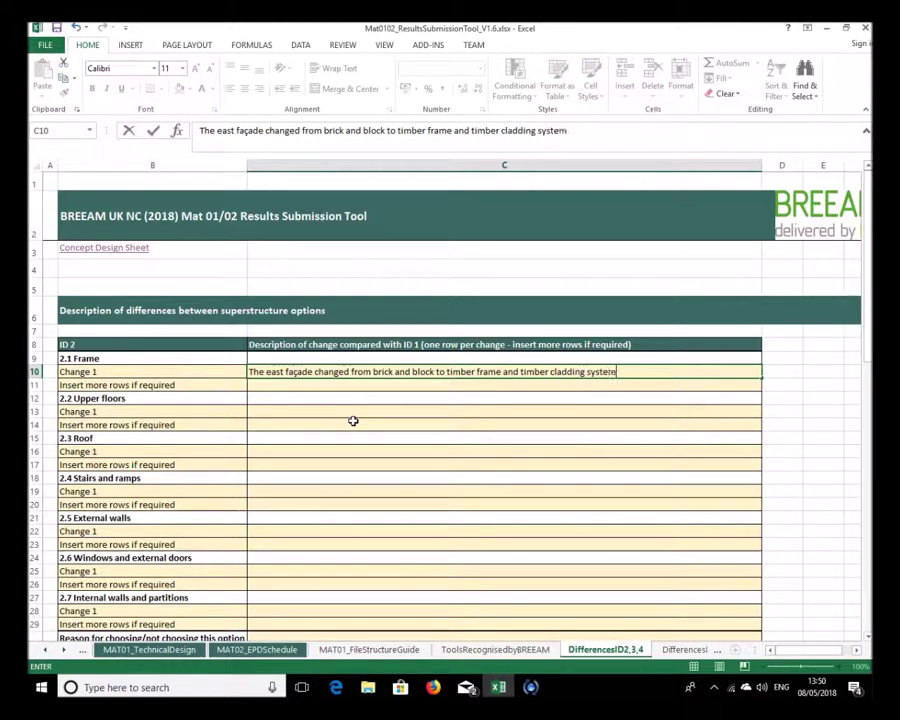
type(".")
key("Left")
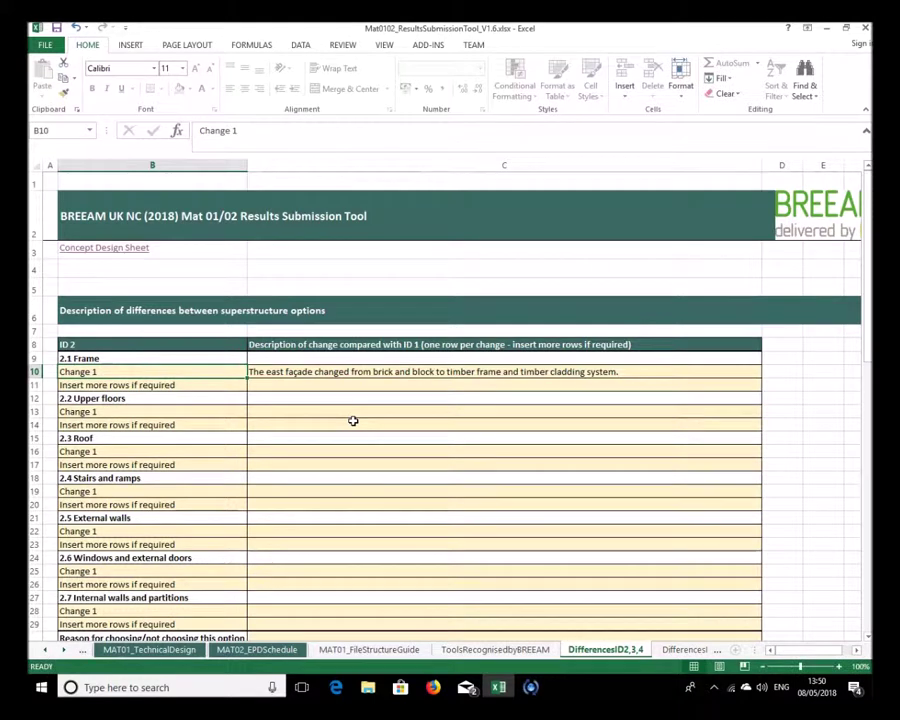
Insert the word "a" before "timber frame" in the Change 1 description under 2.1 Frame for ID 2
double_click(446, 372)
type("a")
key("End")
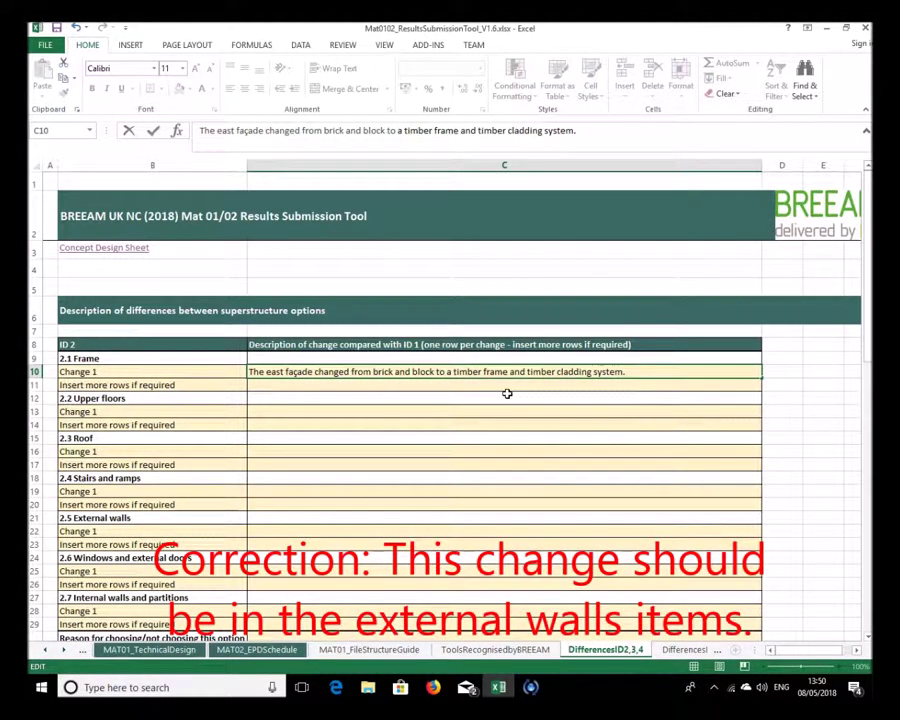
left_click(300, 384)
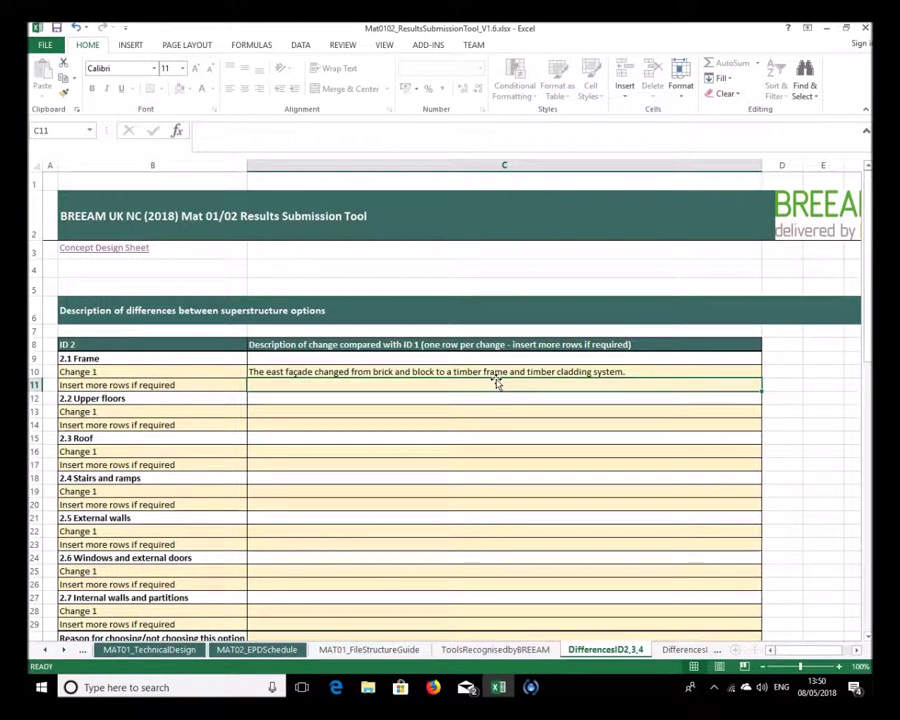
Insert an extra row below Change 1 in the 2.1 Frame section of ID 2 and label it "Change 2"
left_click(35, 385)
right_click(35, 385)
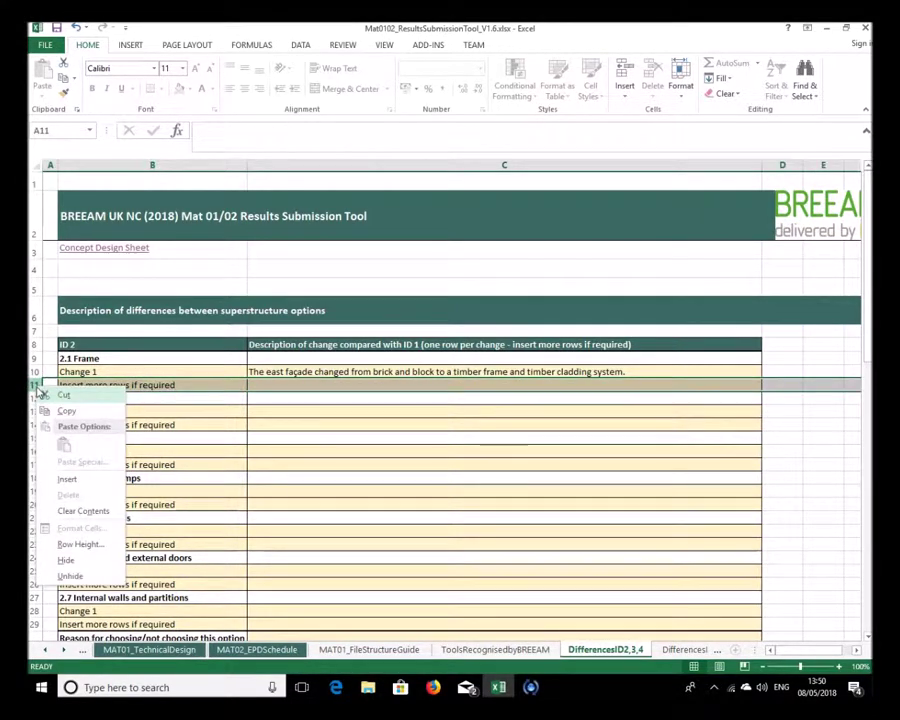
left_click(65, 485)
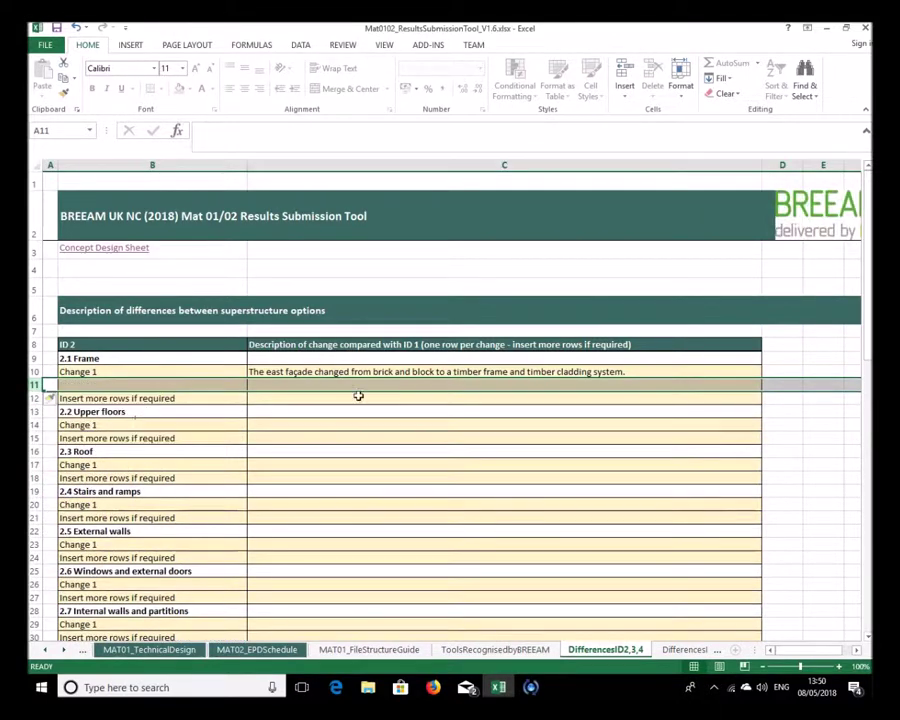
left_click(302, 384)
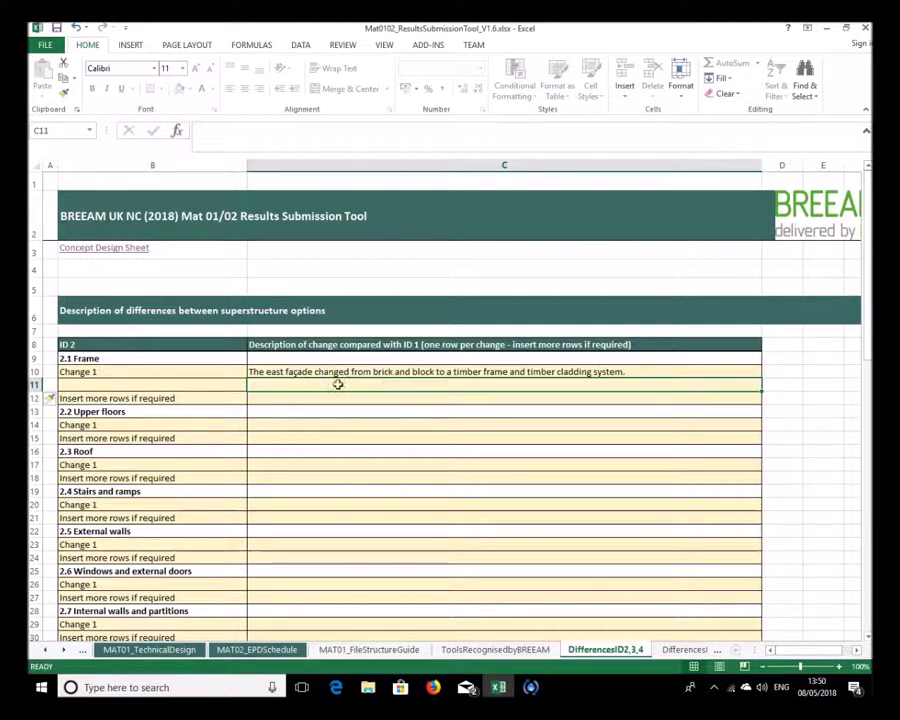
left_click(117, 373)
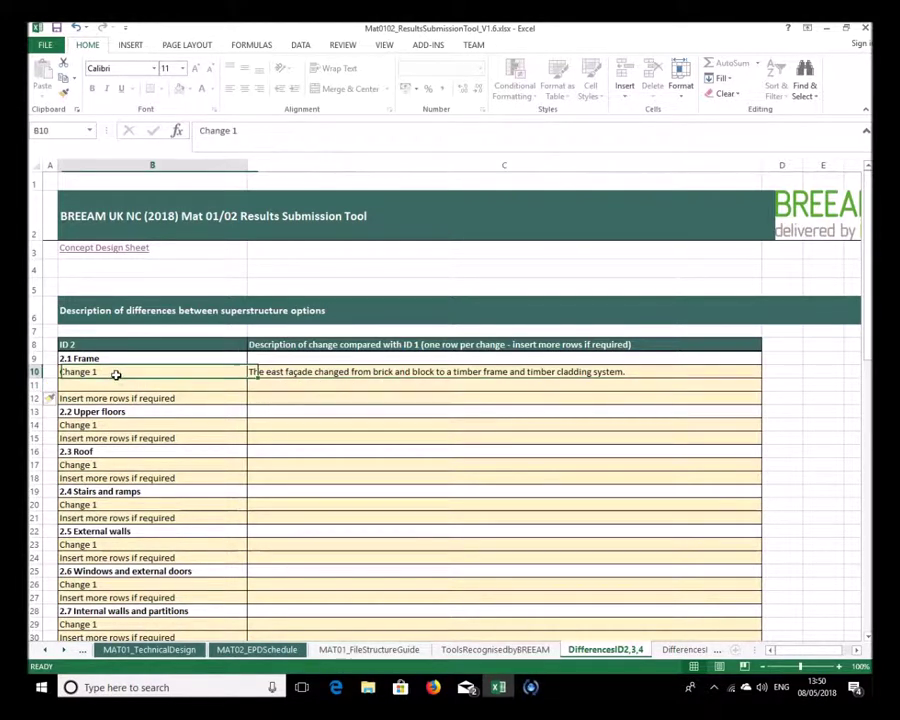
left_click(103, 386)
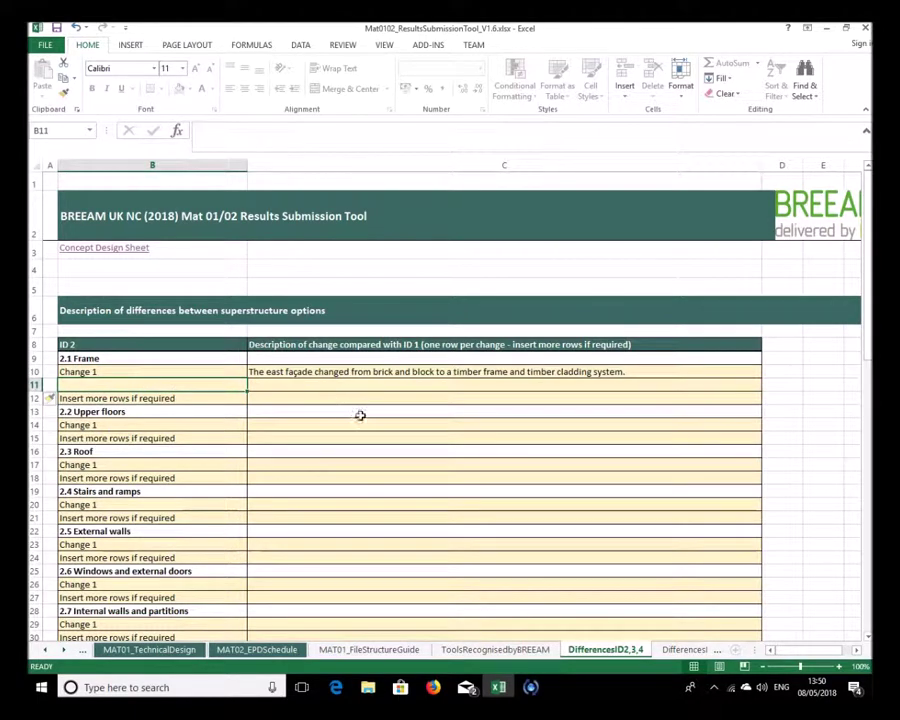
type("Change 1")
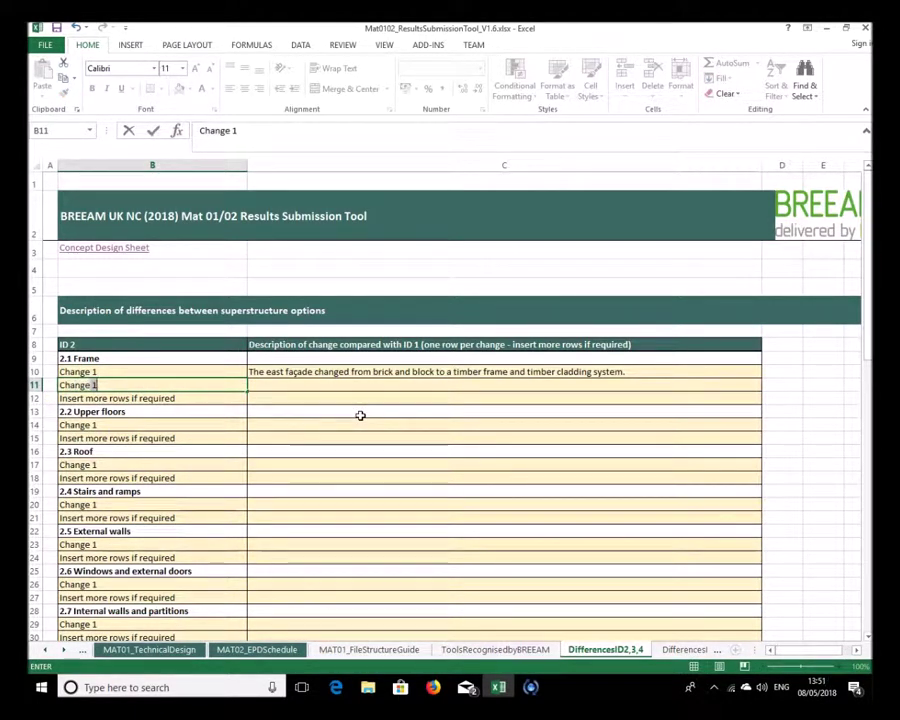
key("Return")
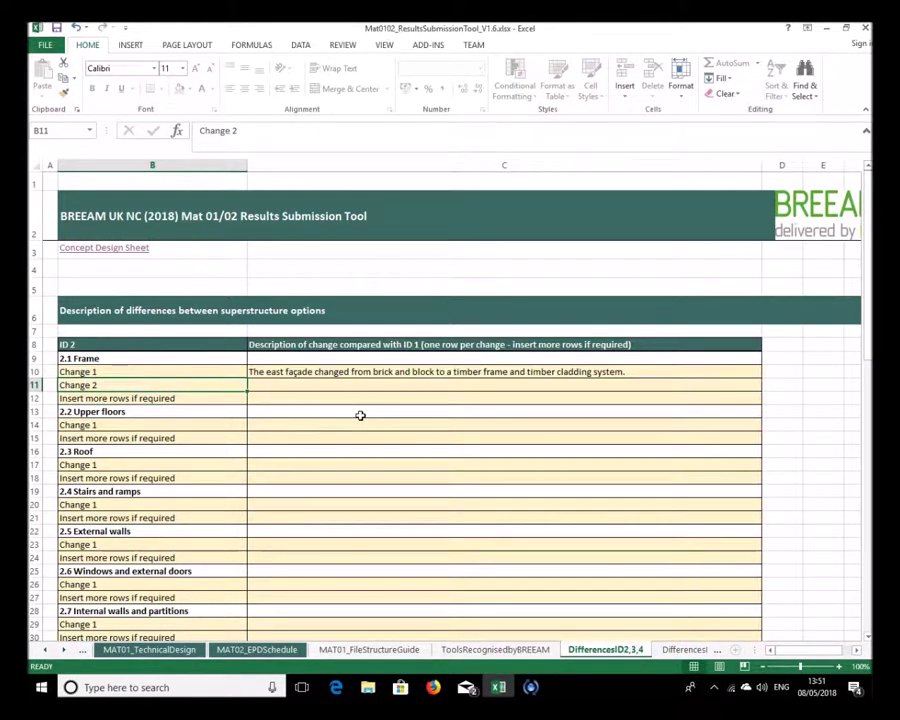
key("Up")
key("Up")
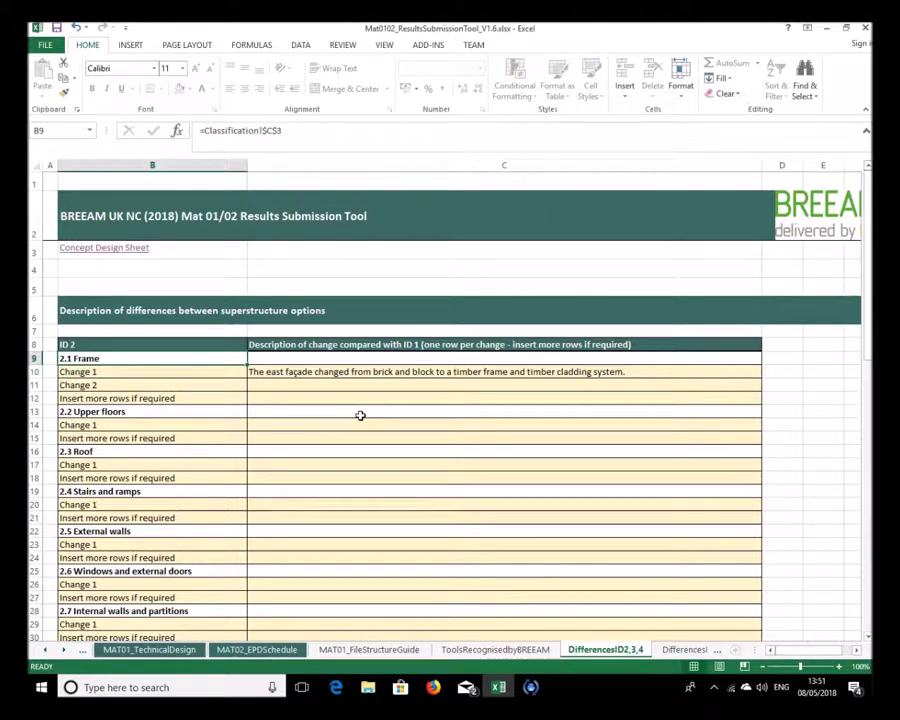
Examine the element sections and reason row of ID 2 and the matching description tables for ID 3 and ID 4
scroll(250, 425, "down", 2)
scroll(187, 420, "up", 2)
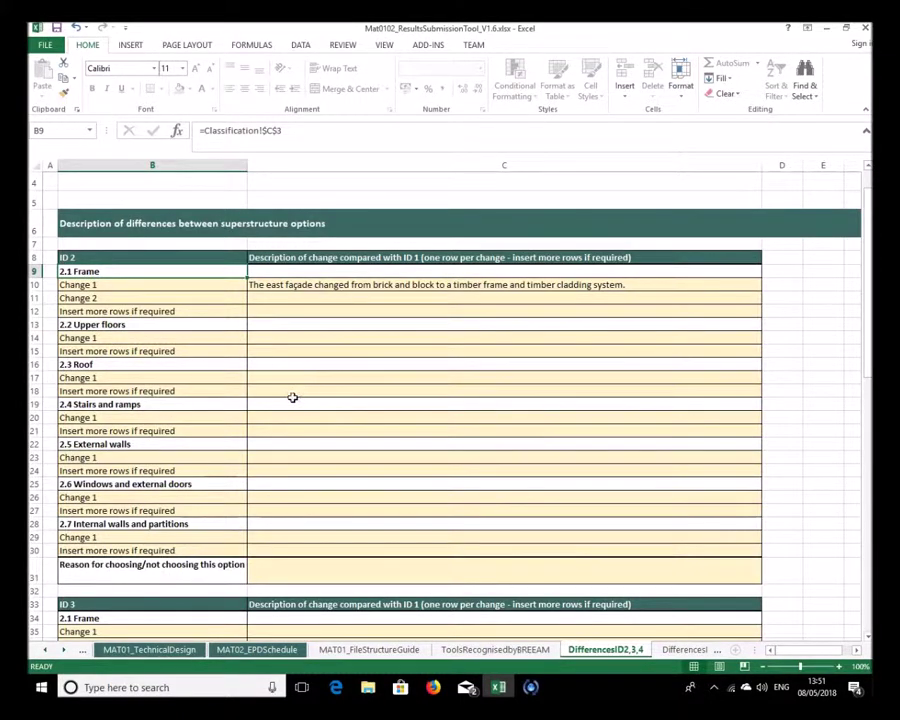
scroll(309, 379, "down", 1)
scroll(309, 379, "up", 1)
scroll(310, 377, "down", 1)
scroll(310, 377, "down", 5)
scroll(326, 398, "down", 2)
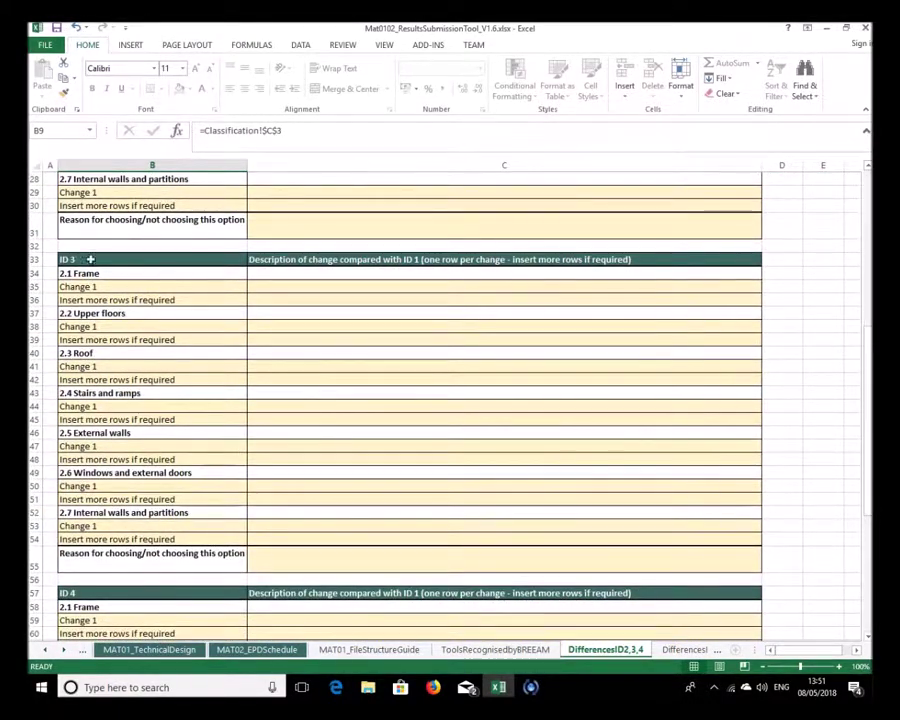
scroll(271, 406, "down", 4)
scroll(269, 436, "down", 5)
scroll(292, 416, "up", 11)
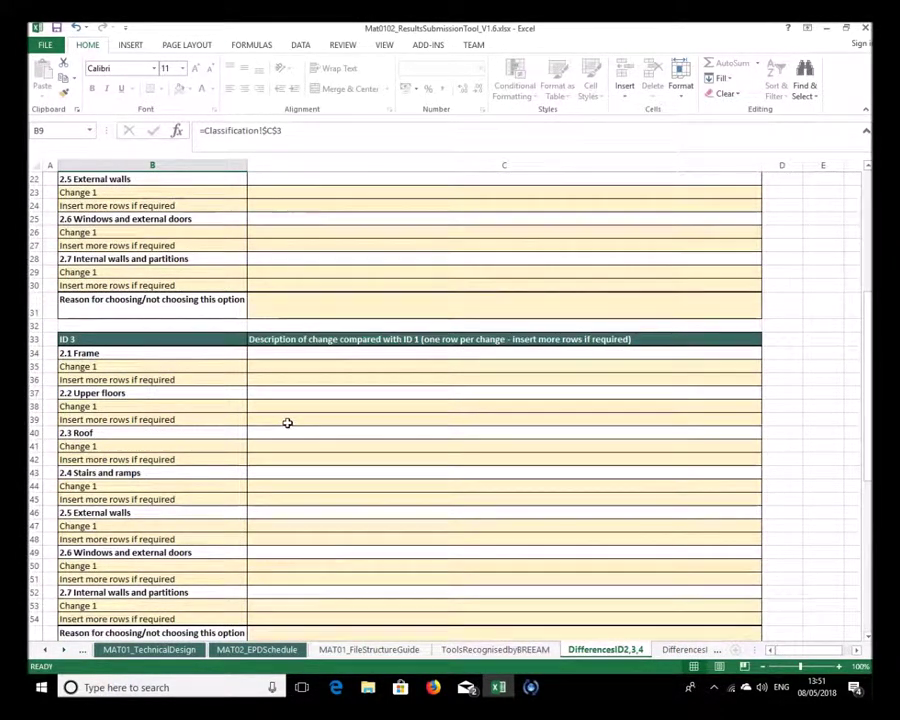
scroll(292, 410, "up", 6)
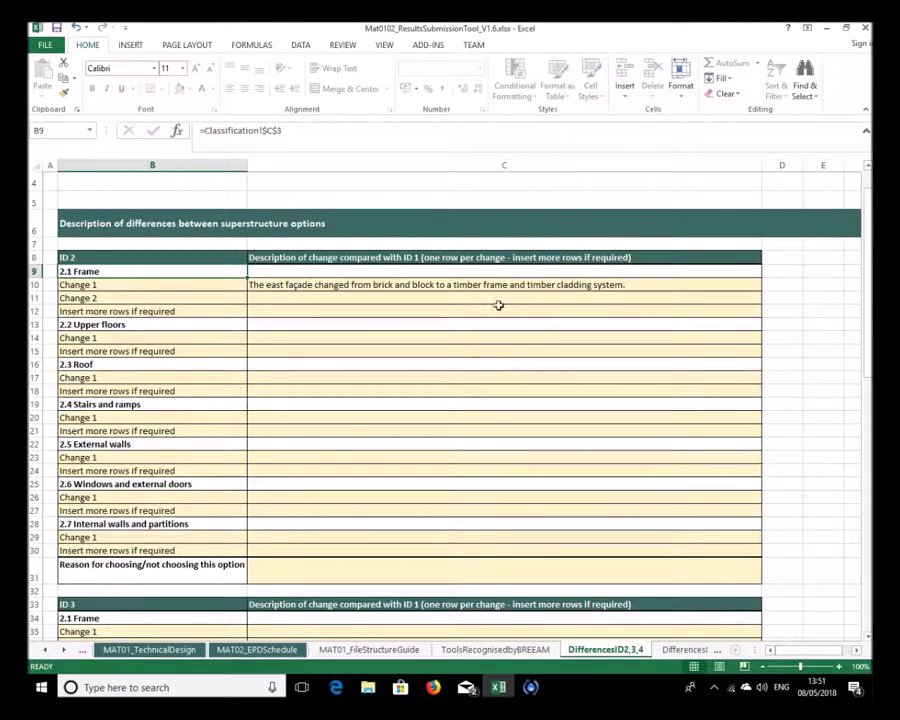
Copy the east façade change description from ID 2 into Change 1 under 2.1 Frame for ID 3
scroll(480, 330, "down", 3)
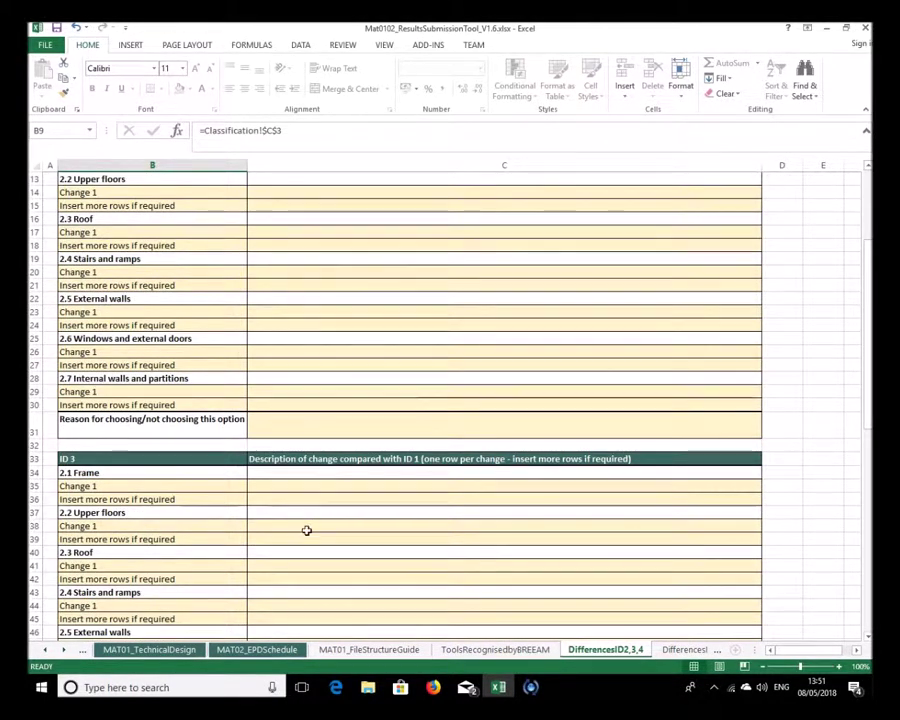
left_click(293, 531)
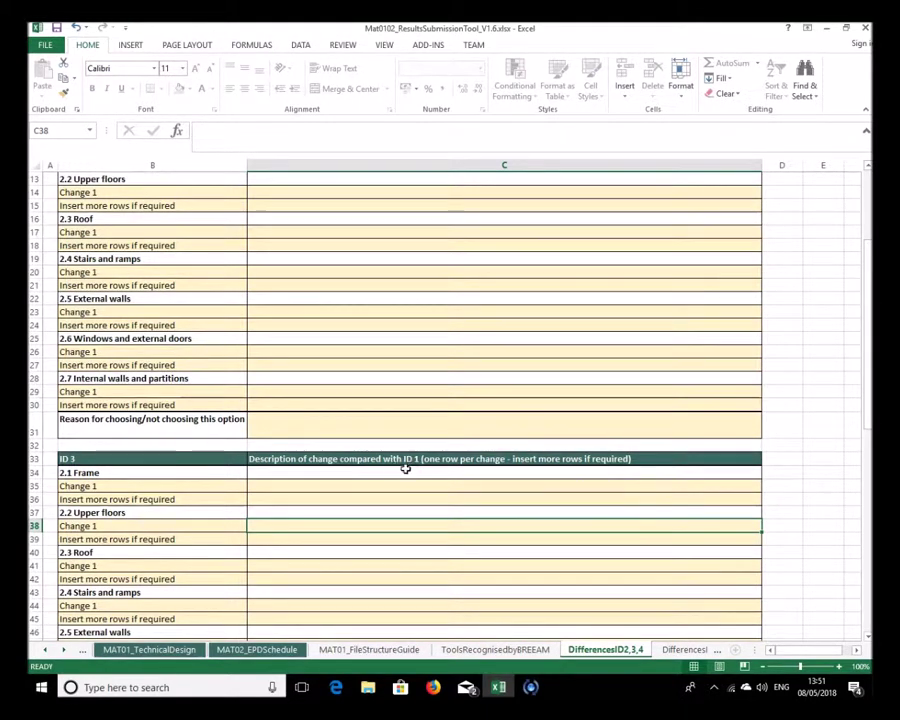
scroll(331, 461, "up", 1)
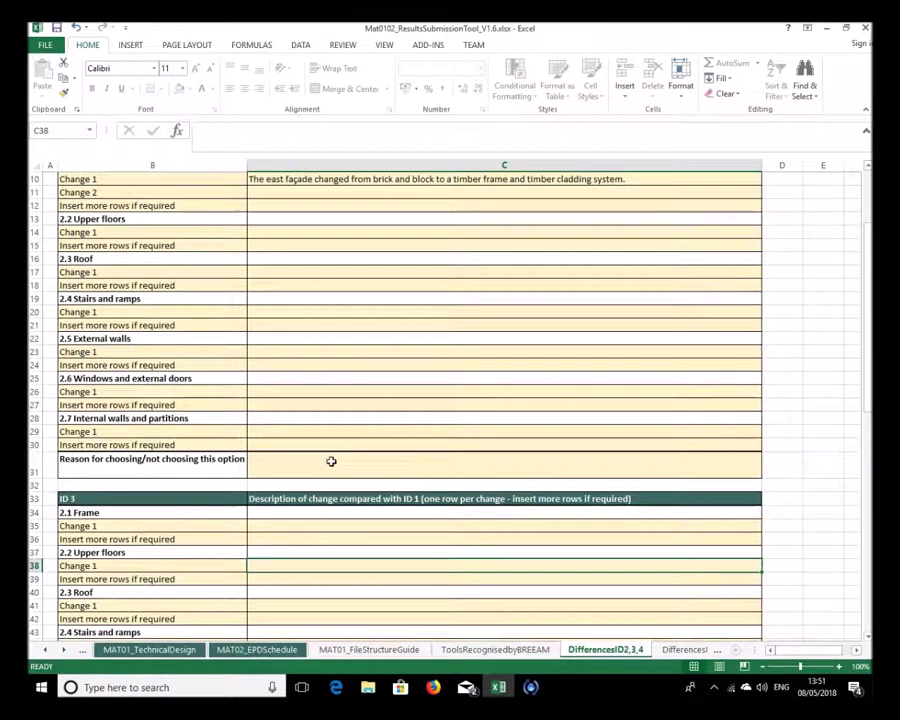
scroll(331, 461, "up", 1)
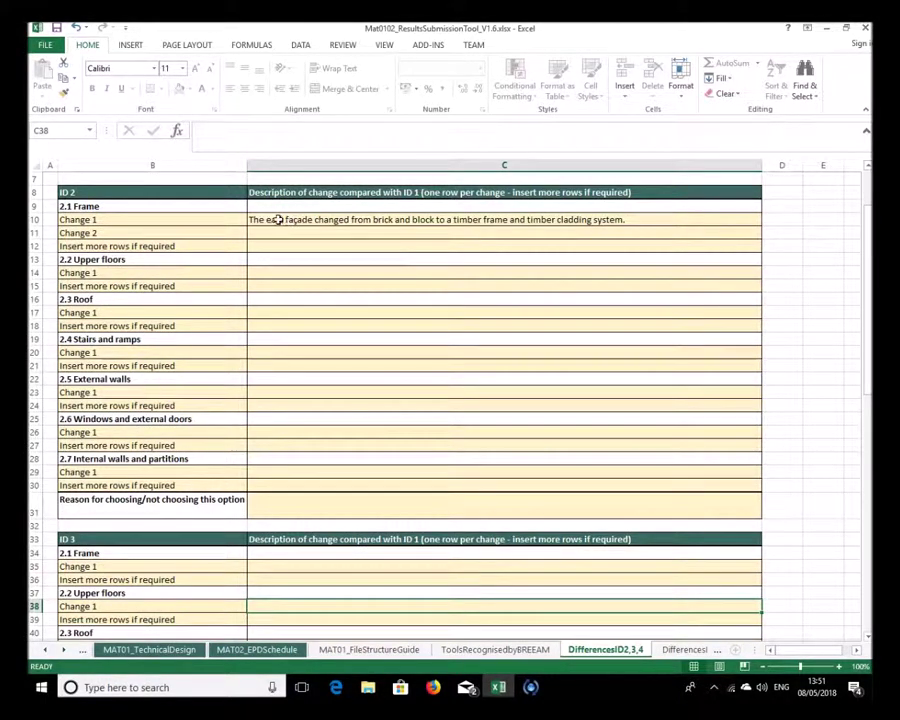
left_click(270, 218)
key("ctrl+c")
left_click(304, 553)
key("ctrl+v")
Describe Change 1 under 2.2 Upper floors for ID 3 as "Change upper floor from in situ concrete floor to precast."
scroll(324, 464, "down", 1)
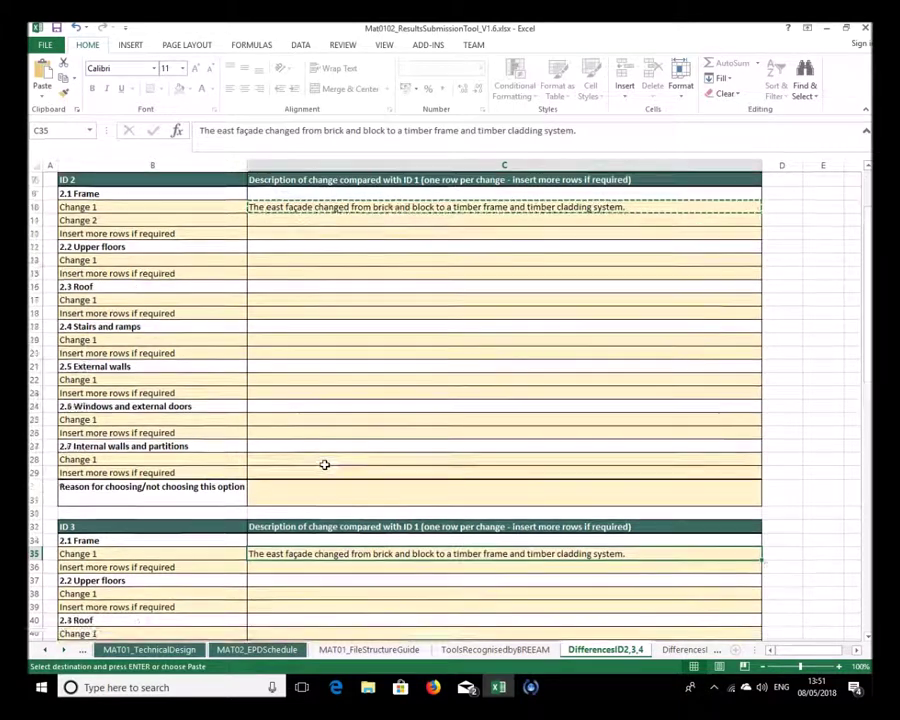
scroll(324, 464, "down", 4)
left_click(299, 446)
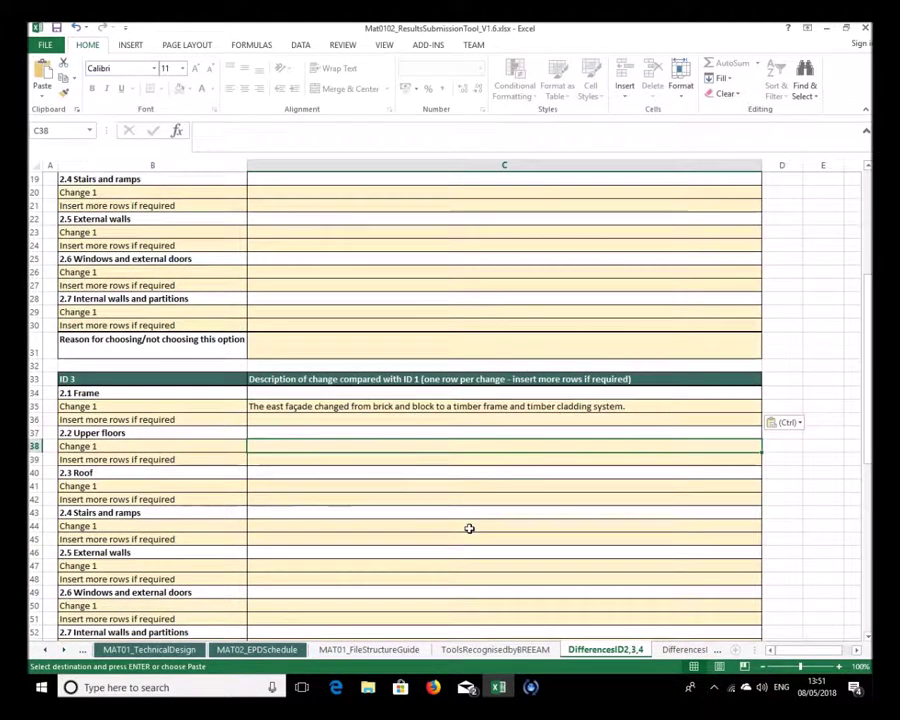
type("Chag")
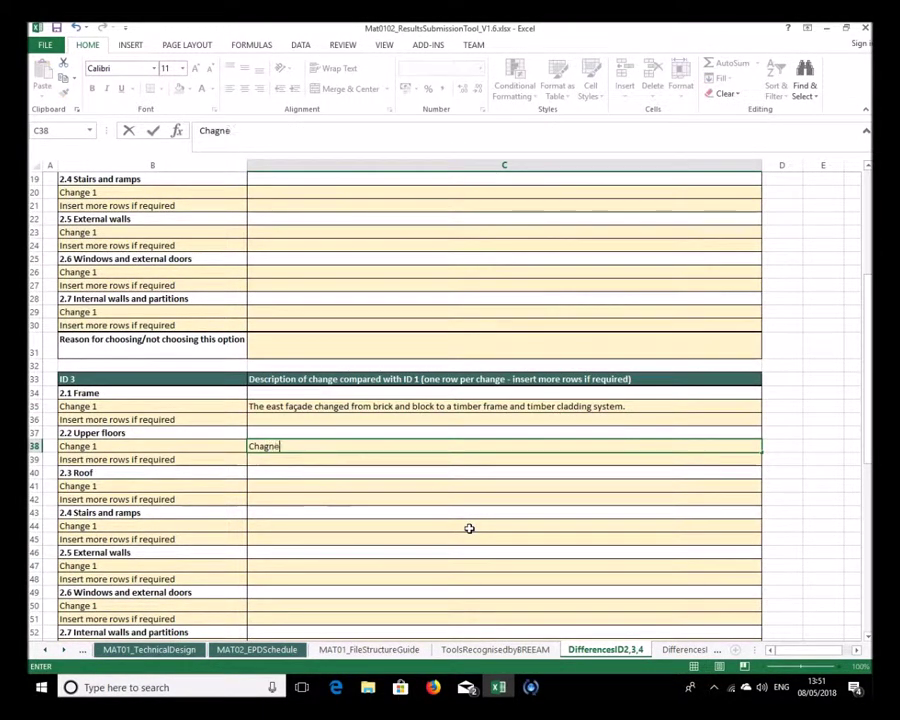
key("BackSpace")
type("nge upper floor from")
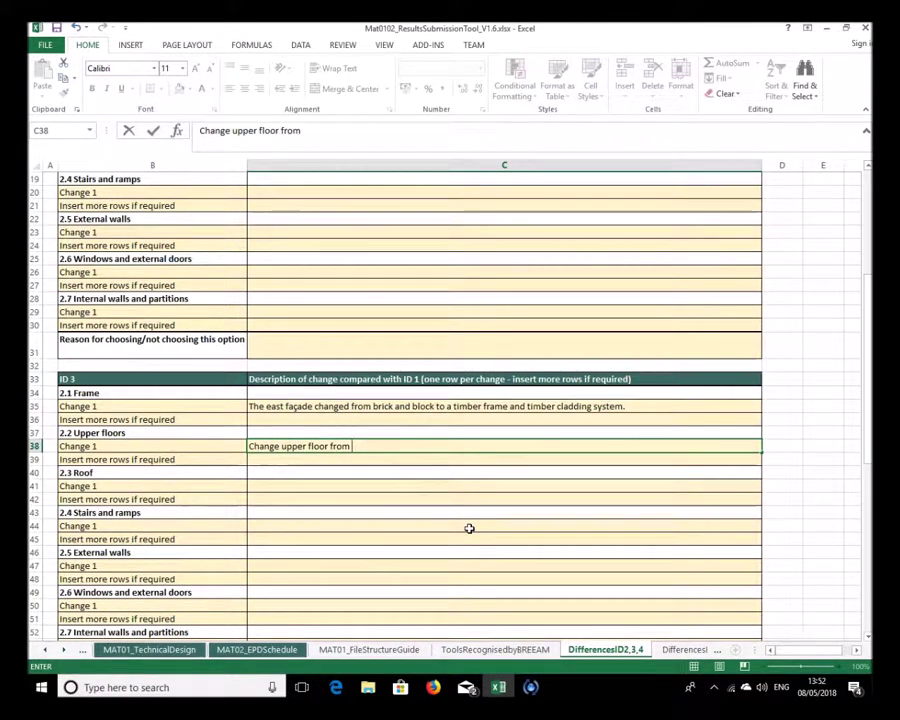
type(" in si")
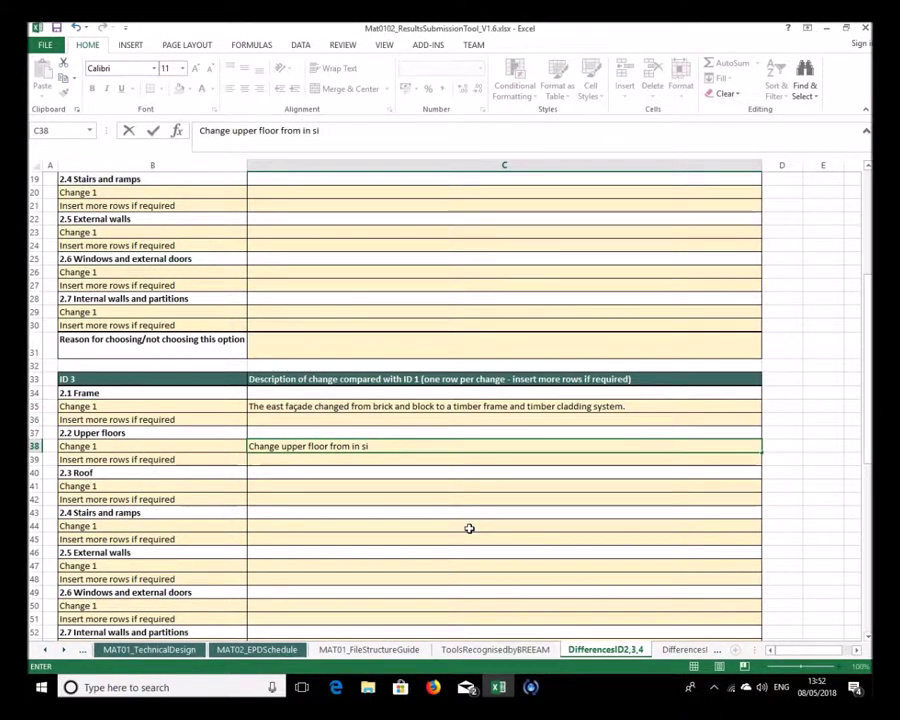
type("tu concrete floor to")
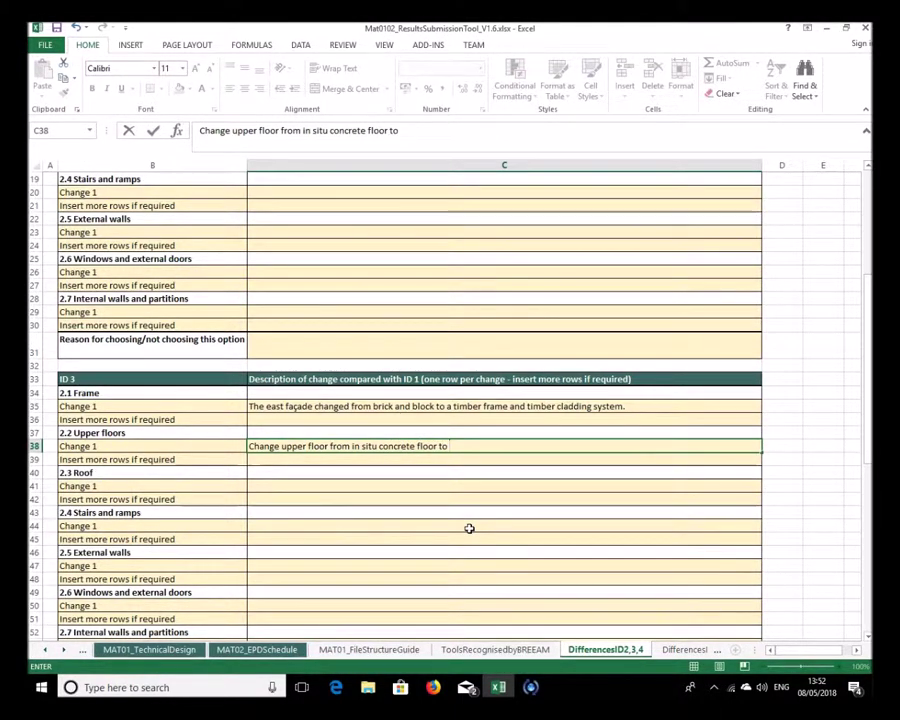
type(" precast.")
key("Return")
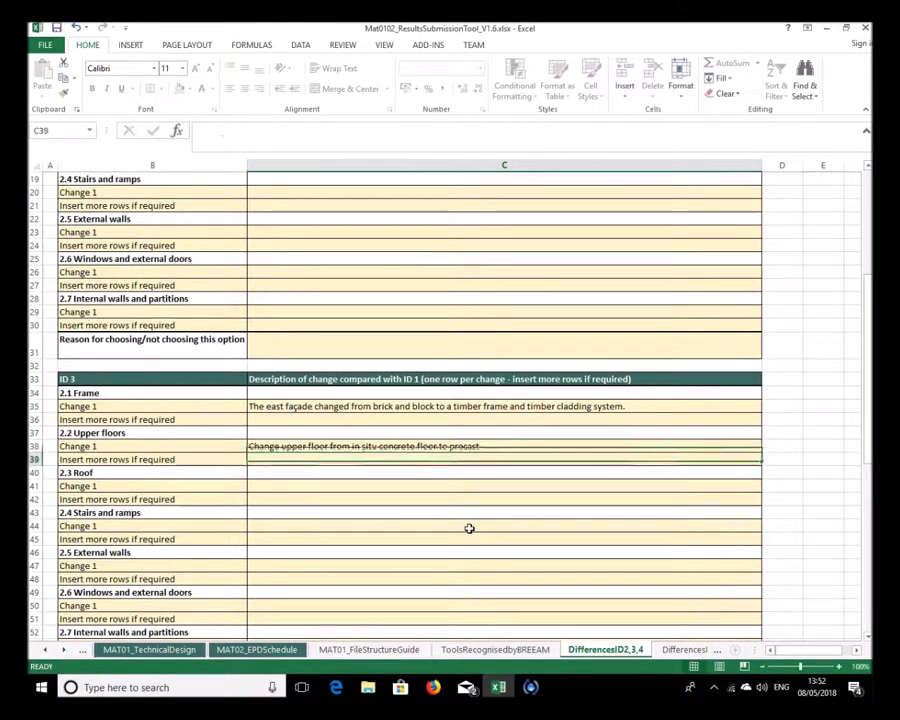
Review the change description tables for ID 2, ID 3 and ID 4 and return to the Concept Design sheet
scroll(394, 462, "down", 4)
scroll(390, 469, "down", 1)
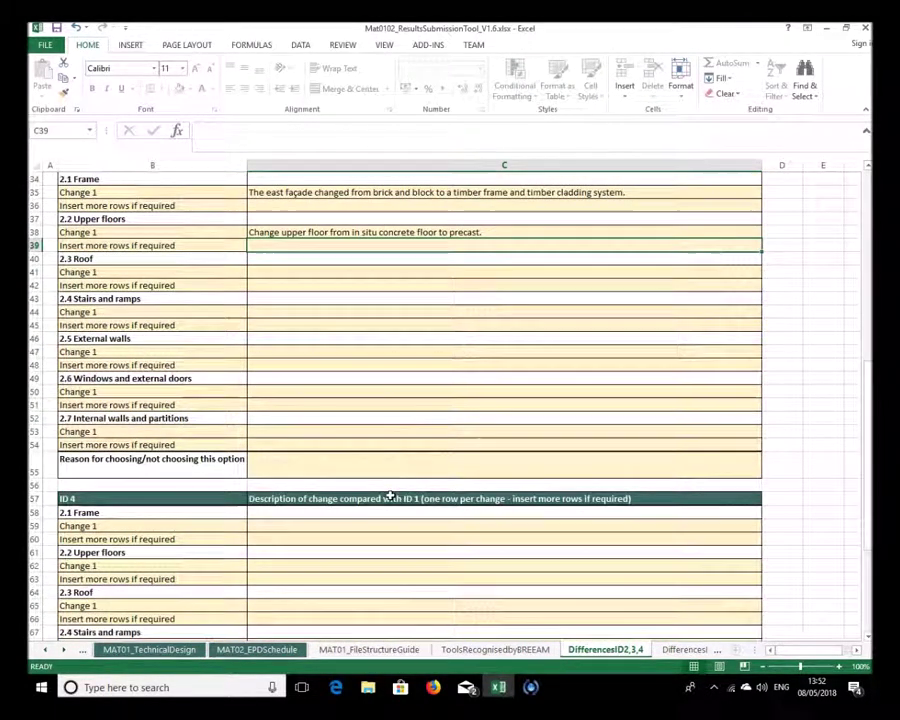
scroll(364, 440, "up", 3)
scroll(355, 450, "up", 6)
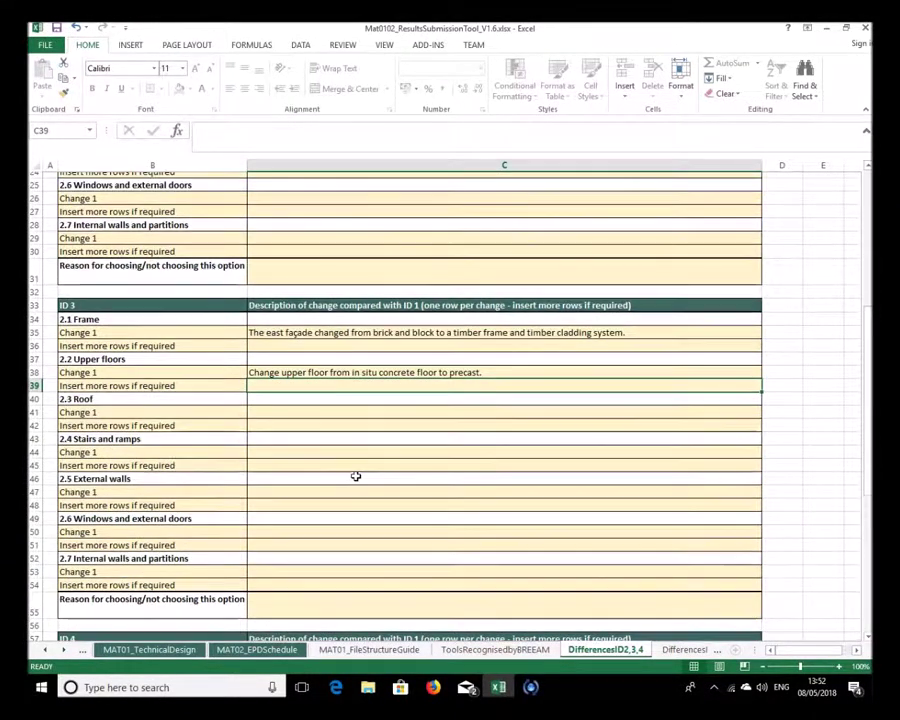
scroll(372, 498, "up", 3)
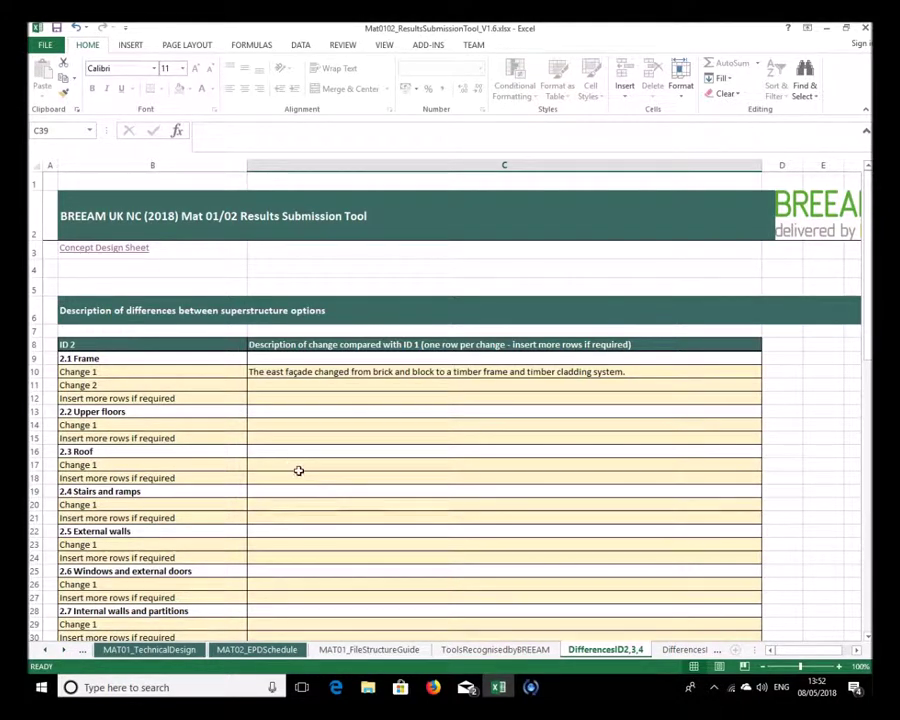
left_click(271, 387)
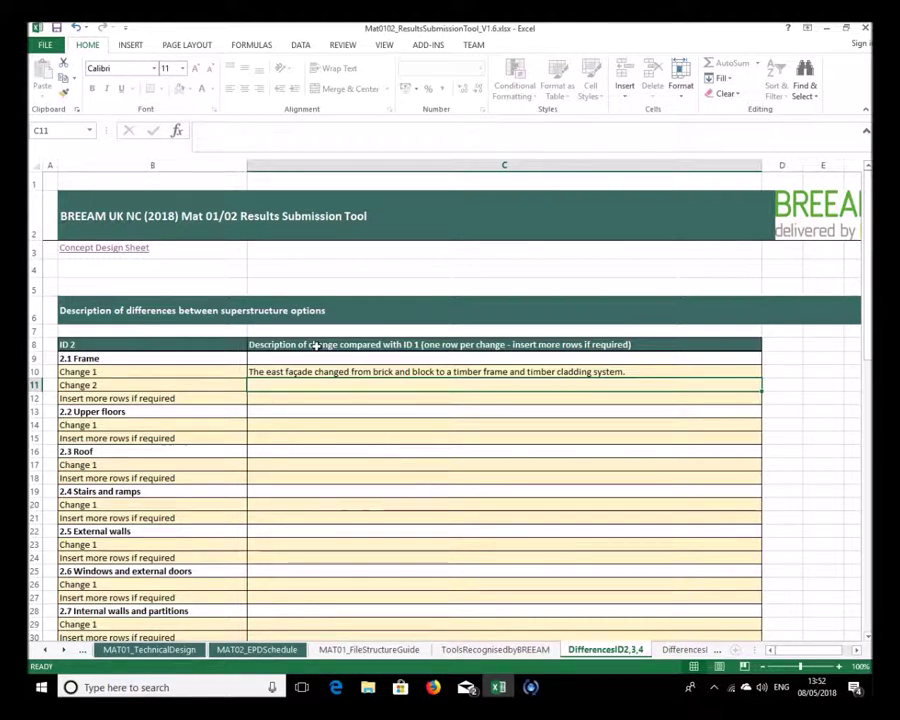
left_click(97, 248)
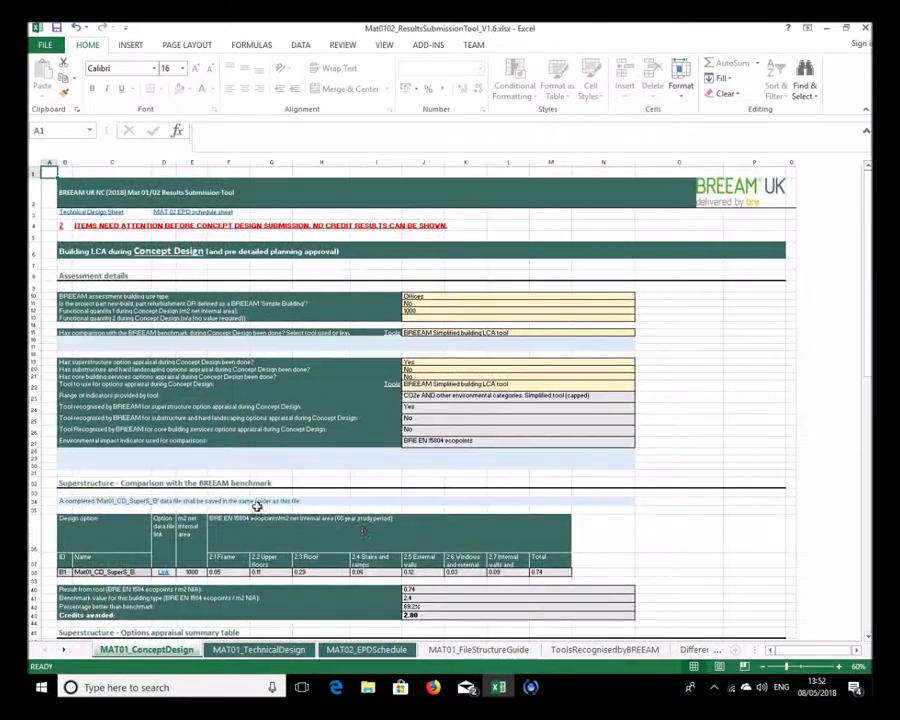
Mark superstructure options 3 and 4 as completed with "Yes" in the options appraisal summary table
scroll(258, 495, "down", 10)
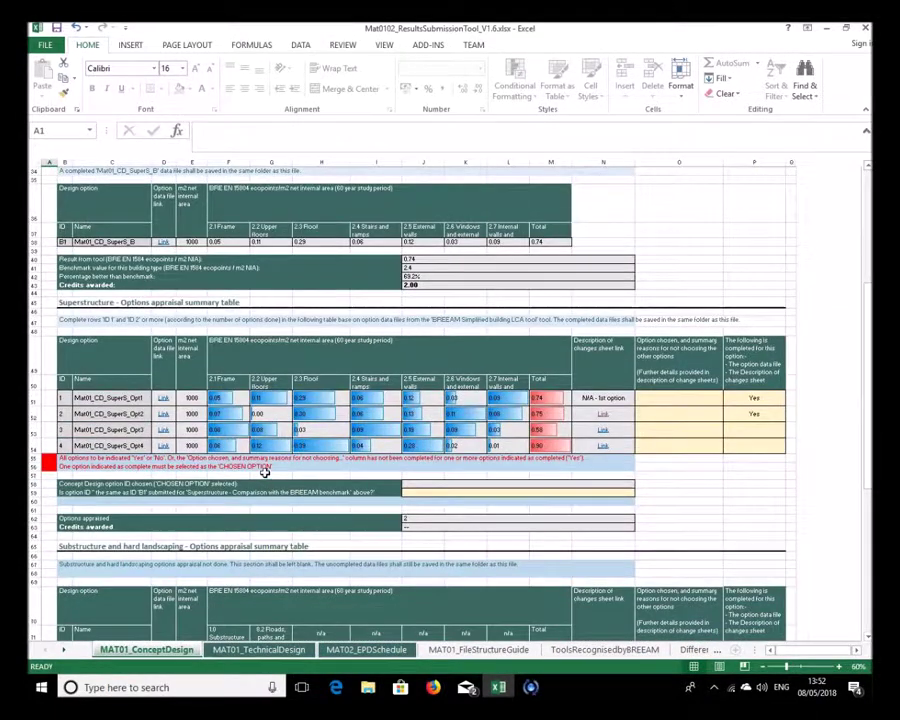
scroll(263, 468, "down", 1)
left_click(756, 358)
type("Yes")
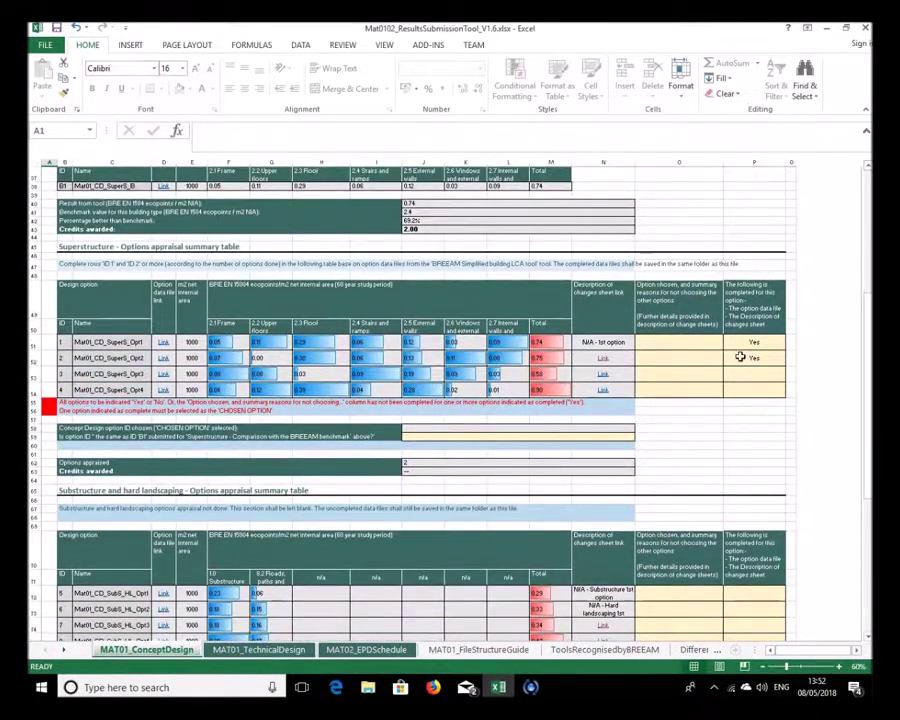
left_click(765, 386)
left_click(790, 376)
left_click(775, 390)
left_click(790, 393)
left_click(760, 403)
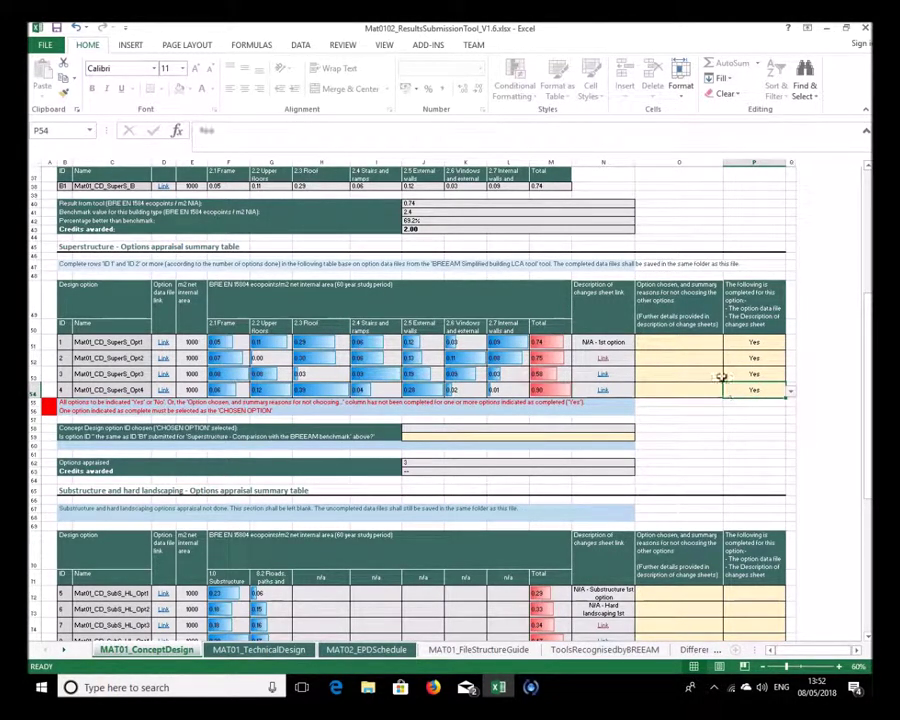
Review the available reasons for superstructure option 1 and choose "Capital cost >10% and =<25% more than more than lowest option"
left_click(669, 343)
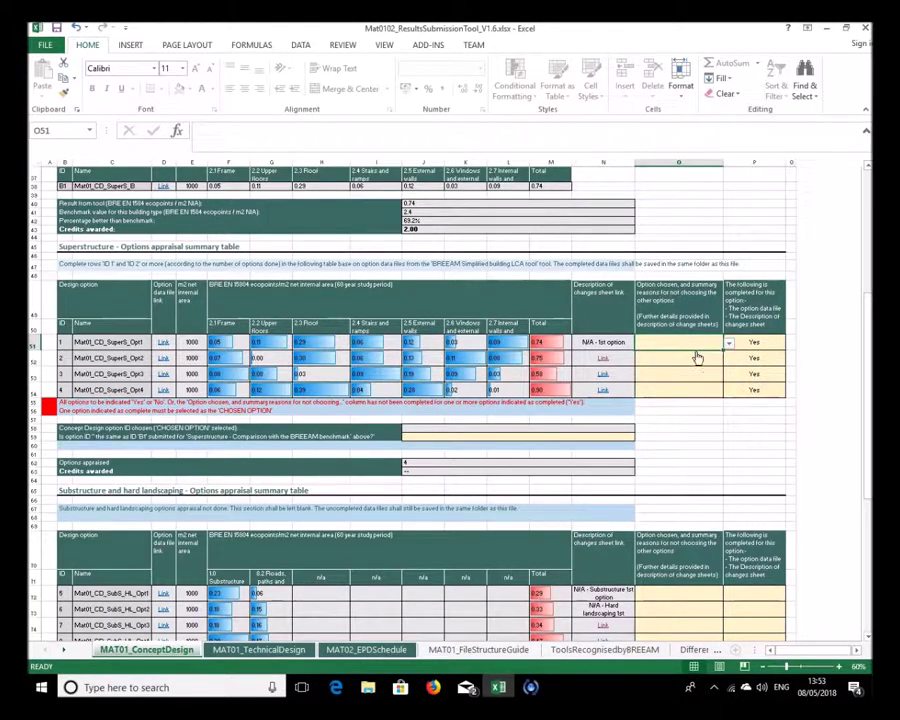
scroll(765, 370, "up", 5)
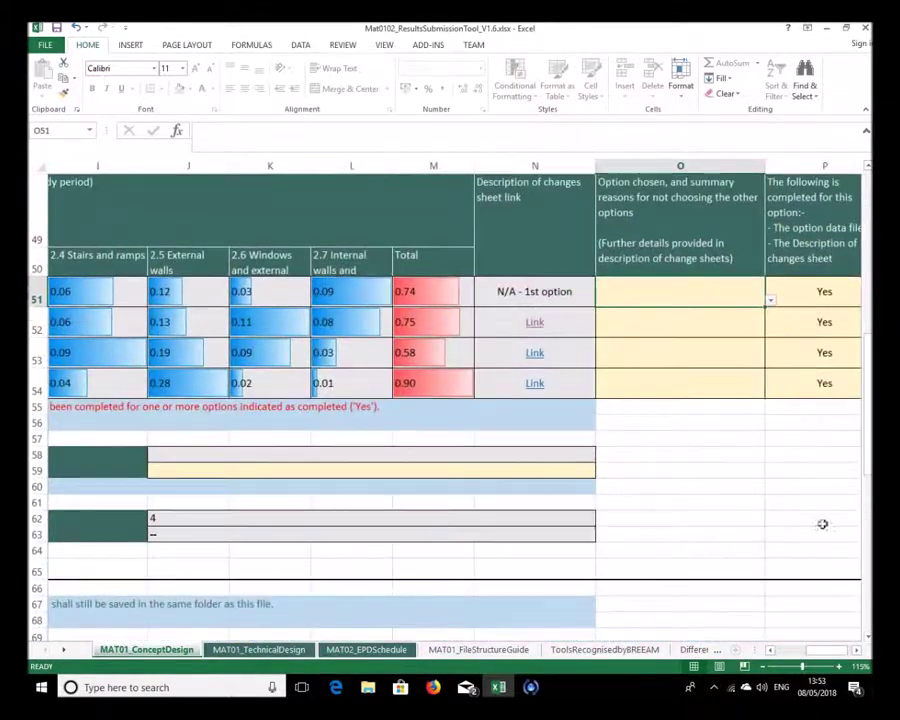
scroll(605, 460, "right", 2)
left_click(589, 300)
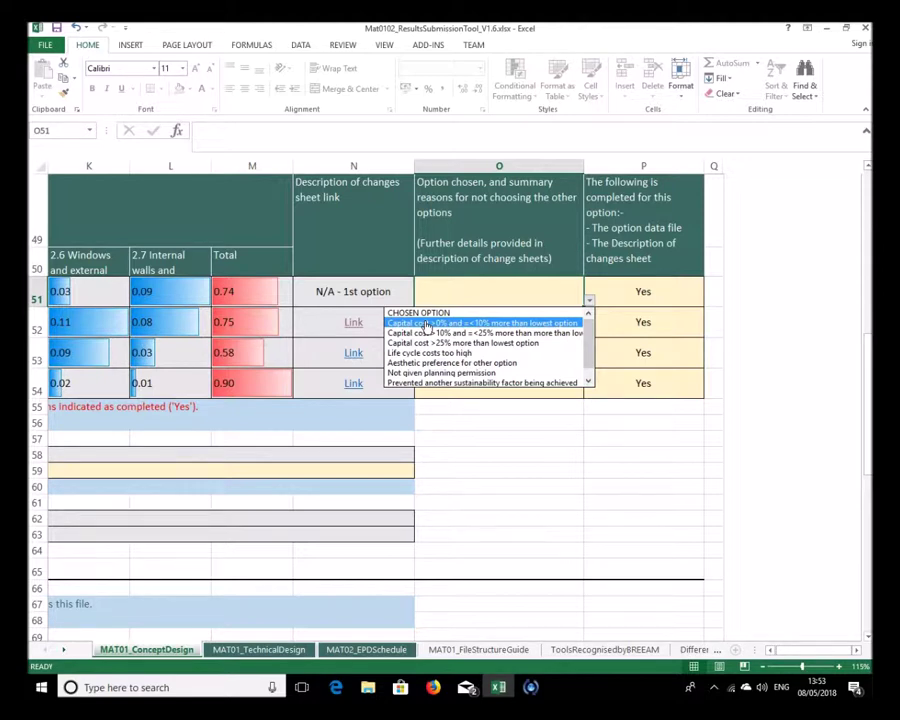
left_click(588, 380)
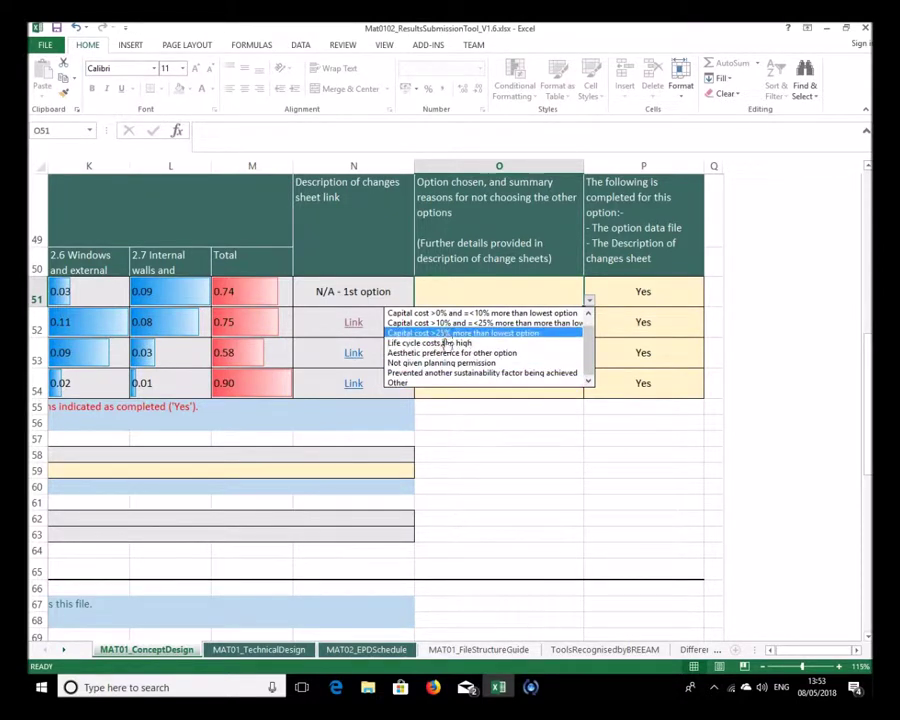
left_click(590, 340)
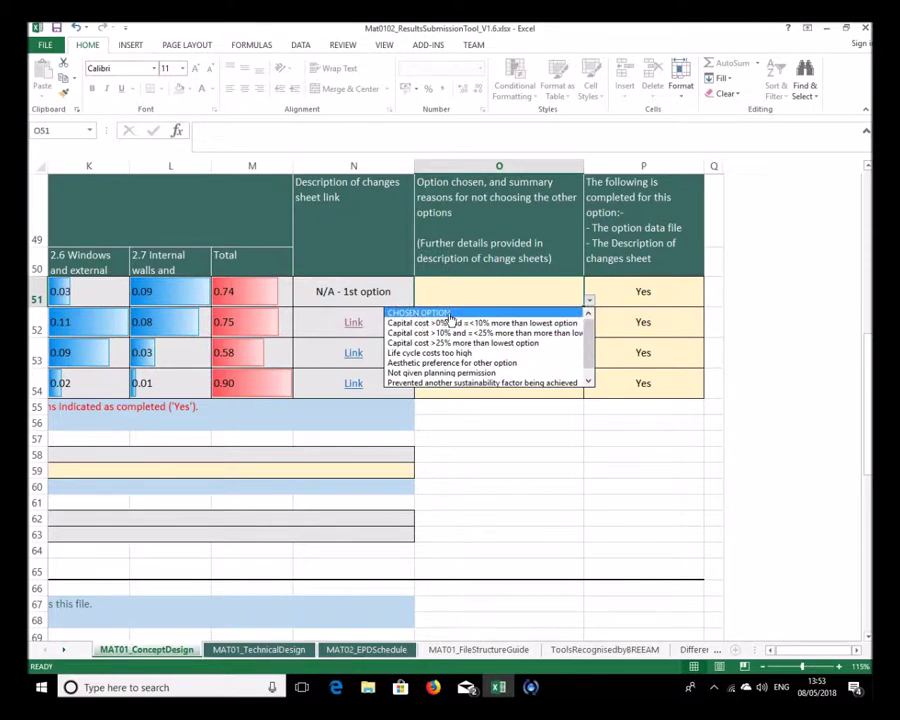
left_click(518, 333)
Set the reason for not choosing superstructure option 2 to "Life cycle costs too high"
left_click(524, 325)
left_click(589, 330)
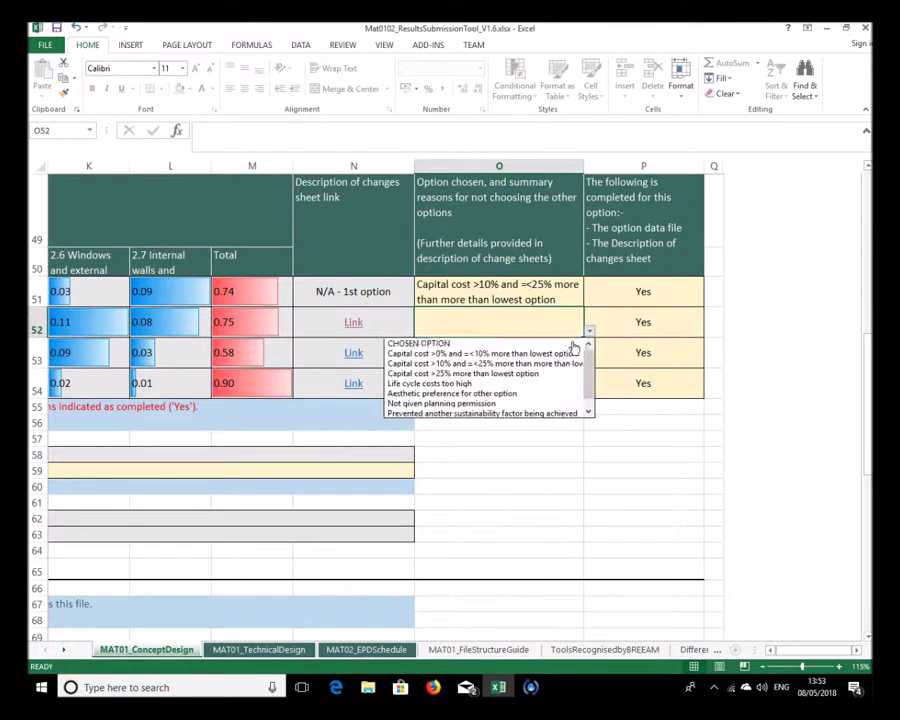
left_click(529, 393)
Set the reason for superstructure option 3 to "Not given planning permission" and option 4 to "Capital cost >10% and =<25% more than more than lowest option"
left_click(506, 353)
left_click(590, 361)
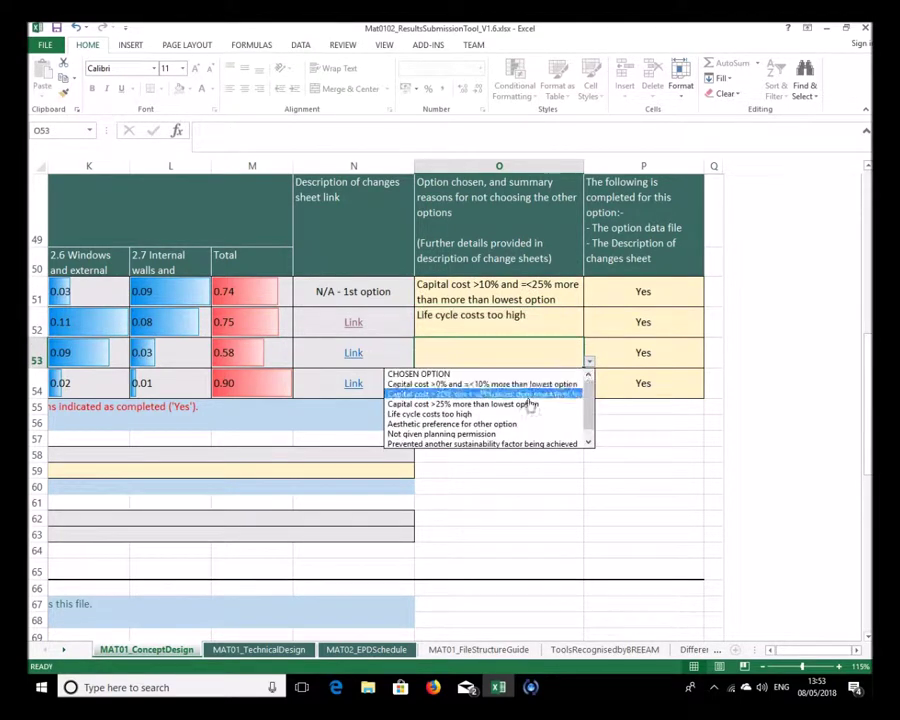
left_click(507, 437)
left_click(560, 390)
left_click(590, 392)
left_click(555, 428)
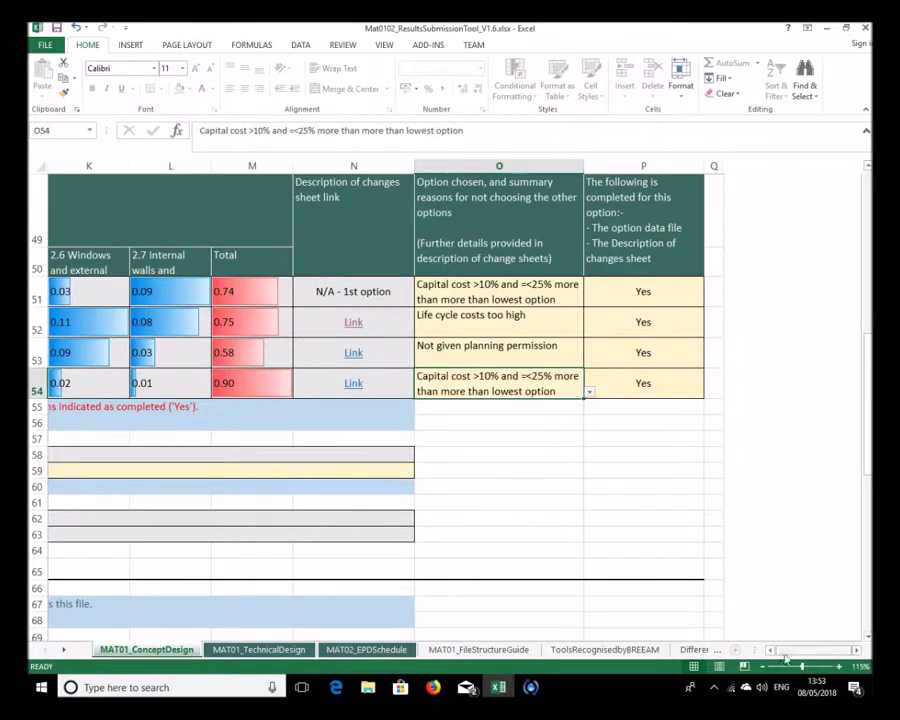
Check the message below the superstructure options table and set option 2 to "CHOSEN OPTION"
left_click_drag(795, 650, 770, 650)
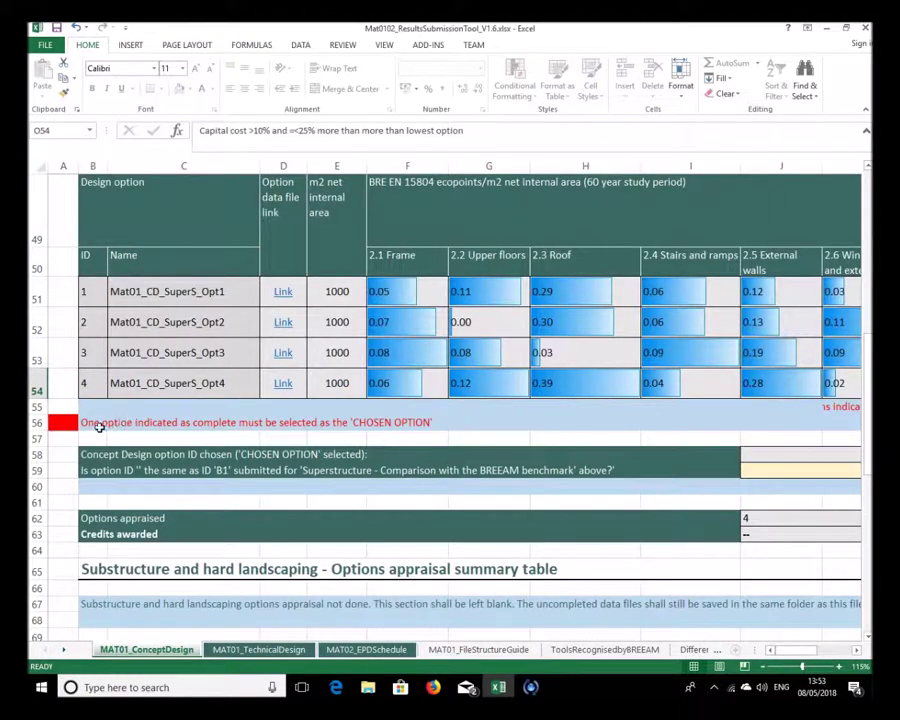
left_click(855, 651)
left_click_drag(855, 651, 855, 651)
left_click(640, 326)
left_click(671, 330)
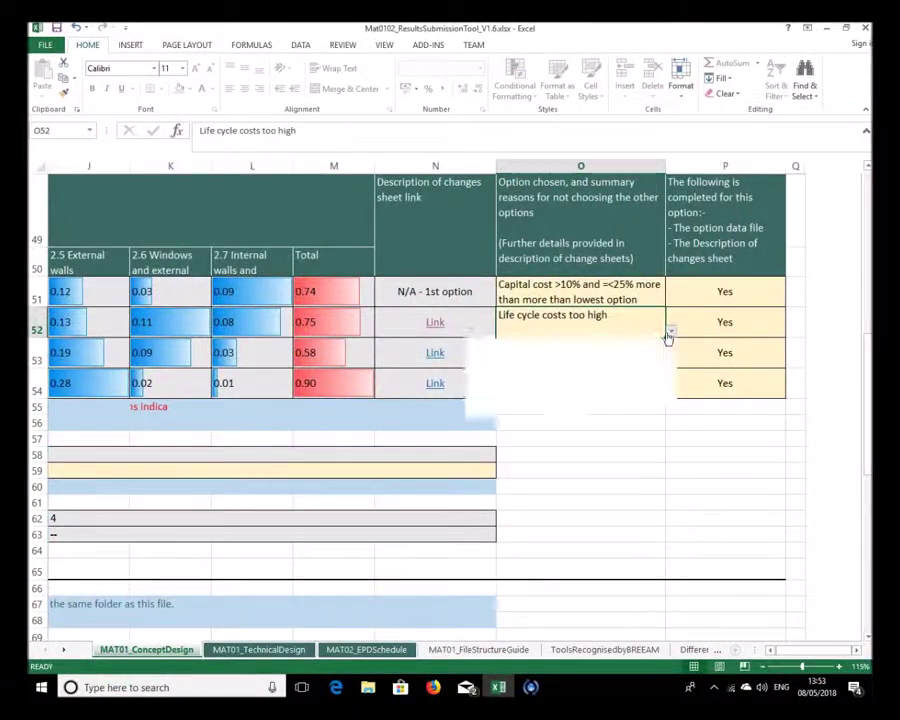
left_click_drag(675, 382, 669, 352)
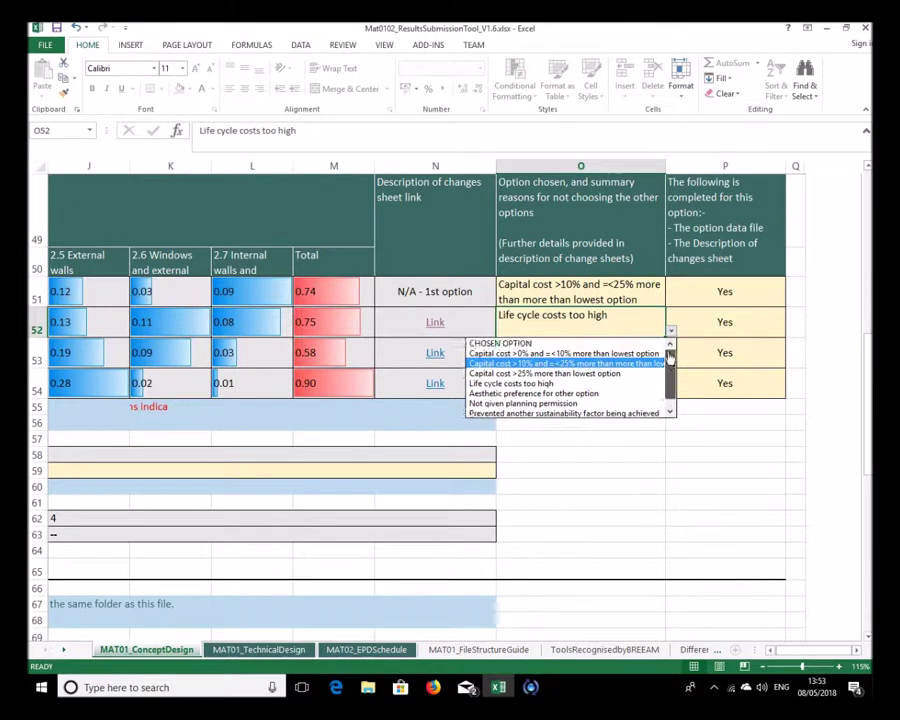
left_click(602, 345)
left_click(658, 300)
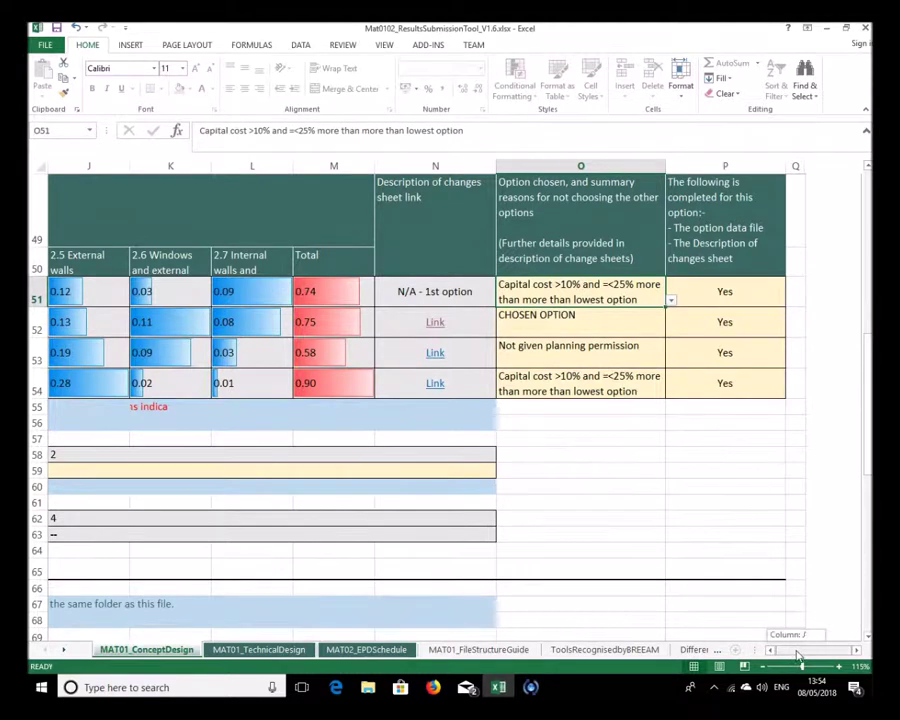
Examine the chosen option message and compare the superstructure option results with the benchmark submission B1
scroll(560, 460, "left", 5)
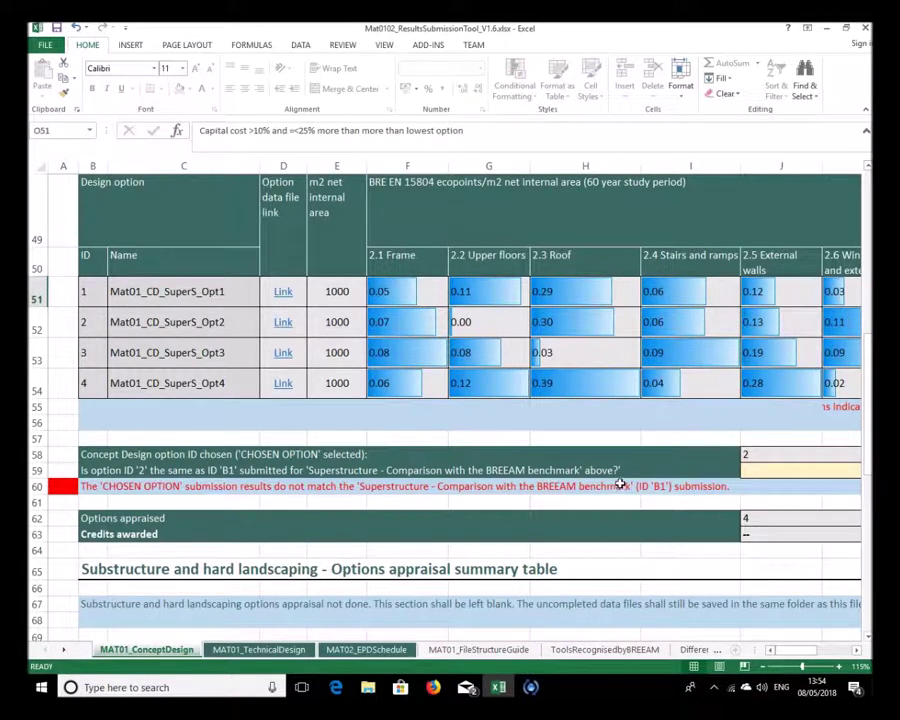
left_click_drag(800, 651, 837, 652)
scroll(545, 482, "down", 4, "ctrl")
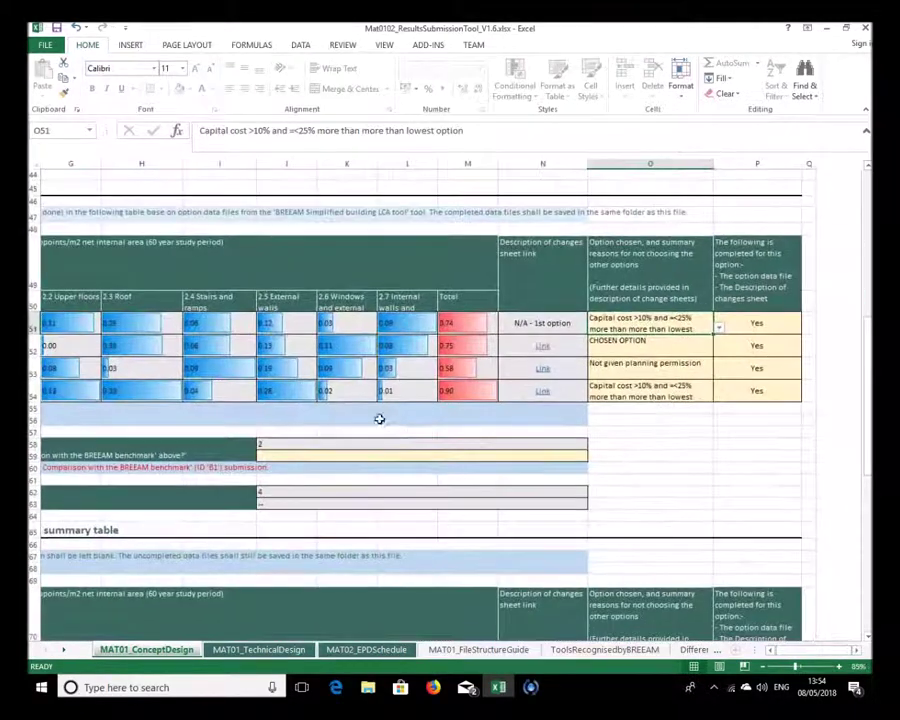
scroll(378, 421, "up", 3)
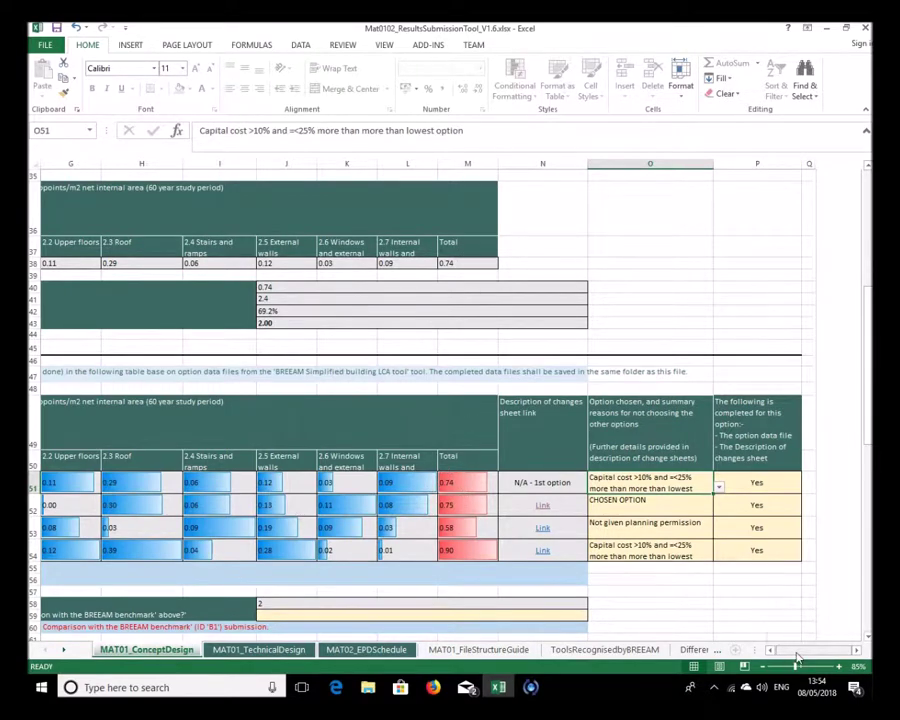
scroll(555, 462, "left", 6)
scroll(341, 346, "down", 1, "ctrl")
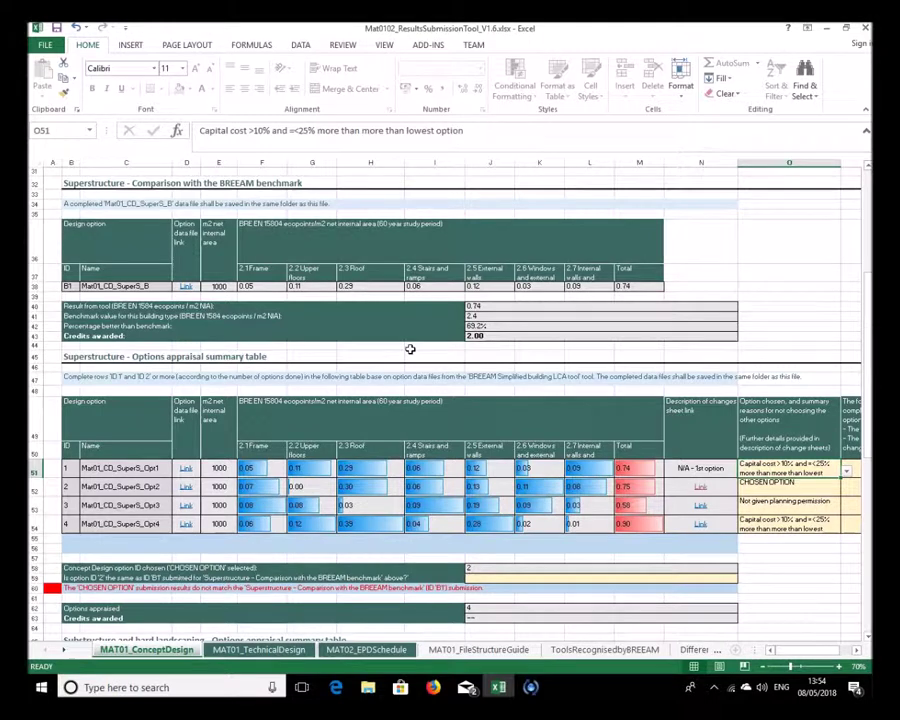
Set superstructure option 1 to "CHOSEN OPTION" and option 2's reason to "Capital cost >10% and =<25% more than more than lowest option"
key("Down")
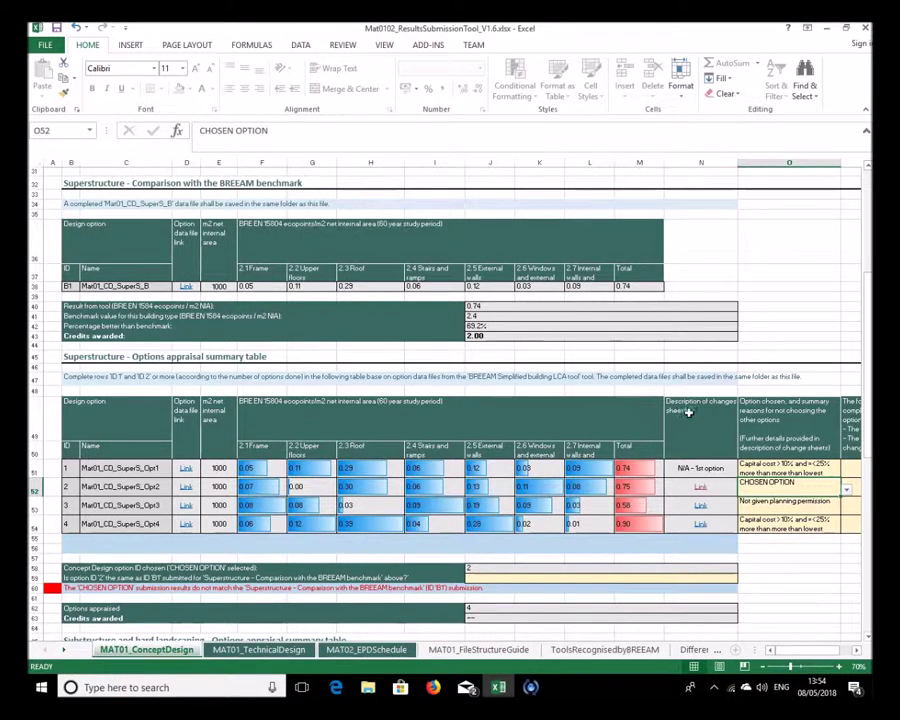
left_click(848, 475)
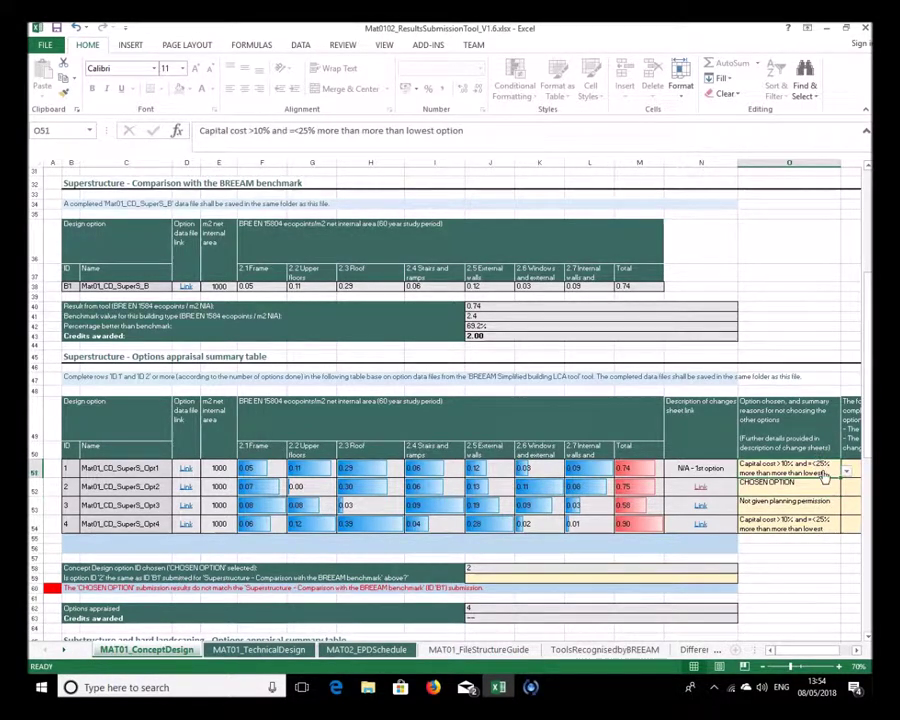
left_click(848, 473)
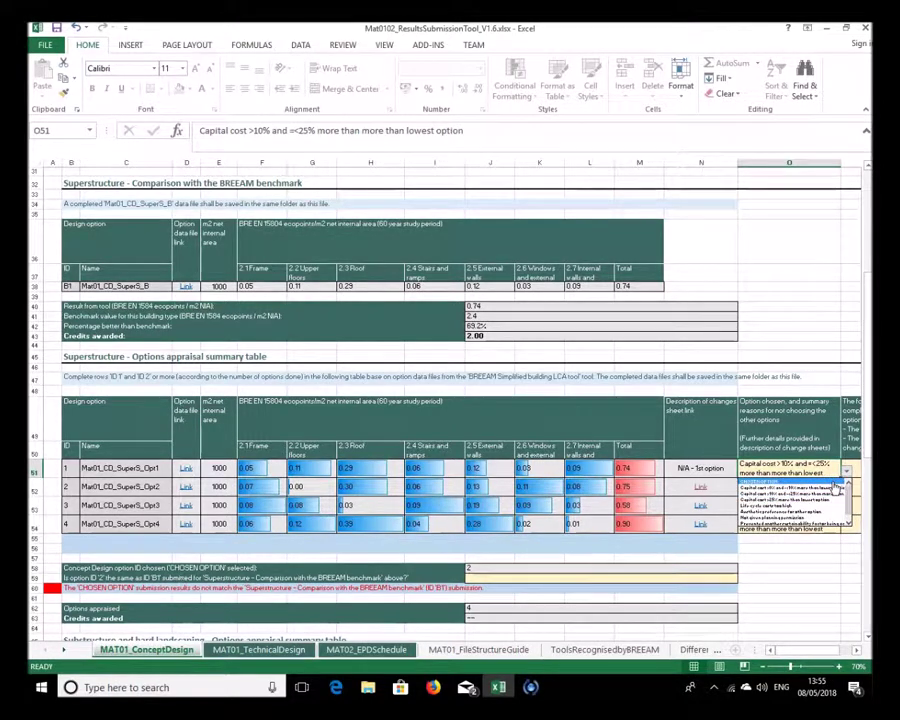
left_click(790, 482)
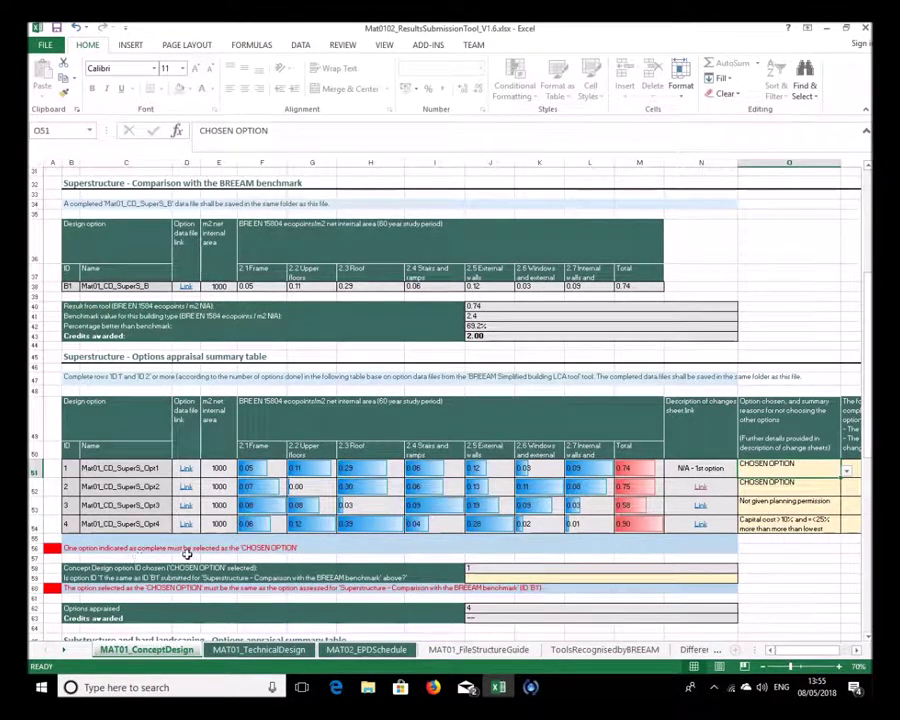
left_click(800, 490)
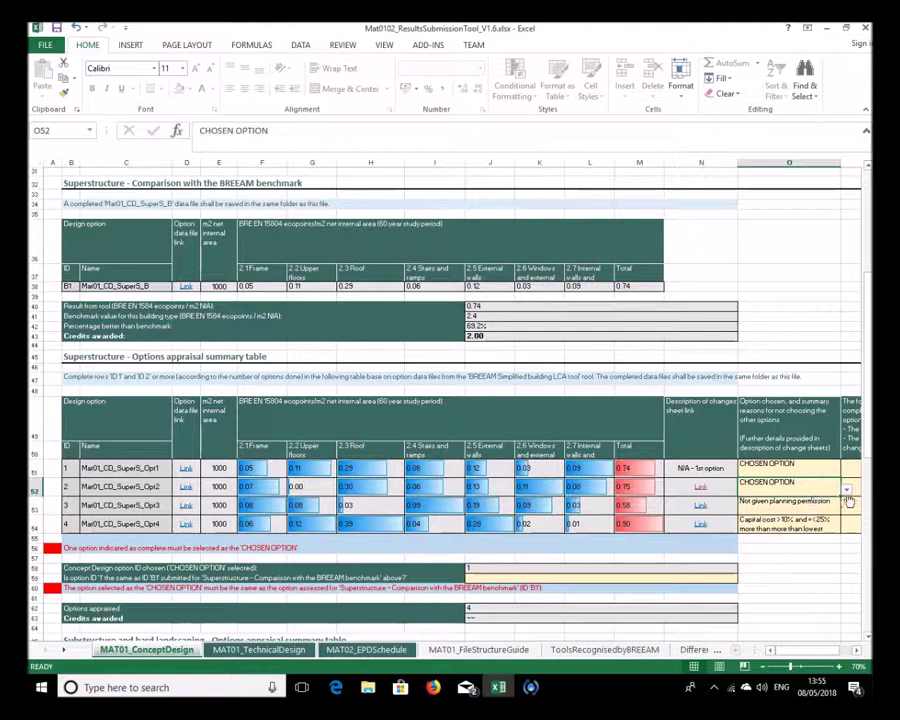
left_click(846, 490)
left_click(828, 513)
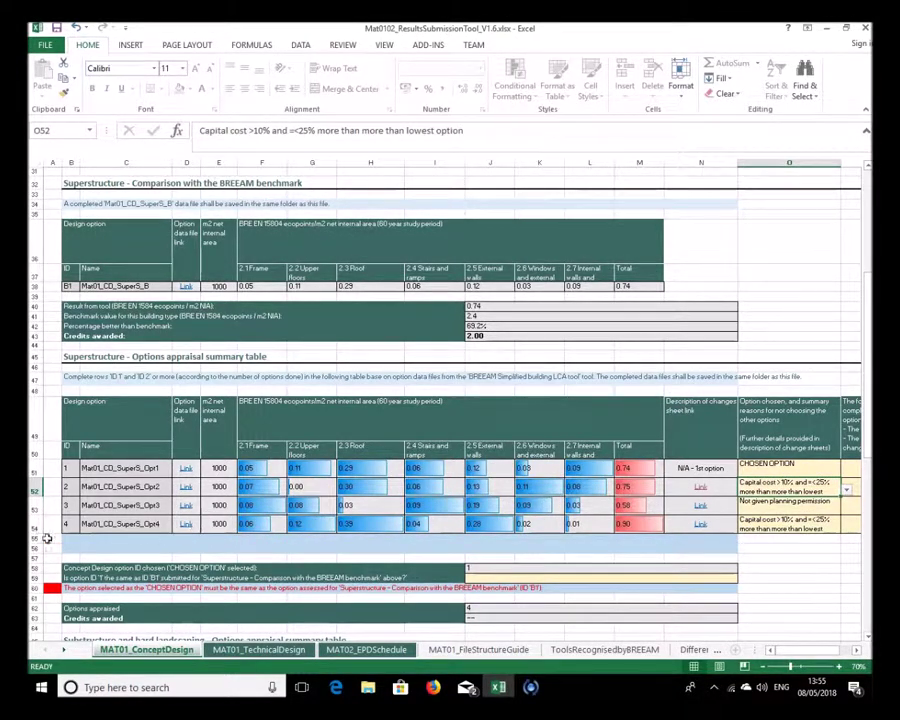
Answer "Yes" to whether superstructure option 1 is the same as the B1 option submitted for the BREEAM benchmark comparison
scroll(331, 518, "down", 3)
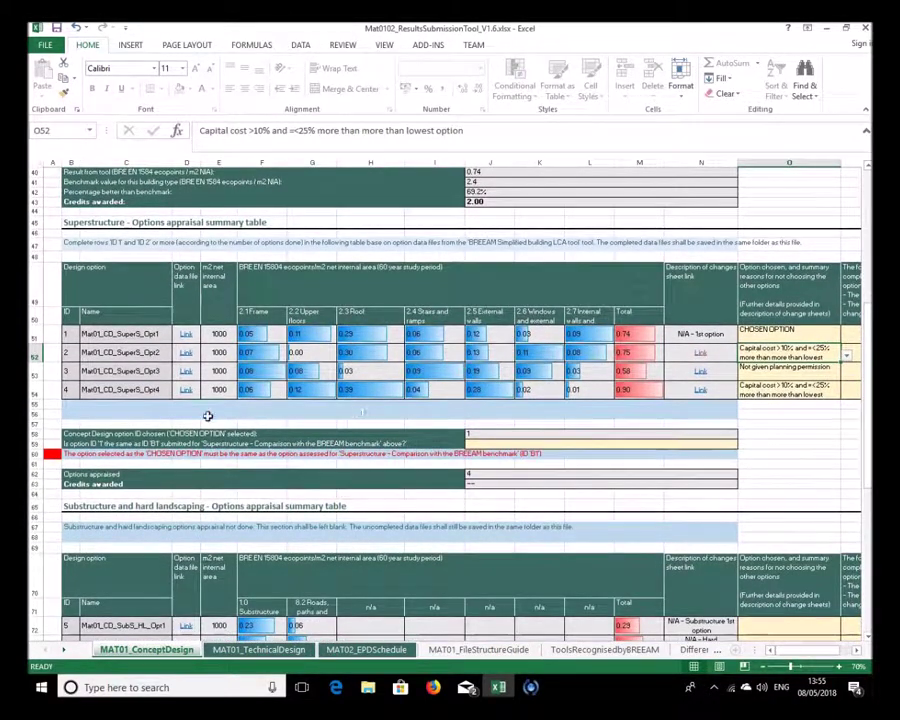
scroll(187, 392, "down", 2)
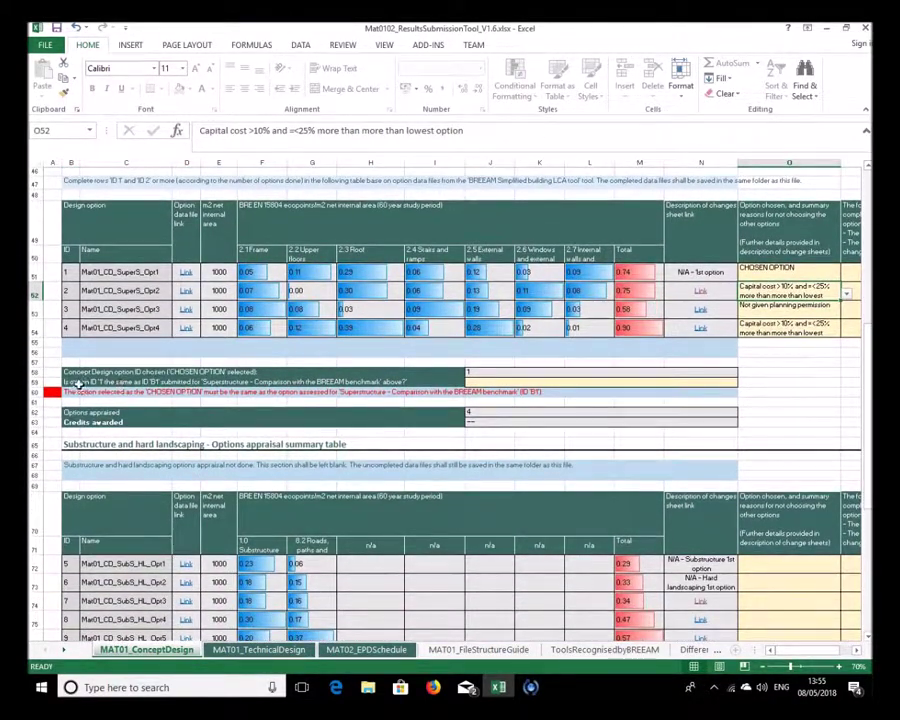
left_click(495, 382)
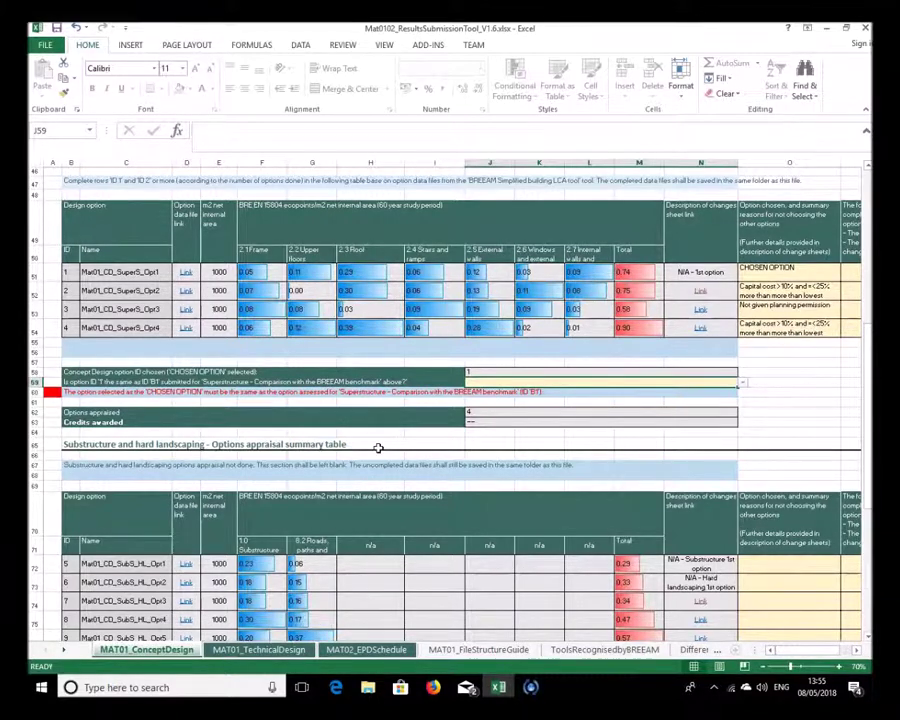
scroll(370, 446, "up", 2)
scroll(605, 421, "down", 1)
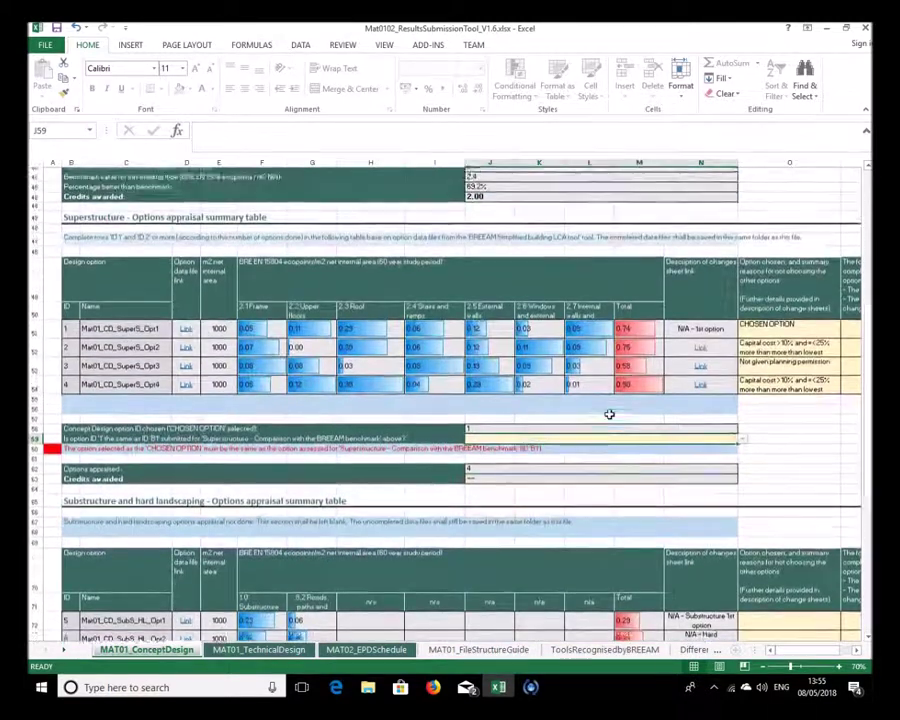
scroll(606, 408, "up", 4)
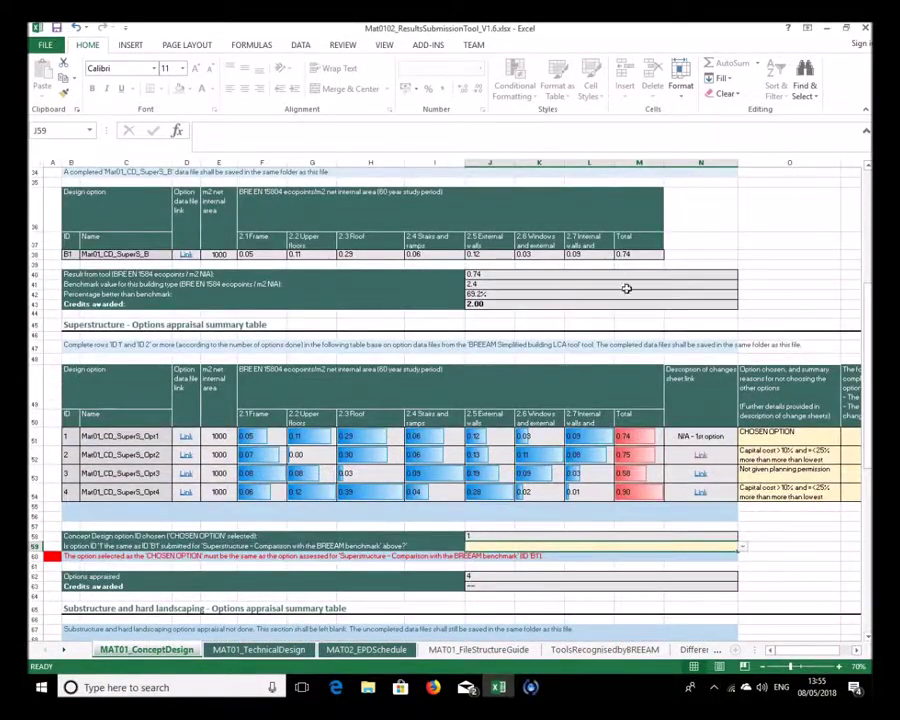
scroll(648, 428, "down", 2)
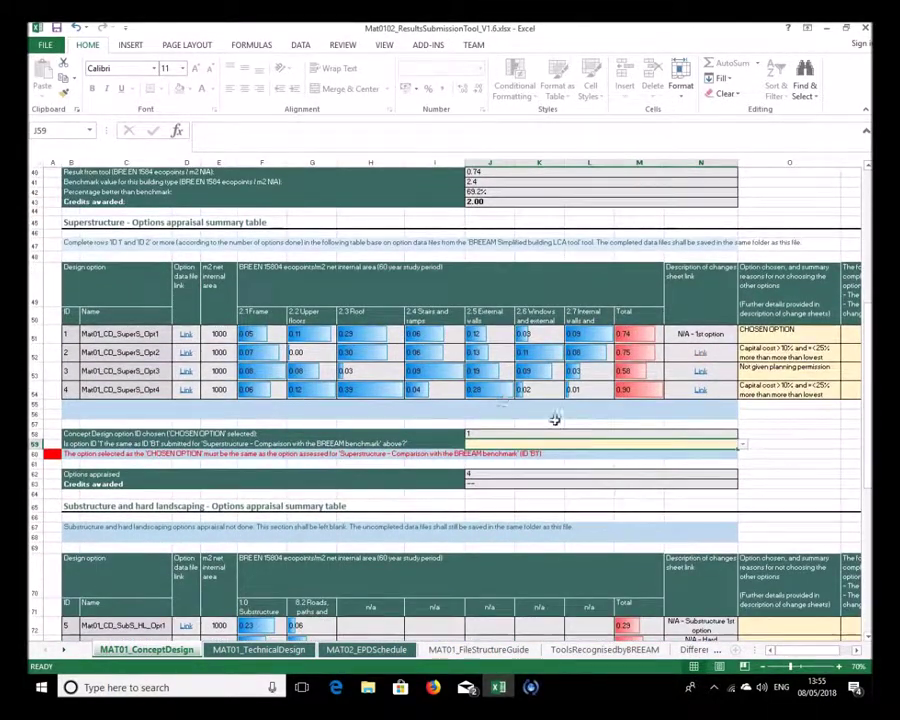
left_click(742, 445)
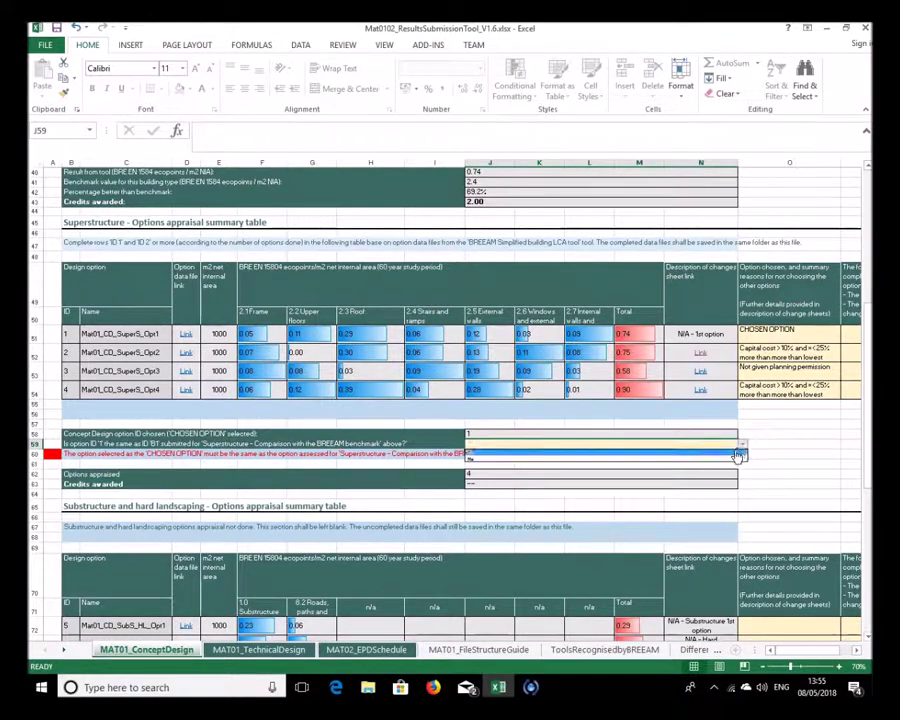
left_click(724, 453)
scroll(655, 445, "down", 1)
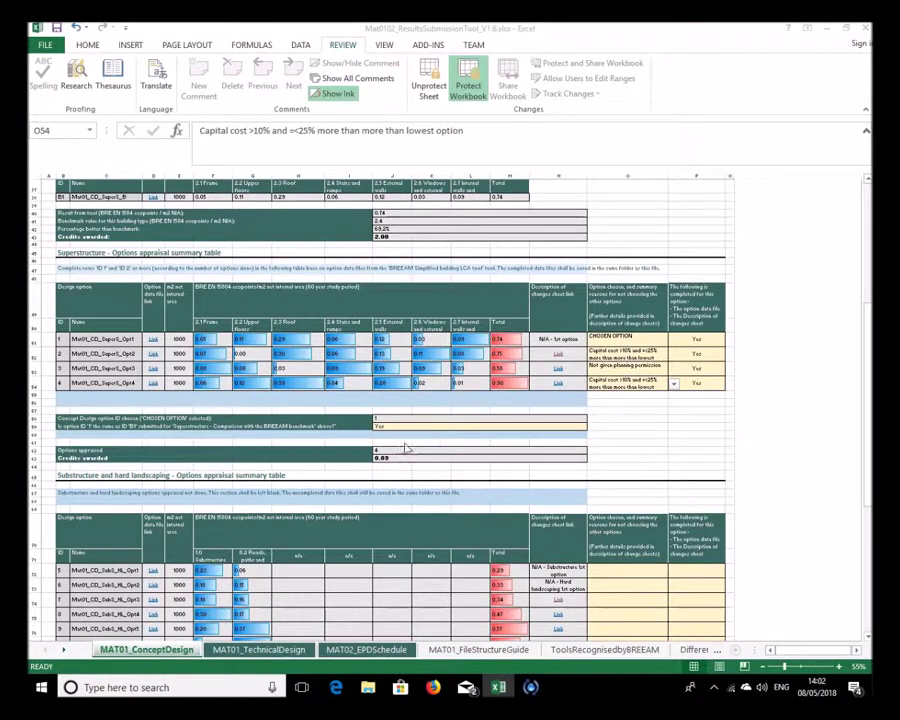
Set the data file and description of changes completion for superstructure options 3 and 4 to "No"
left_click(703, 368)
left_click(729, 371)
left_click(716, 383)
left_click(707, 386)
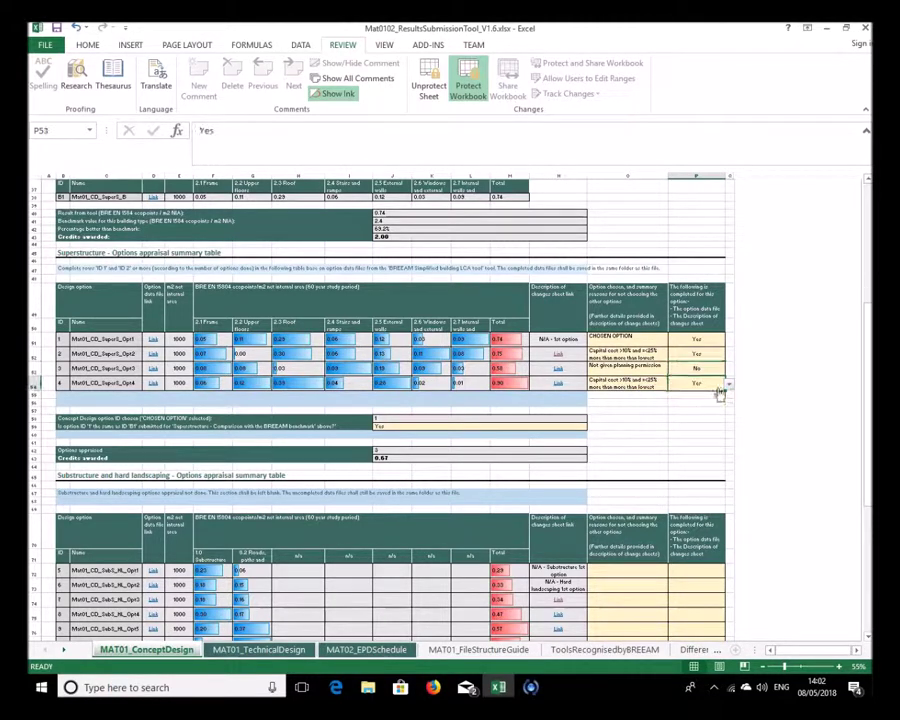
left_click(730, 388)
left_click(706, 401)
Clear the reasons for superstructure options 3 and 4 and inspect the number of options appraised
left_click(622, 367)
key("Delete")
left_click(624, 384)
key("Delete")
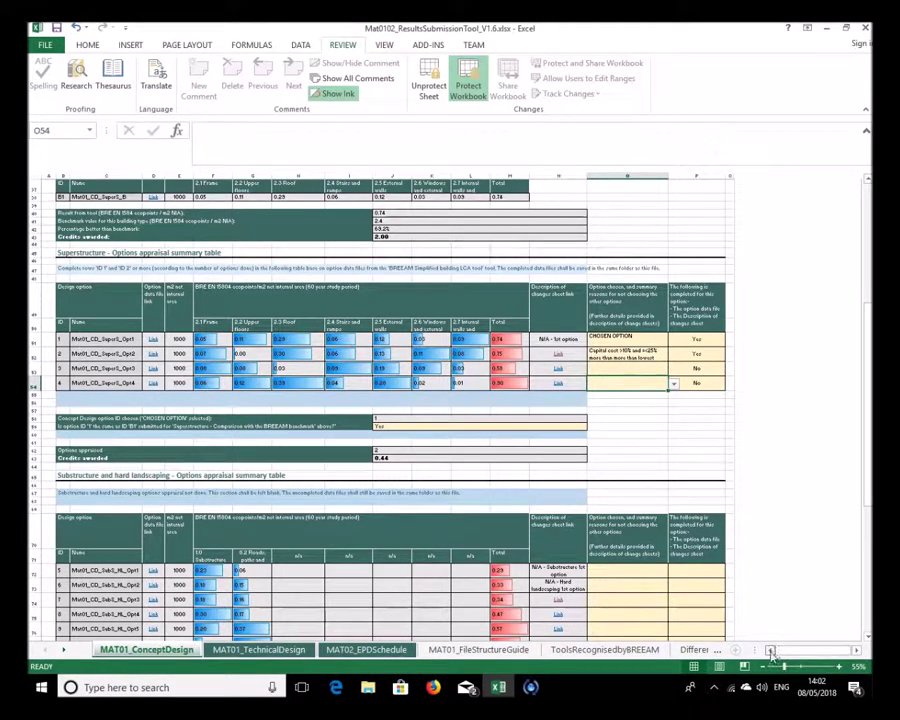
left_click(390, 456)
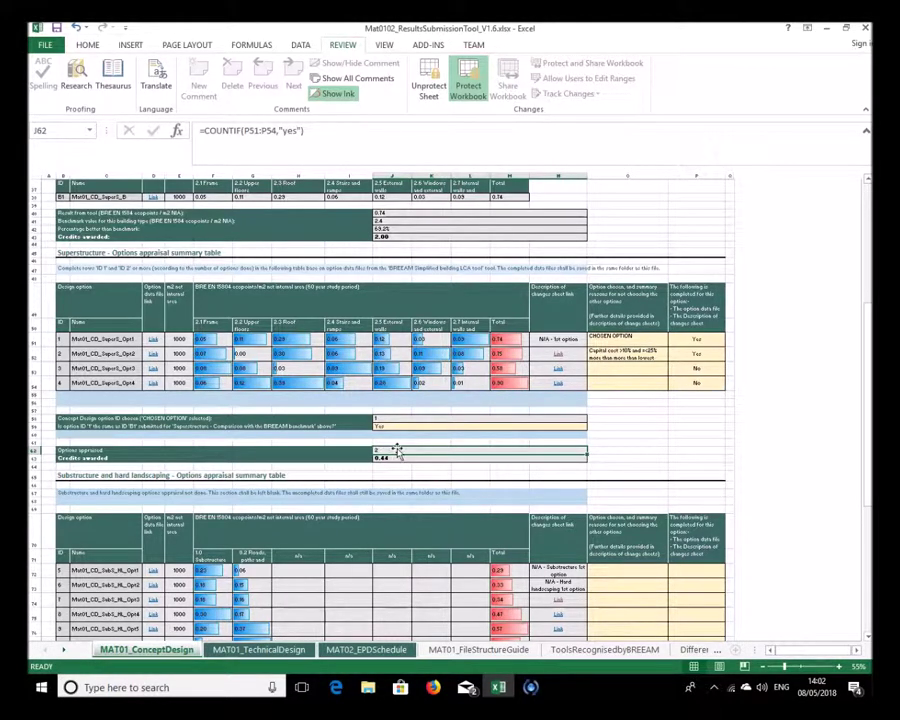
scroll(437, 412, "up", 2)
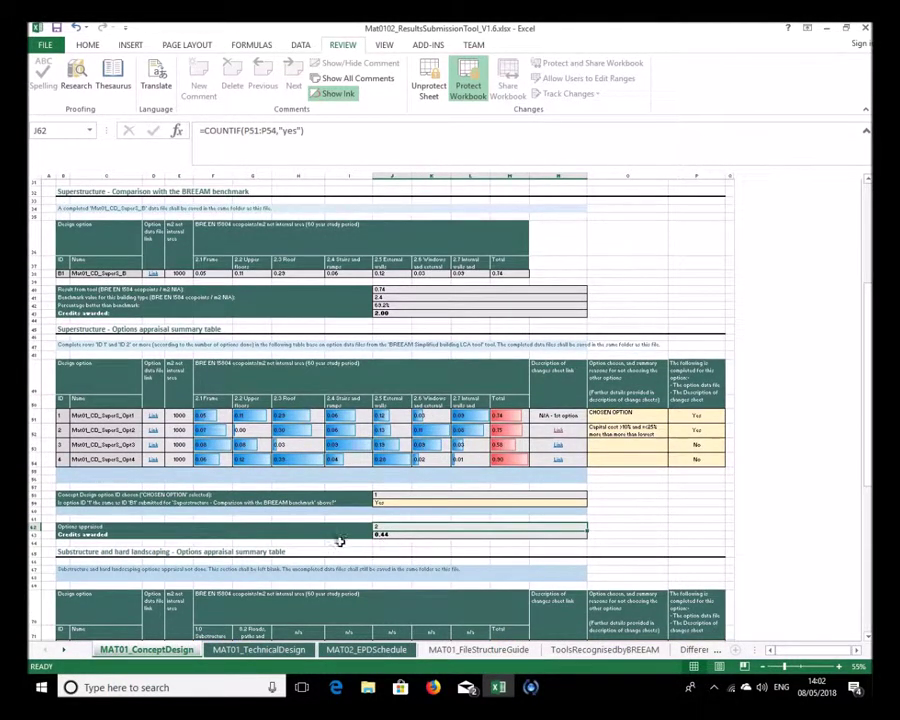
Set the data file and description of changes completion for superstructure options 3 and 4 to "Yes"
left_click(700, 443)
left_click(727, 446)
left_click(706, 456)
left_click(714, 460)
left_click(728, 461)
left_click(712, 468)
Set the reason for superstructure option 3 to "Life cycle costs too high" and option 4 to "Aesthetic preference for other option"
left_click(668, 453)
left_click(673, 446)
left_click(636, 464)
left_click(637, 468)
left_click(673, 462)
left_click(610, 471)
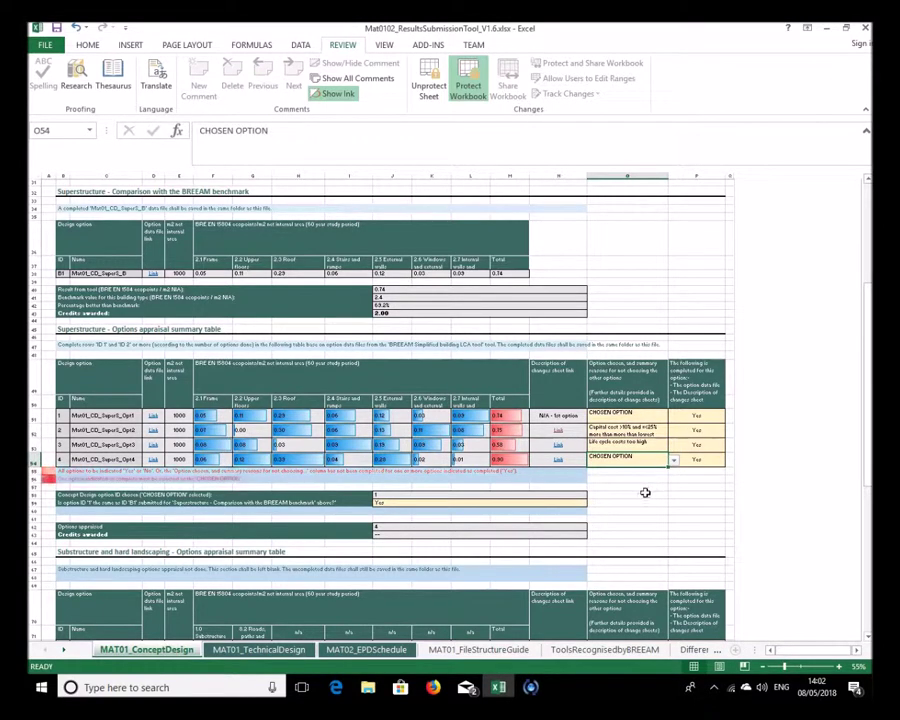
left_click(673, 460)
left_click(655, 496)
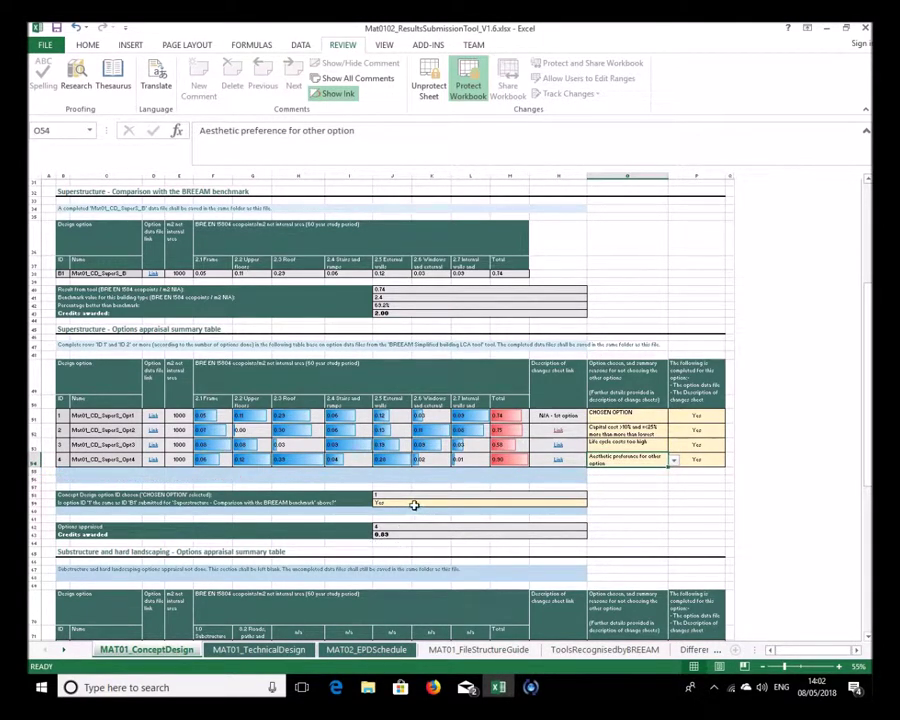
Set the tool to use for options appraisal during Concept Design to "One Click LCA (LCA for BREEAM UK)"
scroll(414, 504, "up", 2)
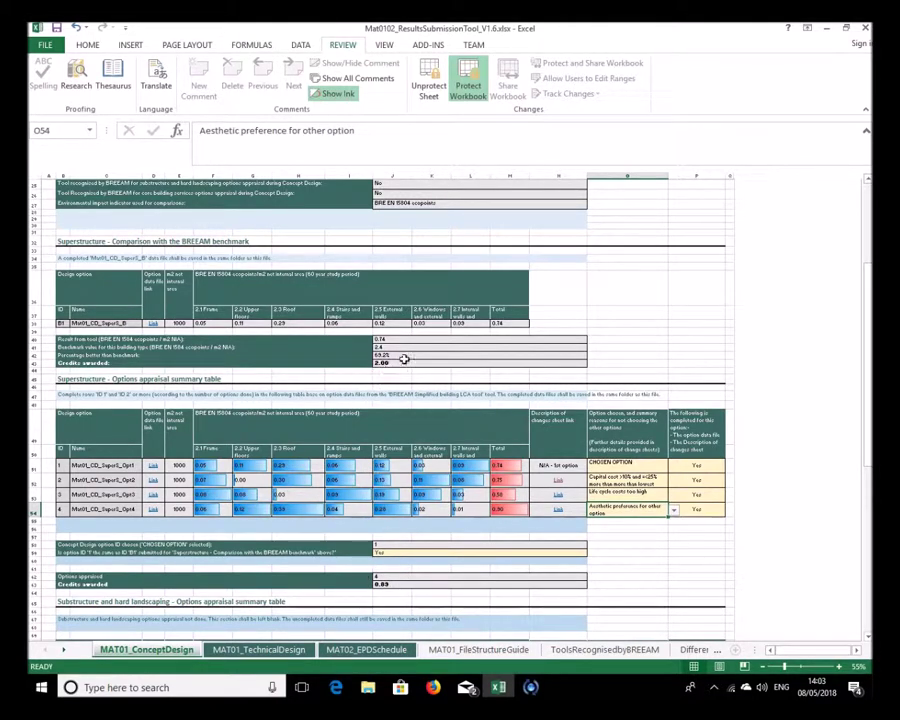
scroll(404, 357, "up", 3)
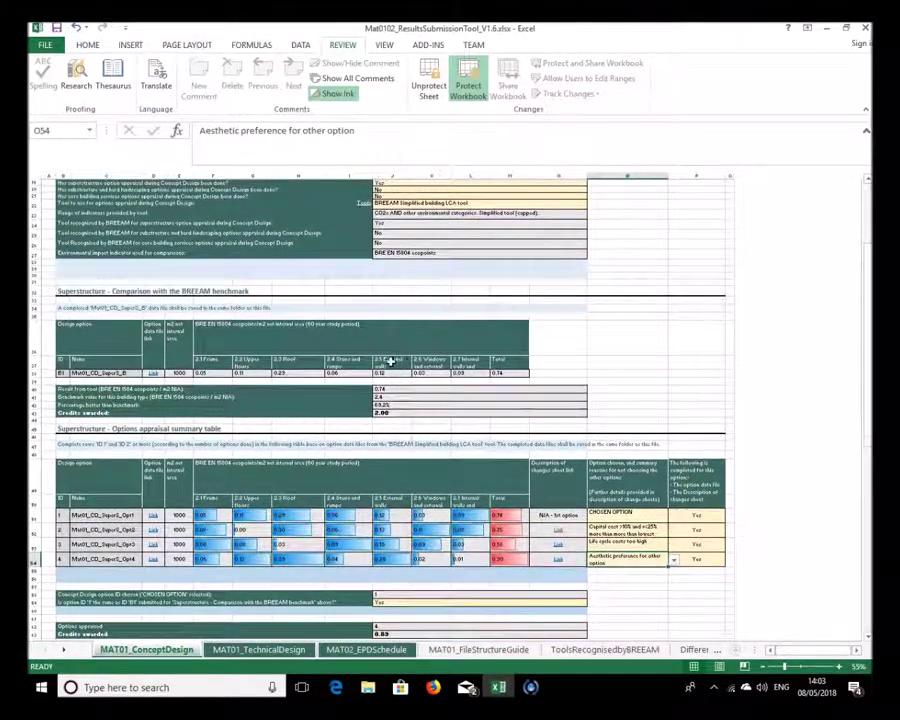
scroll(386, 362, "up", 1)
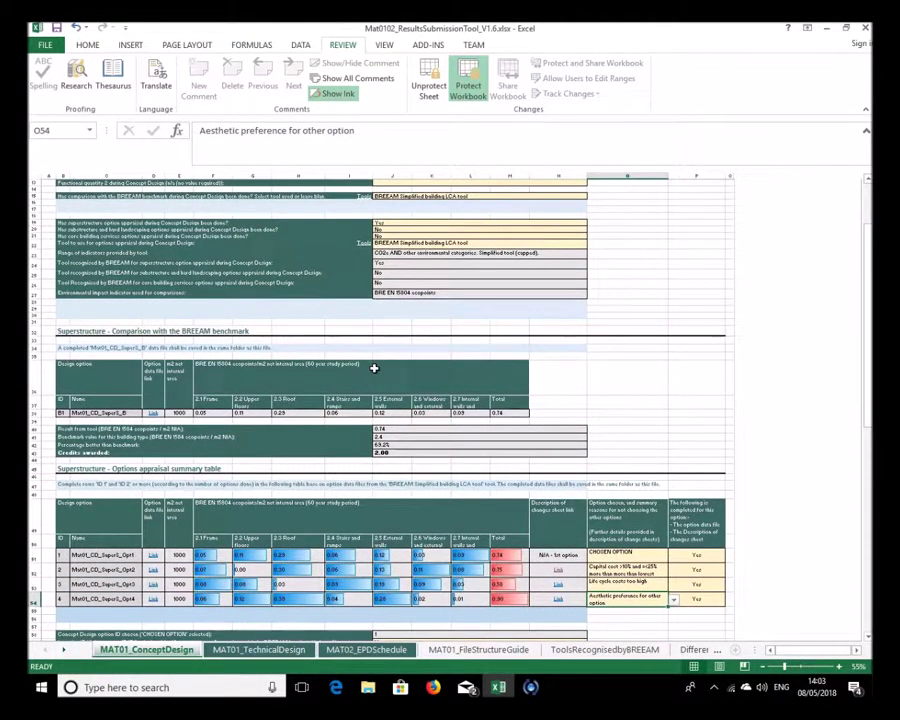
scroll(377, 408, "down", 2)
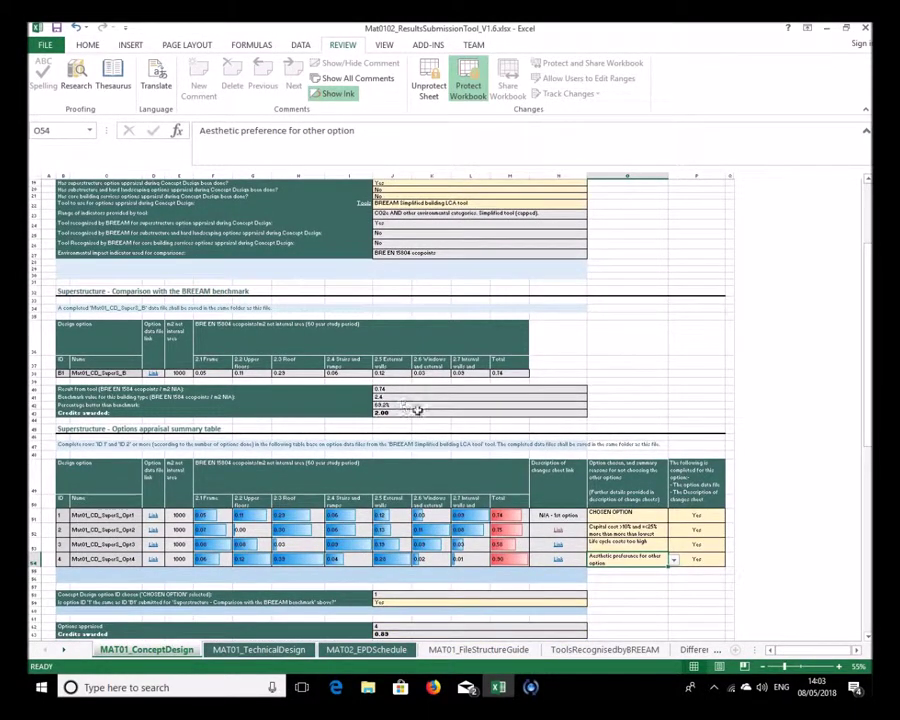
scroll(402, 434, "down", 3)
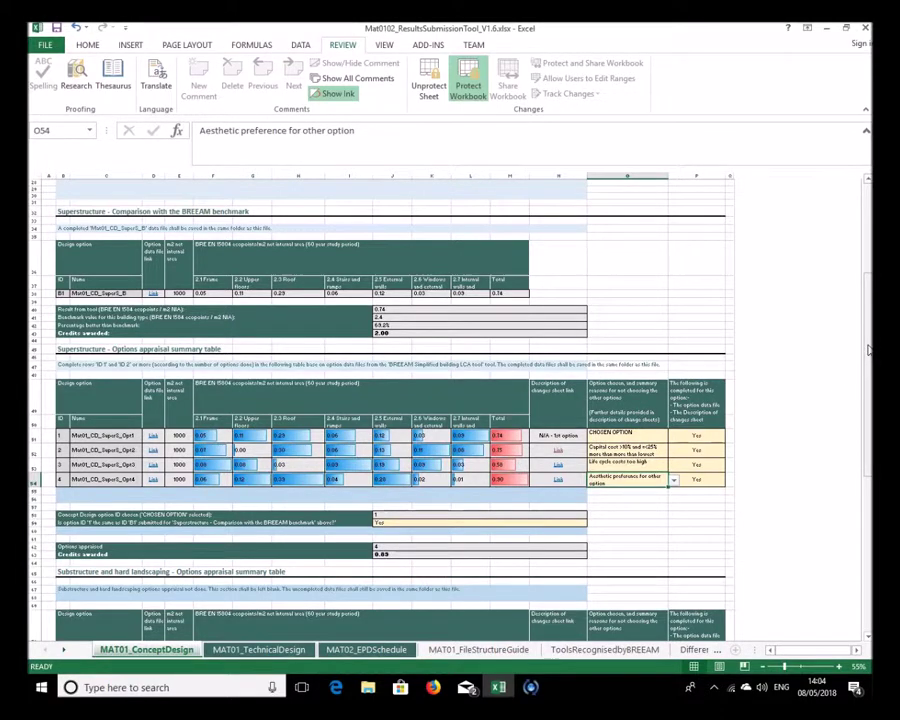
scroll(421, 342, "up", 10)
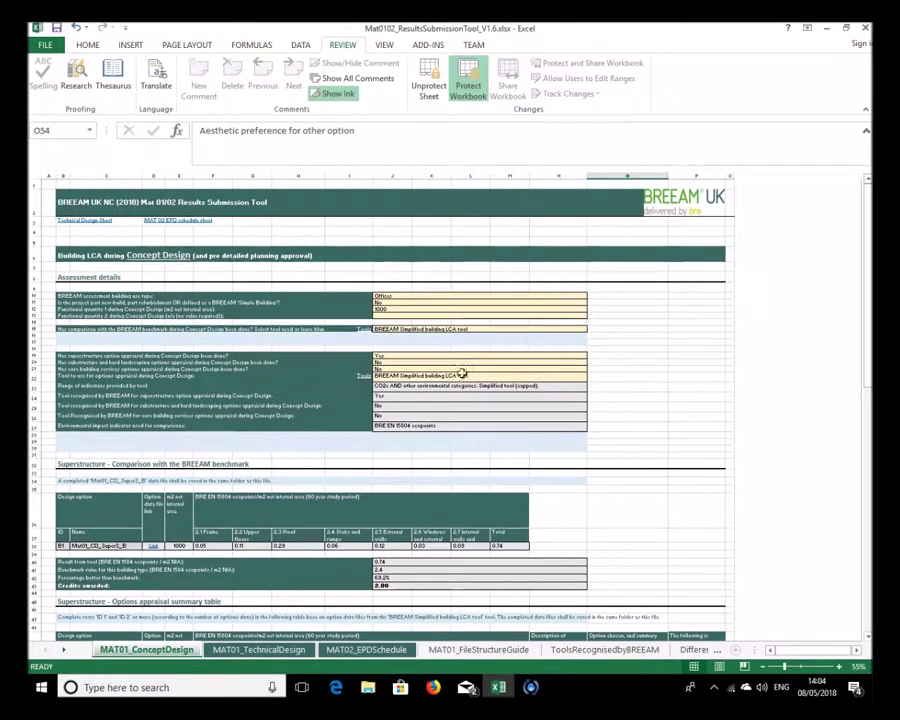
scroll(440, 360, "down", 3)
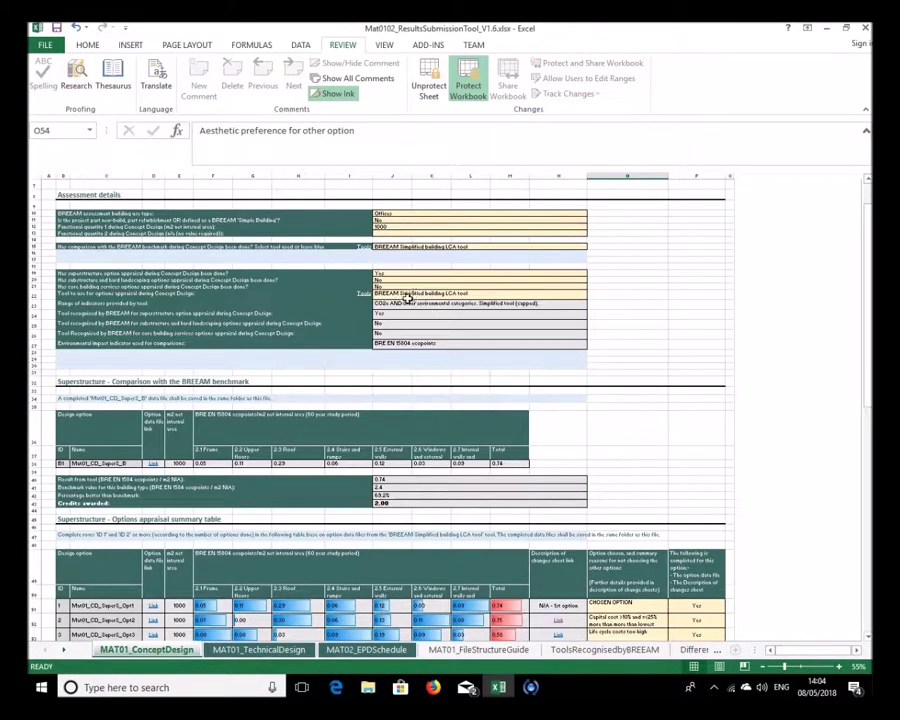
left_click(410, 293)
left_click(593, 295)
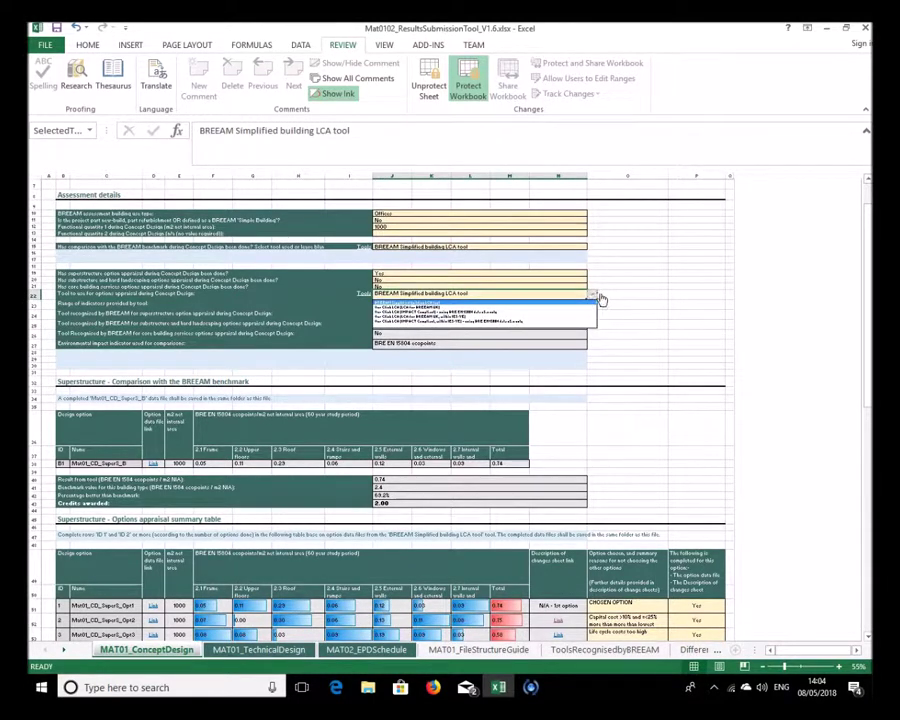
left_click(529, 308)
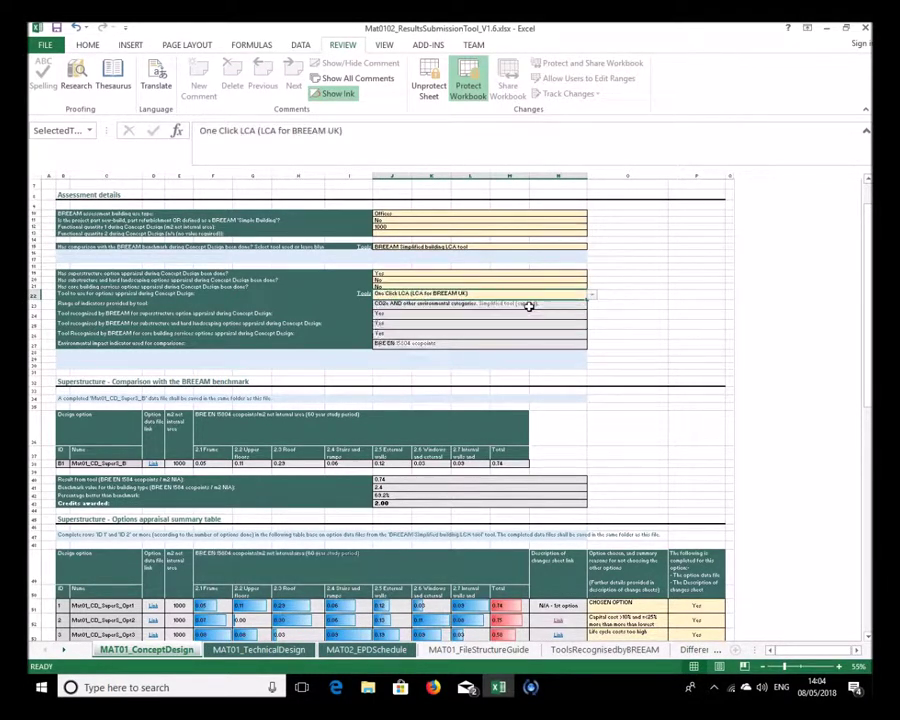
Examine the credits awarded for the superstructure comparison and options appraisal, and the total credit score at Concept Design
scroll(416, 335, "down", 6)
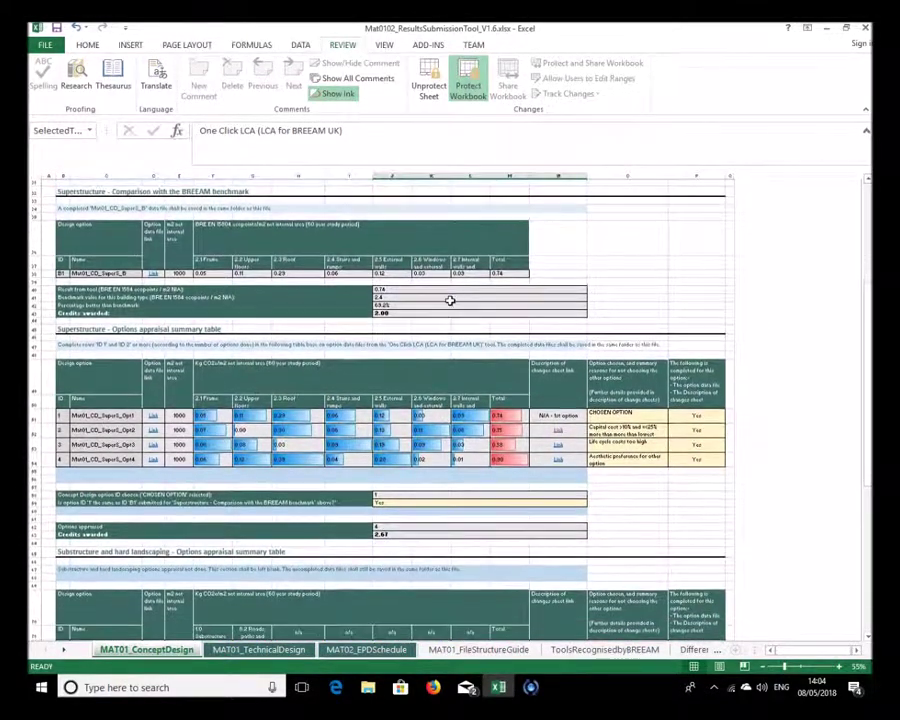
scroll(432, 385, "down", 2)
scroll(432, 385, "down", 1)
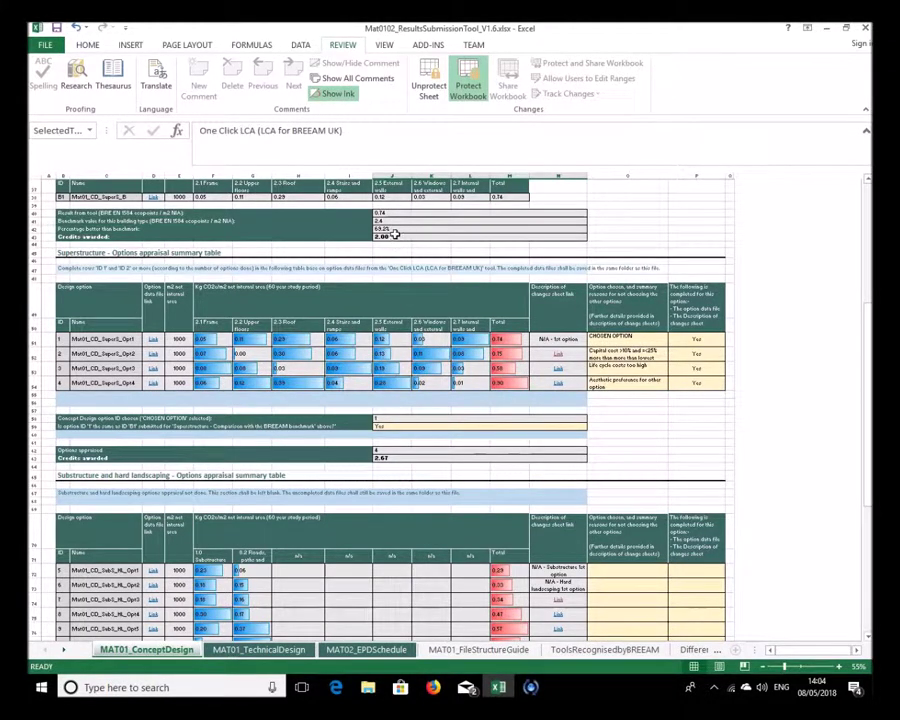
scroll(445, 313, "up", 8)
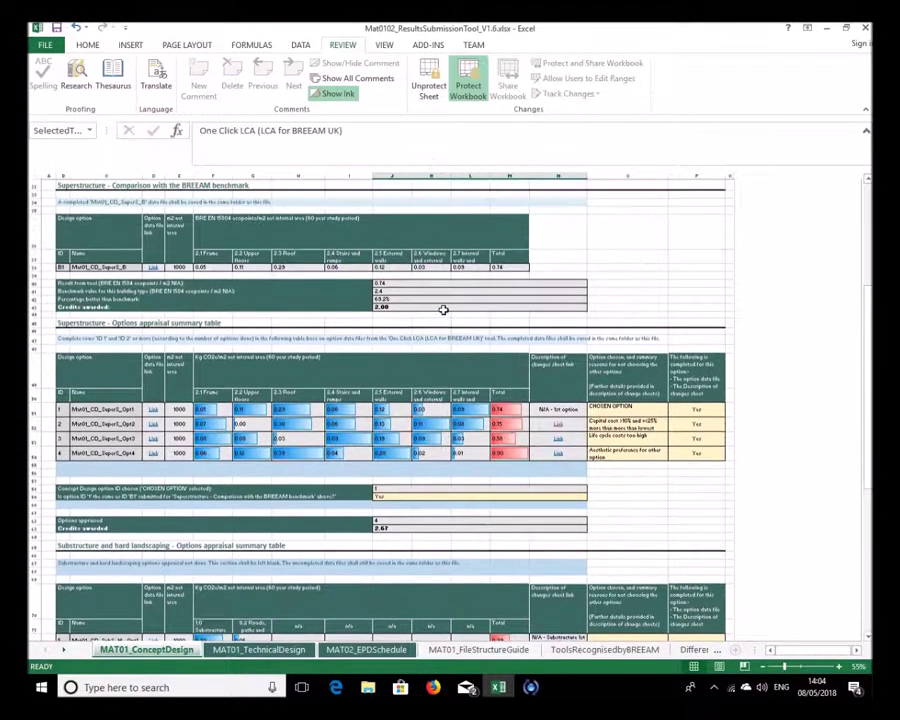
scroll(447, 314, "up", 2)
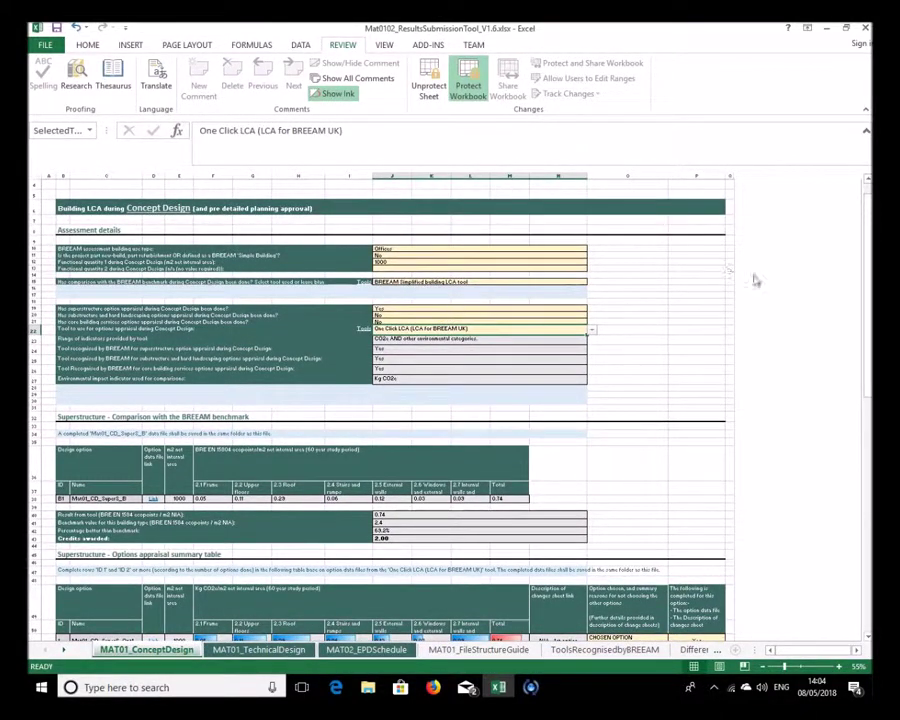
left_click_drag(870, 266, 871, 276)
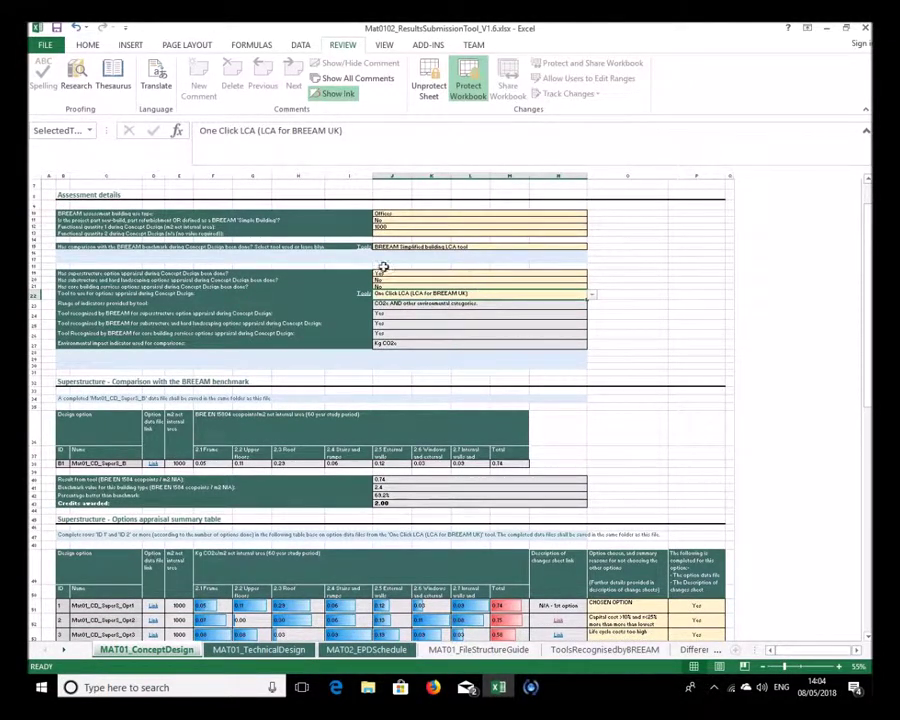
left_click_drag(868, 302, 869, 308)
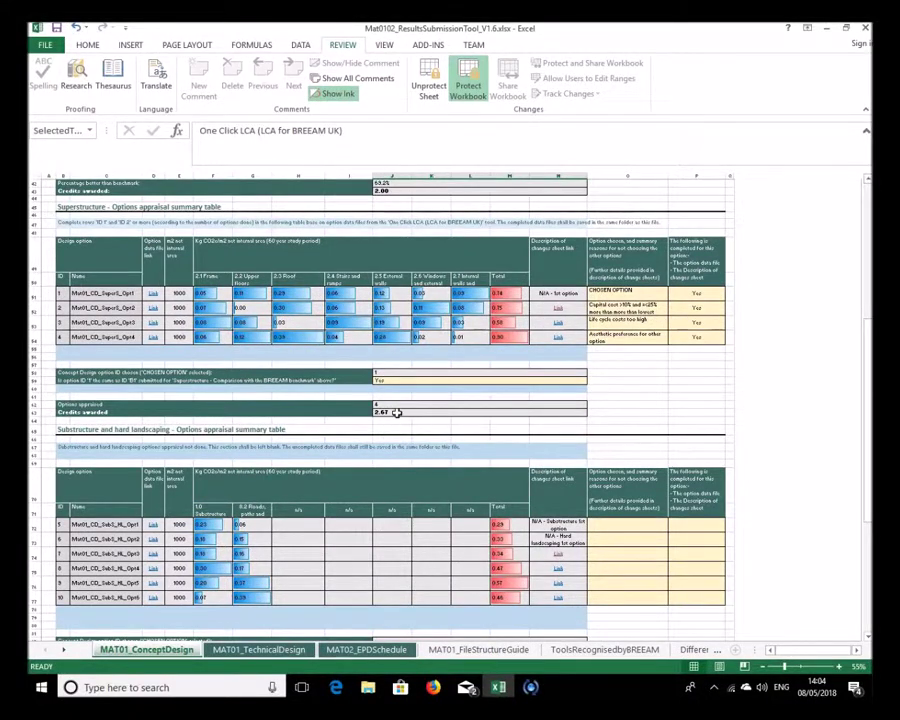
left_click_drag(866, 400, 858, 538)
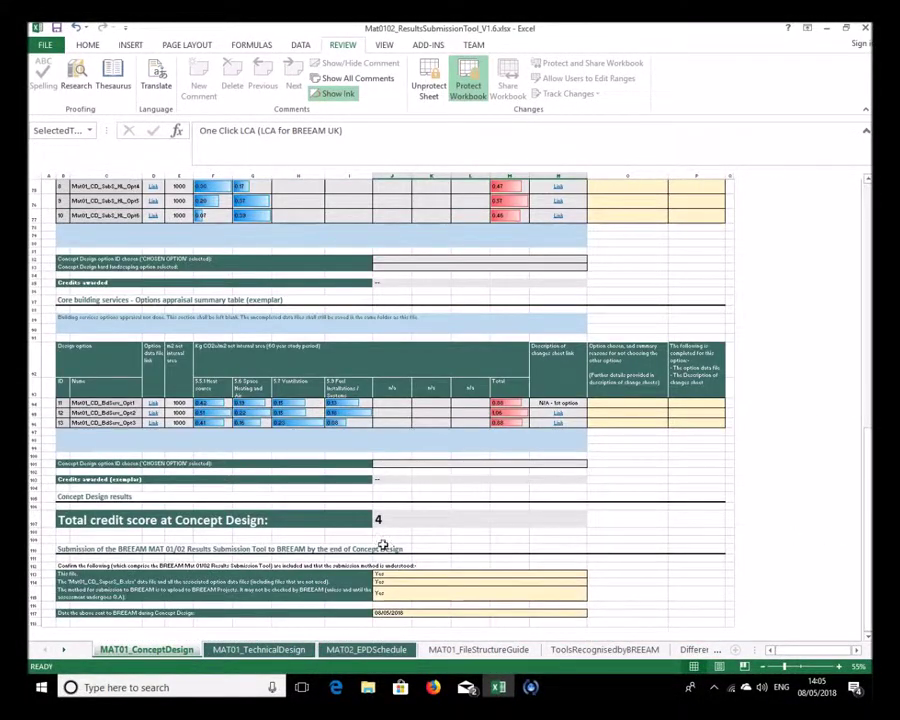
left_click_drag(866, 540, 866, 200)
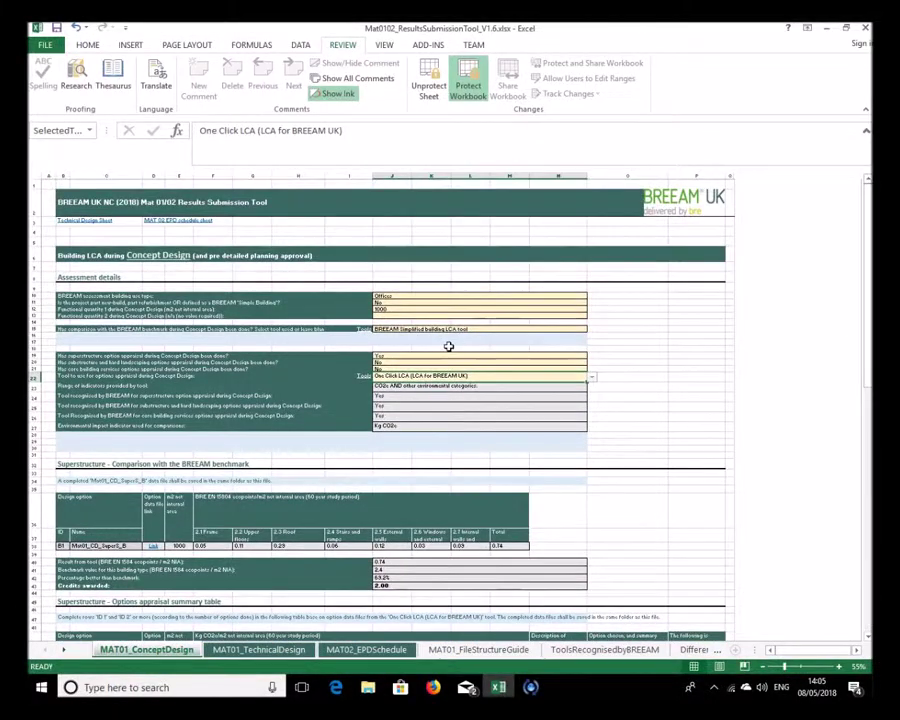
Set the Concept Design options appraisal tool to "One Click LCA (IMPACT Compliant) – using BRE EN15804 data v5.x only"
left_click(591, 379)
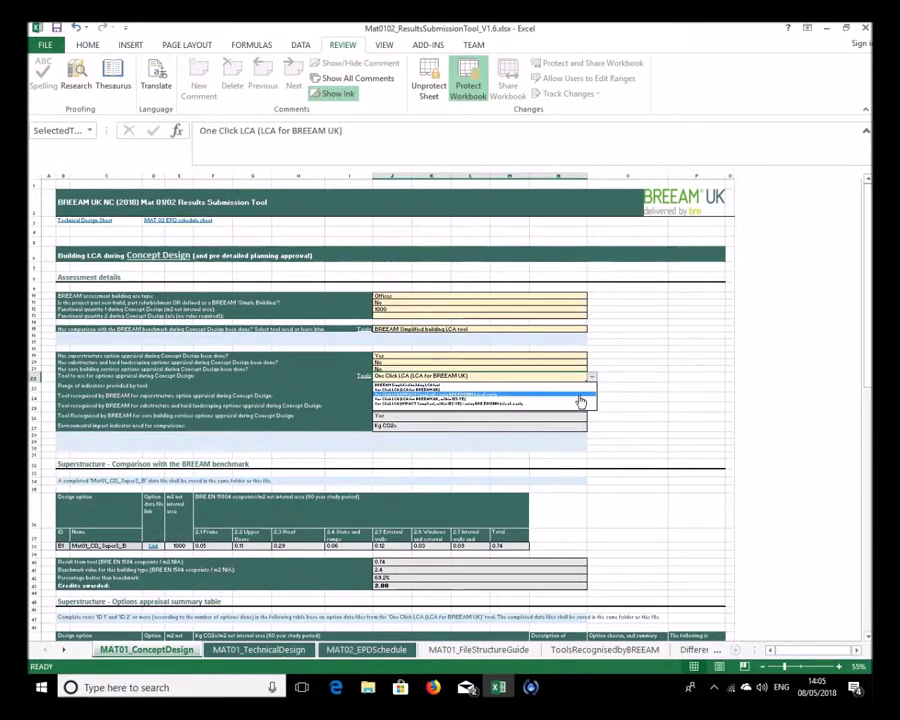
left_click(464, 389)
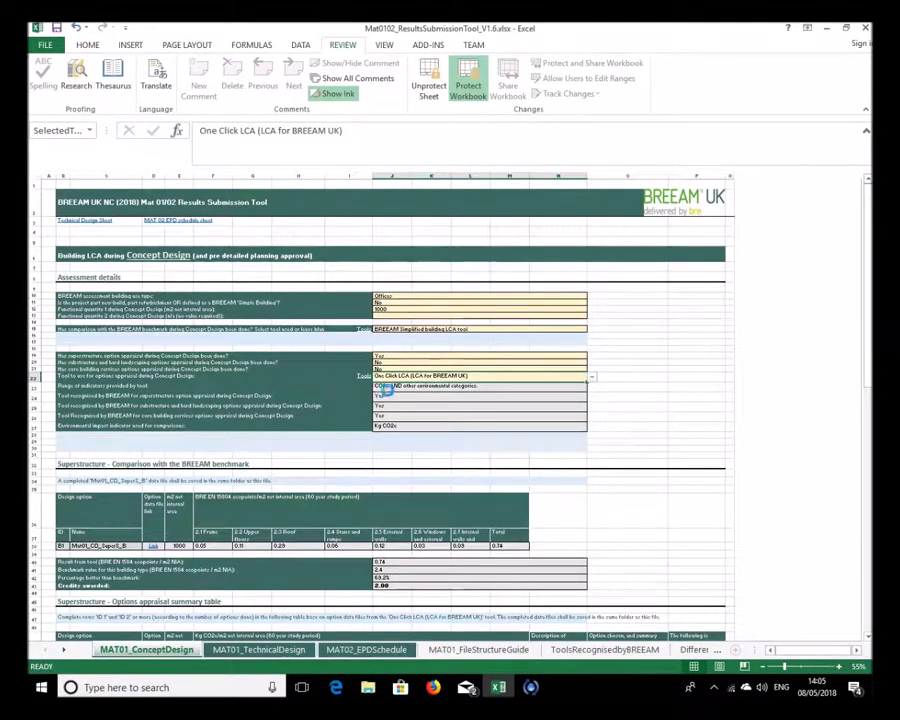
scroll(464, 390, "up", 3, "ctrl")
left_click(692, 368)
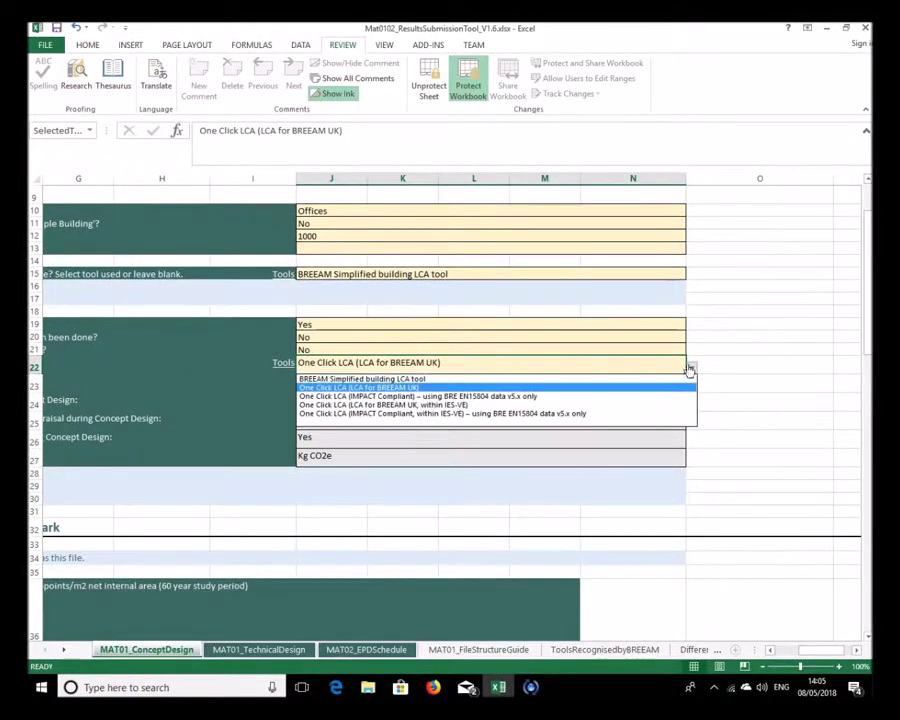
left_click(548, 400)
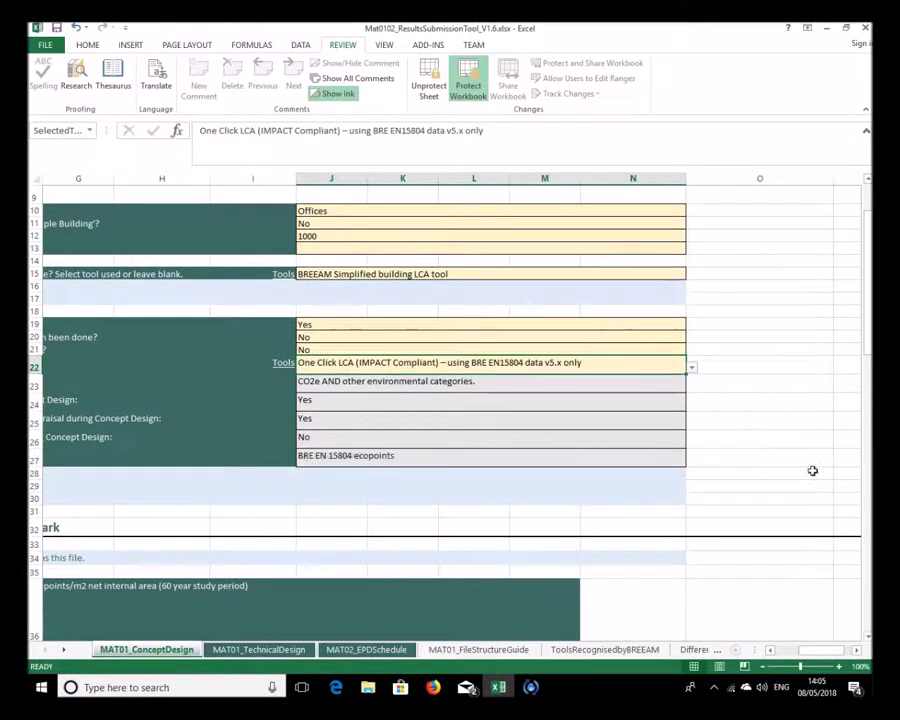
Set the tool used for the Concept Design benchmark comparison to "One Click LCA (IMPACT Compliant) – using BRE EN15804 data v5.x only"
scroll(766, 478, "down", 3, "ctrl")
scroll(400, 500, "left", 3)
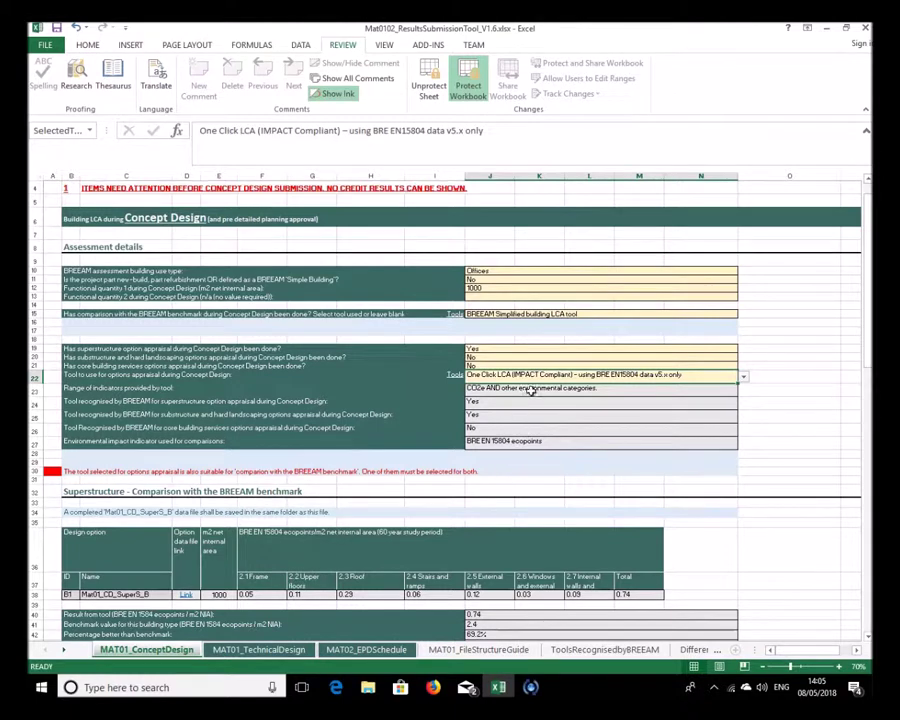
left_click(598, 313)
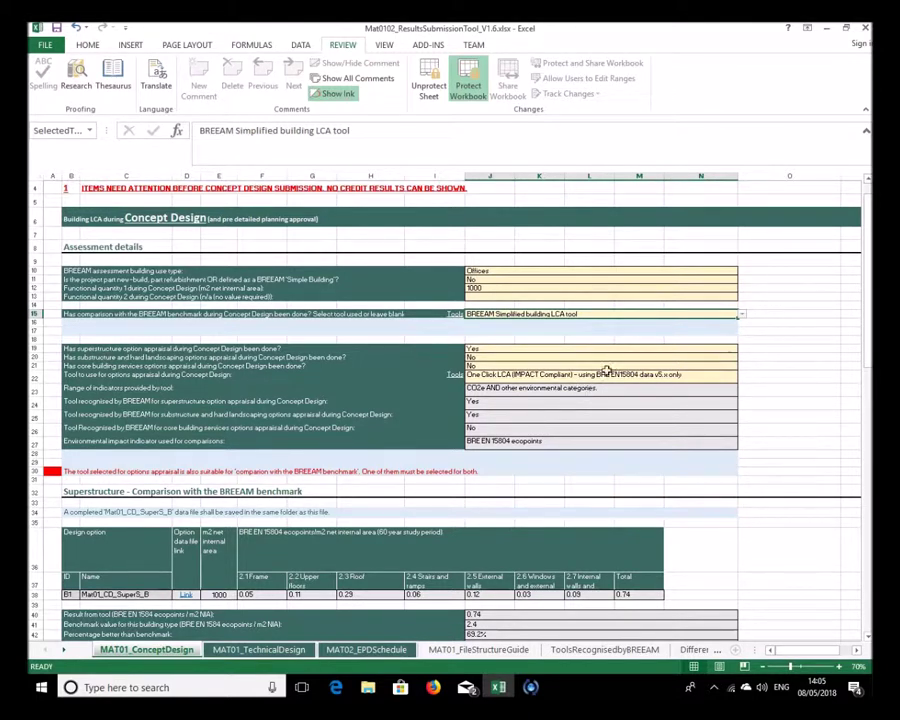
left_click(743, 316)
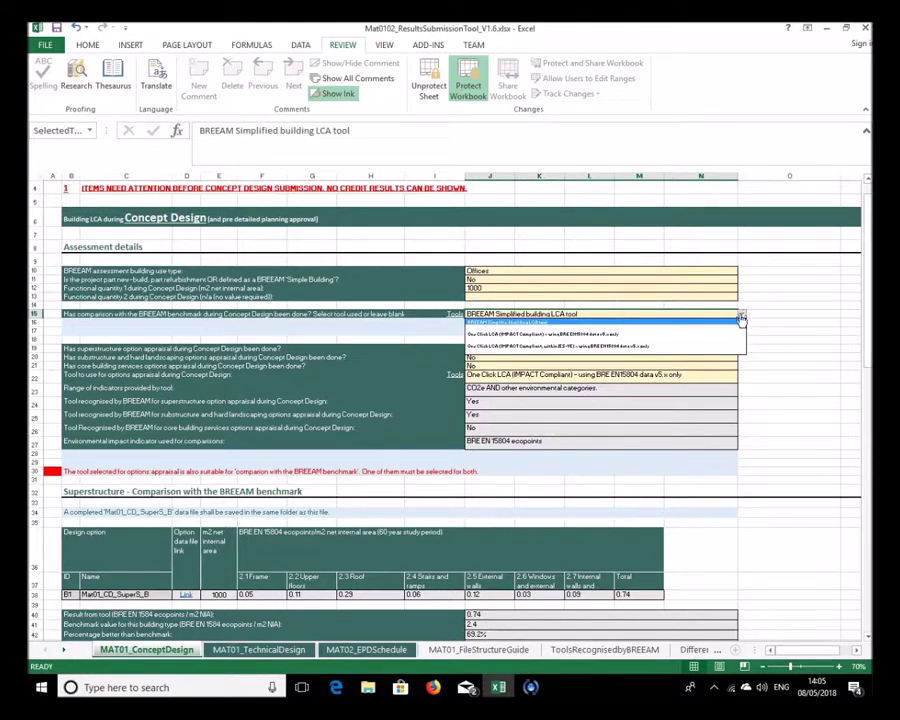
left_click(723, 334)
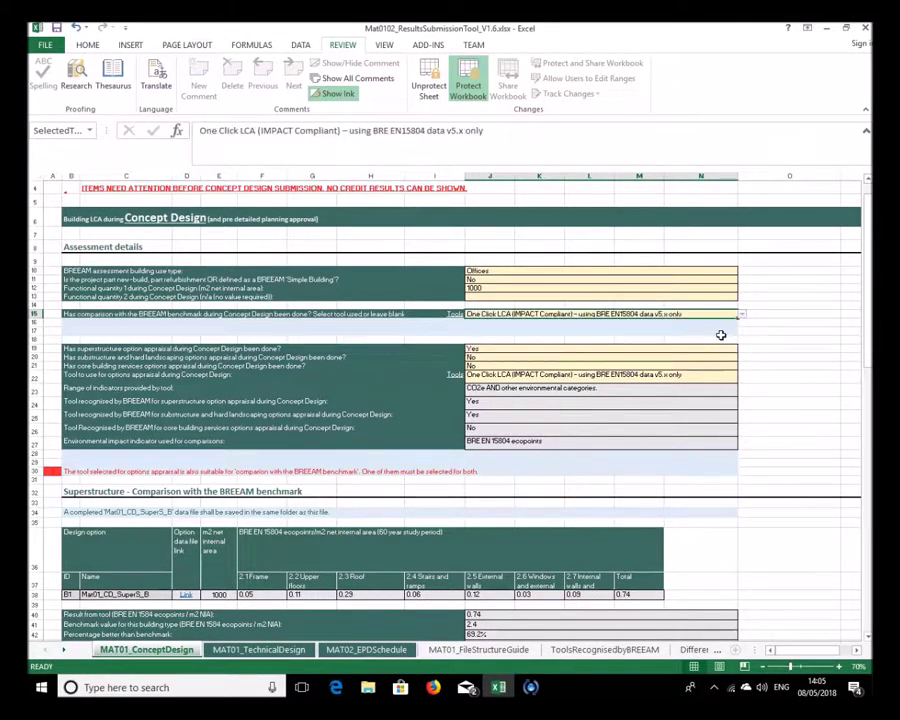
Examine the credits awarded for the superstructure benchmark comparison and the superstructure options appraisal
scroll(641, 446, "down", 6)
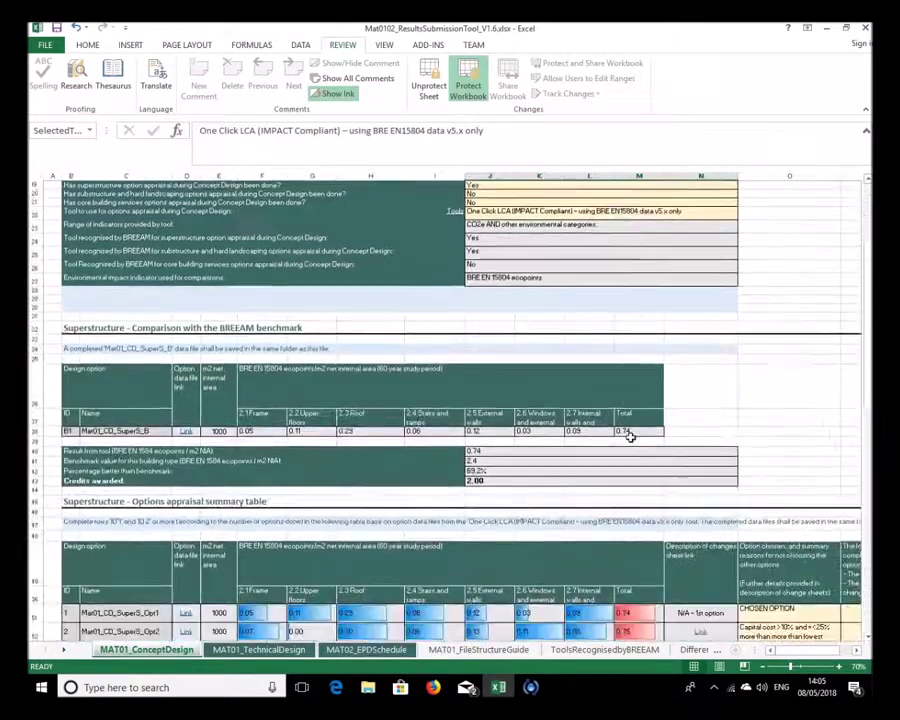
scroll(476, 380, "down", 4, "ctrl")
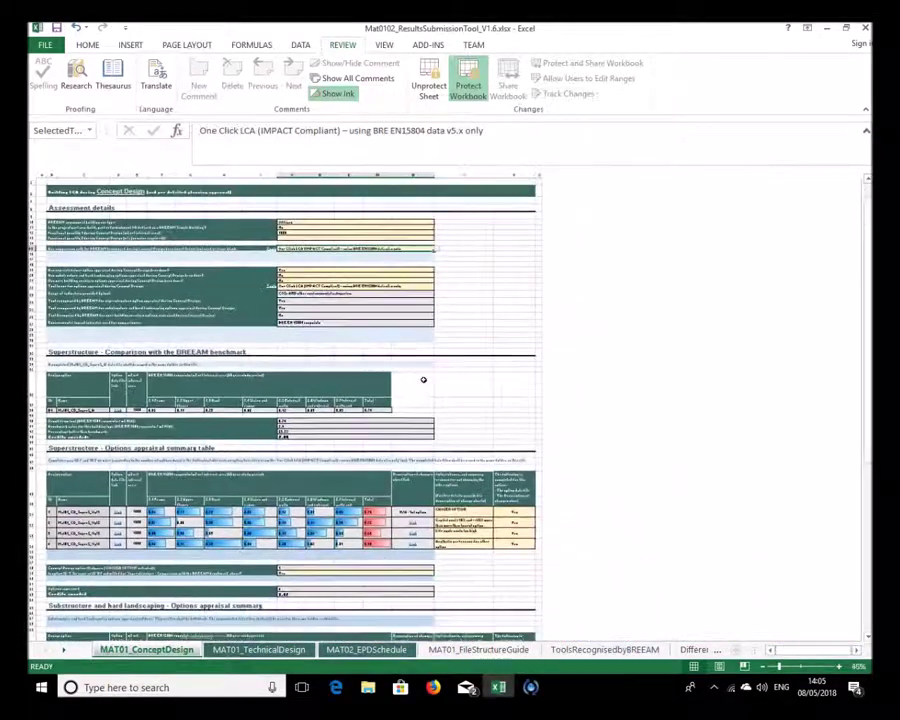
scroll(415, 378, "up", 2, "ctrl")
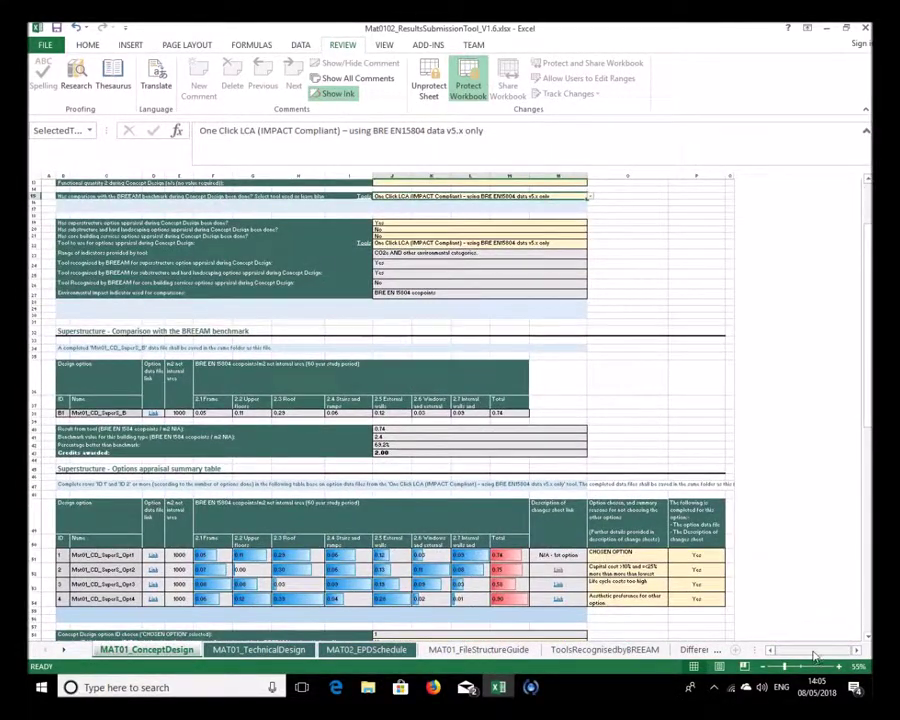
scroll(516, 545, "down", 2)
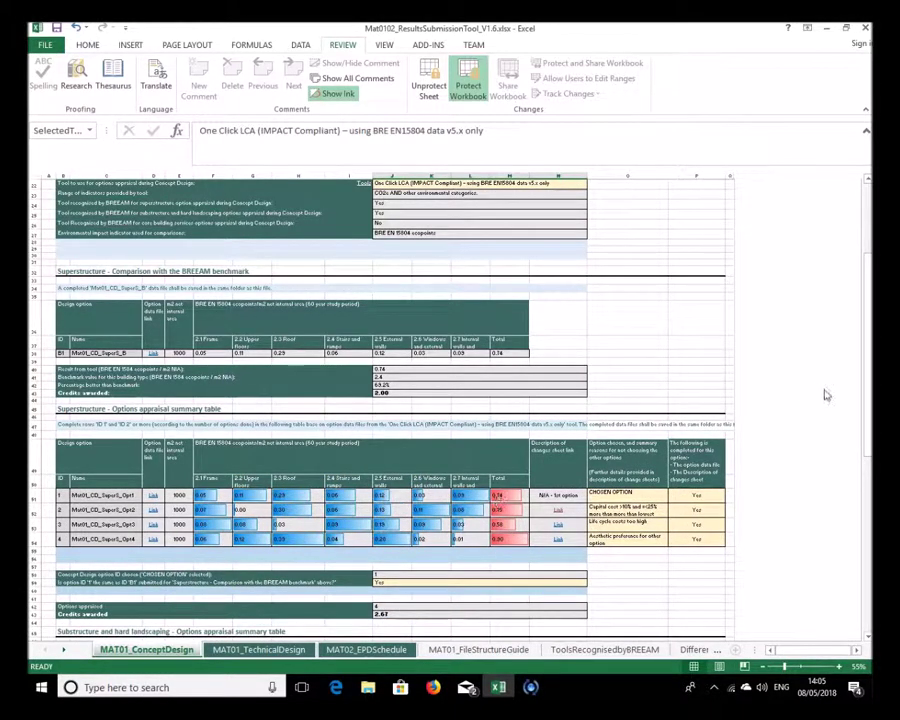
left_click_drag(866, 362, 864, 428)
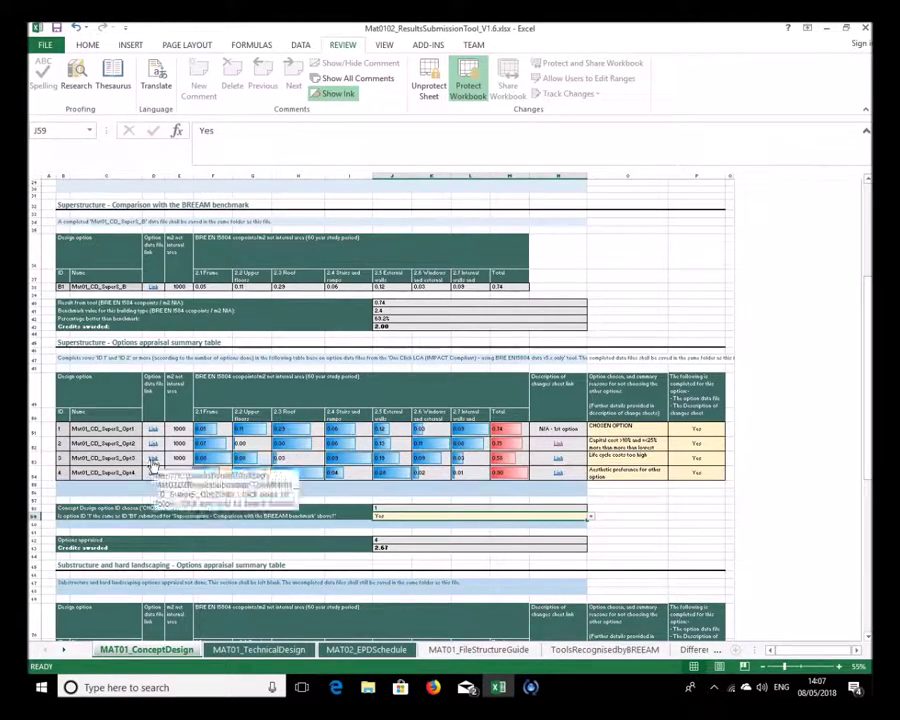
Open the data file of superstructure option 2, review its 2.1 Frame entries, and close the file
left_click(156, 442)
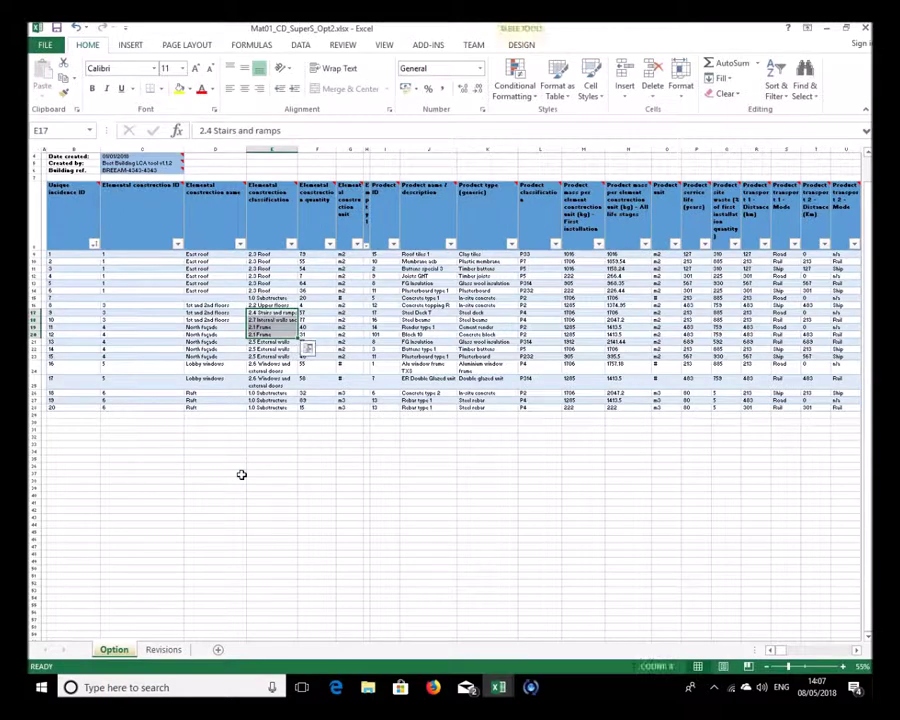
left_click(221, 256)
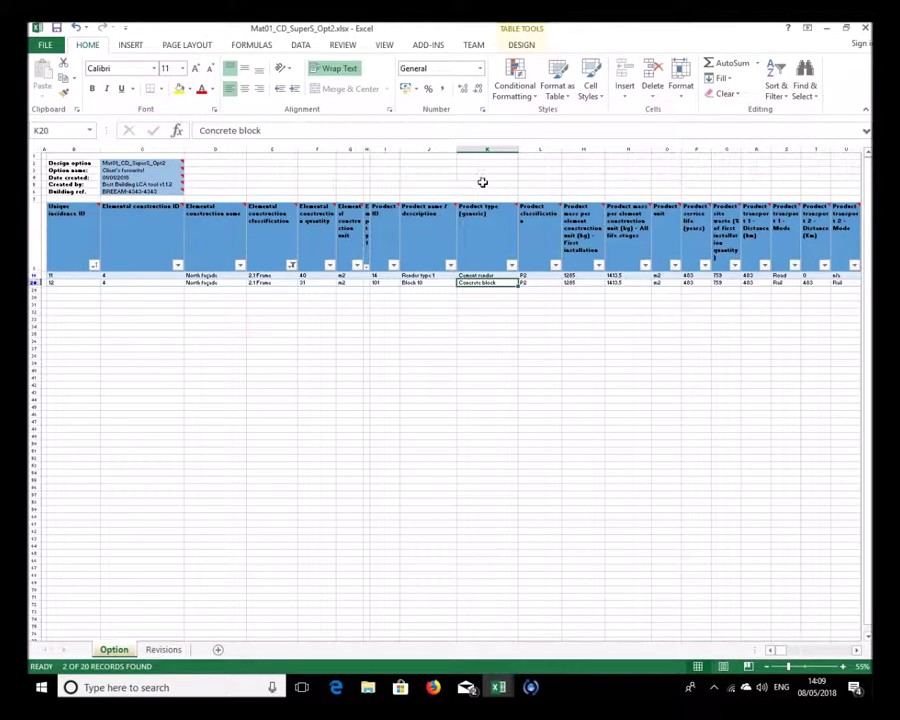
left_click(866, 29)
left_click(449, 368)
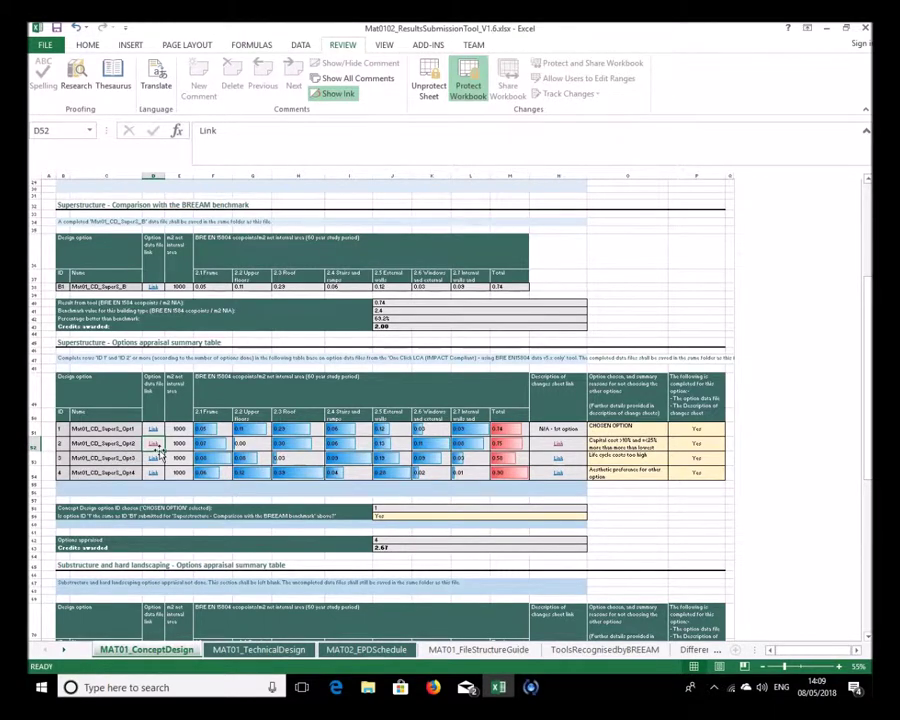
Set the Concept Design substructure and hard landscaping options appraisal to "Yes" and review its summary table
scroll(160, 451, "up", 9)
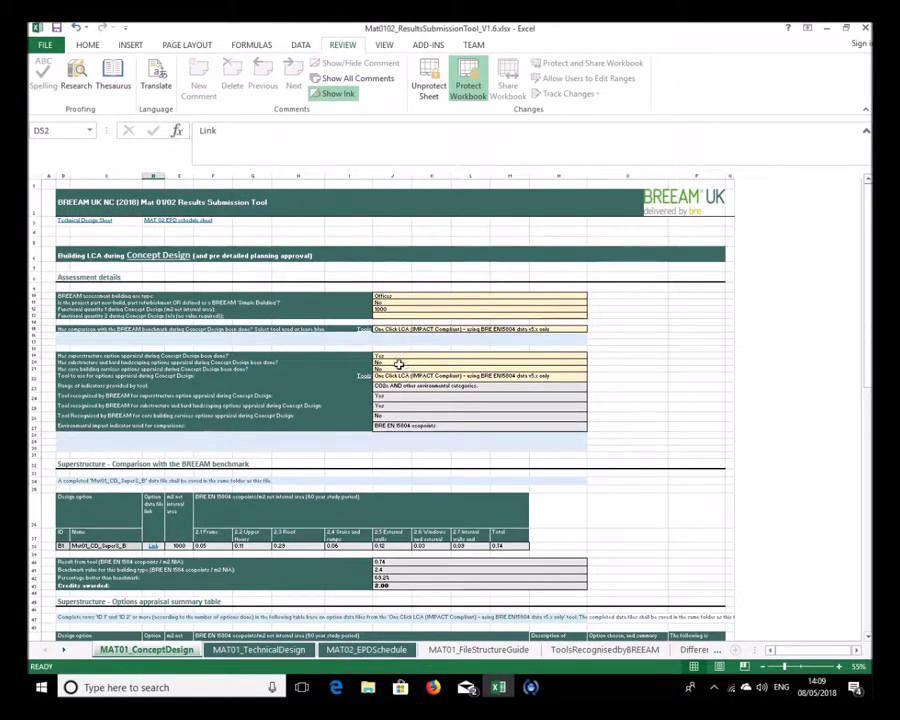
left_click(401, 367)
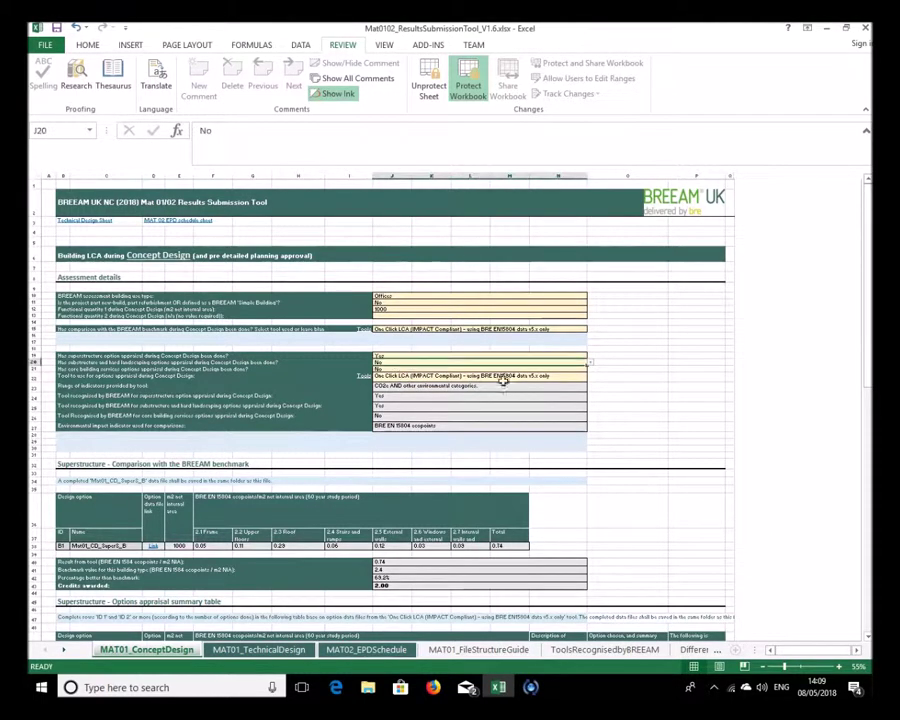
left_click(591, 365)
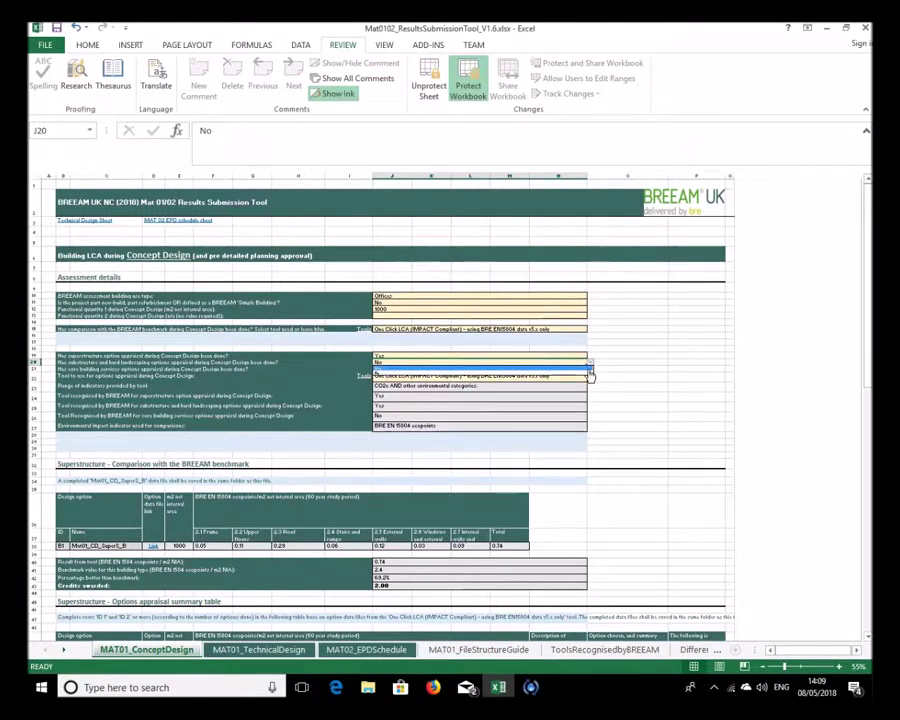
left_click(566, 369)
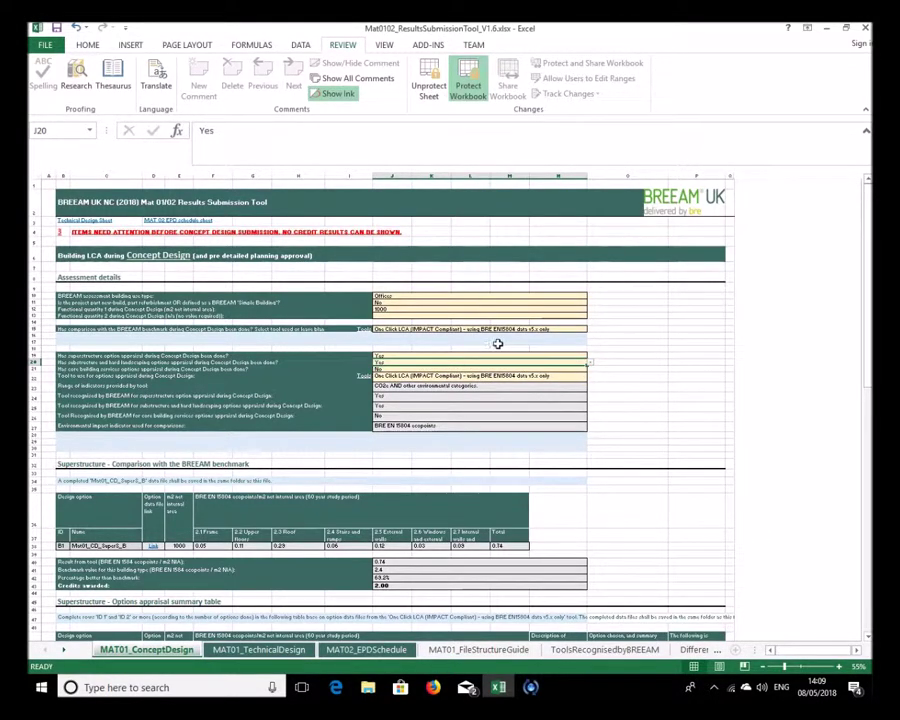
scroll(460, 388, "down", 3)
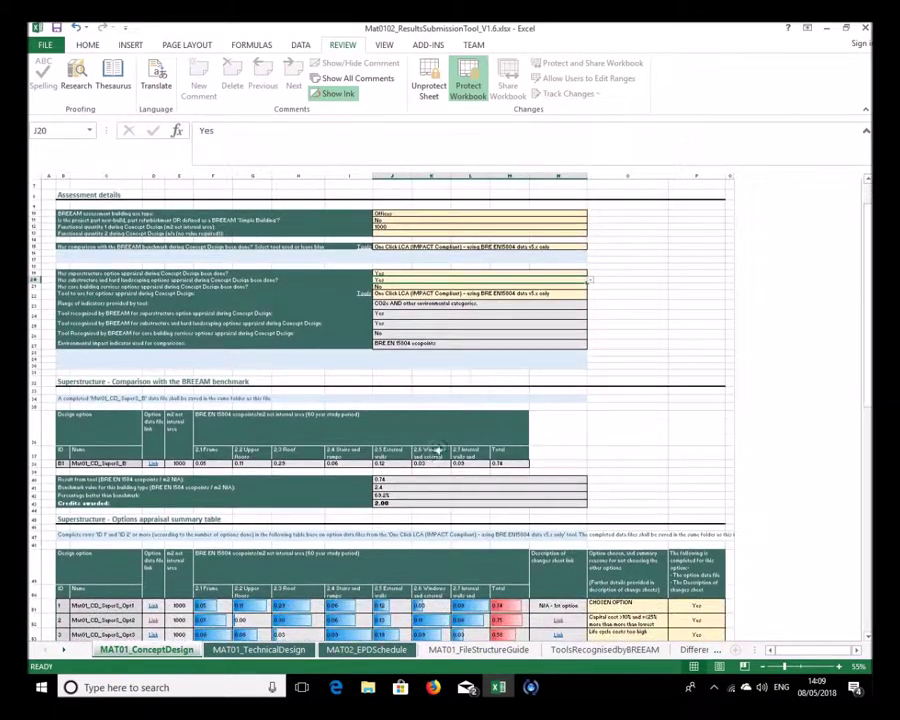
scroll(436, 438, "down", 12)
scroll(440, 454, "down", 5)
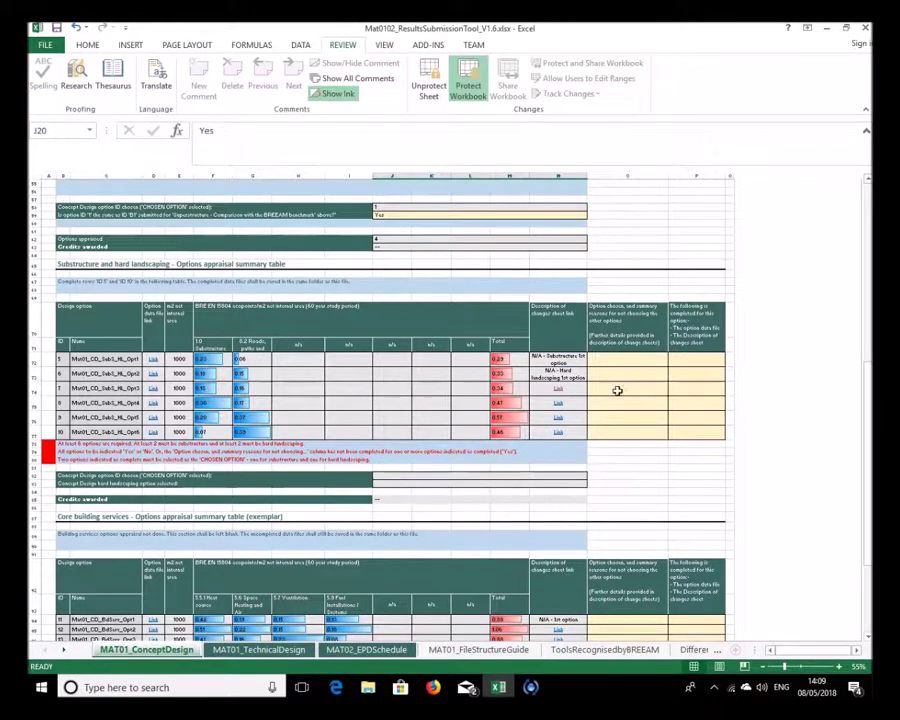
Try "BREEAM Simplified building LCA tool" as the options appraisal tool and check its effect on the substructure and hard landscaping table
scroll(516, 463, "up", 15)
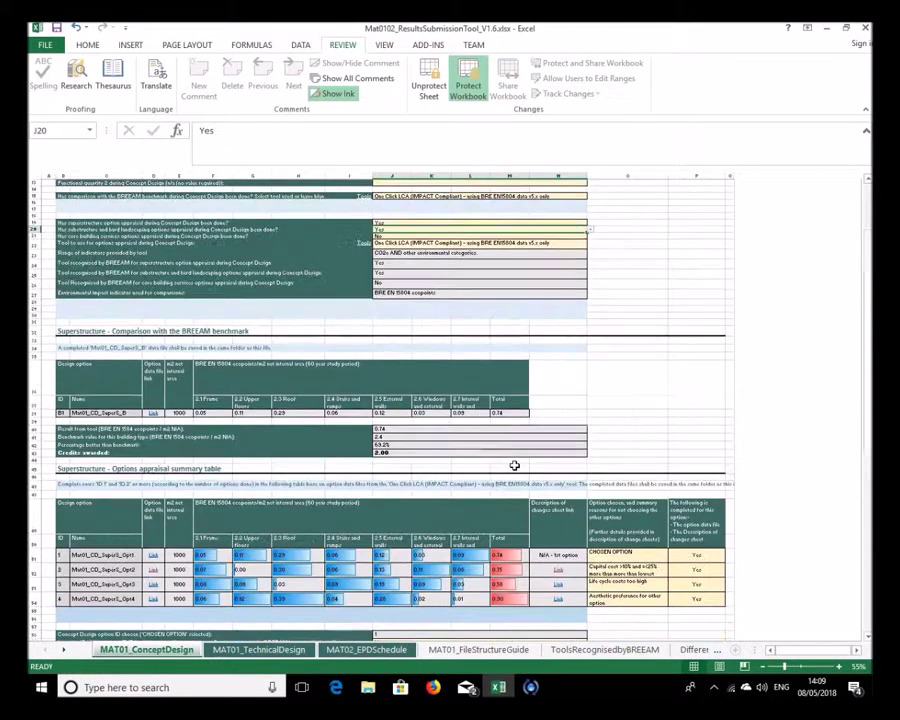
scroll(514, 465, "up", 5)
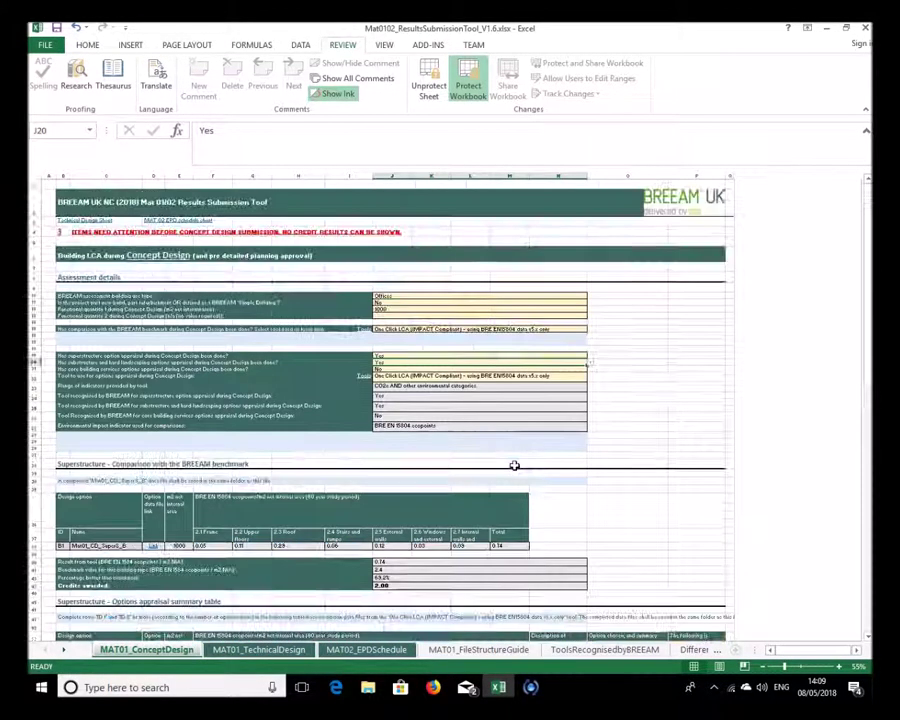
left_click(445, 376)
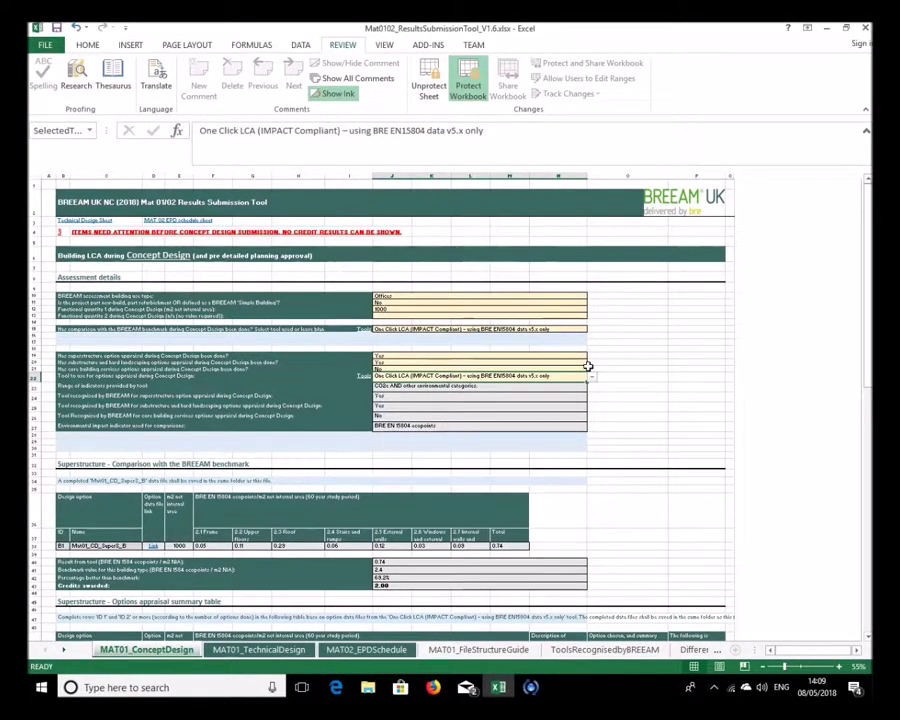
left_click(593, 380)
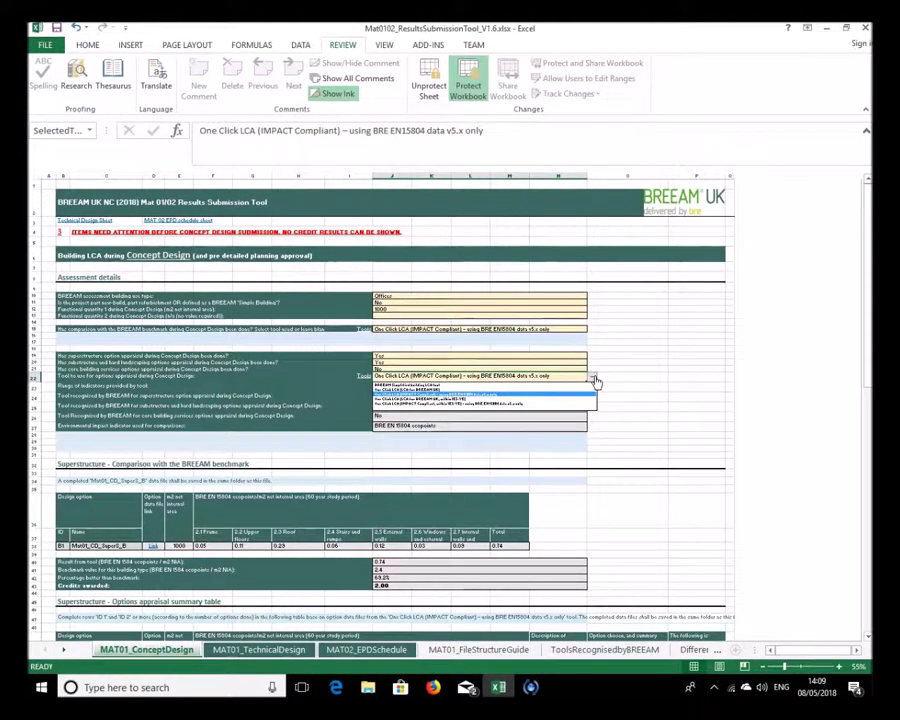
left_click(585, 385)
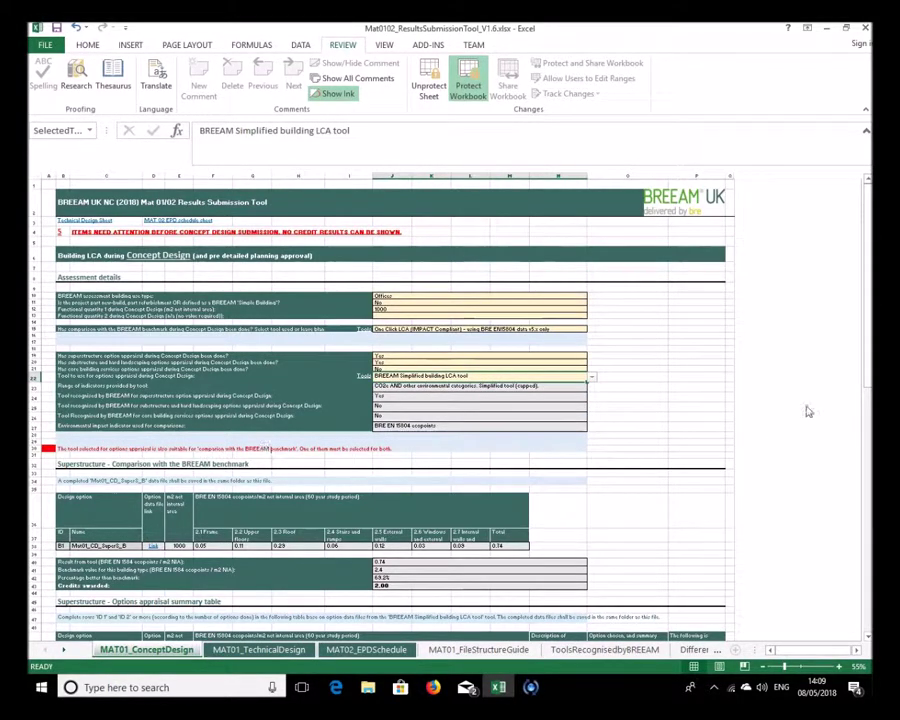
left_click_drag(866, 300, 866, 356)
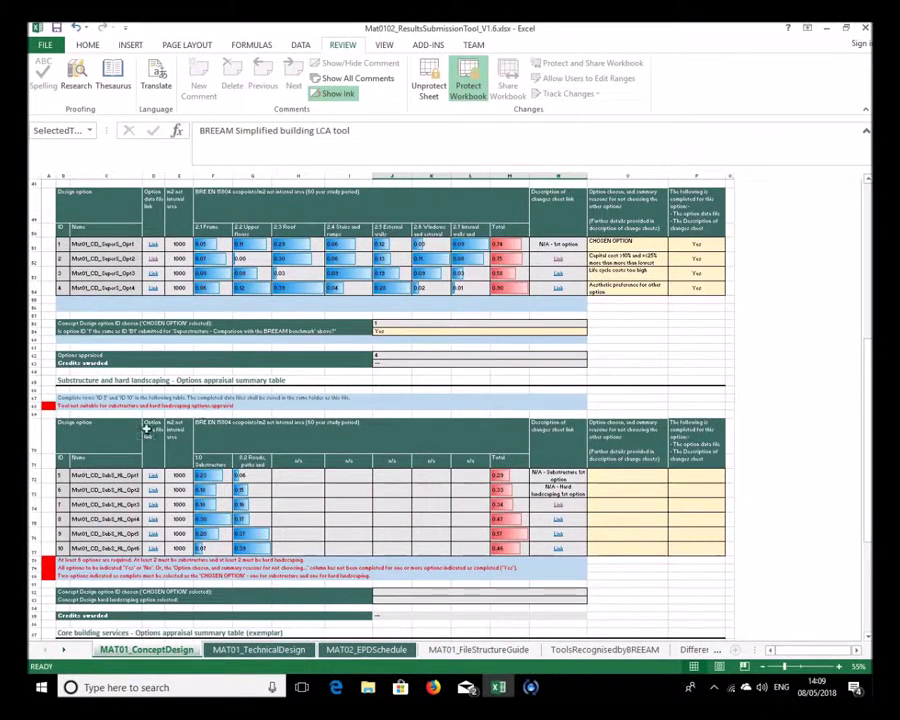
left_click_drag(866, 452, 866, 428)
Set the options appraisal tool back to "One Click LCA (IMPACT Compliant) – using BRE EN15804 data v5.x only"
left_click(593, 377)
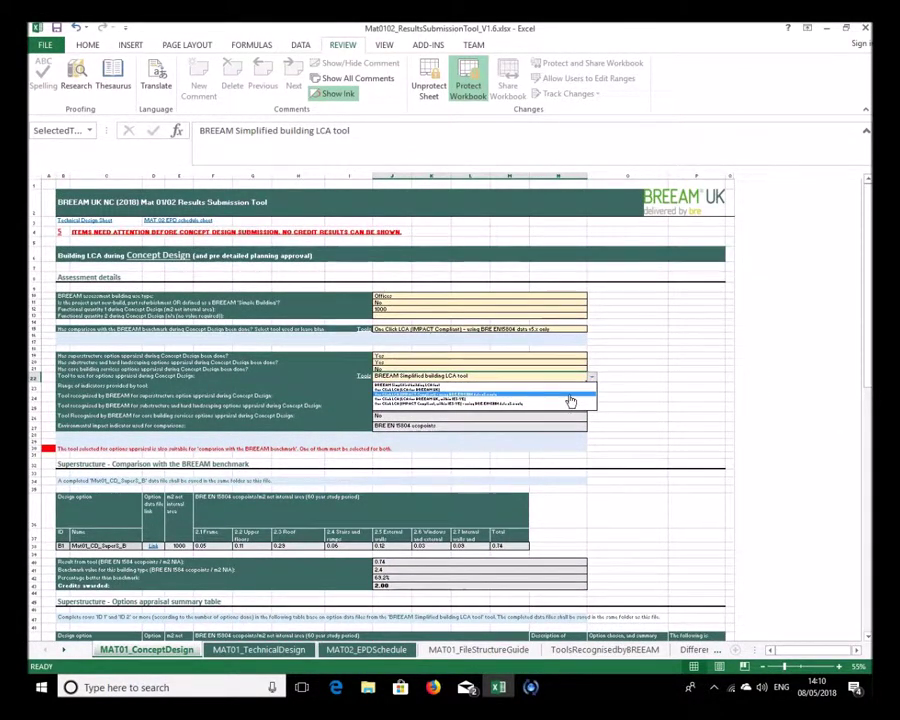
left_click(570, 401)
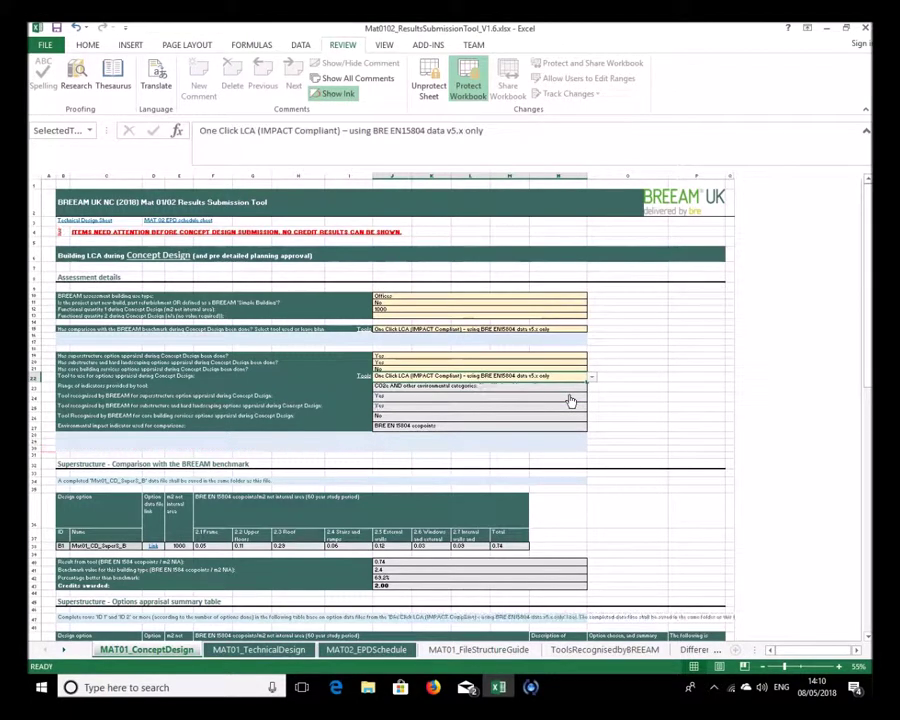
In the substructure and hard landscaping table, mark option 5 completed as "Yes - Substructure" and option 6 as "Yes - Hard landscaping"
left_click_drag(863, 296, 863, 503)
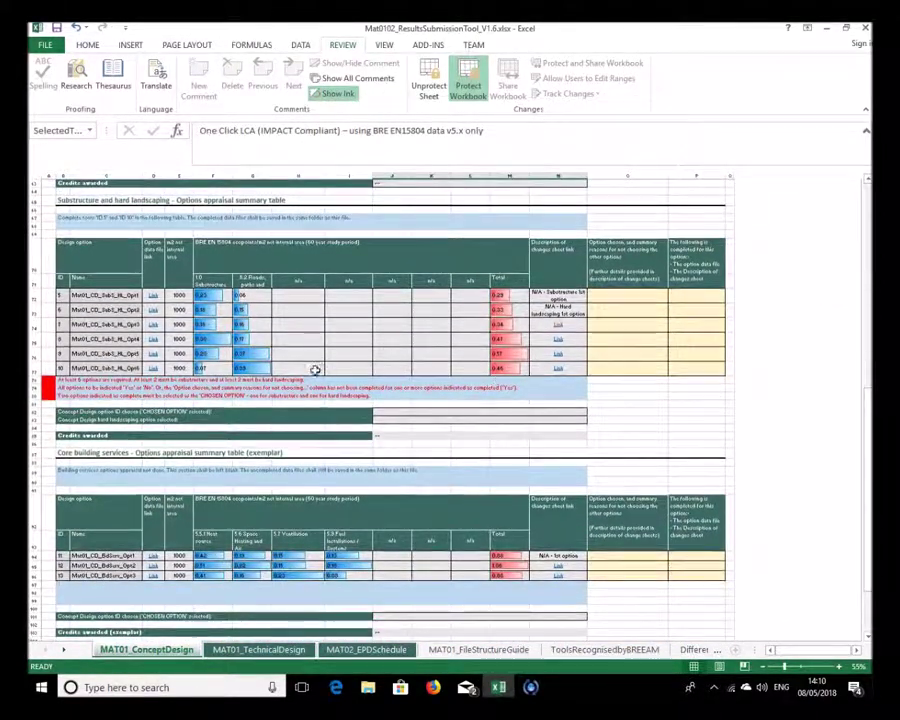
left_click(687, 297)
left_click(729, 297)
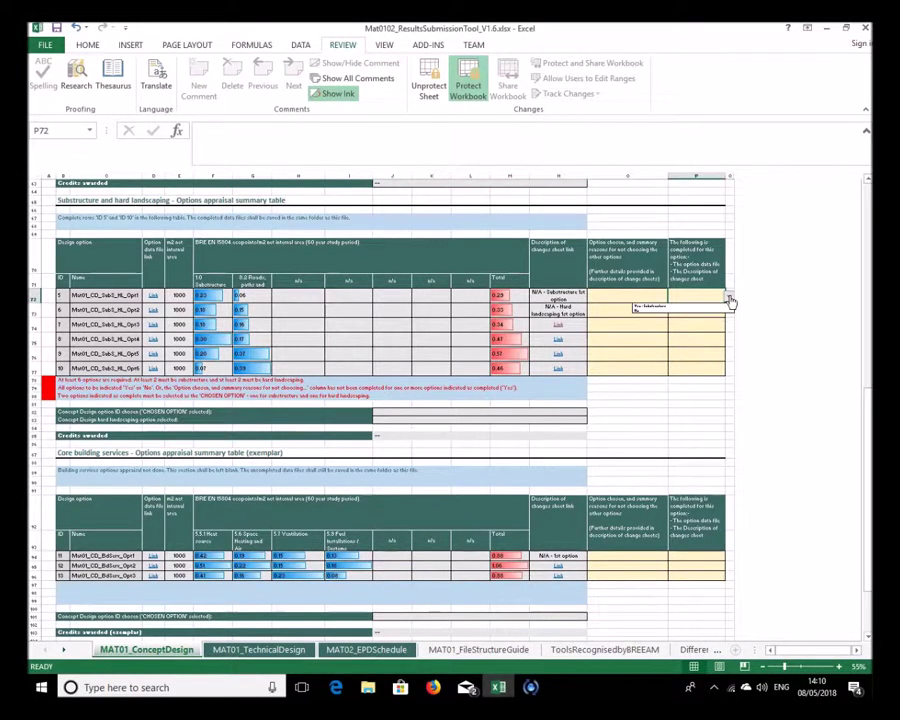
left_click(718, 311)
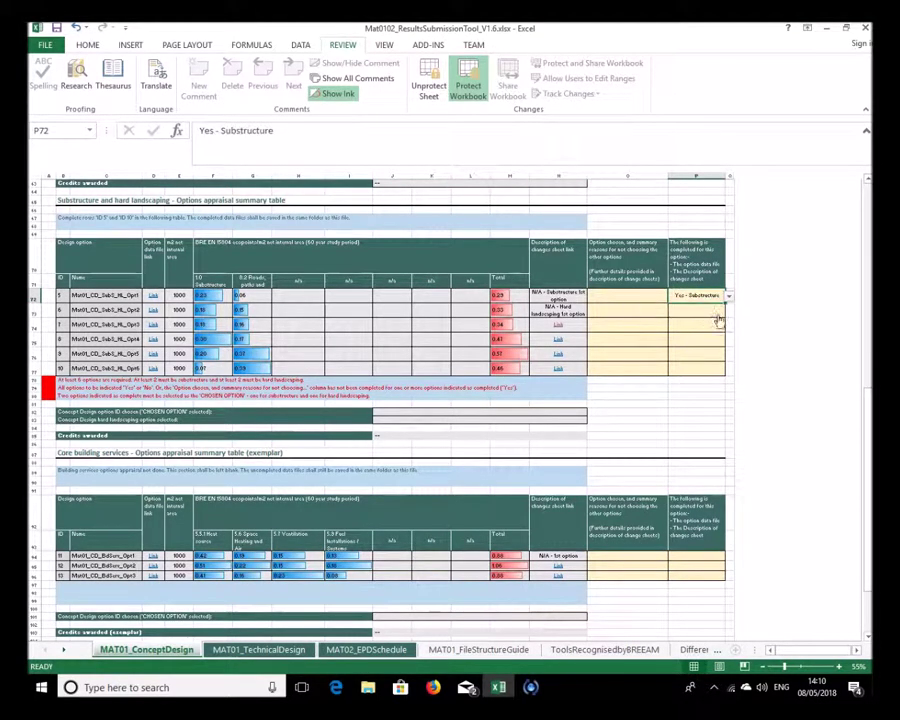
left_click(712, 314)
left_click(729, 312)
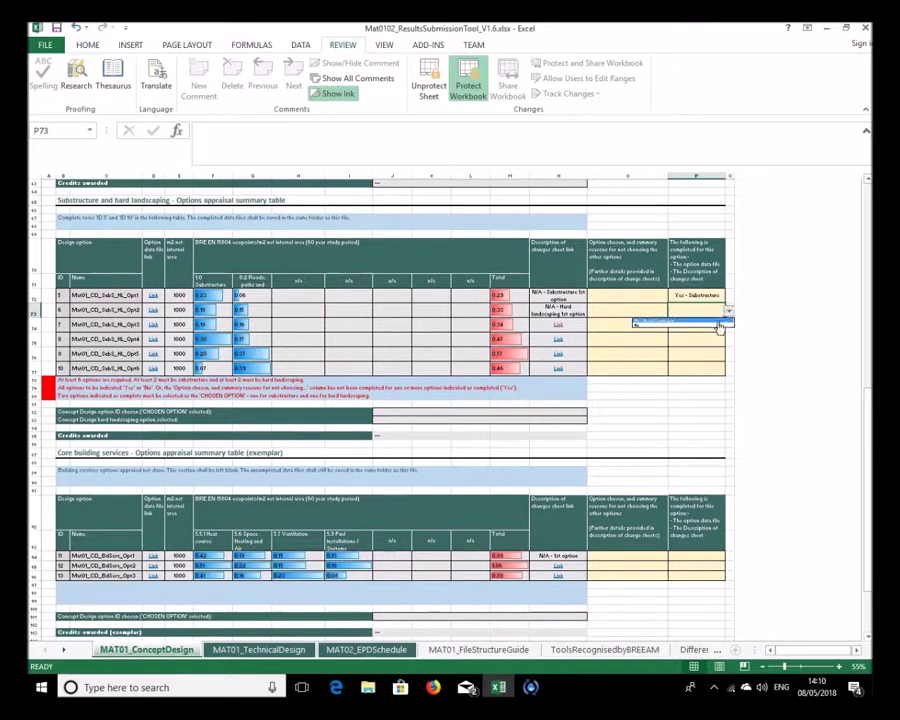
left_click(716, 326)
left_click(691, 325)
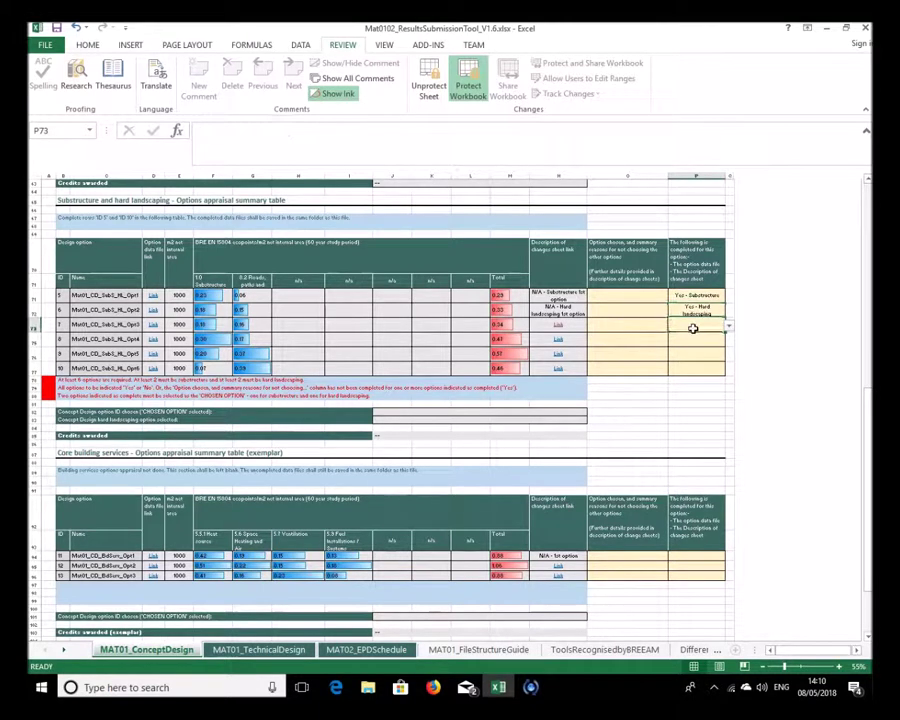
left_click(640, 297)
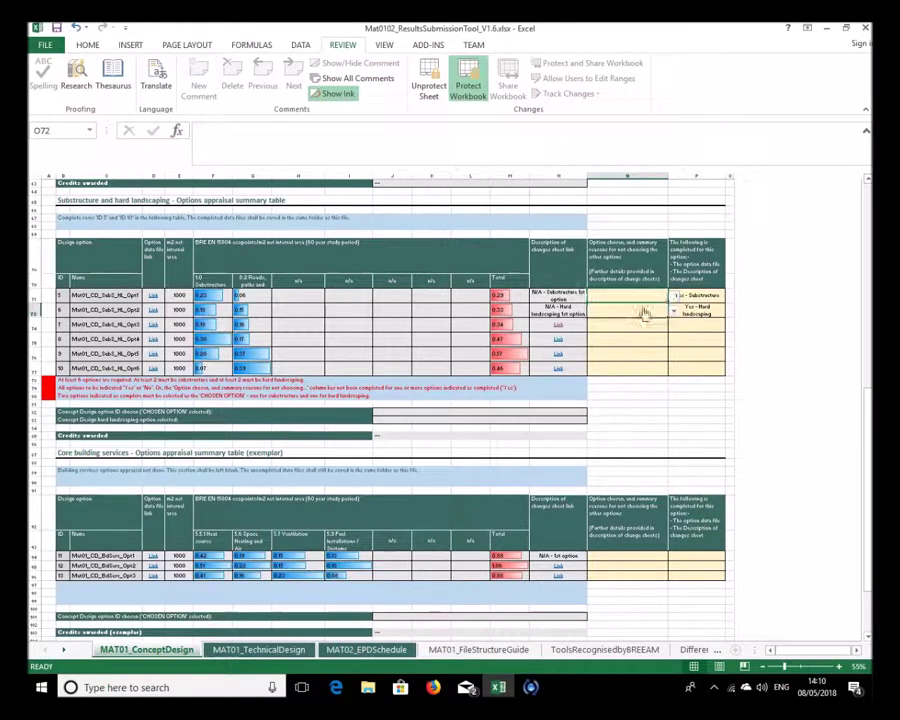
left_click(675, 297)
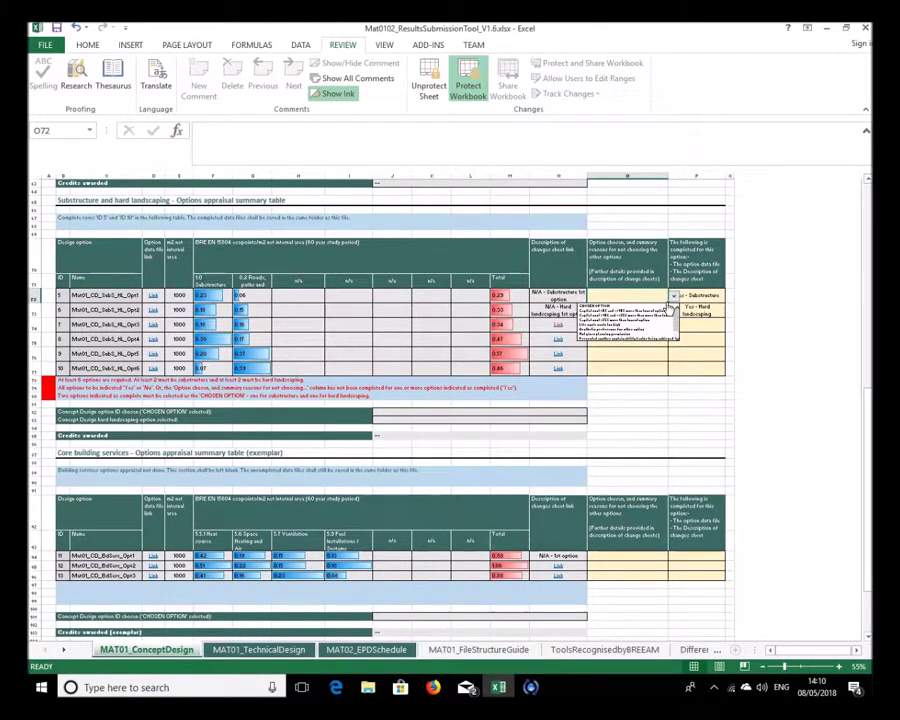
left_click(699, 326)
In the substructure and hard landscaping table, mark options 7 and 8 completed as "Yes - Substructure"
left_click(699, 326)
left_click(728, 326)
left_click(706, 336)
left_click(716, 341)
left_click(728, 341)
left_click(706, 350)
left_click(704, 354)
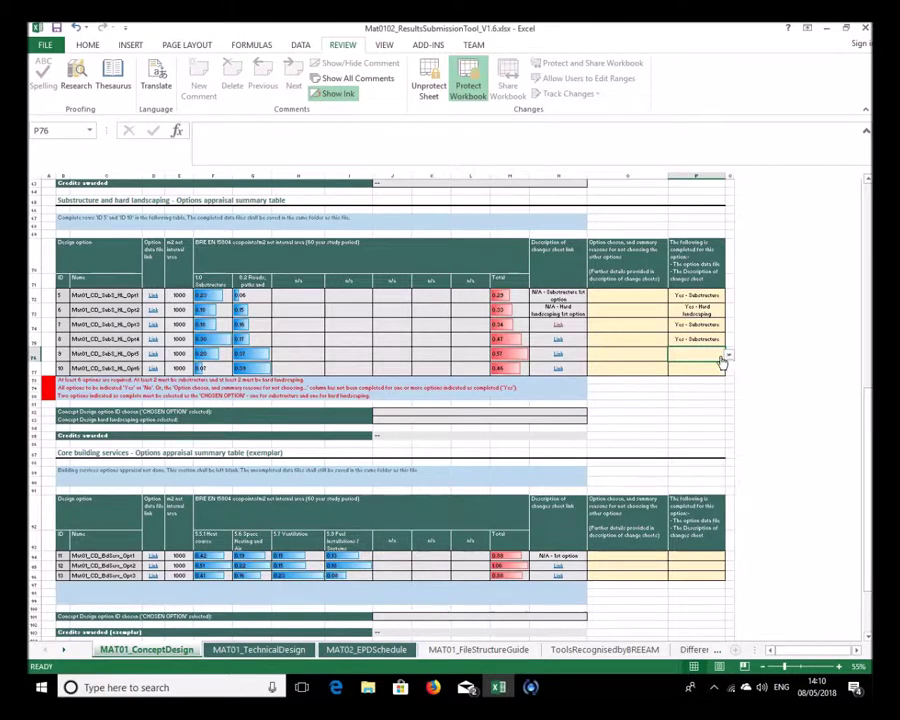
left_click(723, 322)
left_click(693, 341)
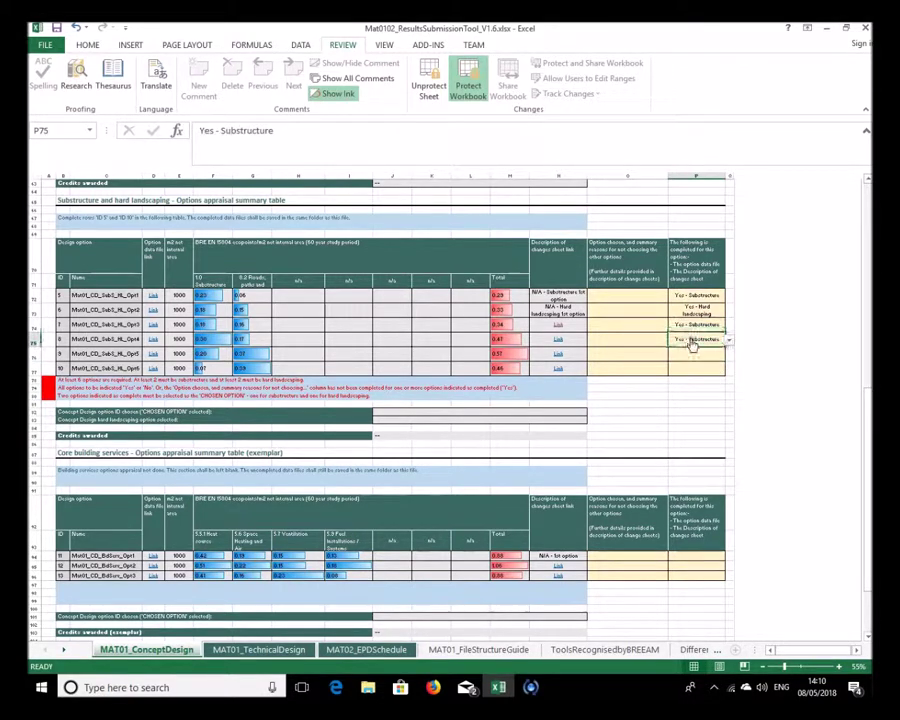
Give option 5 the reason "Capital cost >25% more than lowest option", options 6 and 7 the ">10% and =<25%" capital cost reason, and option 8 "CHOSEN OPTION"
left_click(646, 298)
left_click(674, 297)
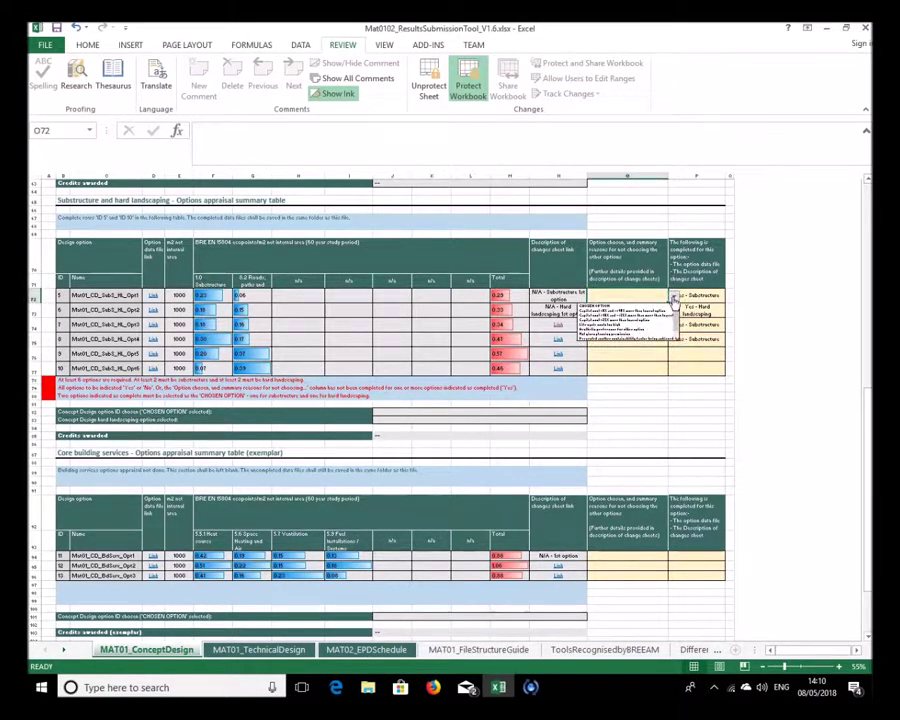
left_click(645, 310)
left_click(645, 309)
left_click(673, 311)
left_click(650, 325)
left_click(650, 325)
left_click(675, 325)
left_click(647, 348)
left_click(675, 340)
left_click(653, 351)
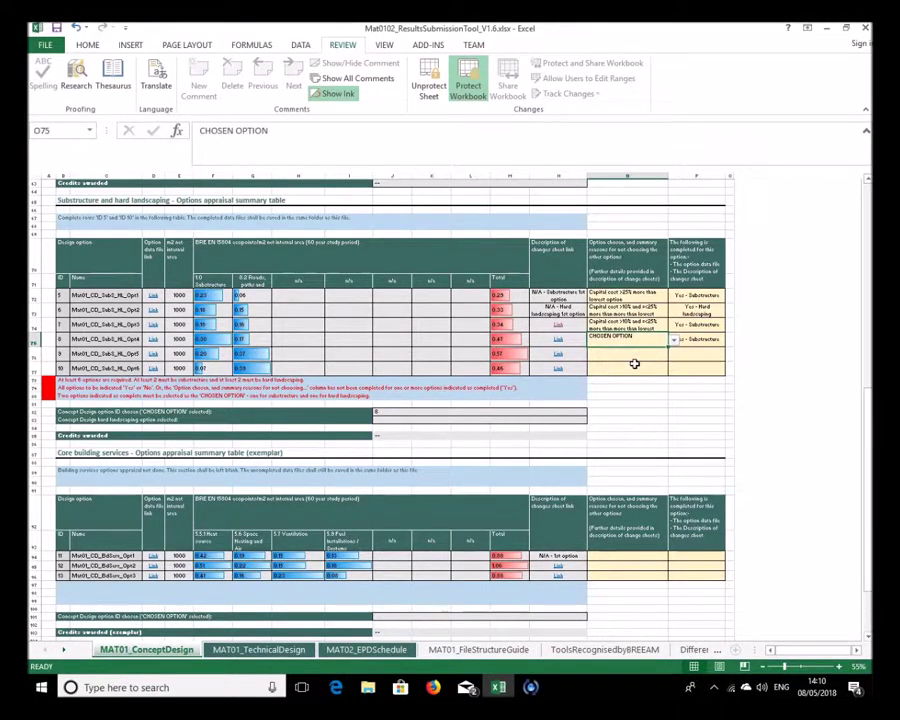
Mark option 9 completed as "Yes - Hard landscaping" with the reason "Capital cost >25% more than lowest option"
left_click(622, 356)
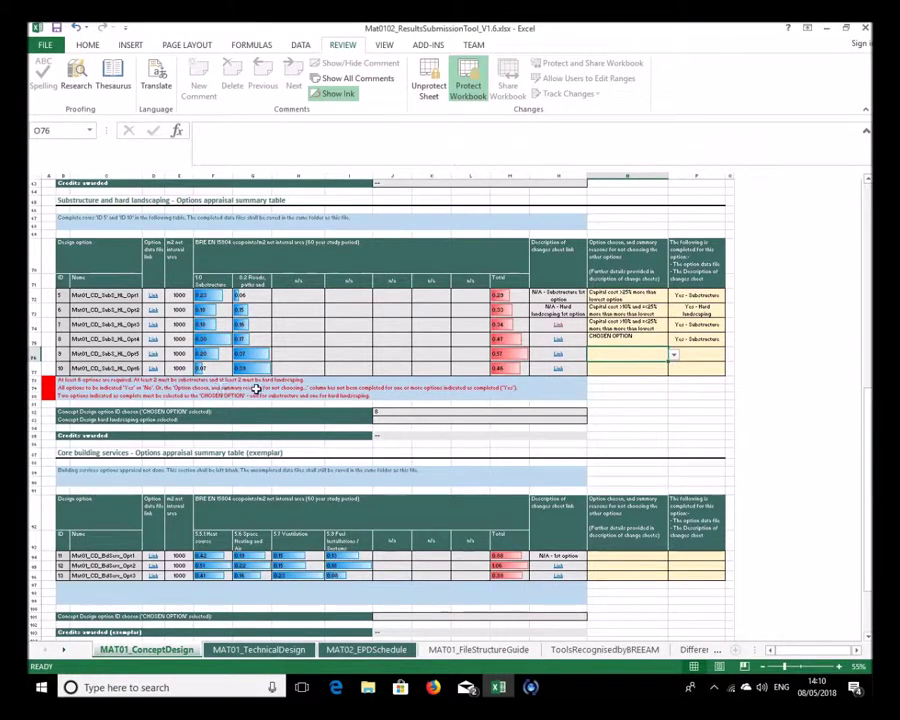
left_click(702, 311)
left_click(702, 350)
left_click(729, 355)
left_click(719, 372)
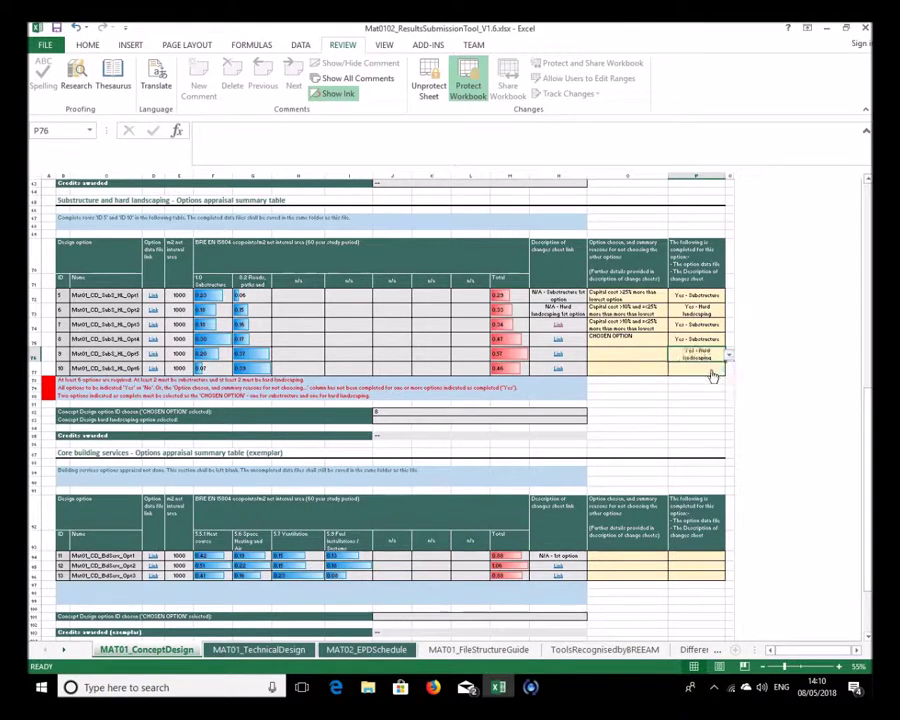
left_click(666, 369)
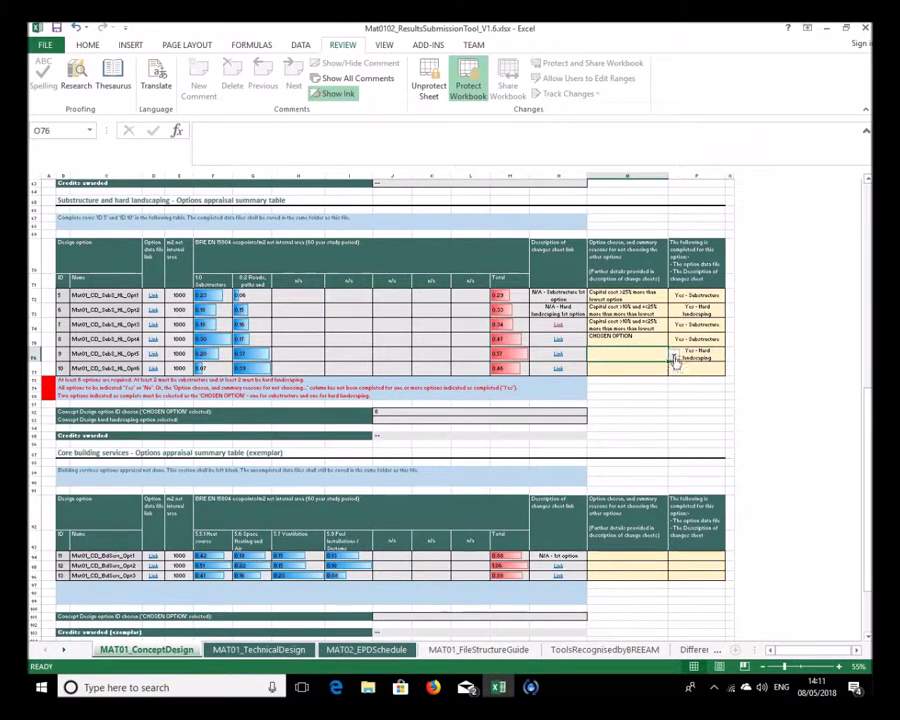
left_click(674, 358)
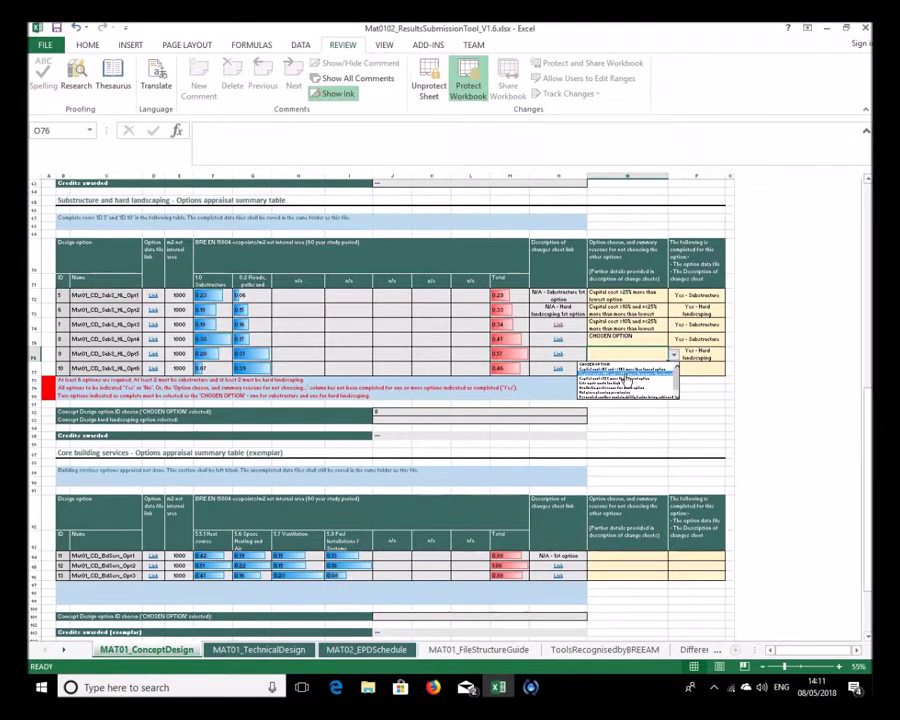
left_click(602, 382)
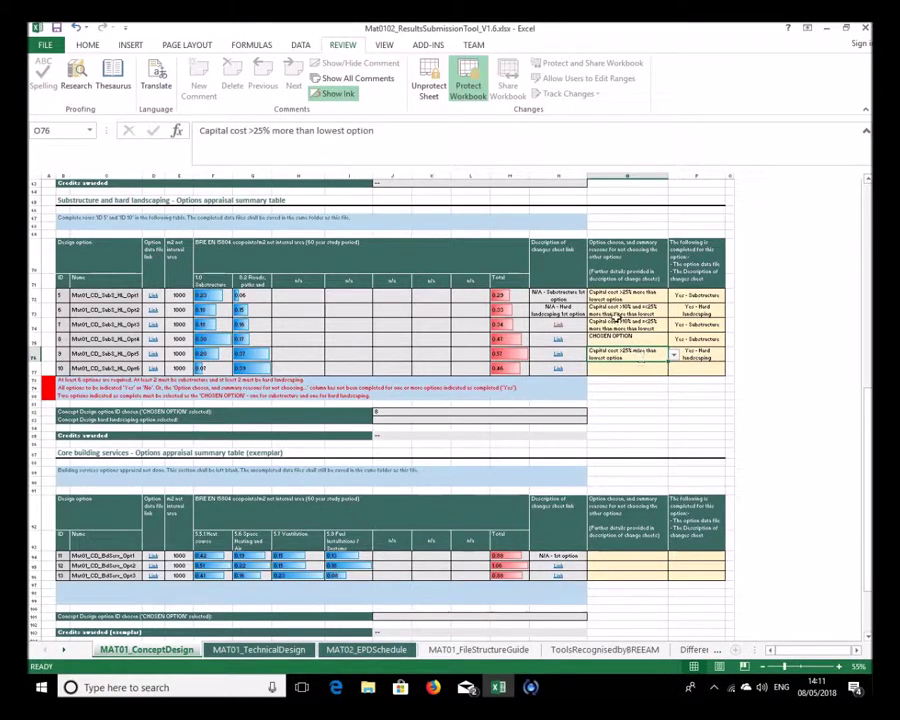
Mark option 10 completed as "Yes - Hard landscaping" and select it as the "CHOSEN OPTION"
left_click(698, 372)
left_click(729, 371)
left_click(716, 391)
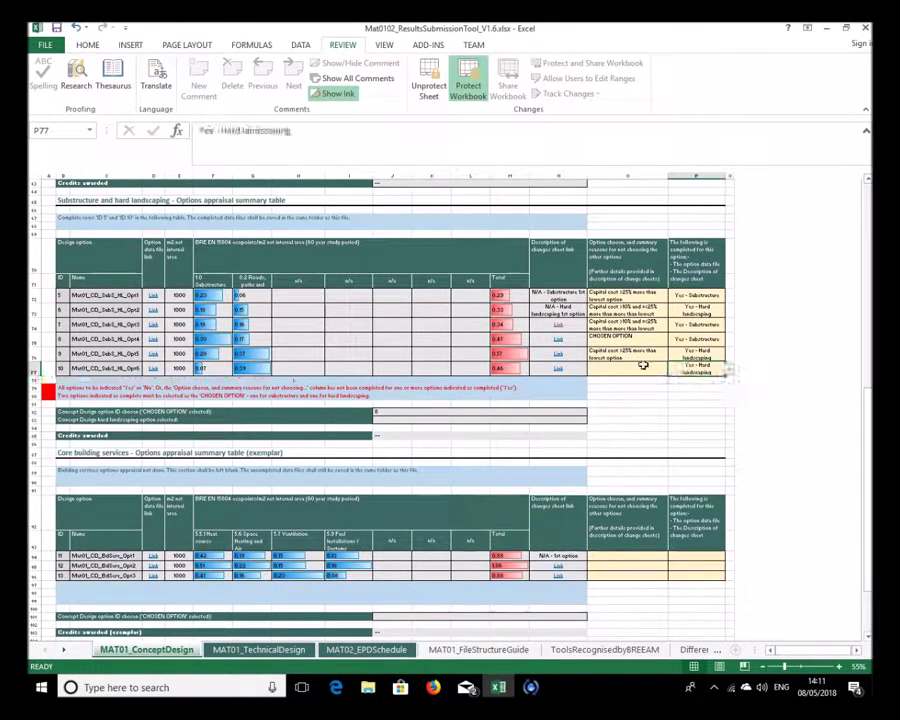
left_click(638, 368)
left_click(674, 370)
left_click(655, 382)
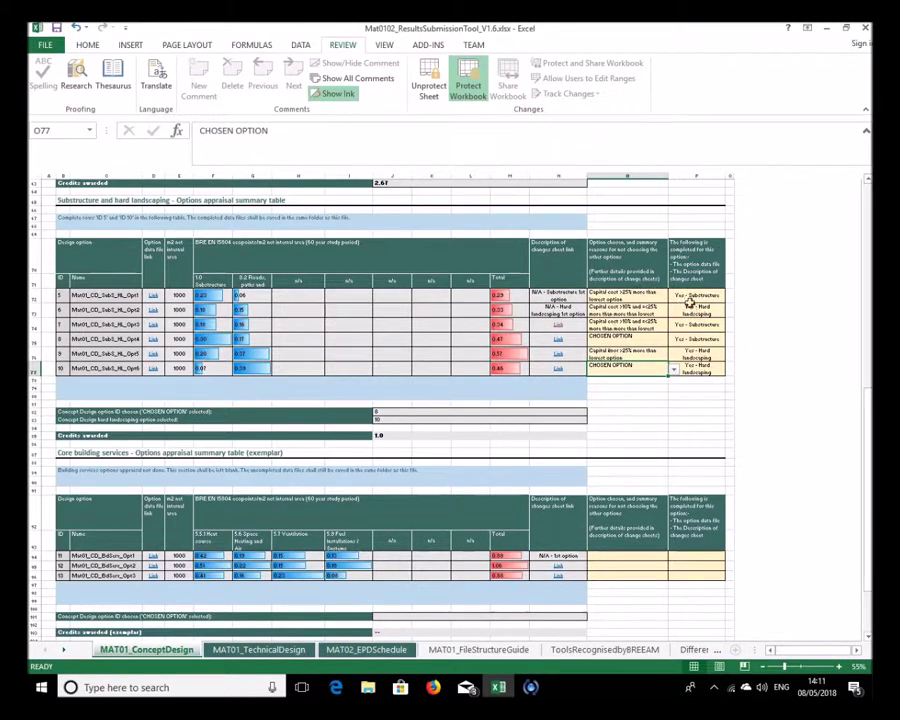
Check the chosen substructure and hard landscaping option IDs and the credits awarded below the table
left_click(391, 412)
left_click(388, 419)
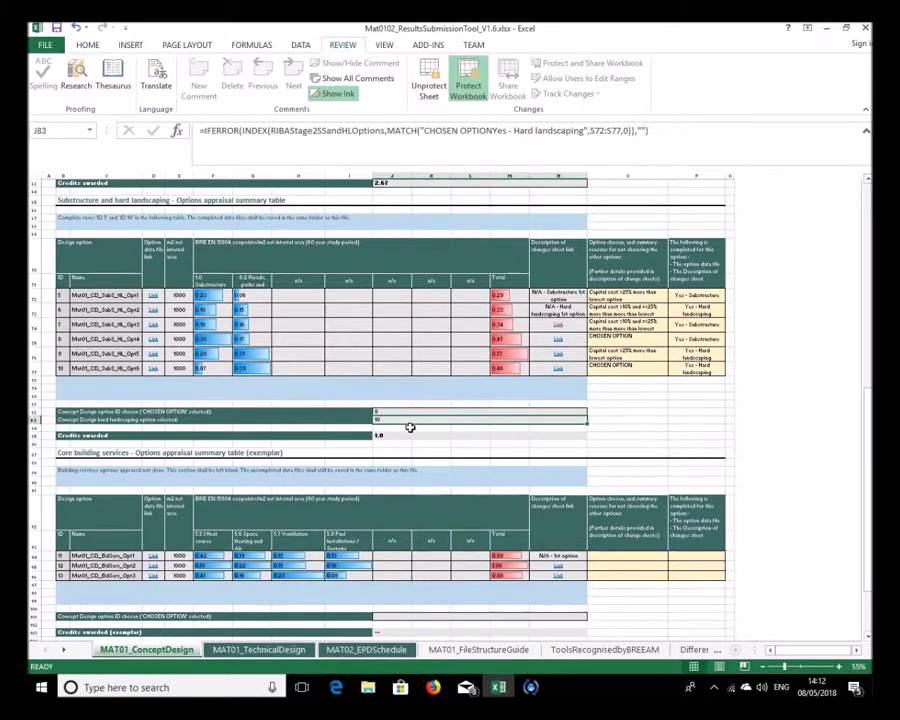
left_click(395, 436)
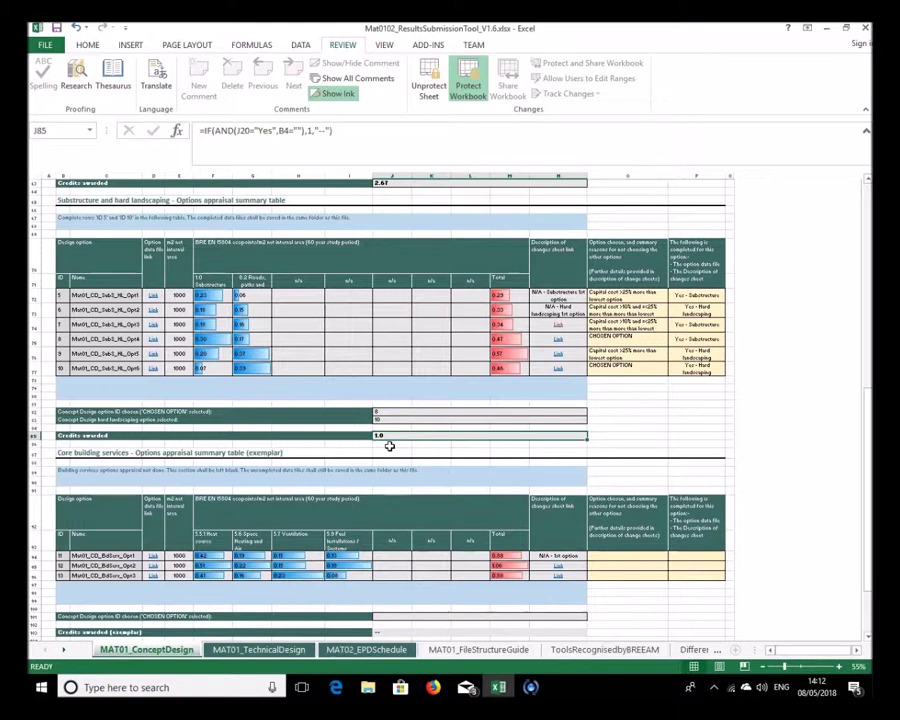
Clear option 10's choice and completion entries in the substructure and hard landscaping table
left_click(706, 370)
left_click(729, 372)
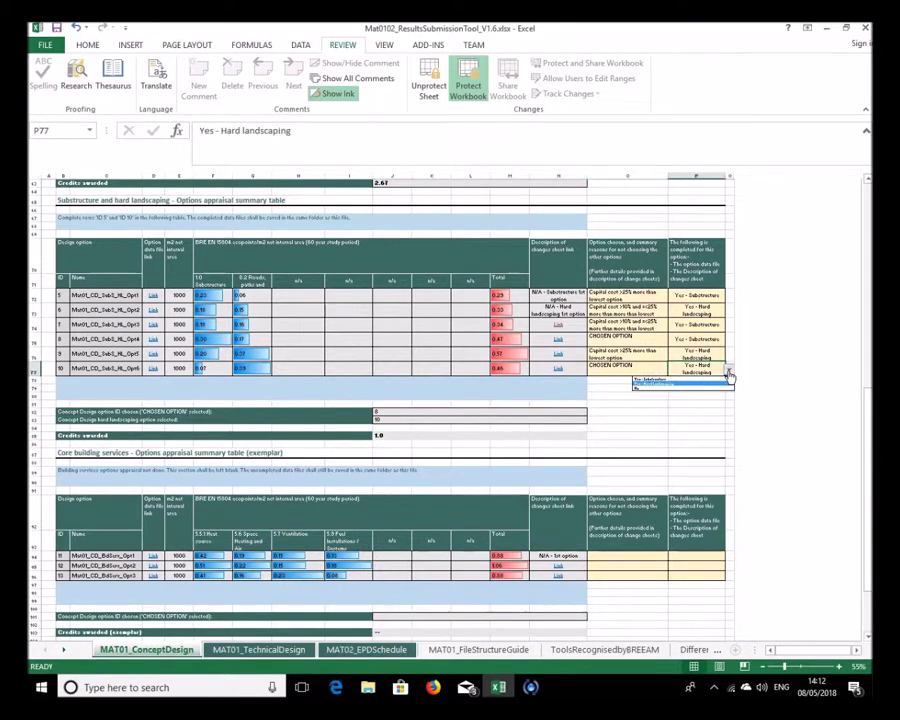
left_click(640, 364)
left_click(636, 356)
left_click(640, 367)
key("Delete")
left_click(691, 354)
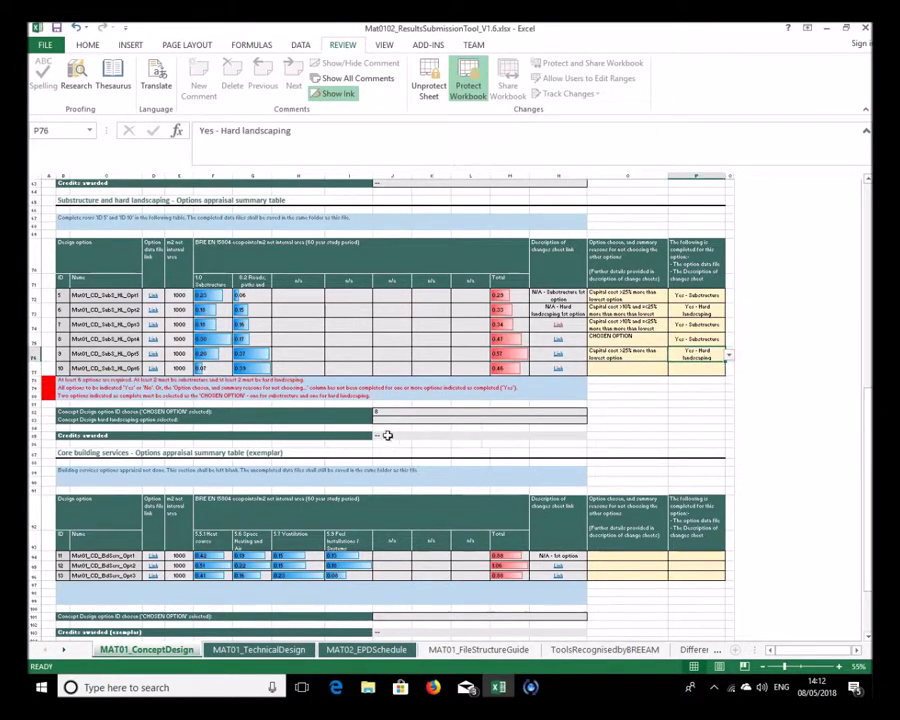
Set option 10 back to completed as "Yes - Hard landscaping" and to "CHOSEN OPTION"
left_click(645, 370)
left_click(710, 368)
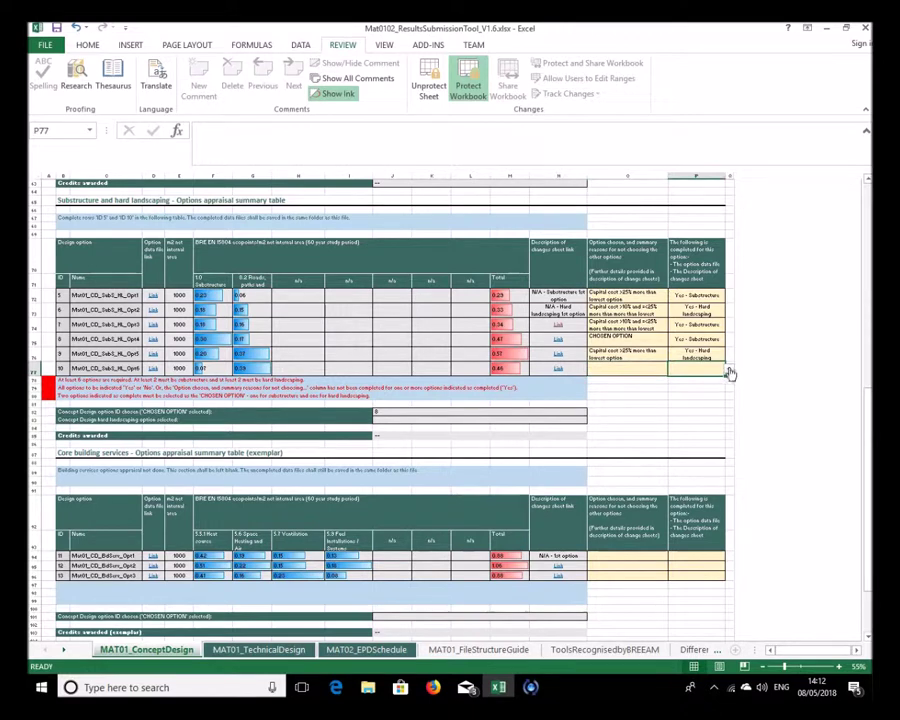
left_click(729, 372)
left_click(705, 384)
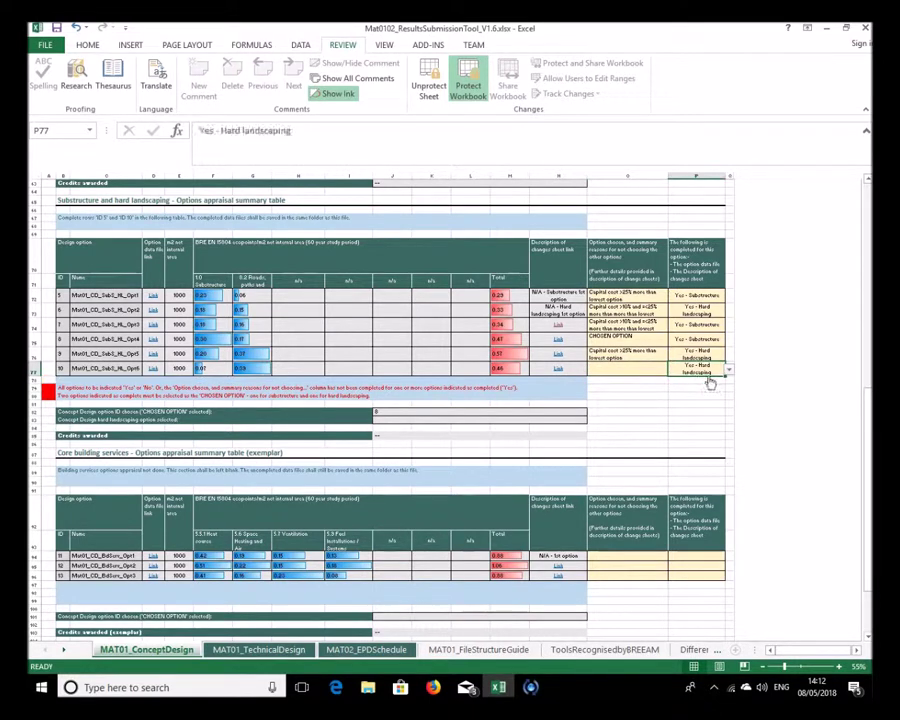
left_click(673, 374)
left_click(673, 370)
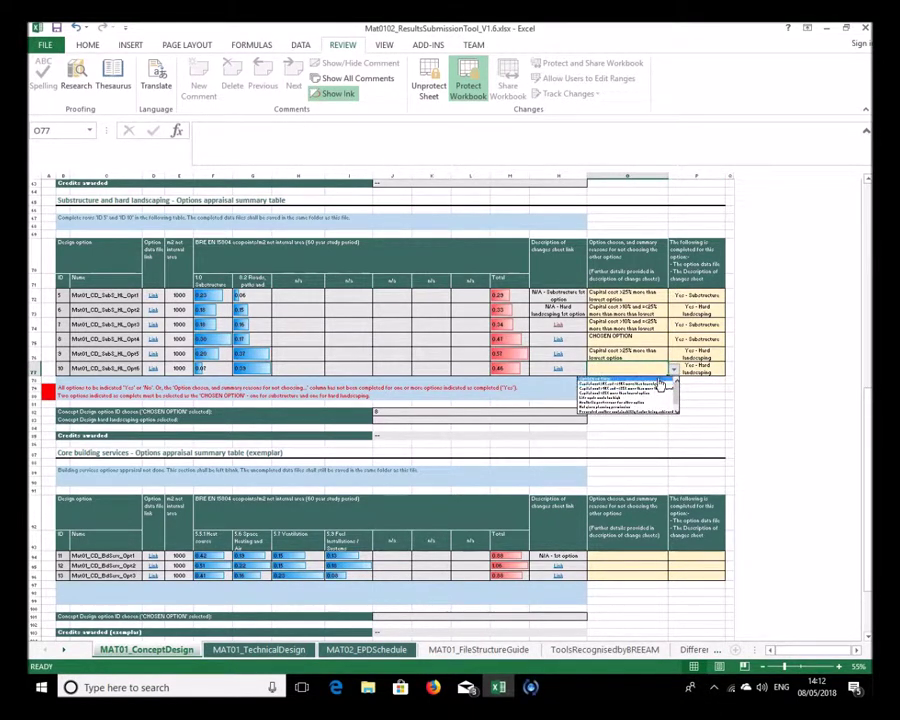
left_click(663, 386)
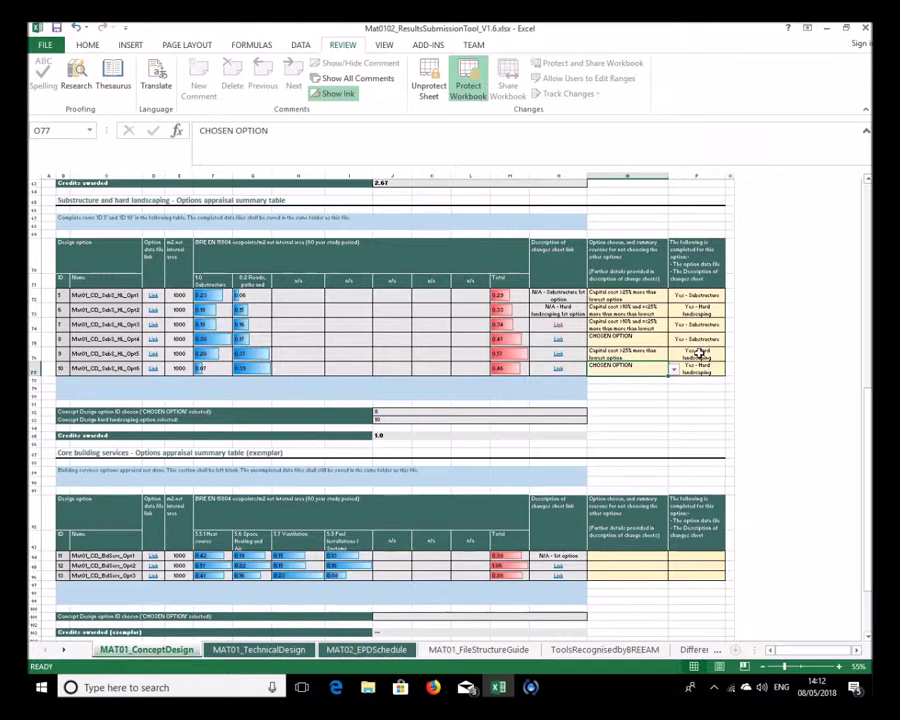
Change option 9's completion entry to "Yes - Substructure" and its reason for not being chosen to "Not given planning permission"
left_click(700, 353)
left_click(729, 358)
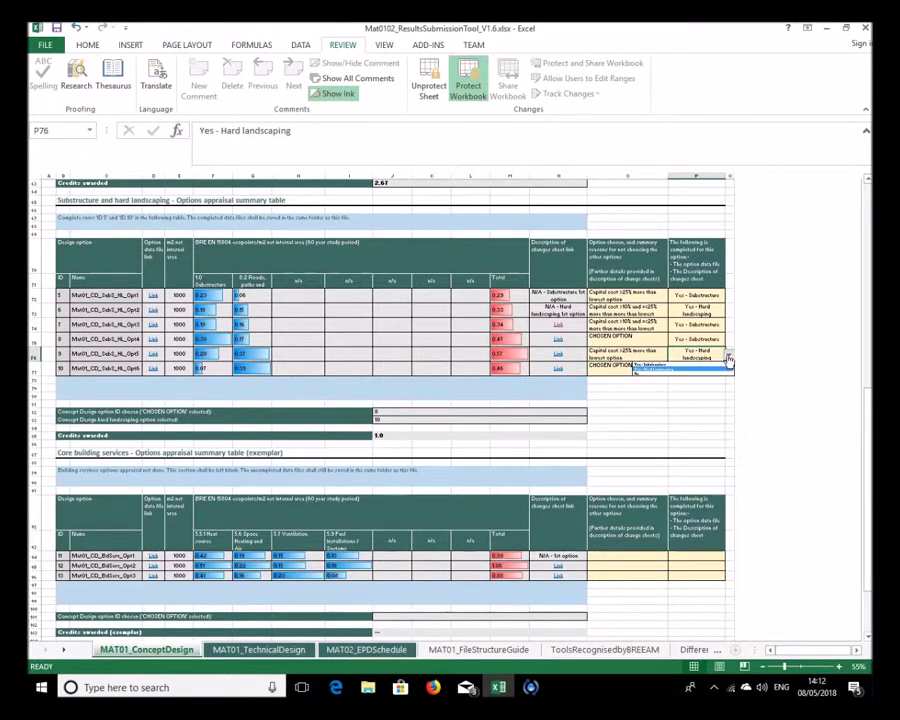
left_click(716, 369)
left_click(661, 358)
left_click(672, 355)
left_click(649, 390)
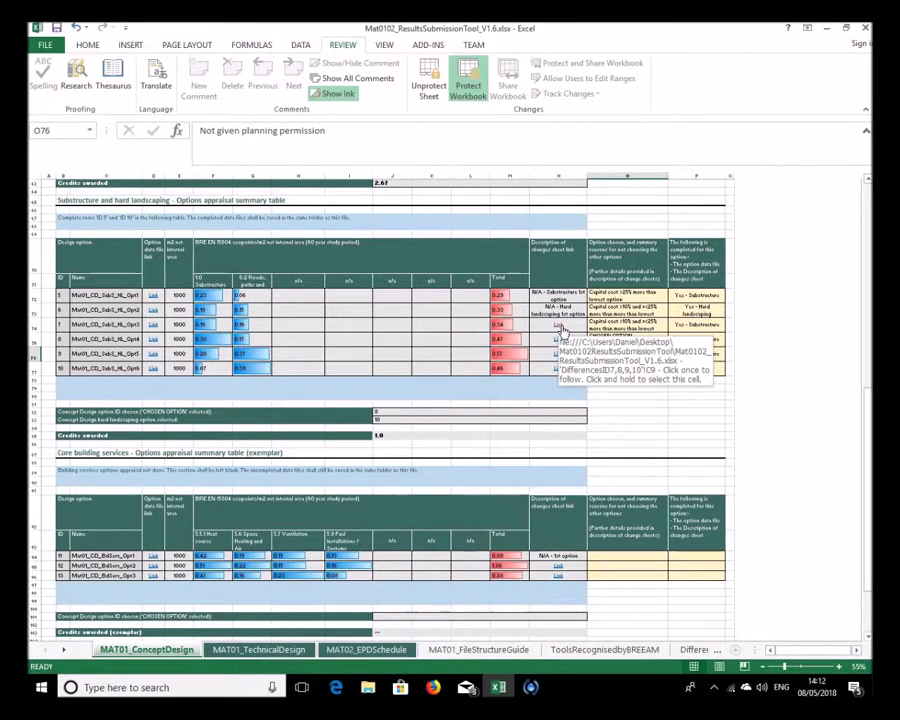
Open option 7's description of changes sheet and examine the change and reason fields for options 7 to 10
left_click(561, 327)
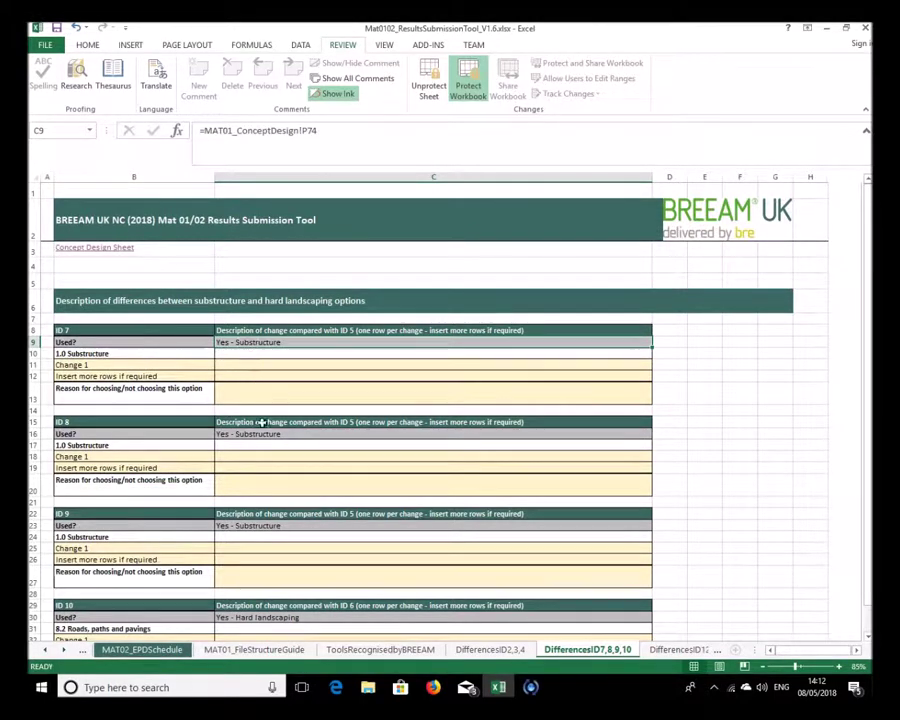
scroll(259, 484, "down", 3)
scroll(250, 370, "up", 3)
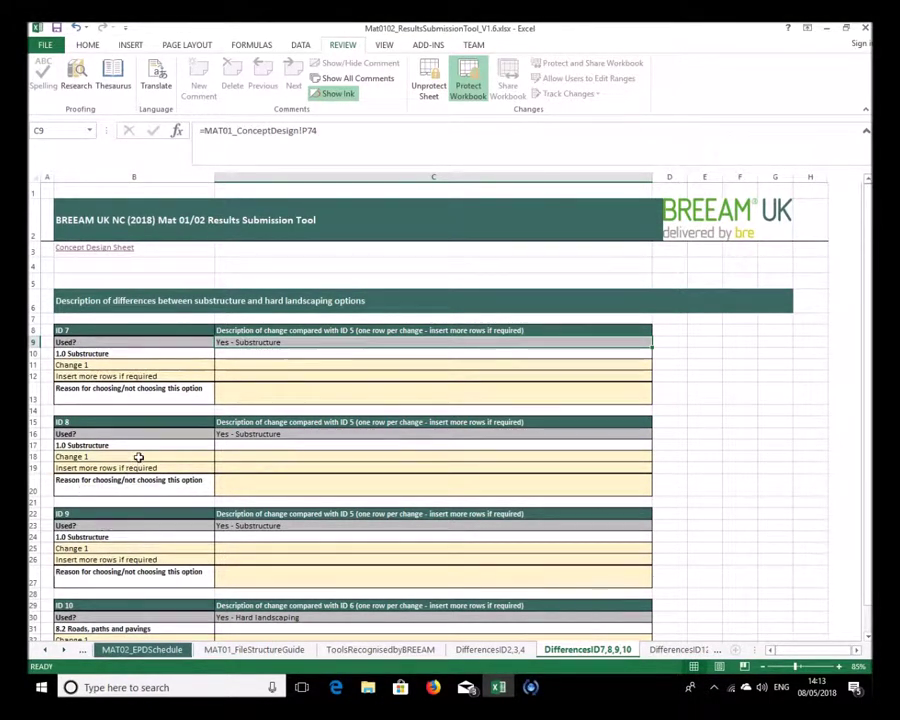
left_click(238, 366)
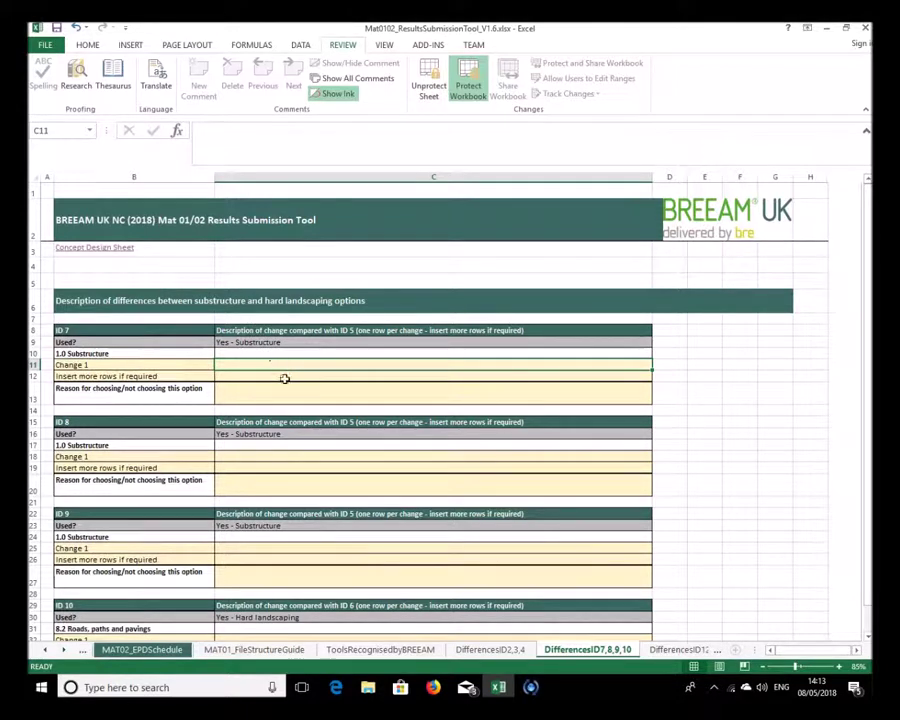
scroll(273, 450, "down", 2)
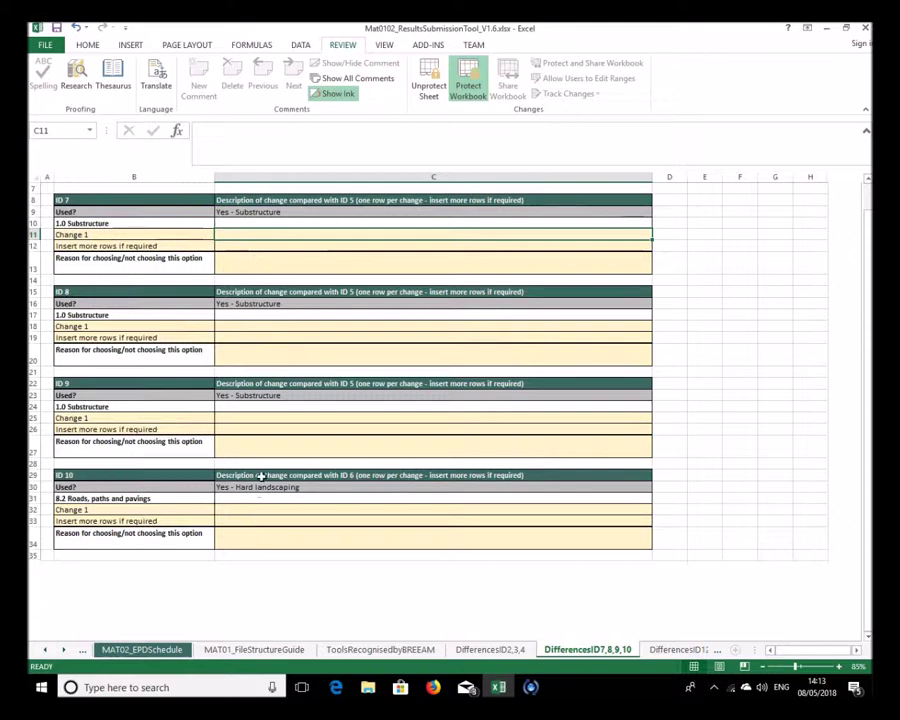
scroll(277, 477, "up", 2)
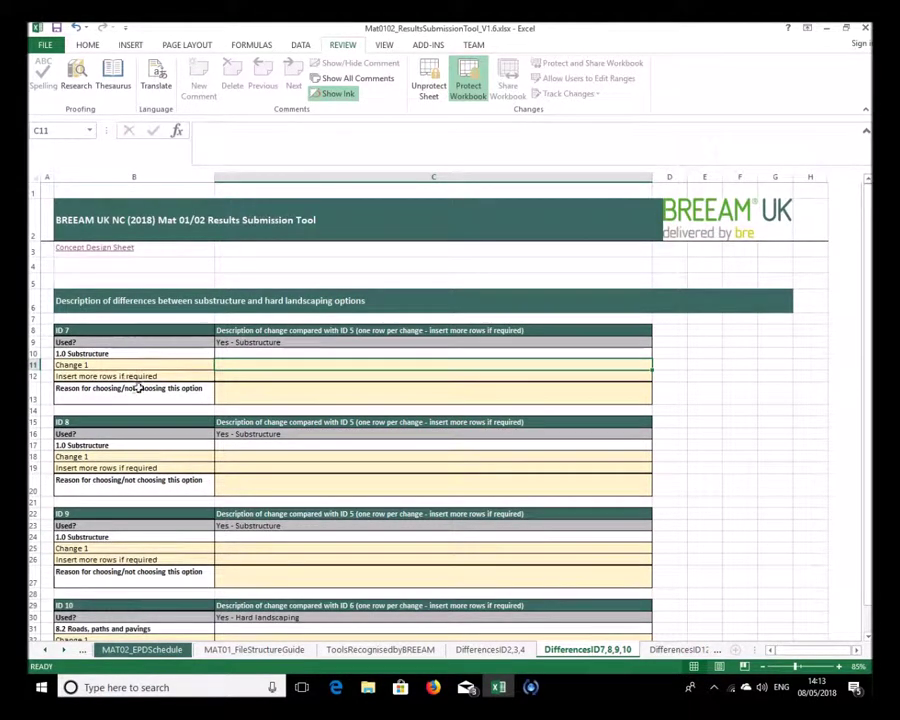
left_click(257, 393)
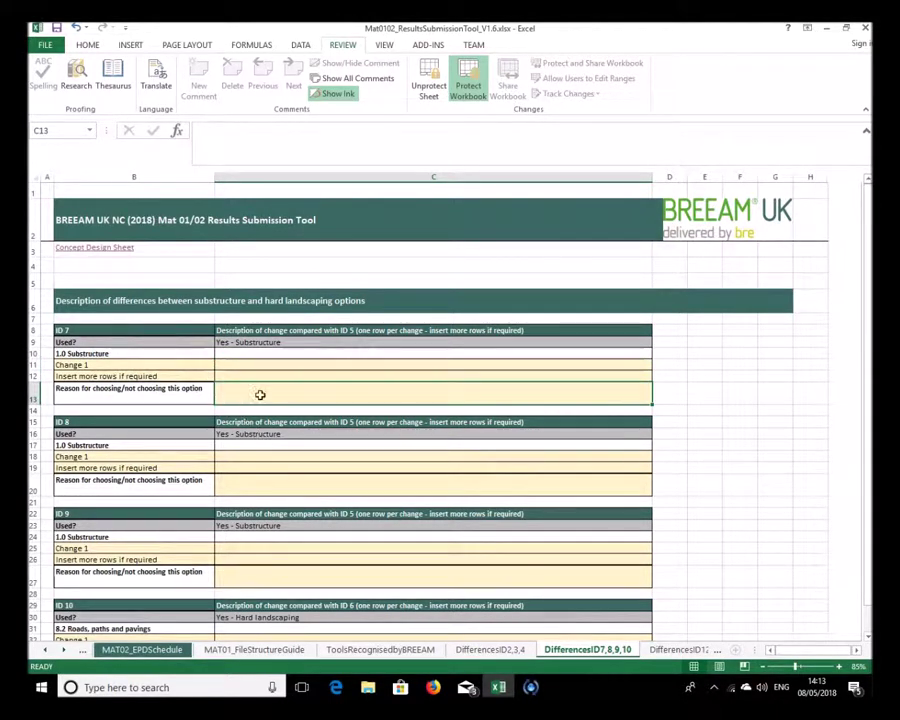
Back on the Concept Design sheet, set the core building services options appraisal to "Yes" and review its summary table
left_click(111, 253)
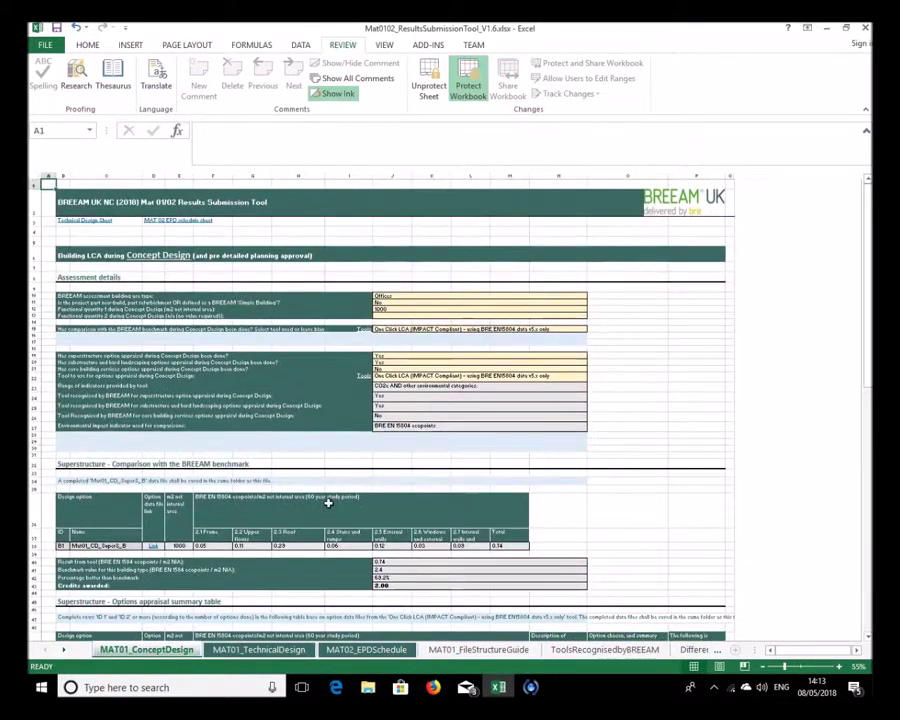
scroll(327, 500, "down", 17)
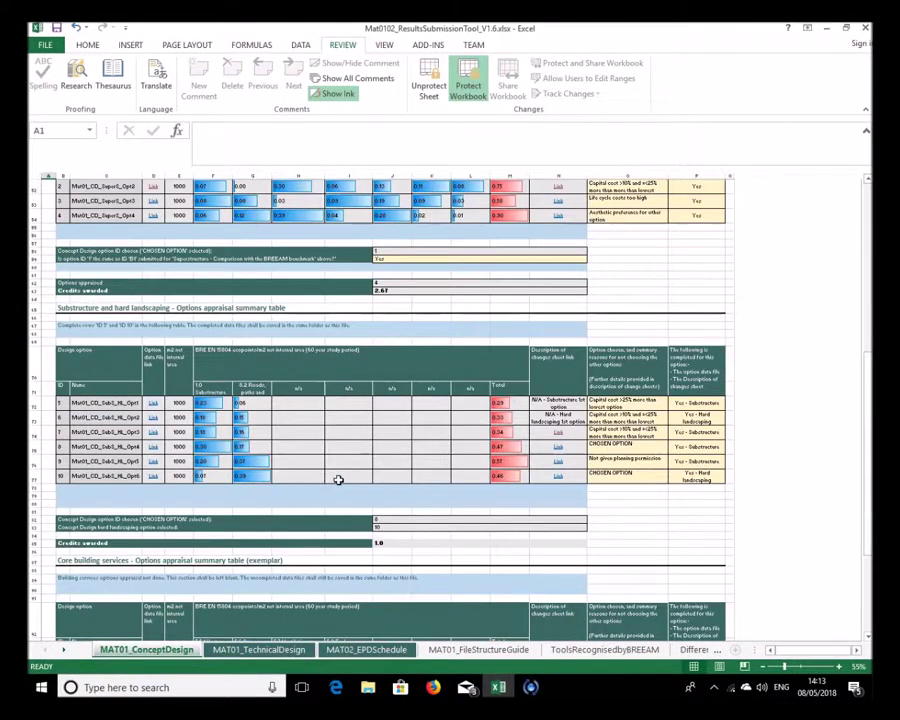
scroll(338, 480, "down", 6)
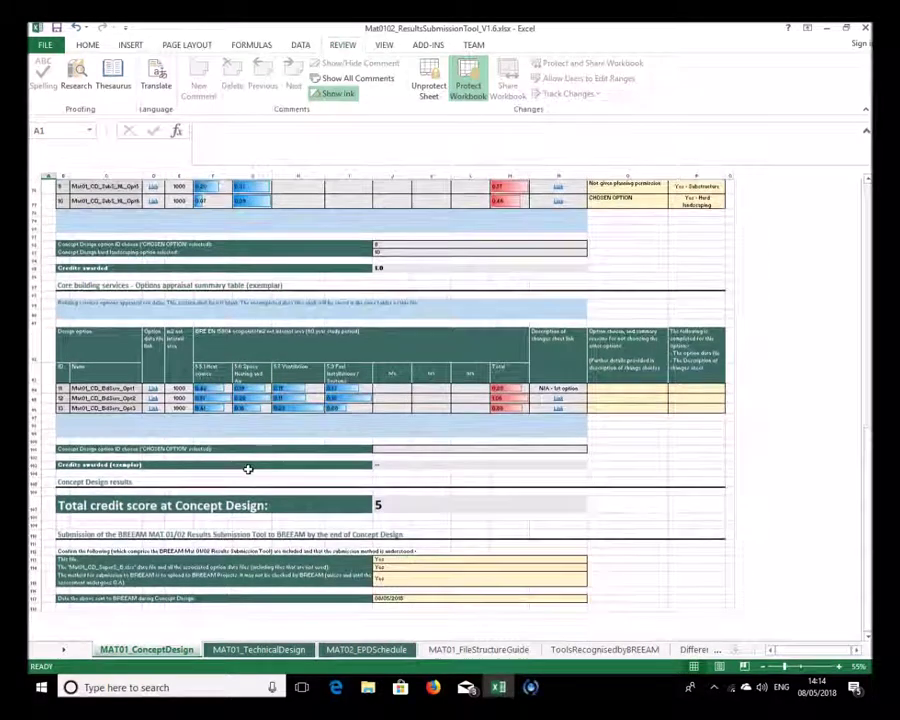
scroll(241, 478, "up", 20)
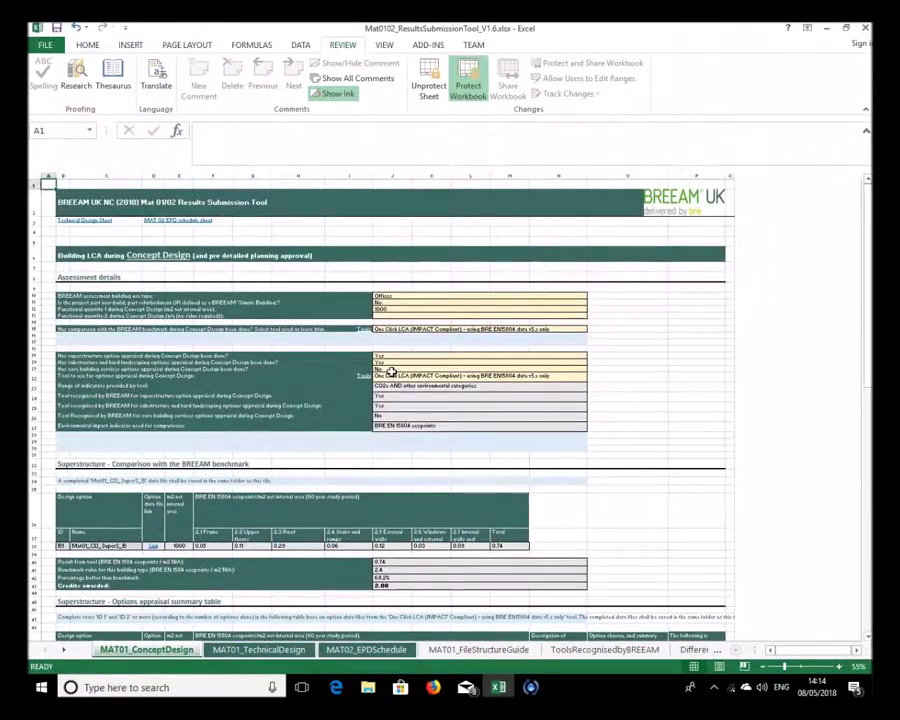
left_click(392, 369)
left_click(591, 370)
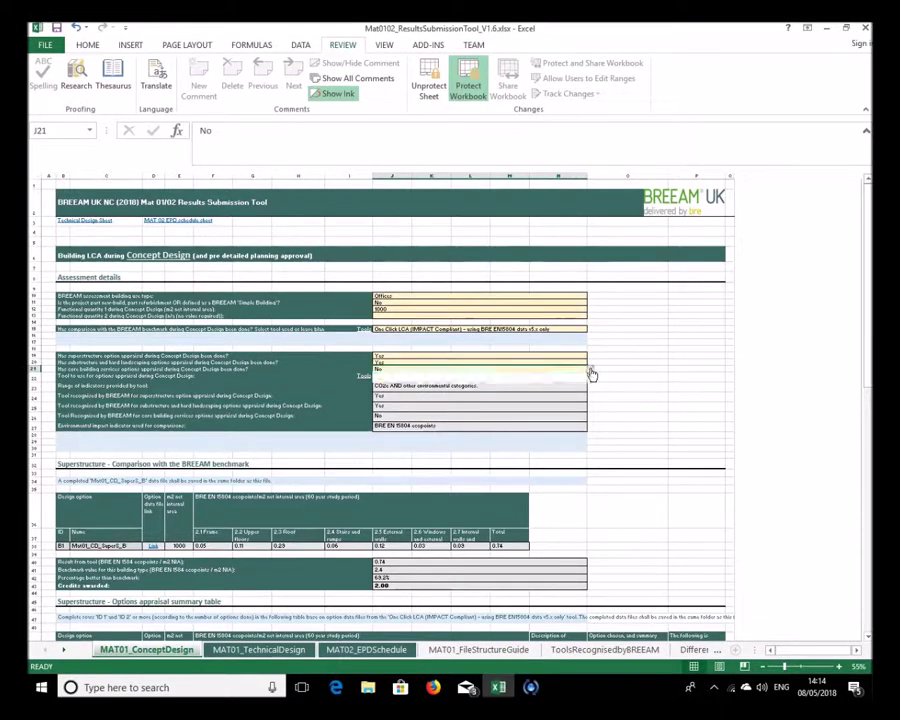
left_click(582, 378)
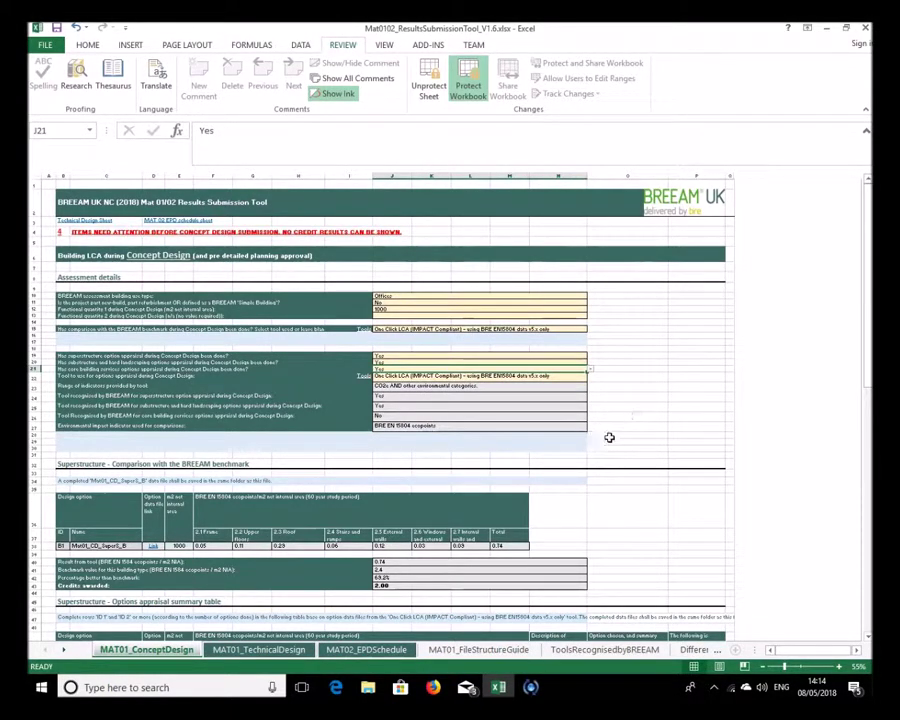
scroll(601, 476, "down", 15)
scroll(571, 481, "down", 6)
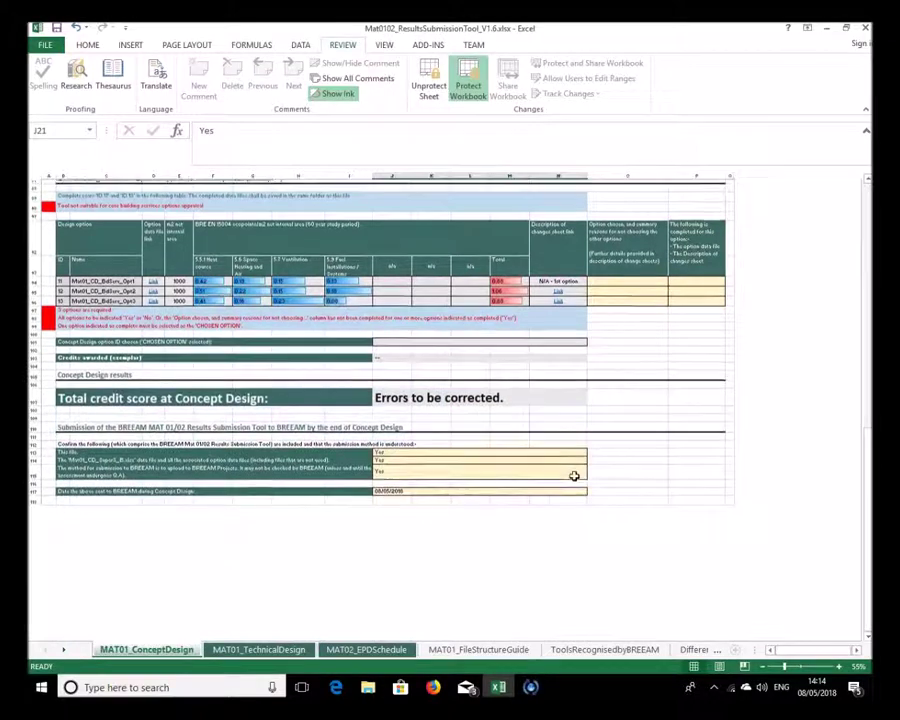
scroll(572, 474, "up", 3)
scroll(573, 476, "up", 5)
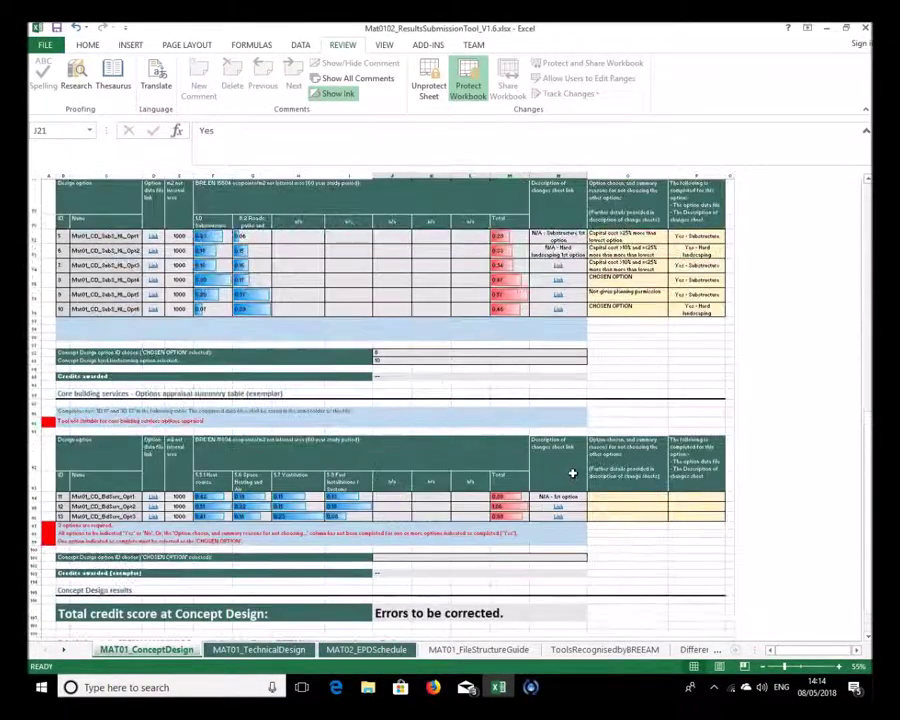
Change the tool used for the Concept Design options appraisal to "One Click LCA (LCA for BREEAM UK)"
scroll(131, 436, "up", 5)
scroll(131, 436, "up", 1)
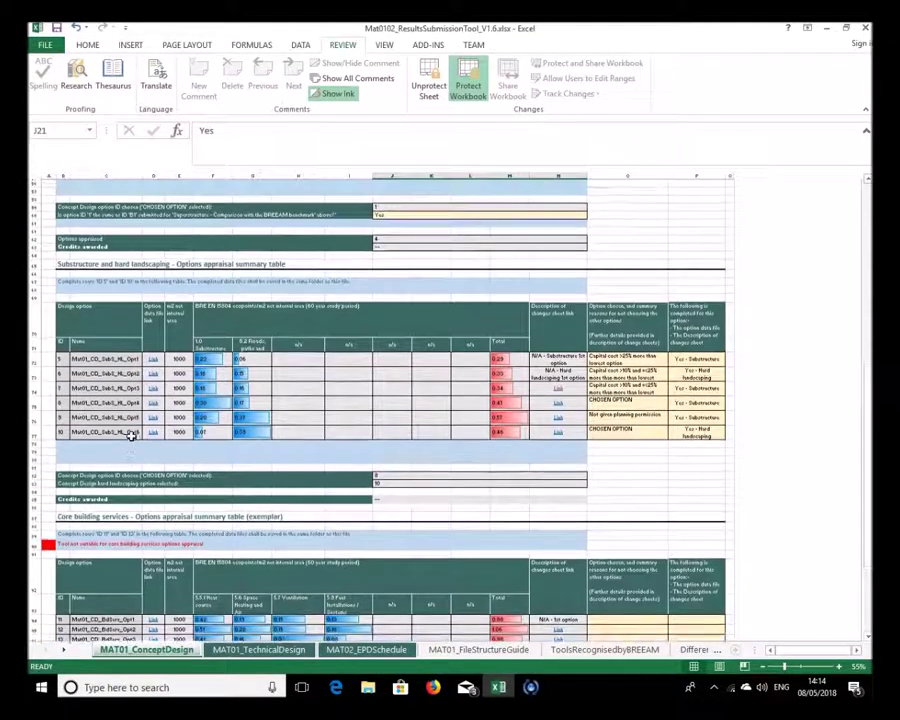
scroll(131, 436, "down", 3)
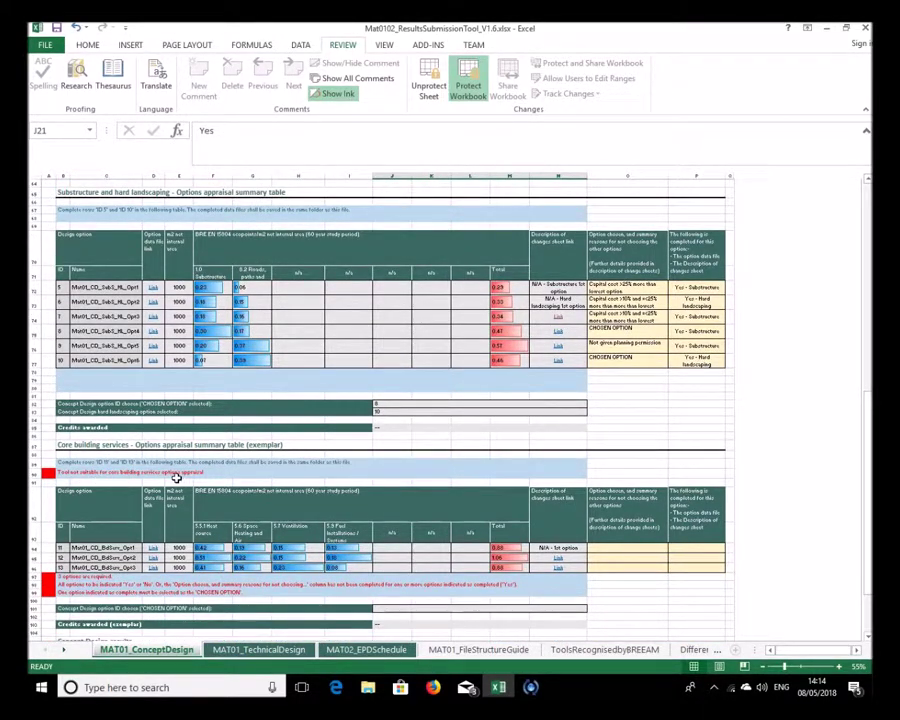
left_click_drag(866, 480, 866, 474)
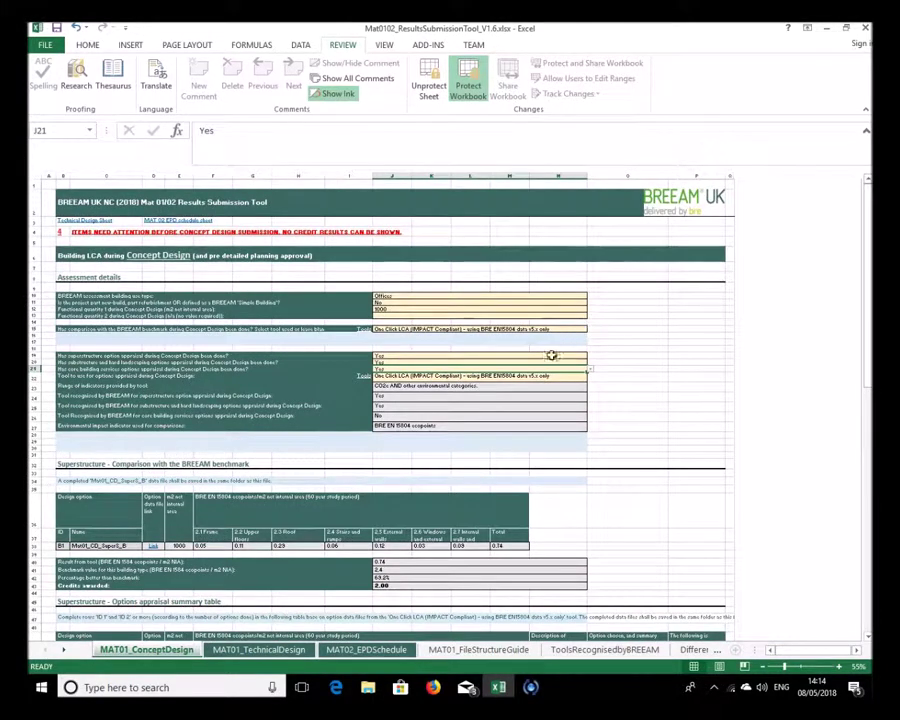
left_click(501, 377)
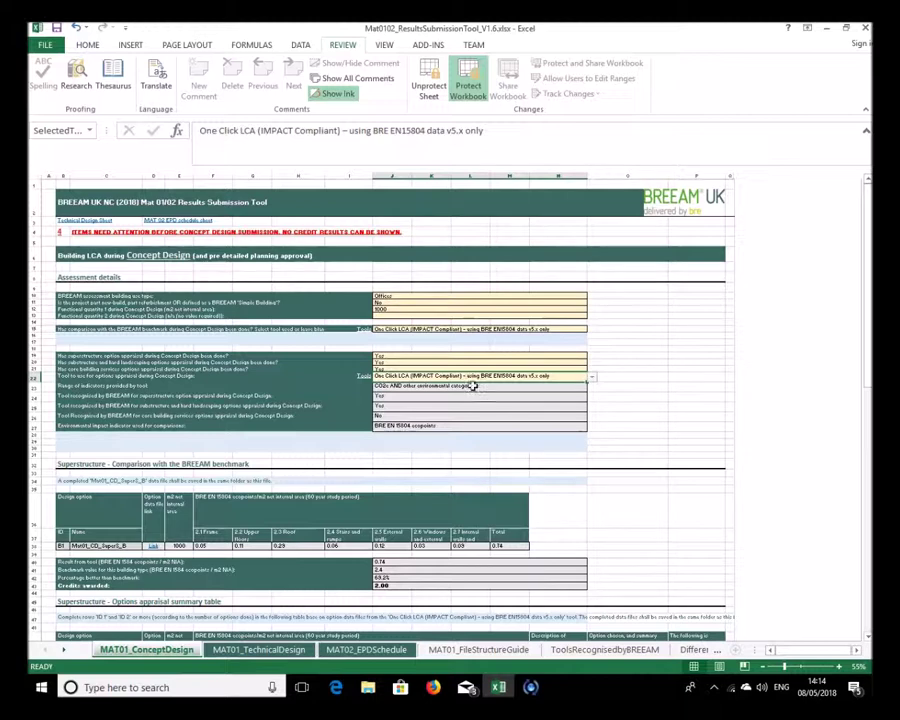
left_click(593, 379)
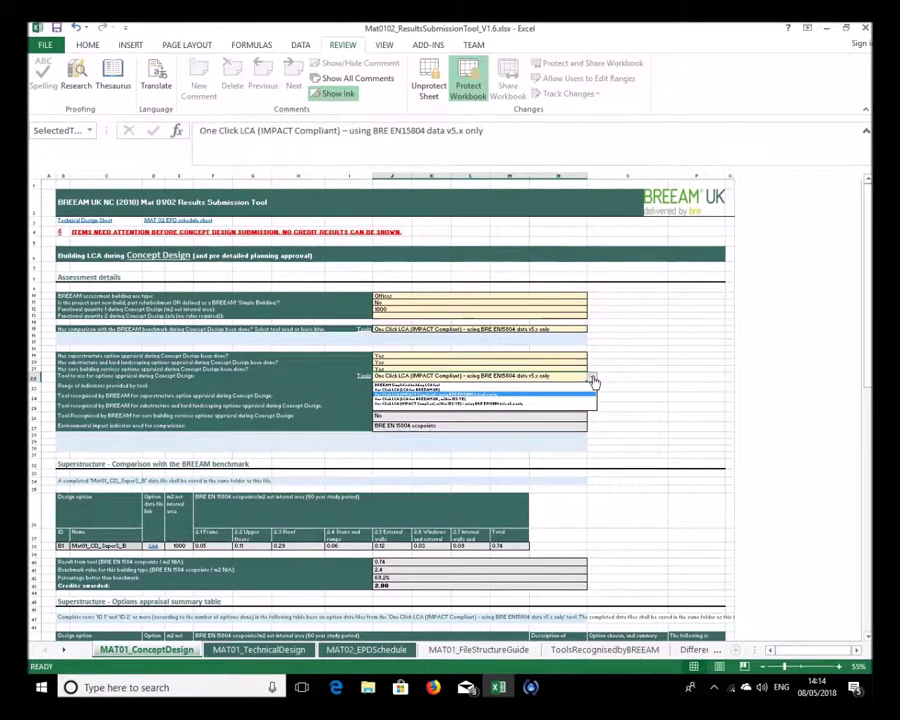
left_click(540, 396)
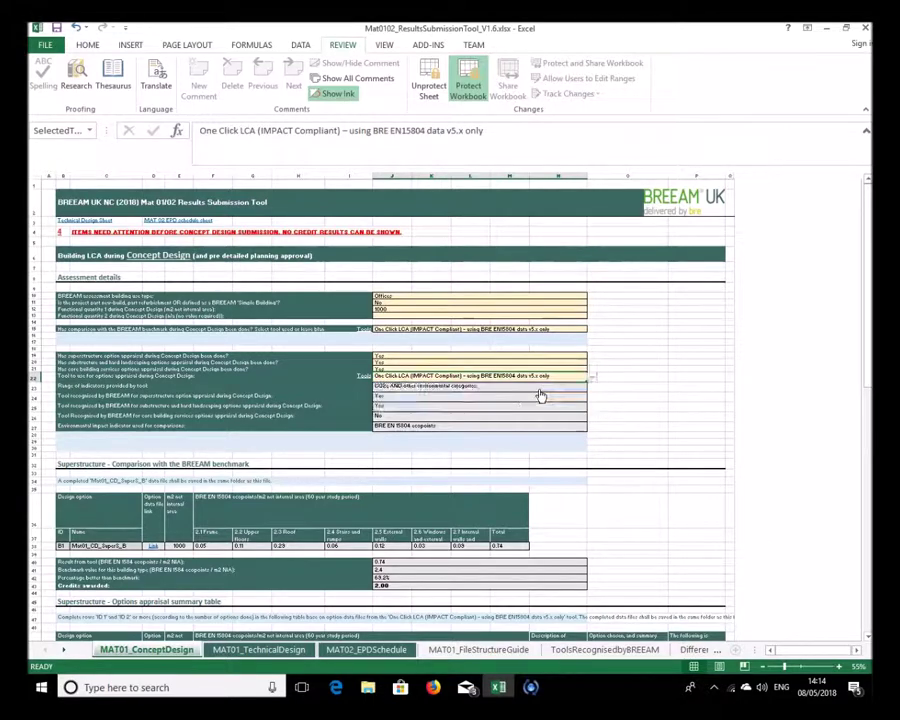
Mark core building services options 11, 12 and 13 as completed with "Yes"
left_click_drag(866, 318, 862, 374)
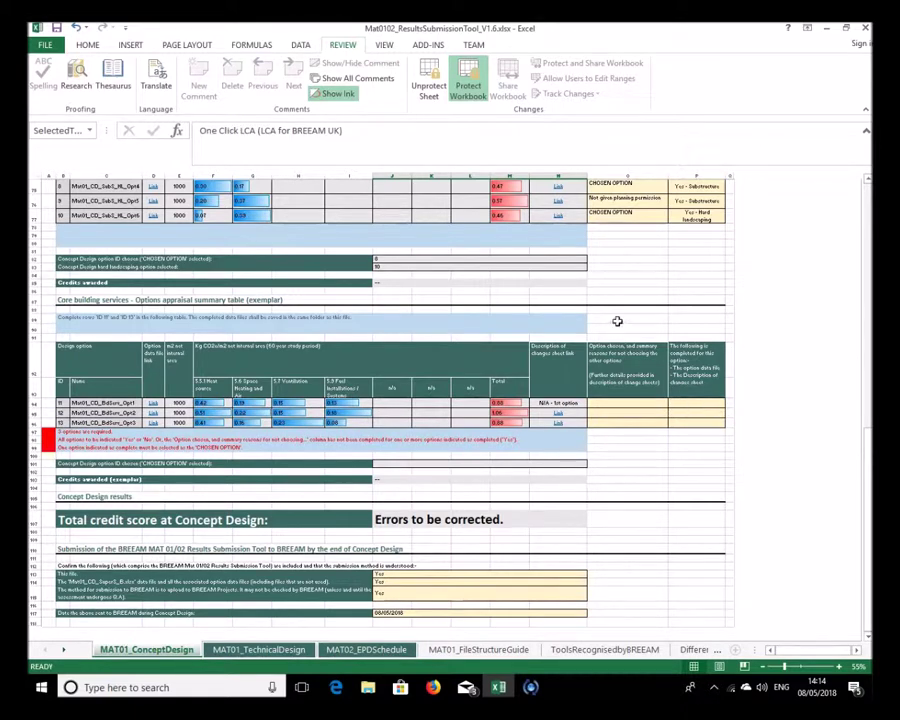
left_click(688, 404)
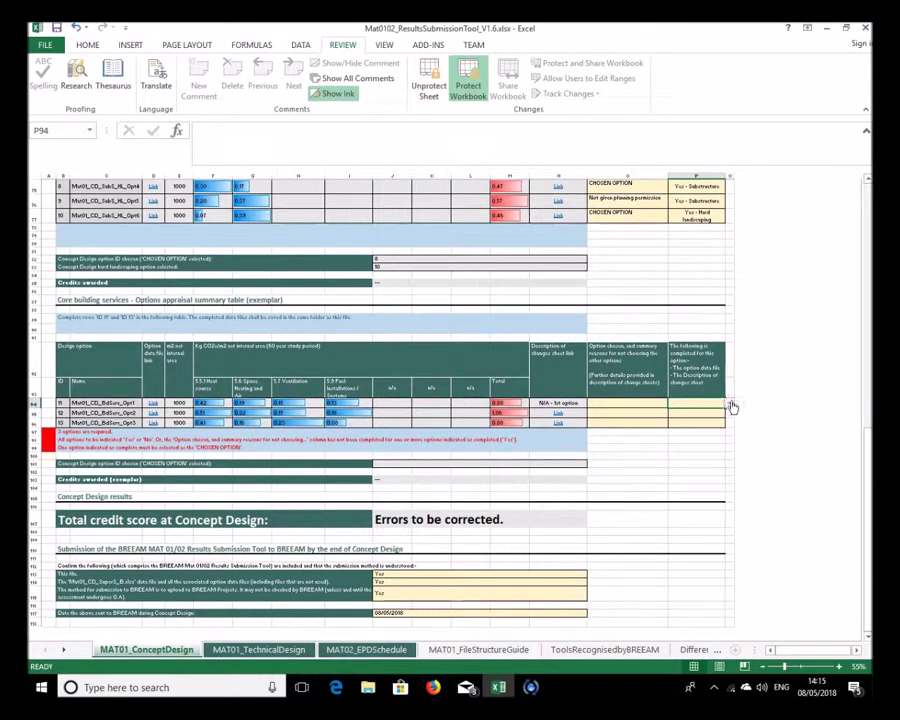
left_click(730, 405)
left_click(704, 411)
key("Return")
left_click(729, 417)
left_click(701, 422)
key("Return")
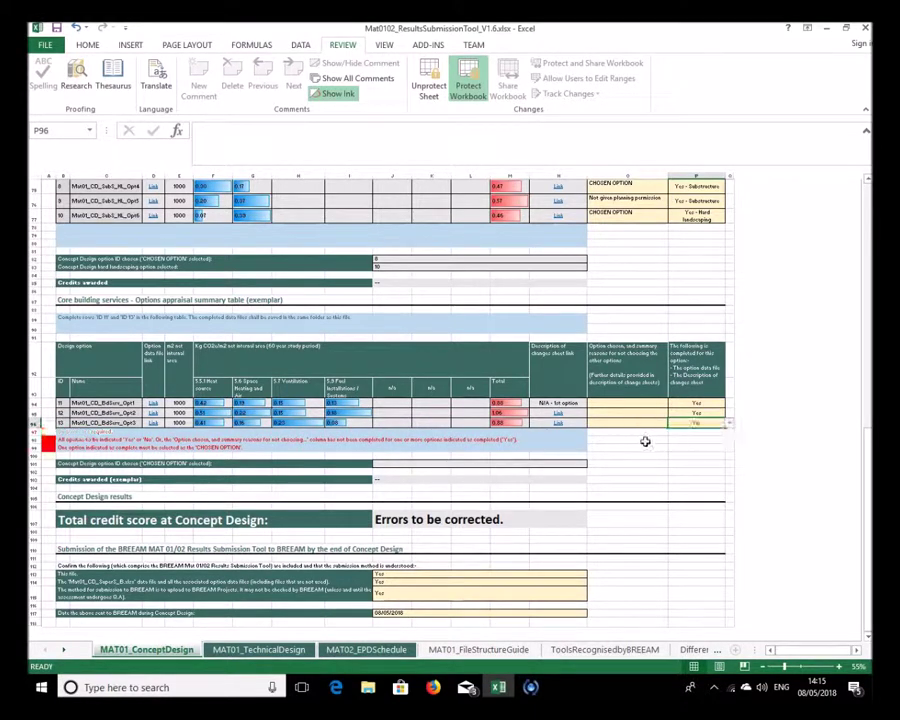
Set the reason for option 11 to "Capital cost >25% more than lowest option", option 12 to "Life cycle costs too high" and option 13 to "CHOSEN OPTION"
left_click(618, 405)
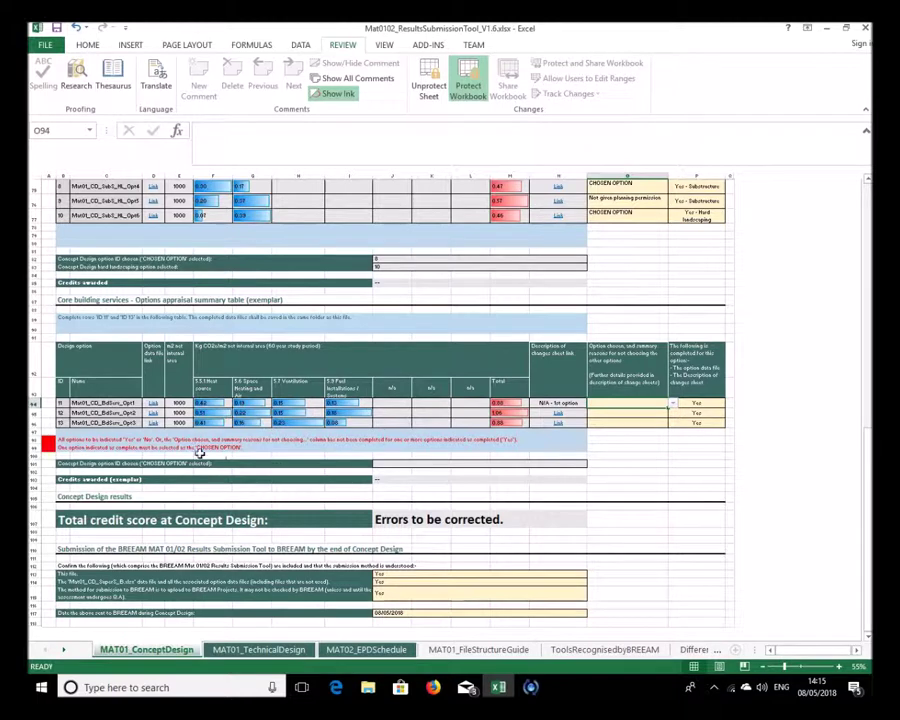
left_click(675, 404)
left_click(635, 416)
left_click(643, 420)
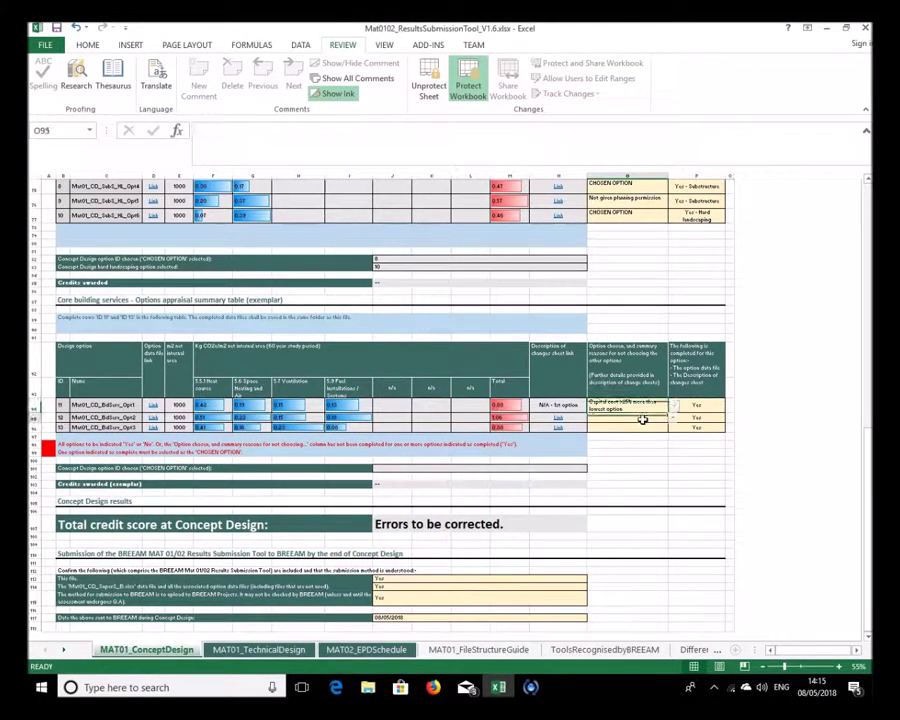
left_click(673, 417)
left_click(646, 437)
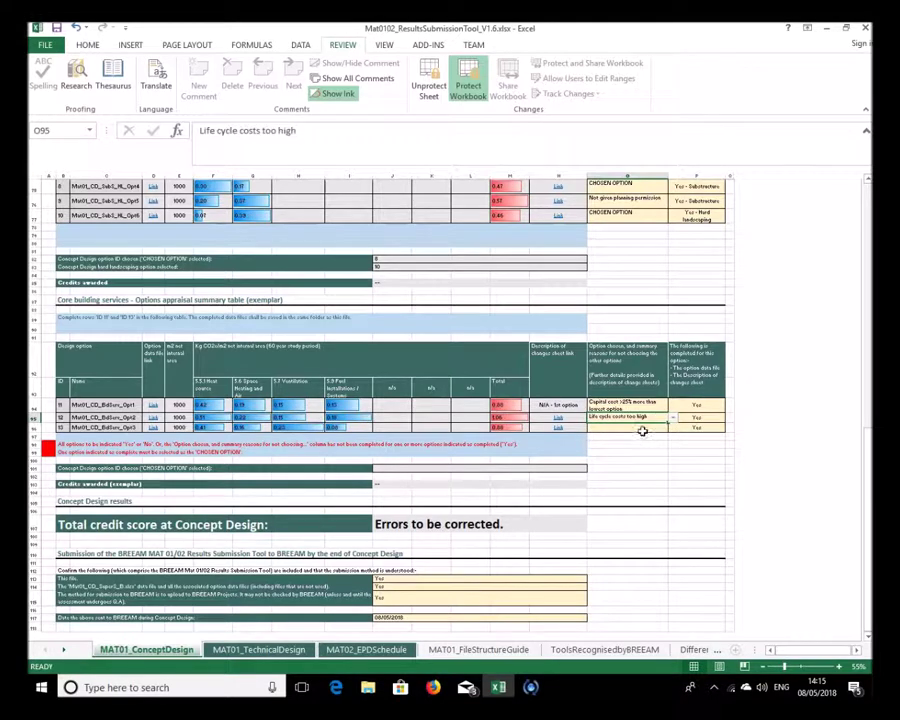
left_click(643, 428)
left_click(673, 428)
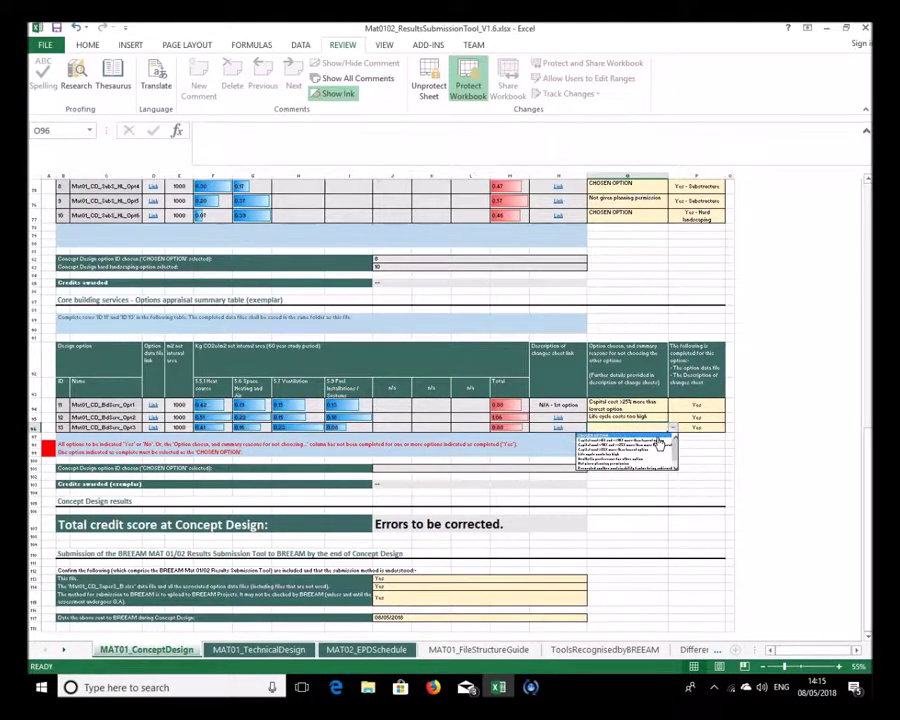
left_click(658, 441)
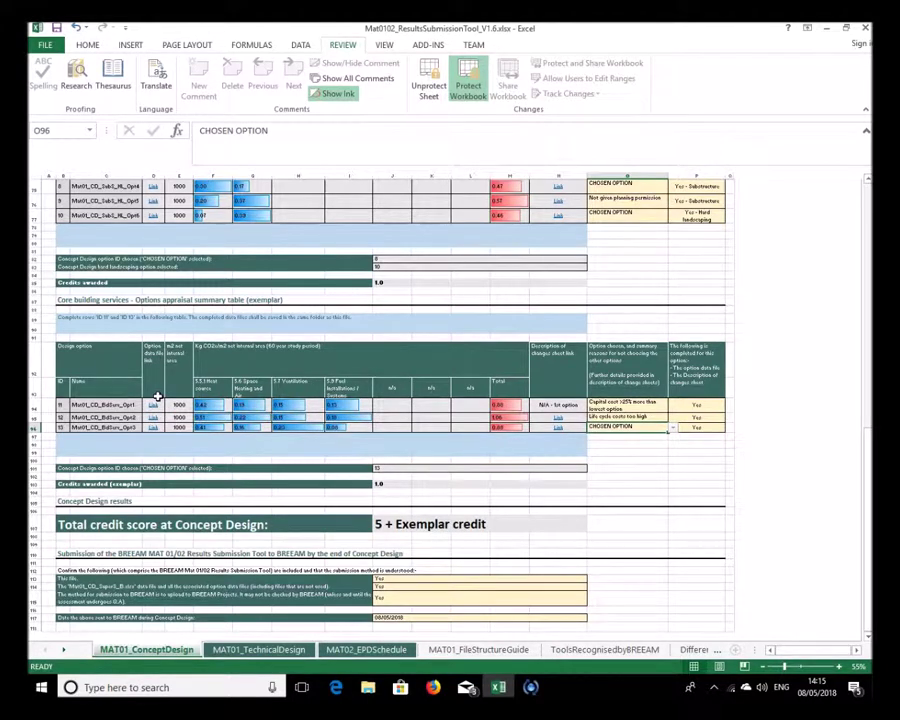
Open the description of changes sheet for core building services options 12 and 13 and examine its change and reason fields
left_click(557, 425)
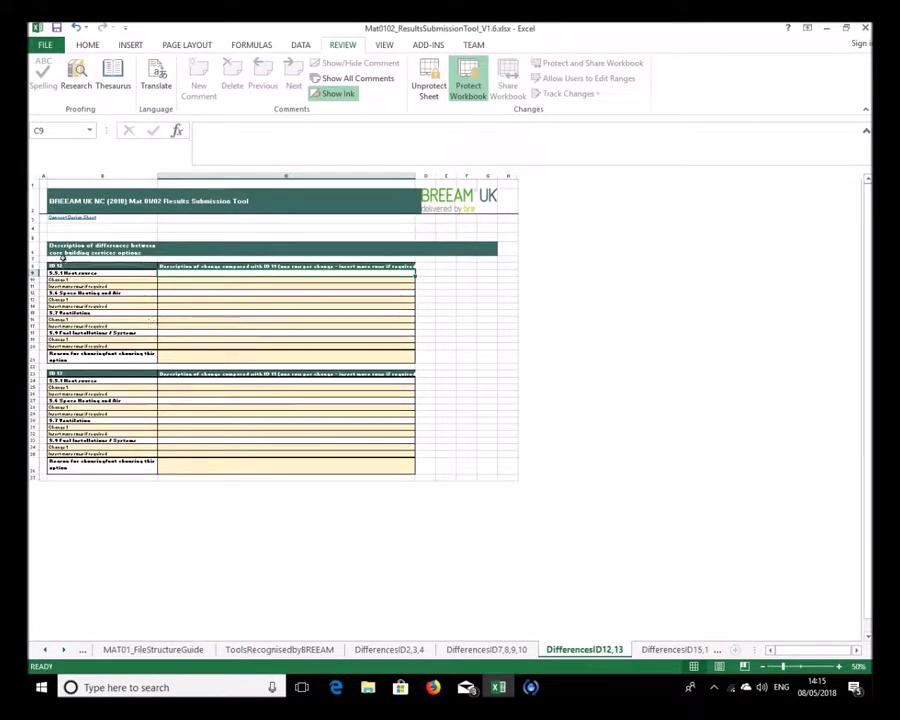
scroll(62, 256, "up", 3, "ctrl")
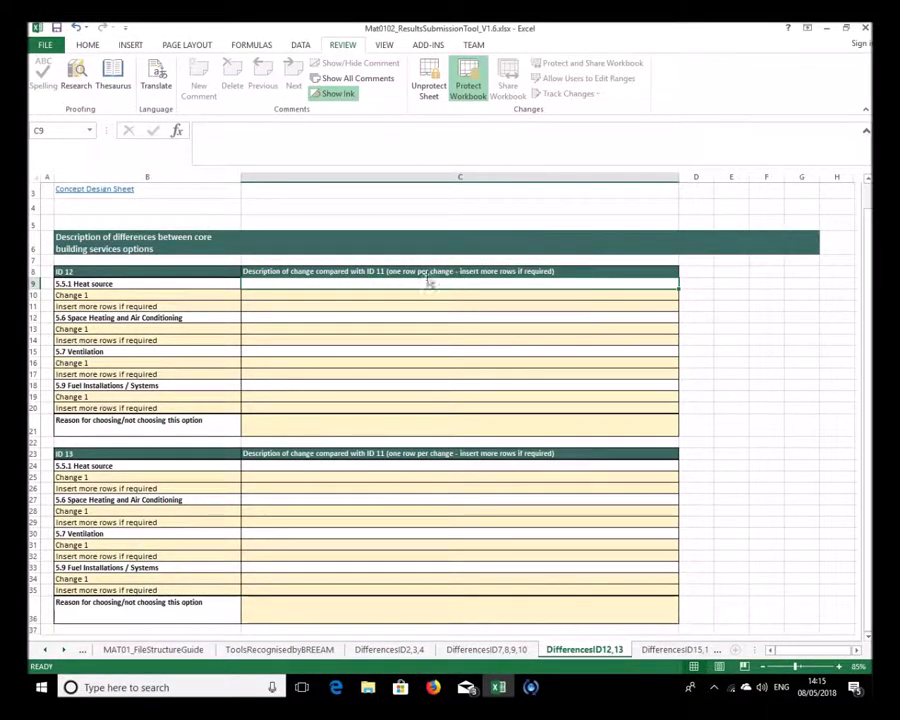
left_click(284, 297)
left_click(283, 305)
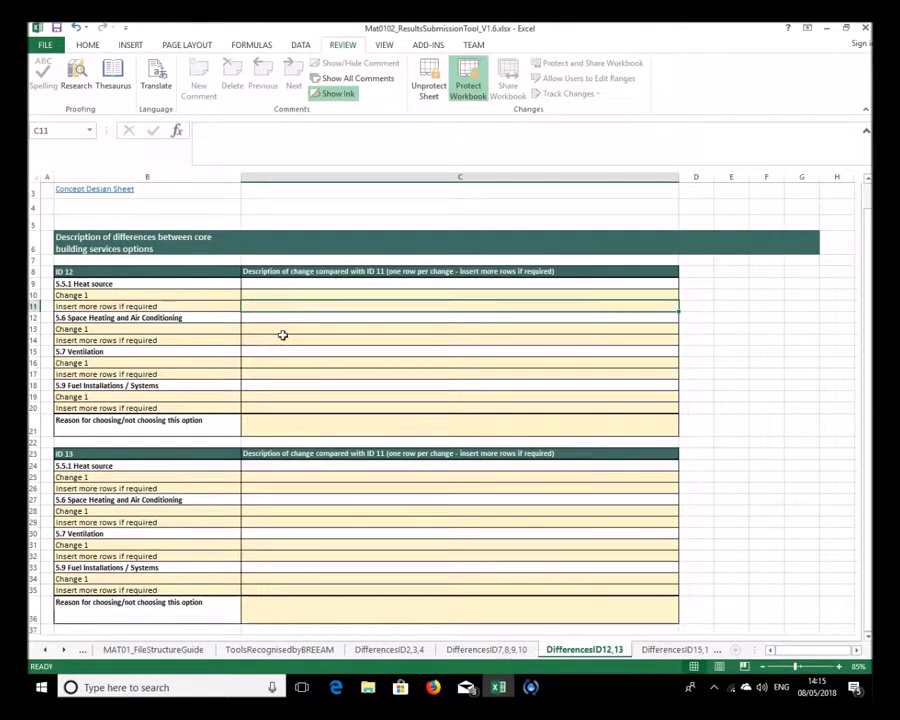
scroll(283, 426, "up", 1)
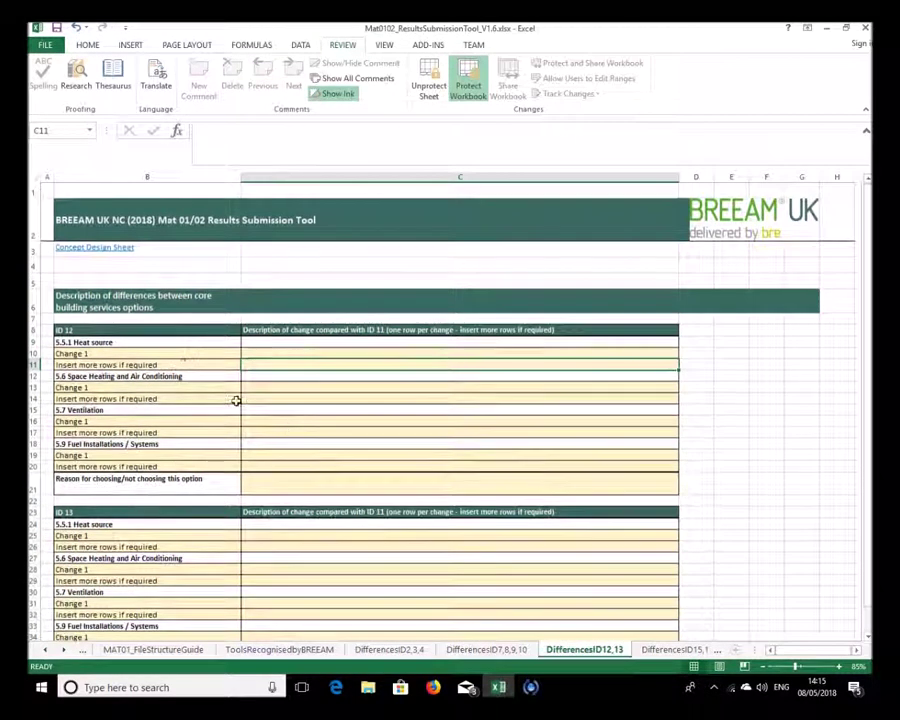
Return to the Concept Design sheet and review the total credit score, the submission confirmations and the assessment details
left_click(82, 250)
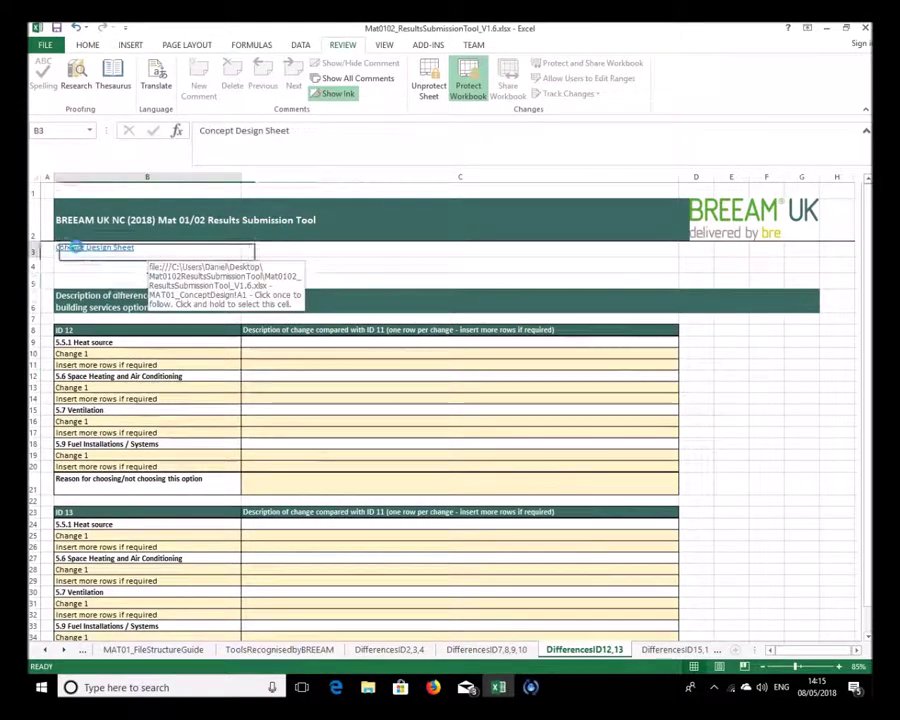
scroll(789, 337, "down", 15)
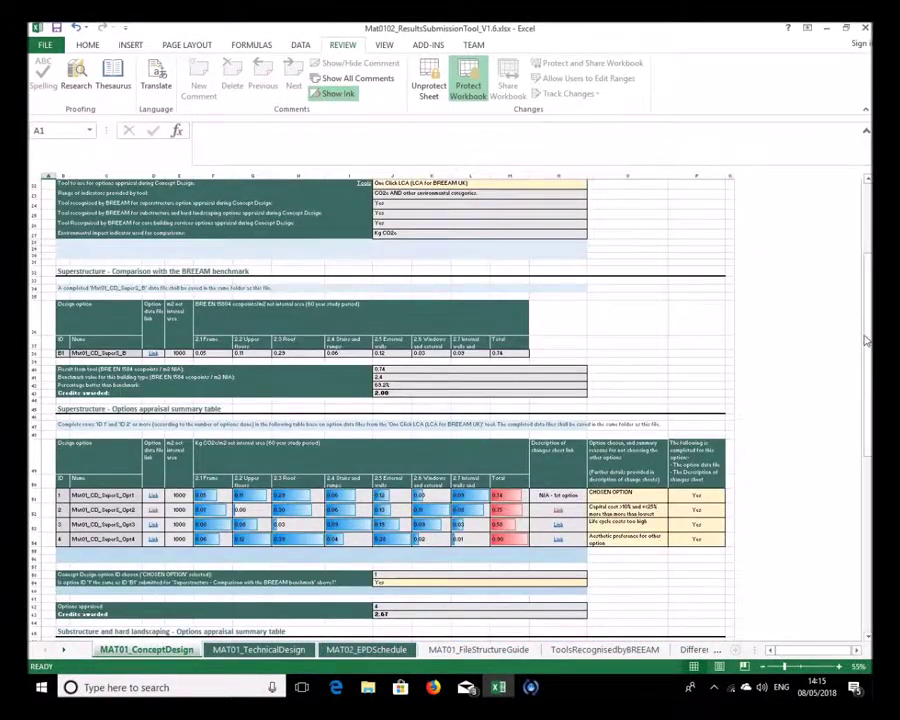
scroll(789, 337, "down", 2)
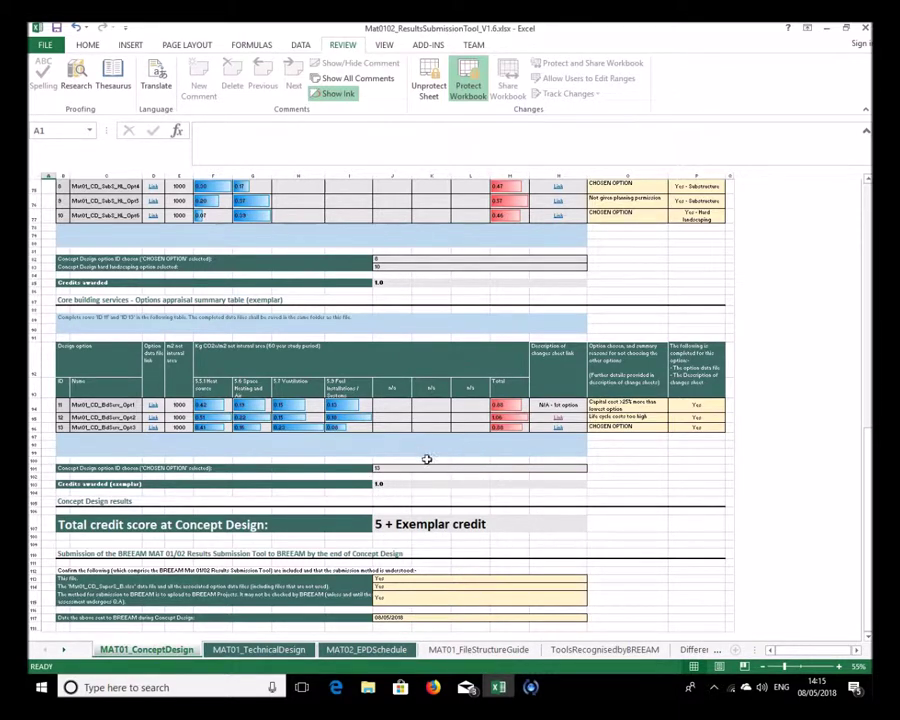
left_click(393, 527)
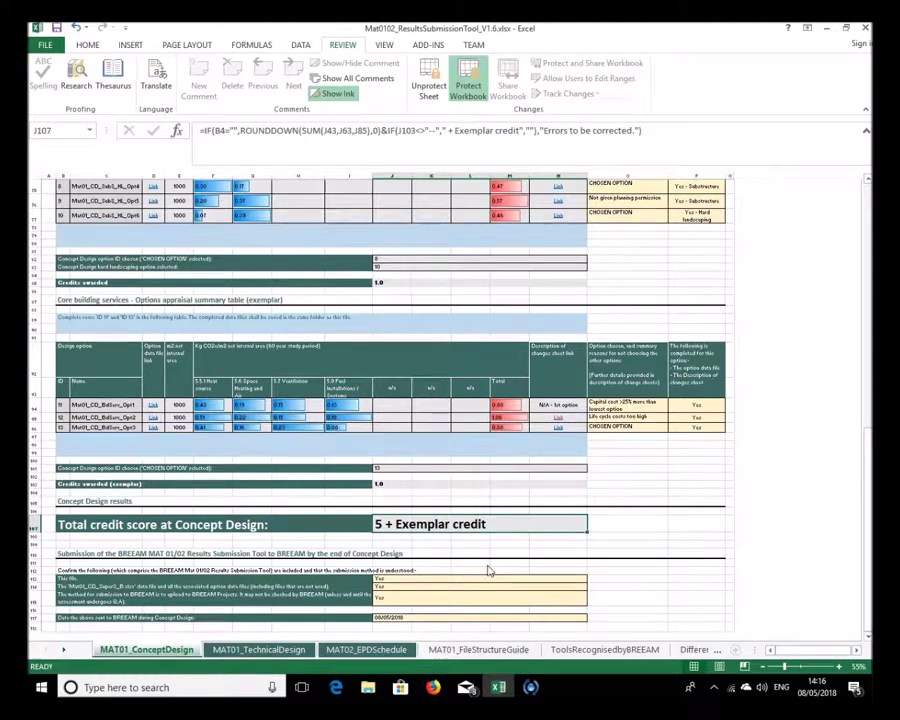
scroll(491, 568, "down", 3)
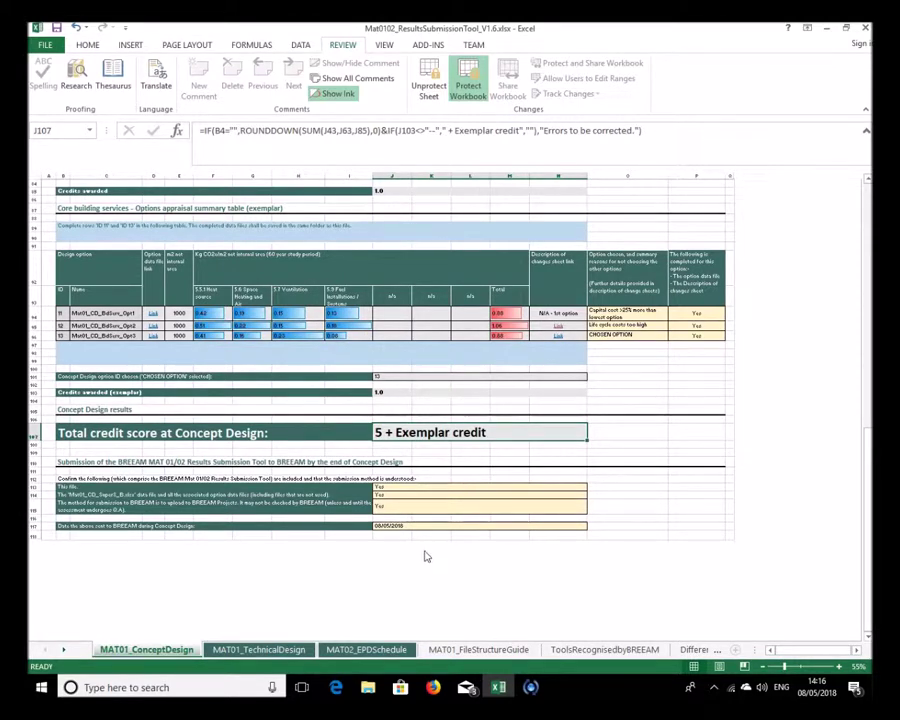
scroll(424, 556, "up", 15)
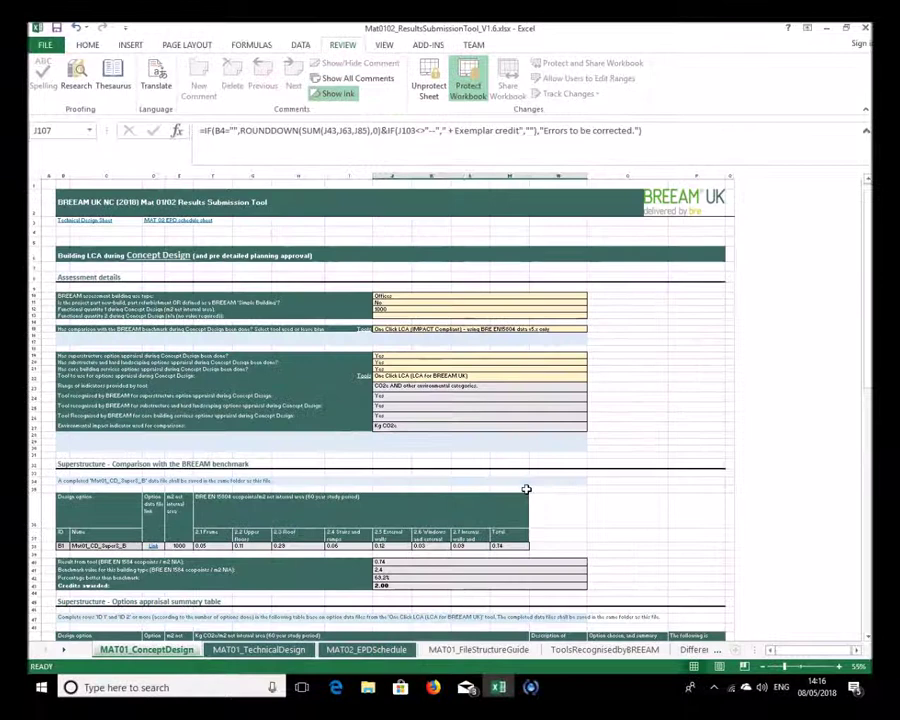
On the Technical Design sheet, set functional quantity 1 (m2 net internal area) to 800
left_click(257, 654)
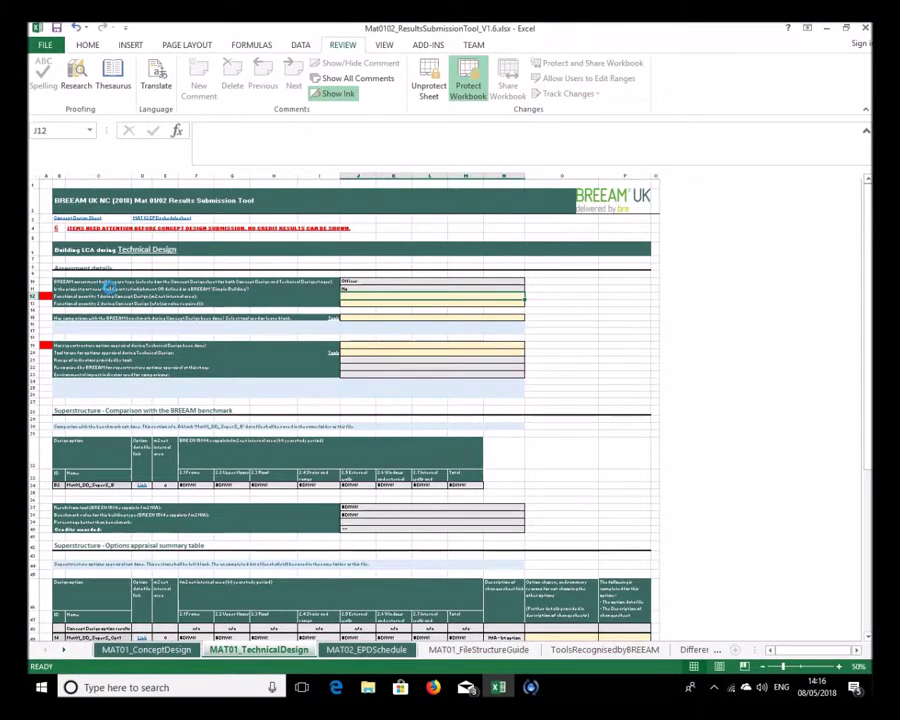
scroll(250, 342, "up", 2, "ctrl")
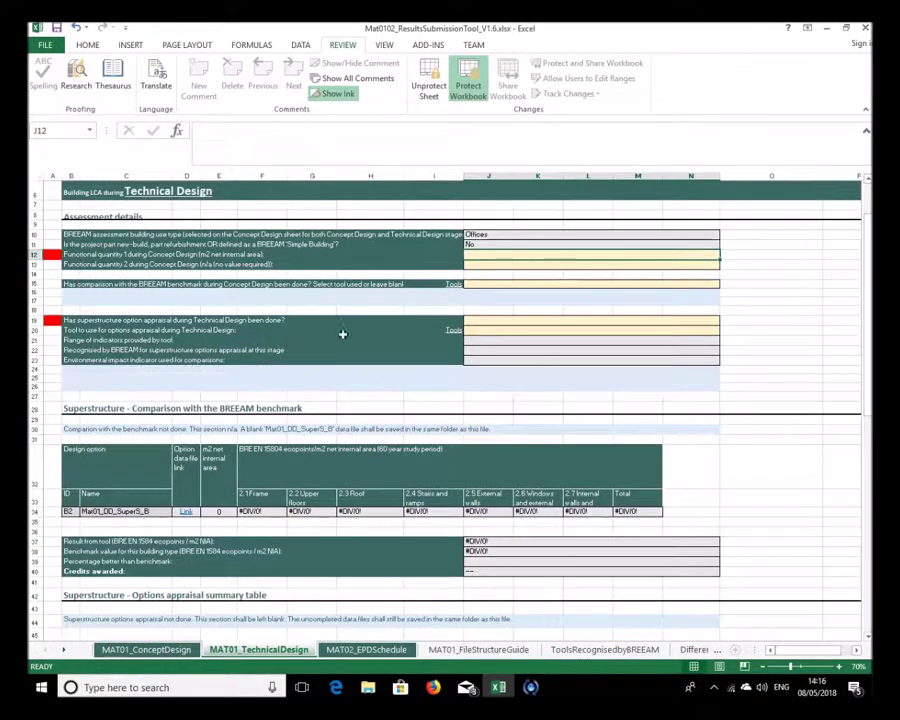
scroll(342, 334, "up", 2)
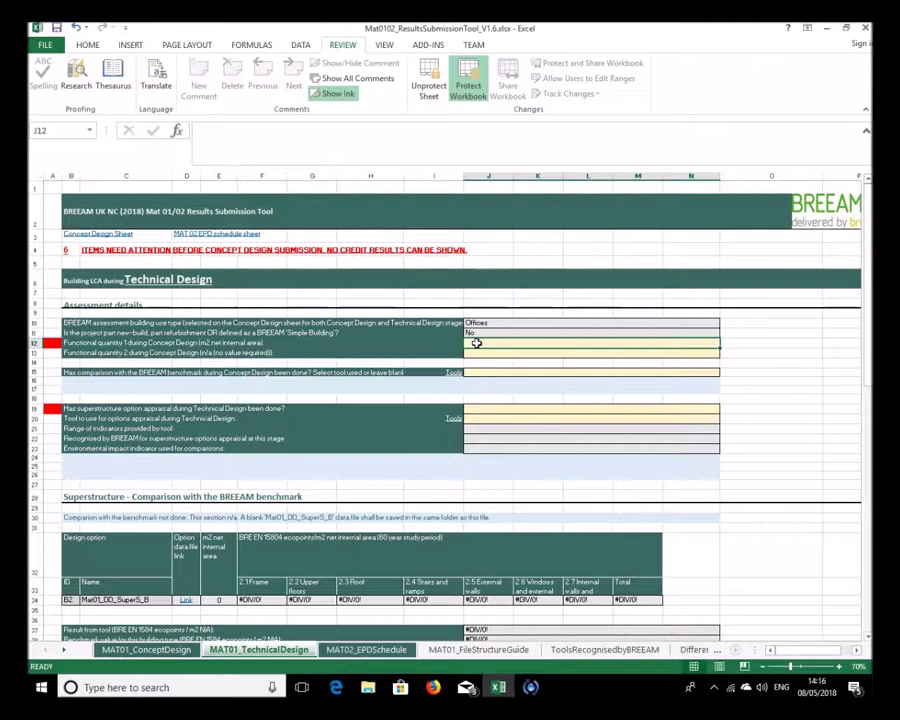
type("800")
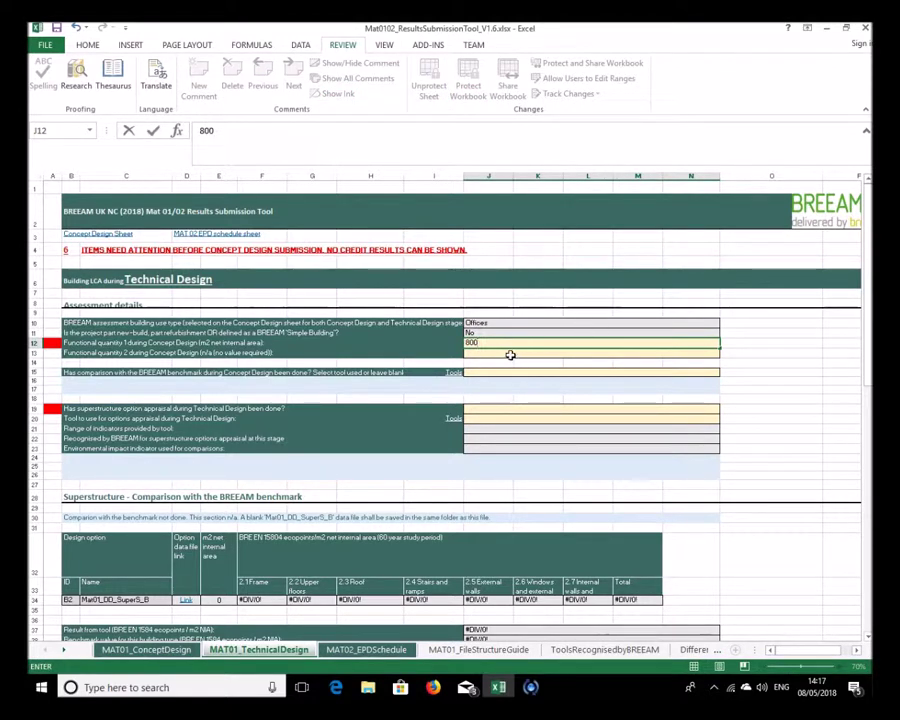
key("Return")
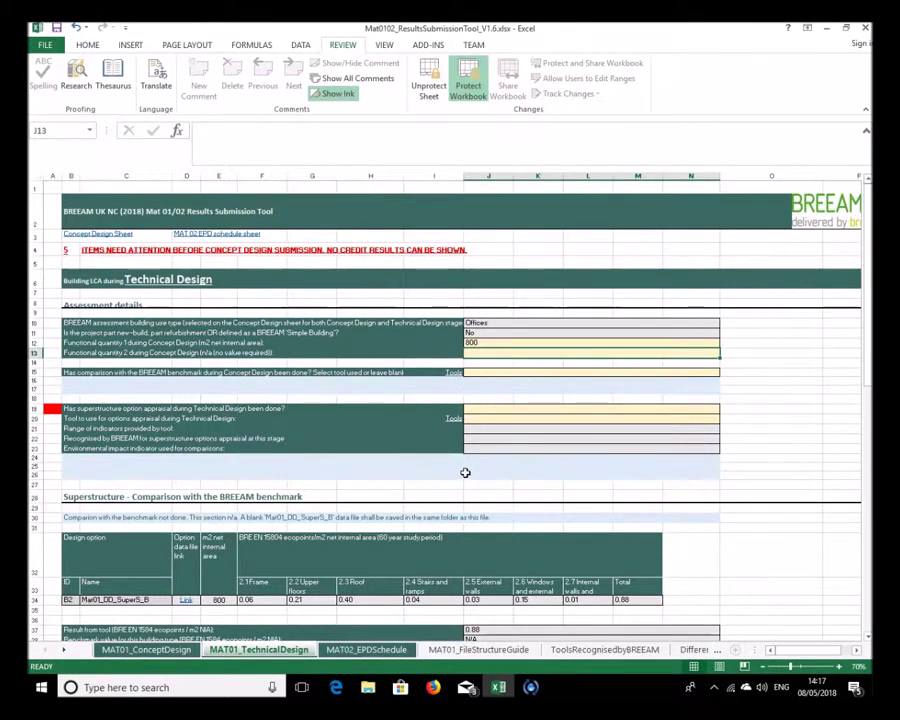
Set the Technical Design benchmark comparison tool to "BREEAM Simplified building LCA tool"
scroll(465, 472, "down", 3)
scroll(484, 358, "up", 3)
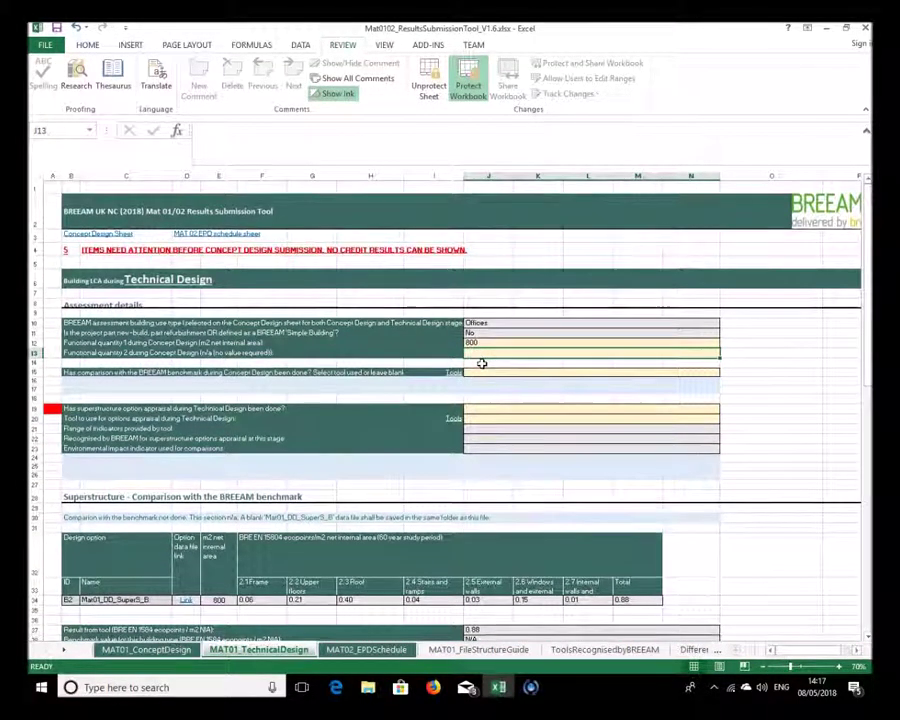
left_click(488, 372)
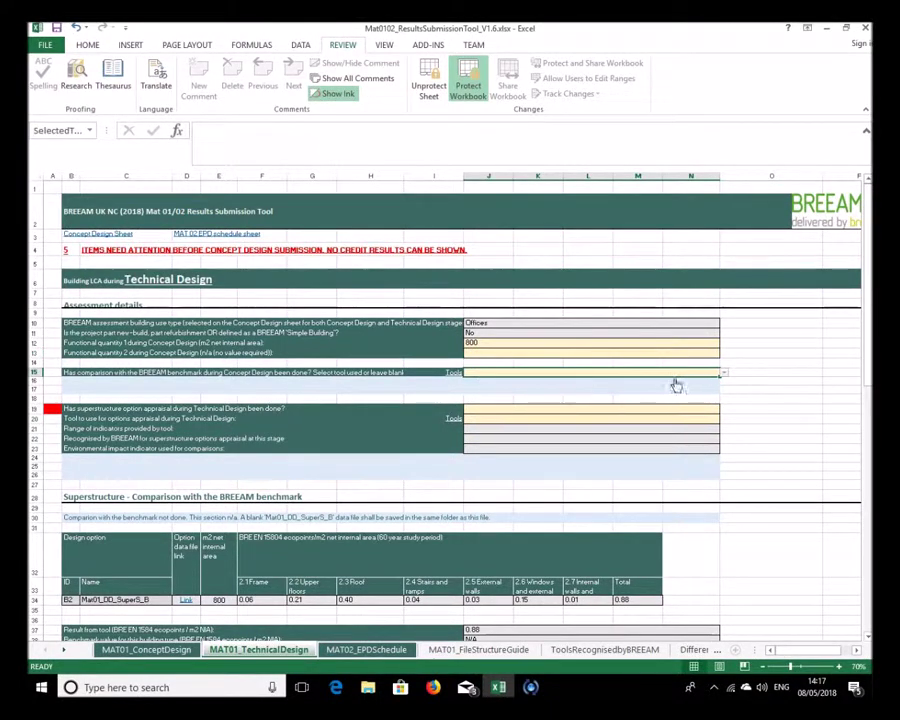
left_click(724, 374)
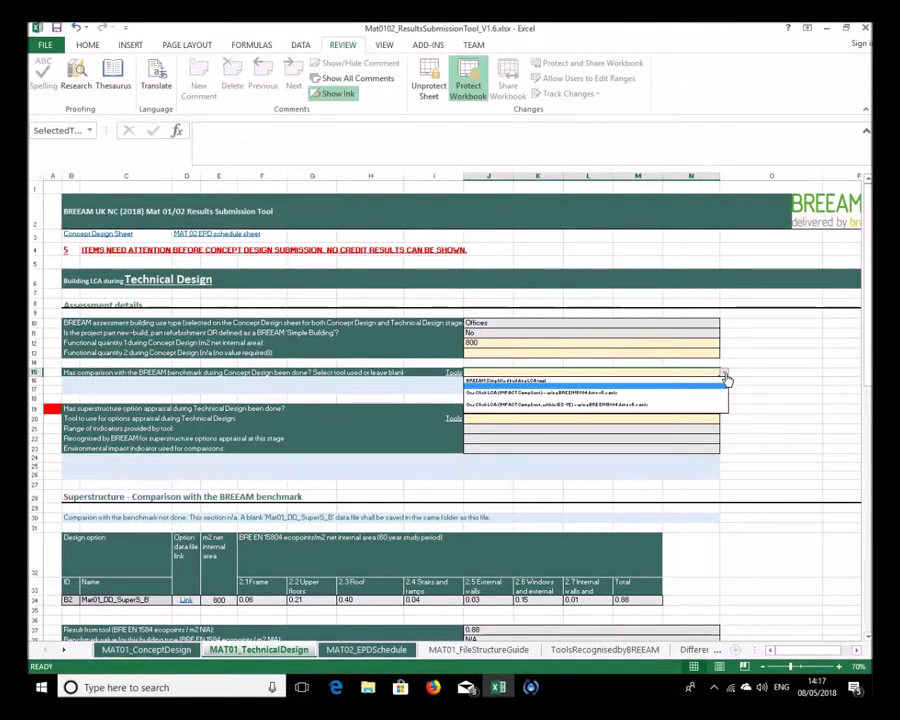
key("Escape")
left_click(707, 385)
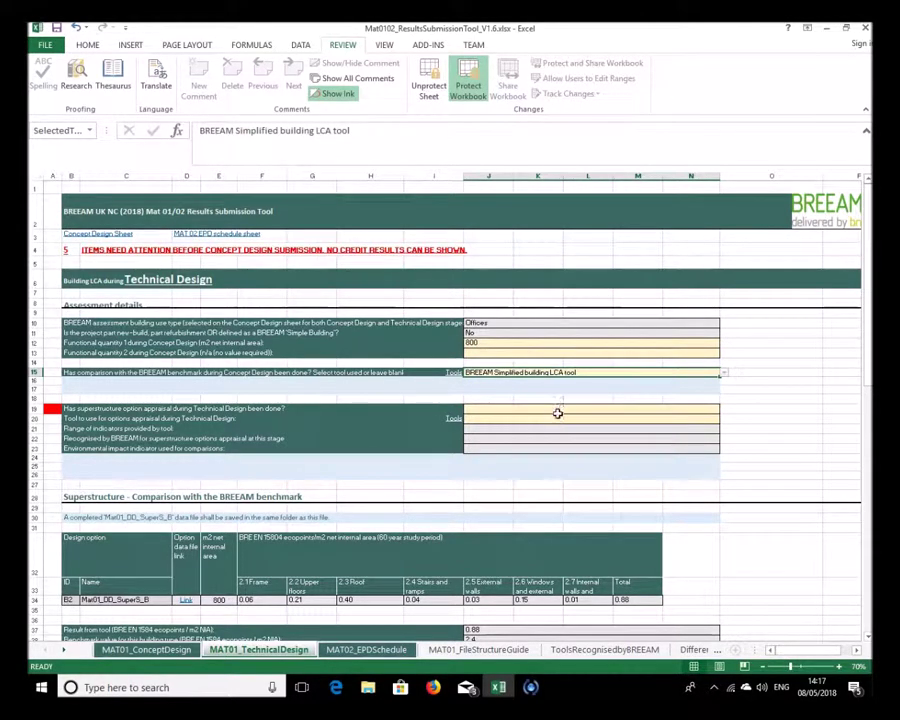
Review the superstructure benchmark comparison results and the credits awarded on the Technical Design sheet
left_click(625, 411)
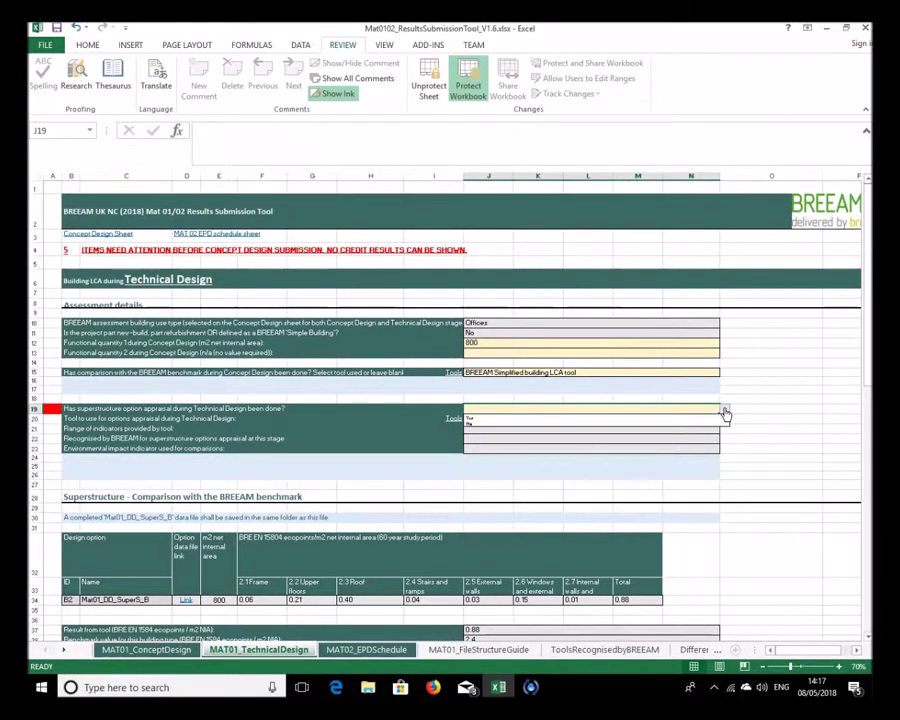
left_click_drag(866, 348, 868, 437)
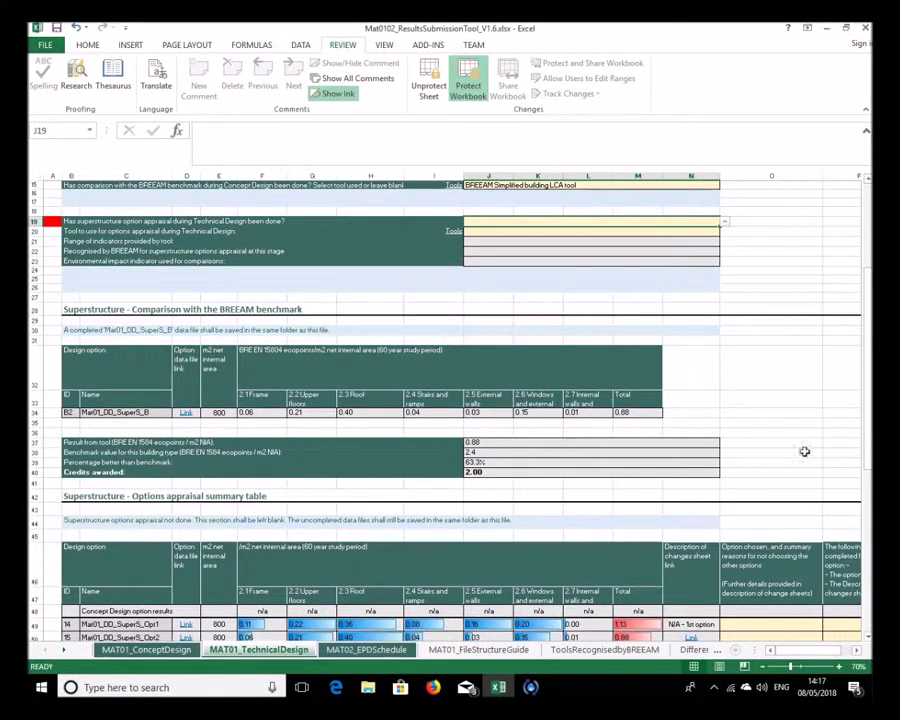
left_click_drag(866, 445, 866, 427)
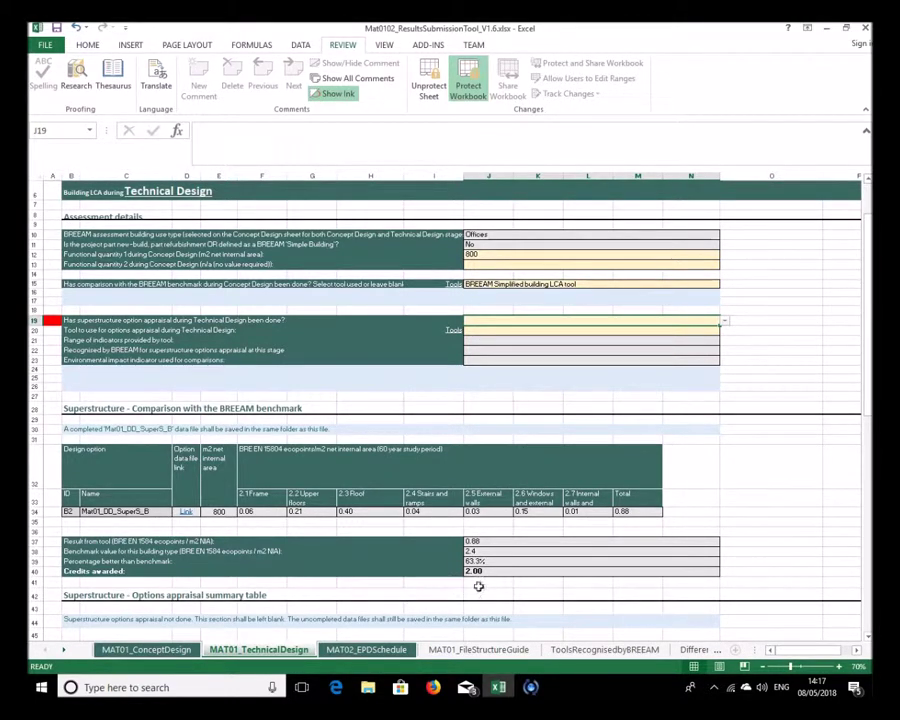
Change functional quantity 1 (m2 net internal area) to 30 to test its effect on the benchmark credits
left_click(477, 254)
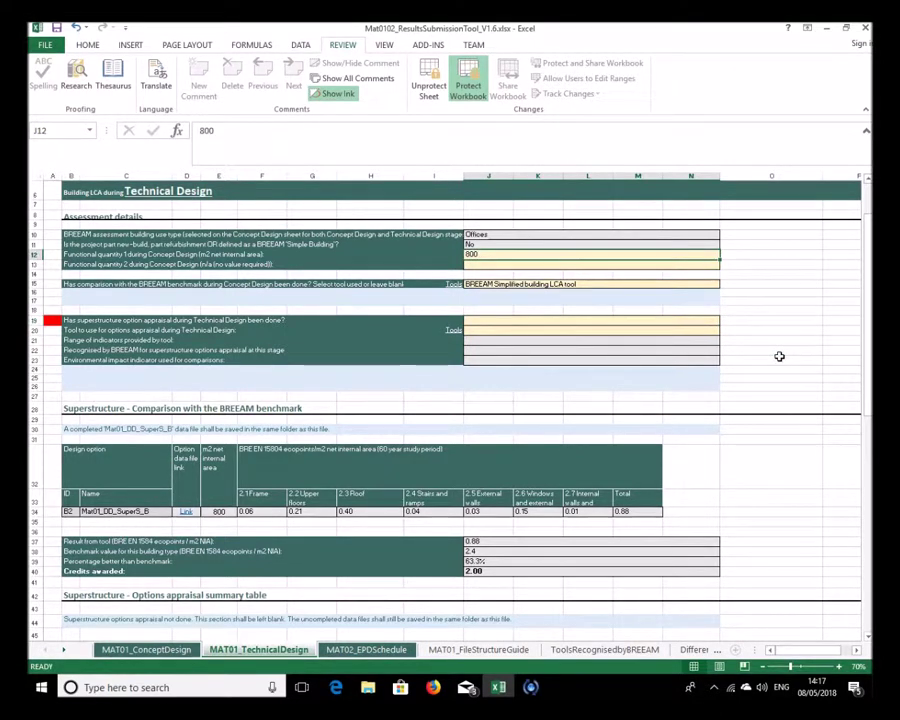
type("30")
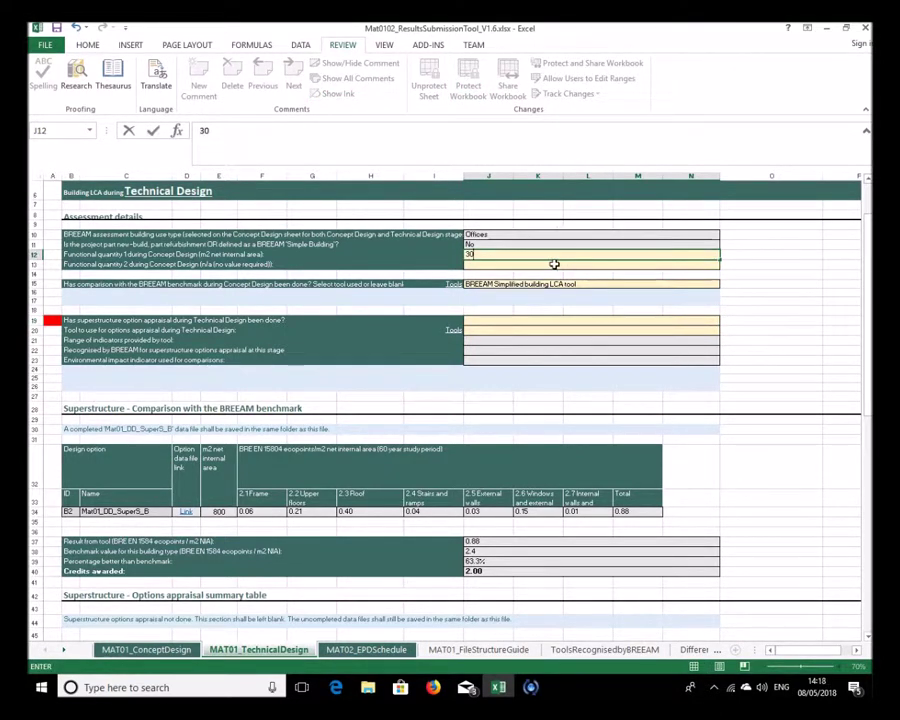
key("Return")
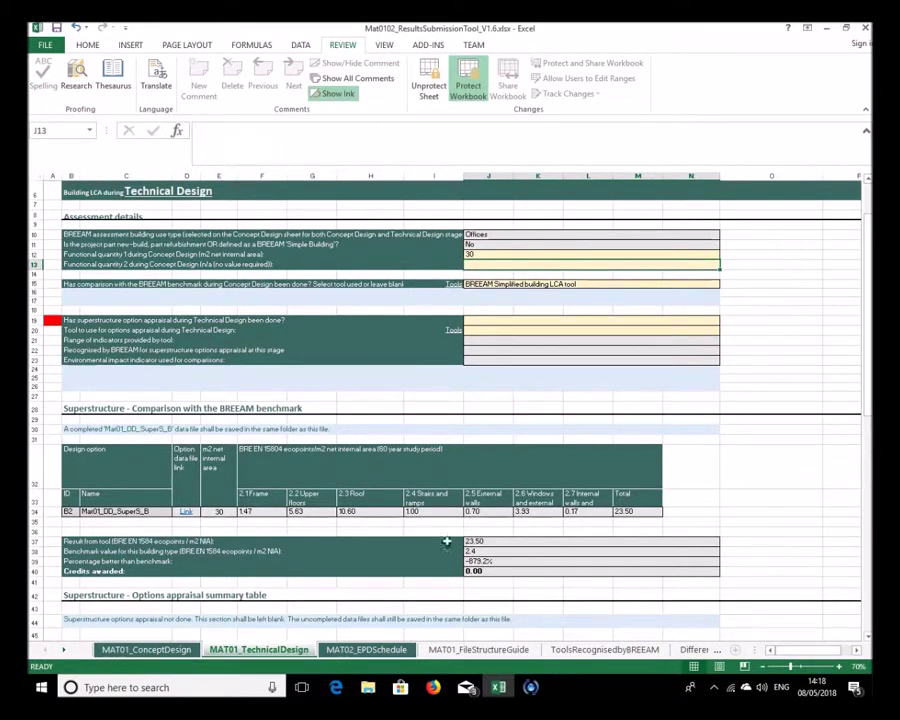
Try 600 as functional quantity 1 (m2 net internal area) to test the benchmark credits
left_click(482, 256)
type("6")
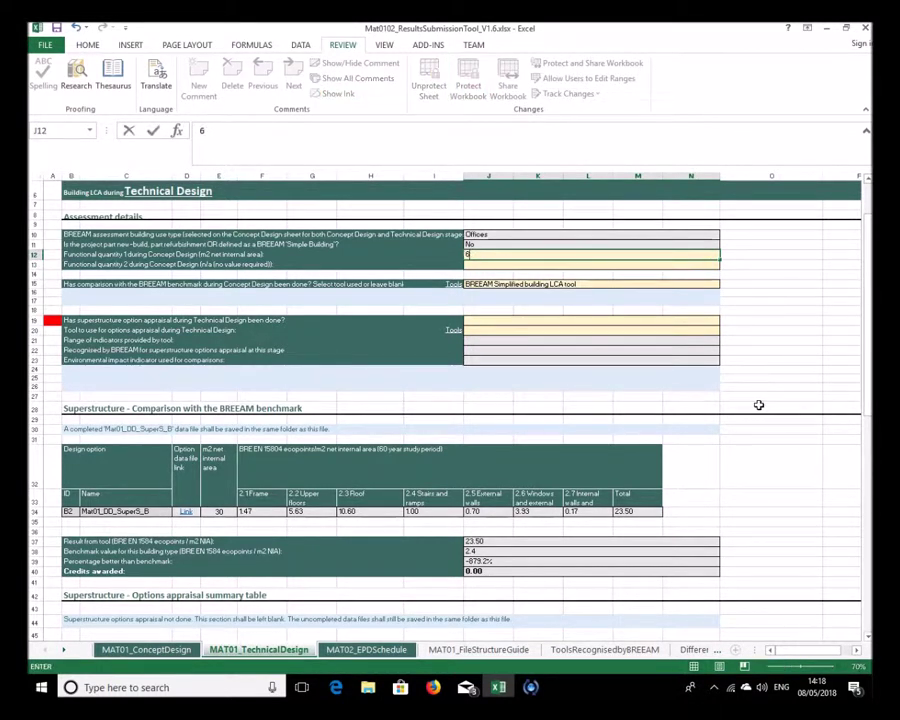
type("00")
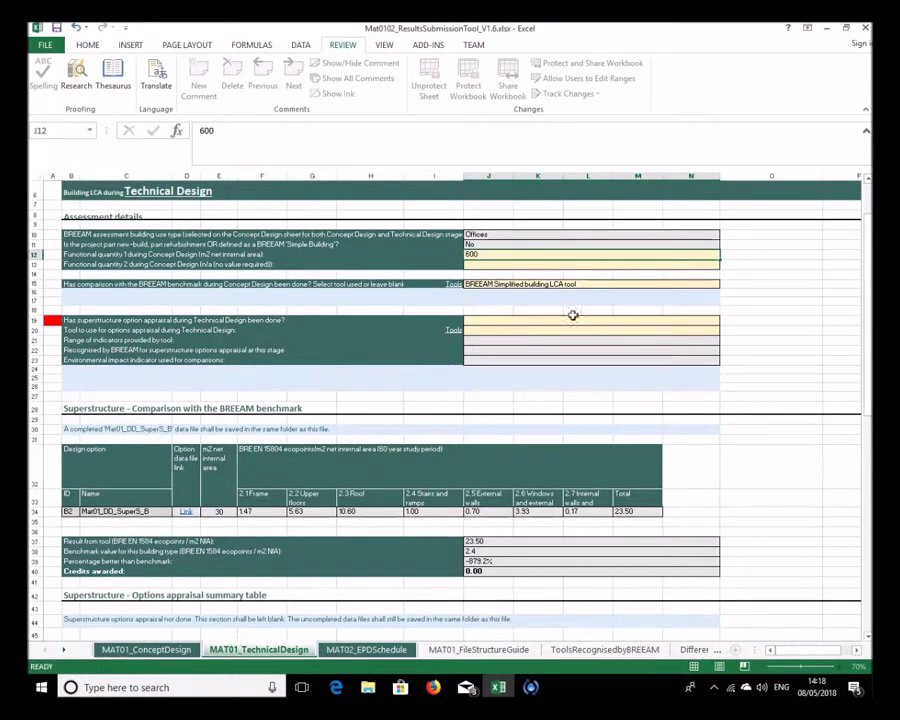
left_click(490, 259)
left_click(490, 263)
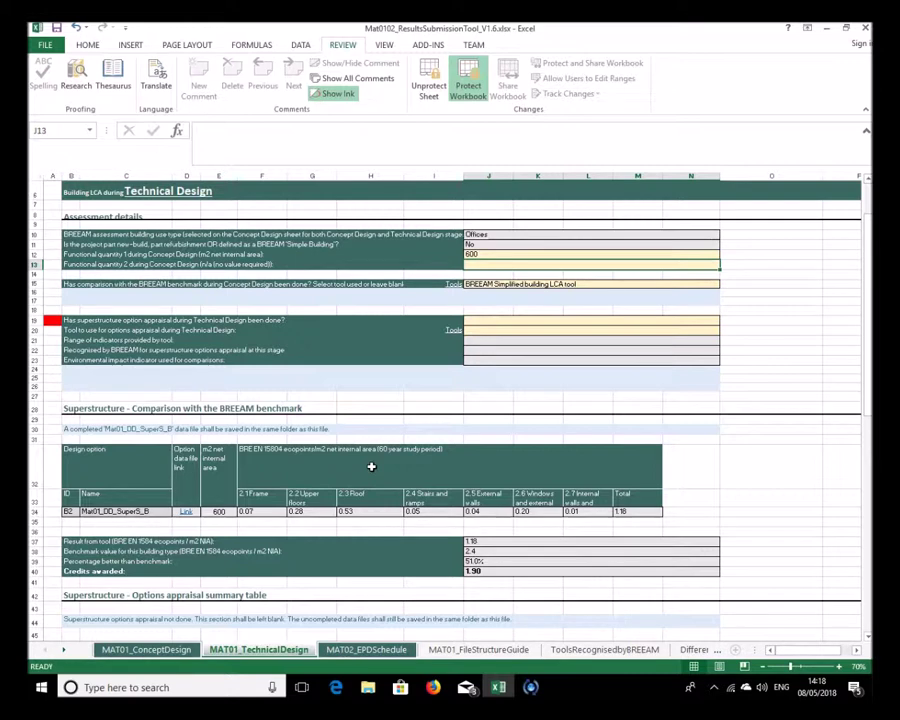
Set functional quantity 1 (m2 net internal area) back to 800
left_click(474, 254)
type("800")
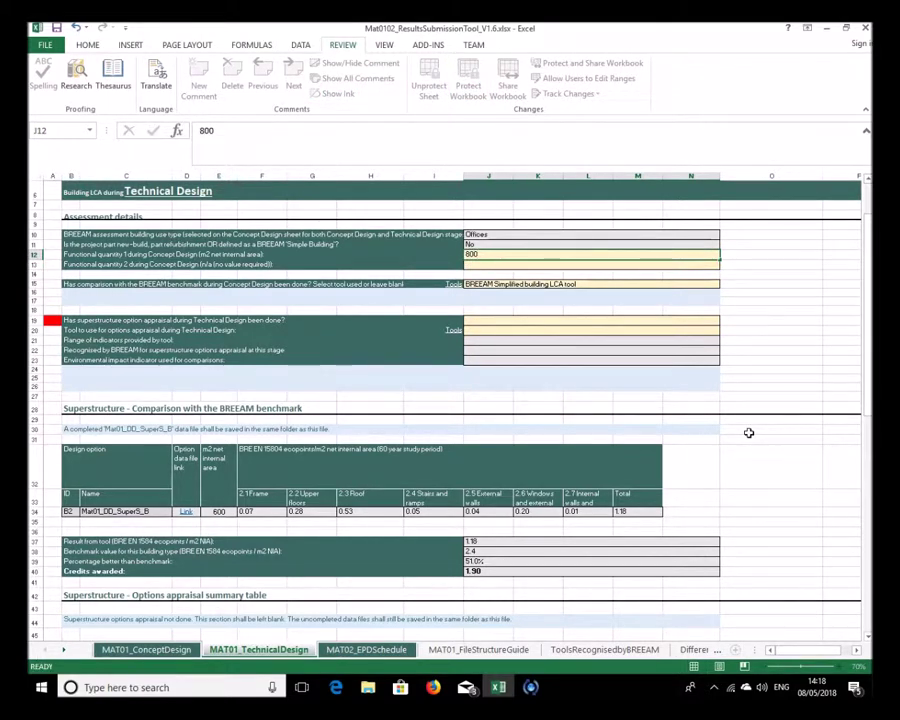
key("Return")
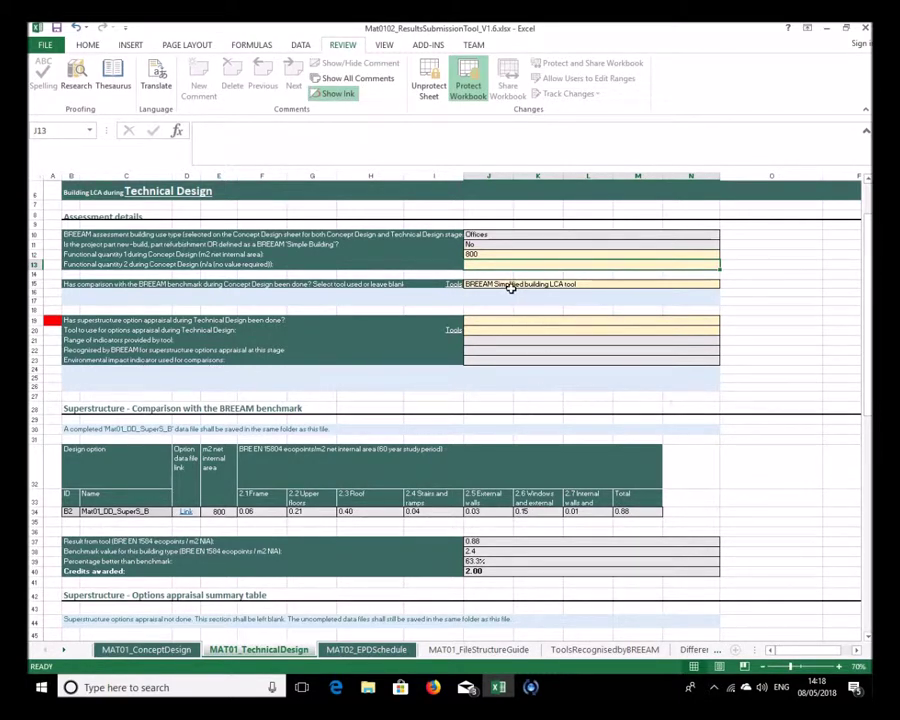
Answer Yes for the Technical Design superstructure option appraisal and set its tool to "One Click LCA (LCA for BREEAM UK)"
left_click(497, 319)
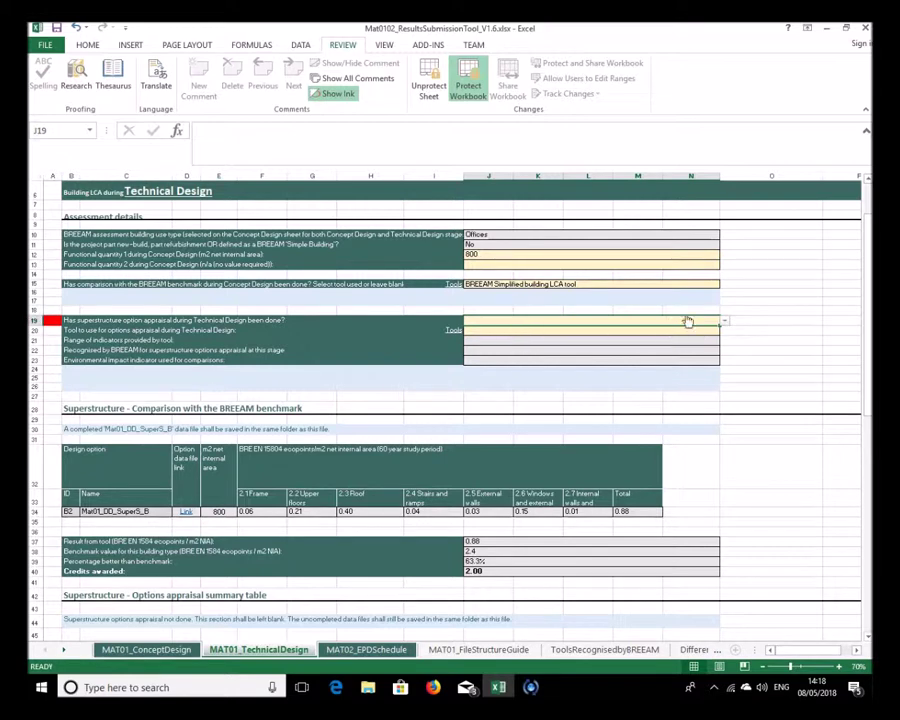
left_click(724, 321)
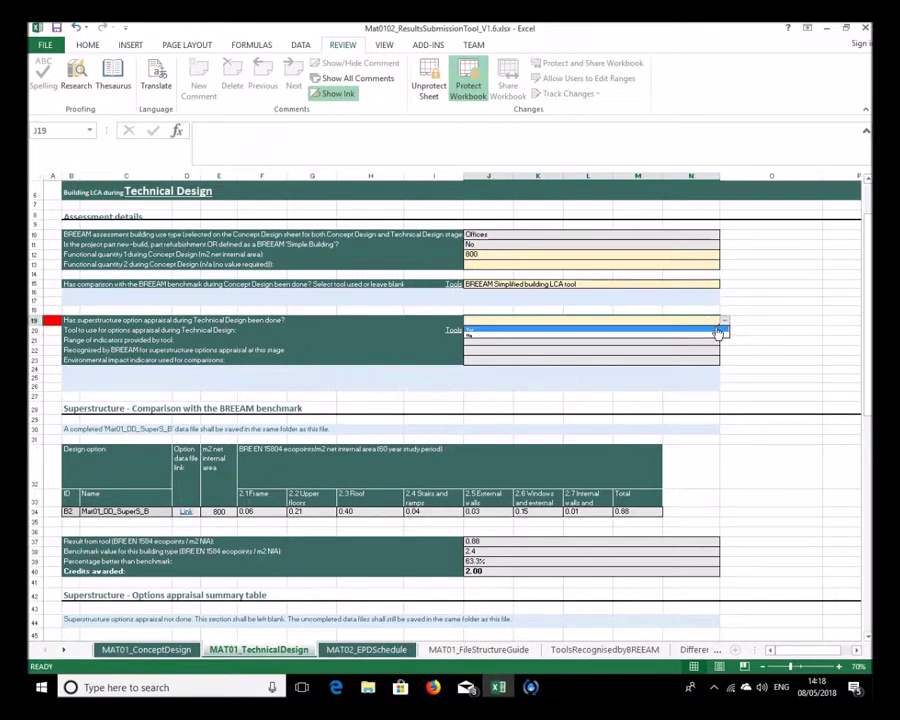
left_click(718, 327)
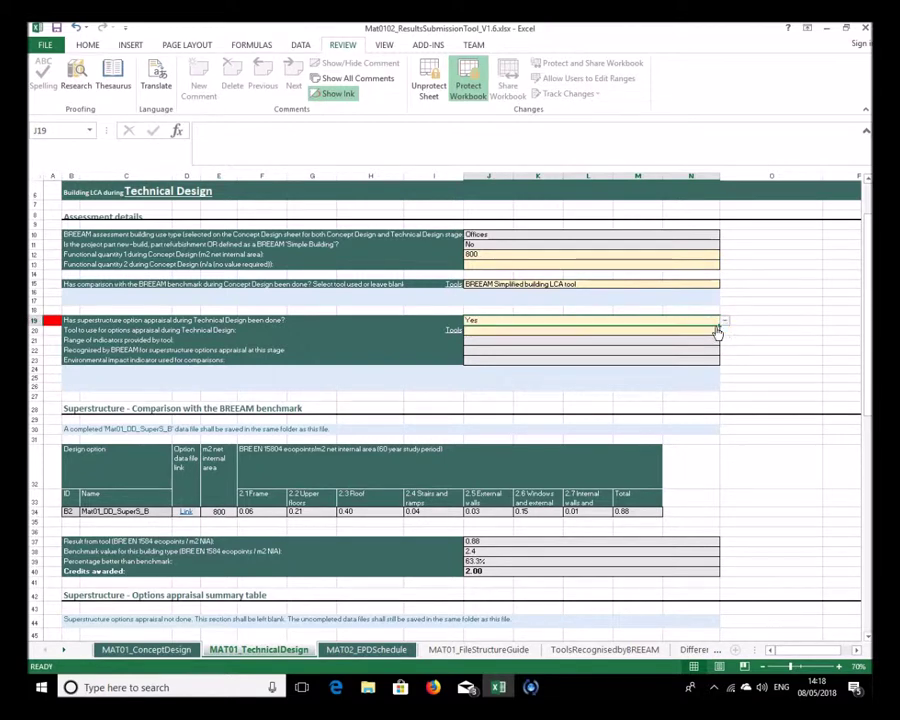
left_click(555, 334)
left_click_drag(866, 322, 869, 215)
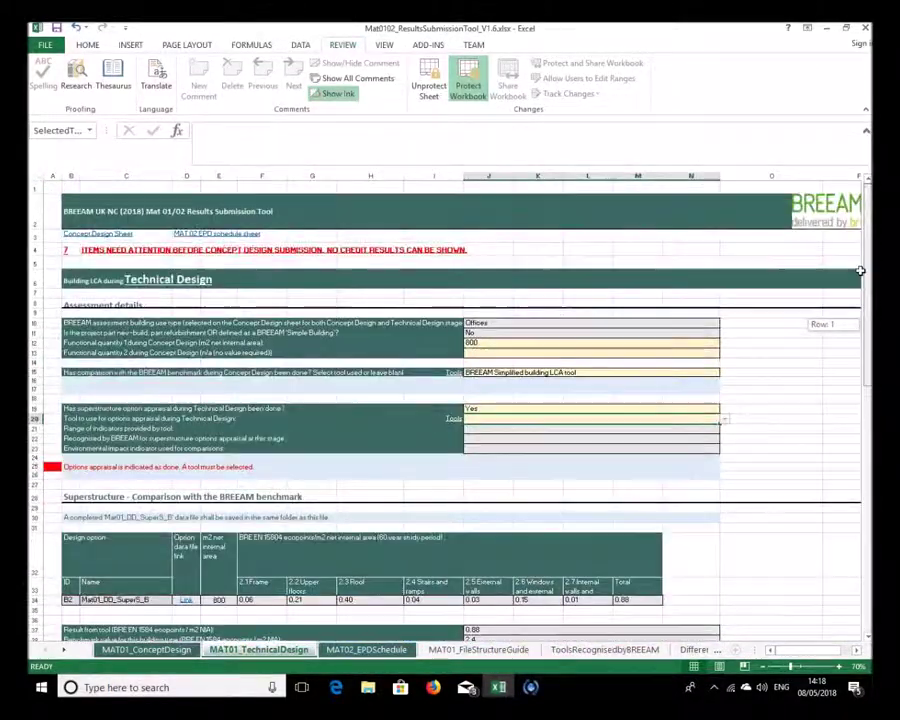
left_click(727, 425)
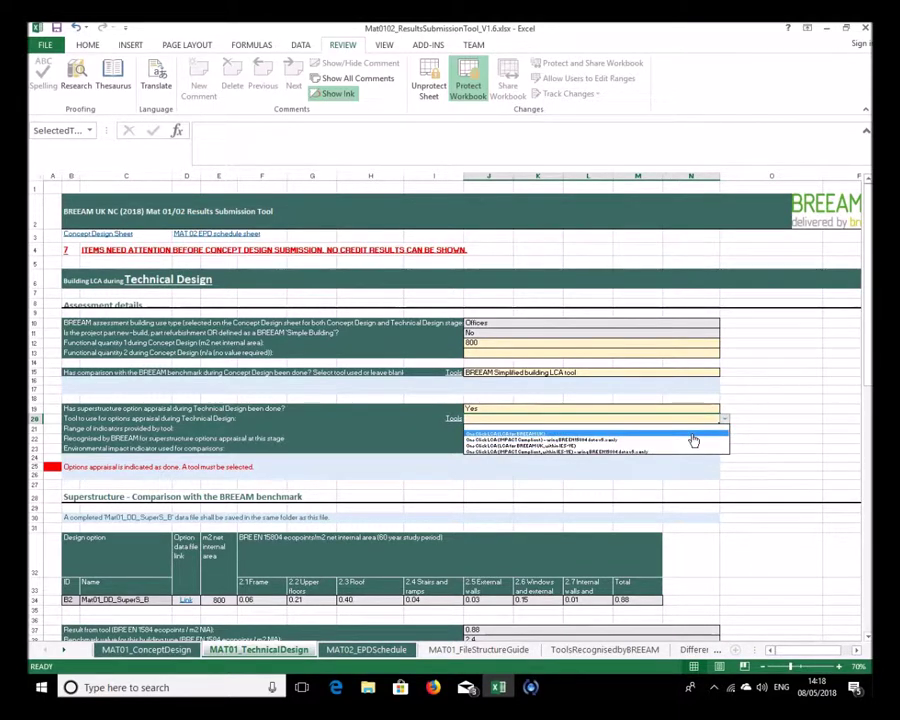
left_click(690, 434)
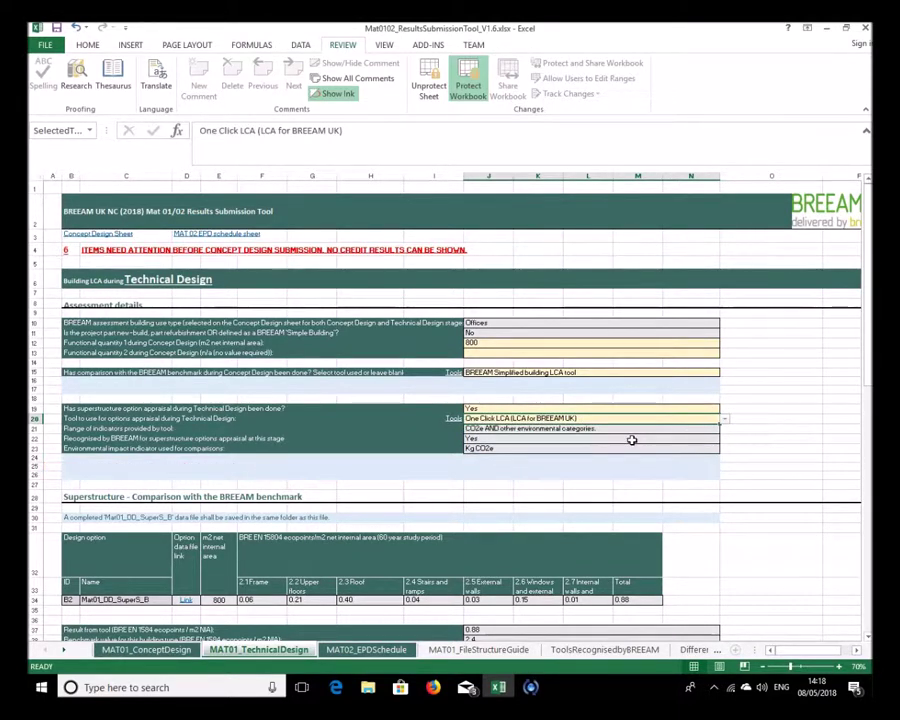
Try "One Click LCA (IMPACT Compliant) – using BRE EN15804 data v5.x only" as the options appraisal tool
left_click_drag(867, 362, 867, 368)
left_click_drag(860, 508, 868, 386)
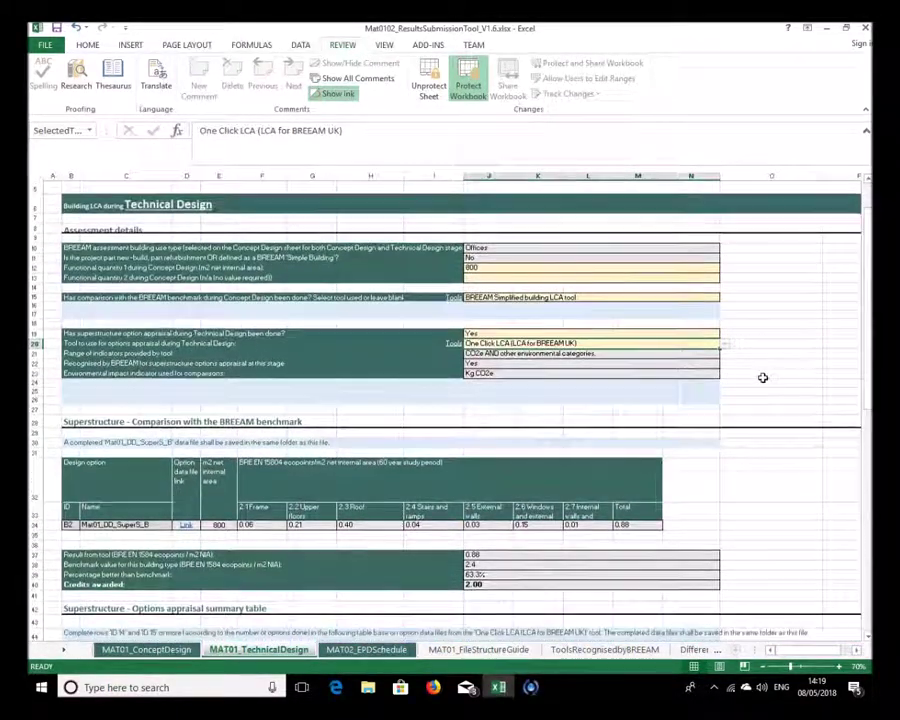
left_click(724, 345)
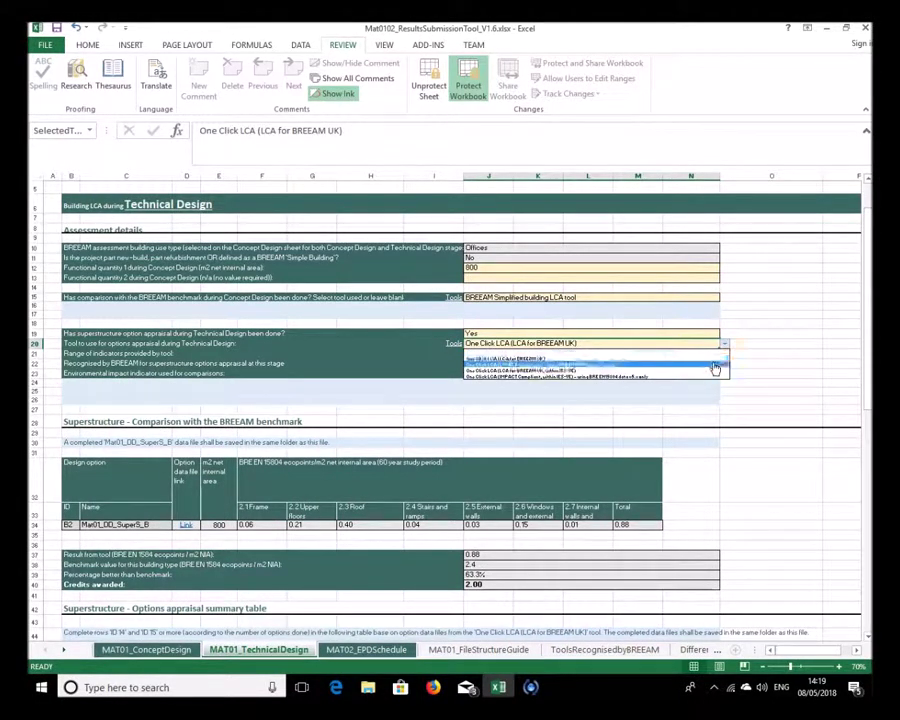
left_click(712, 365)
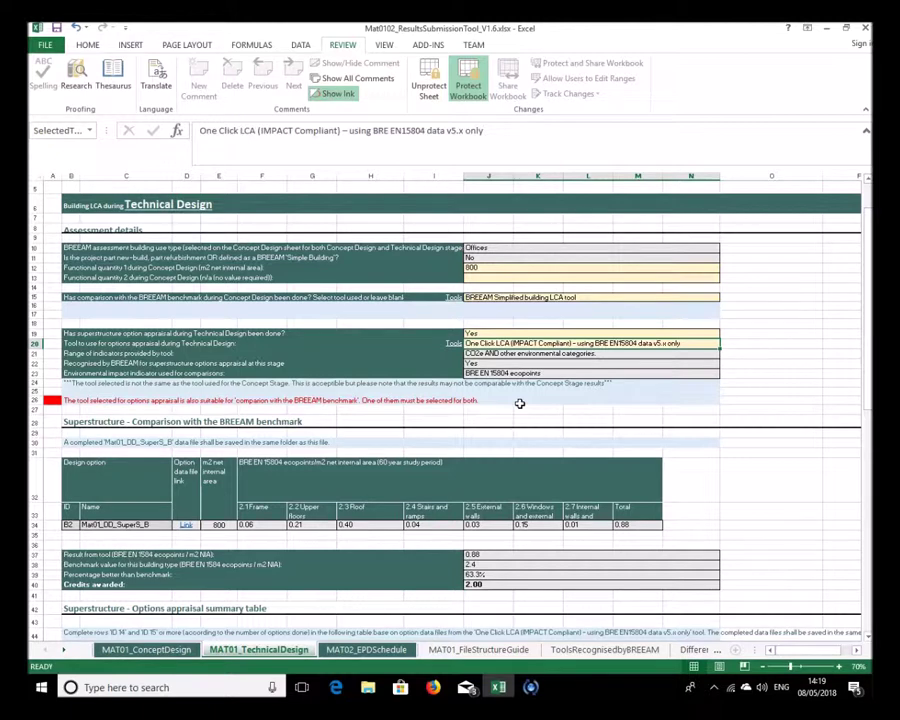
left_click(725, 345)
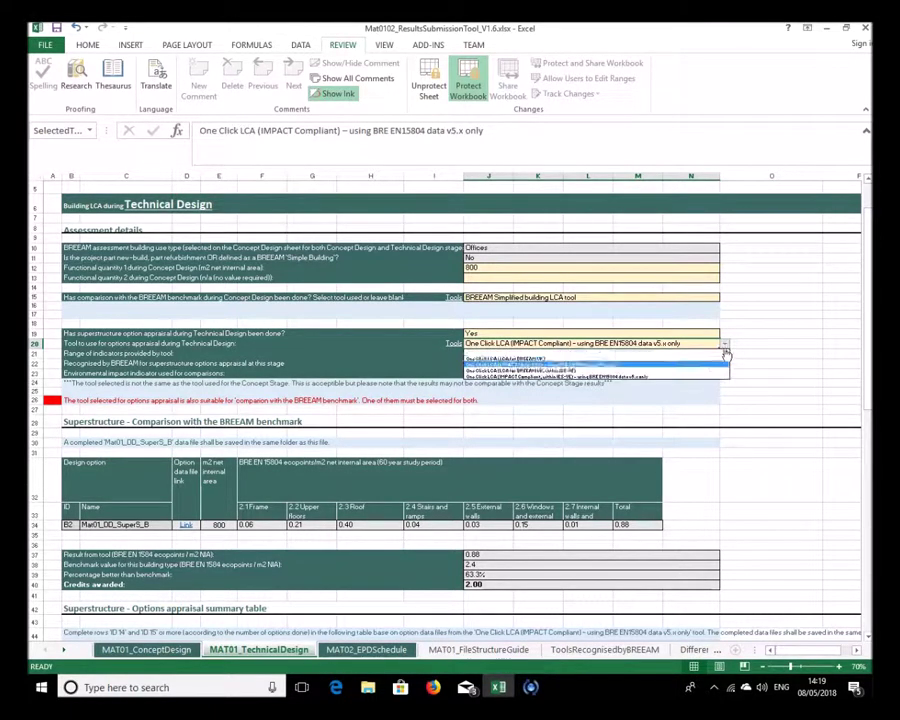
left_click(715, 365)
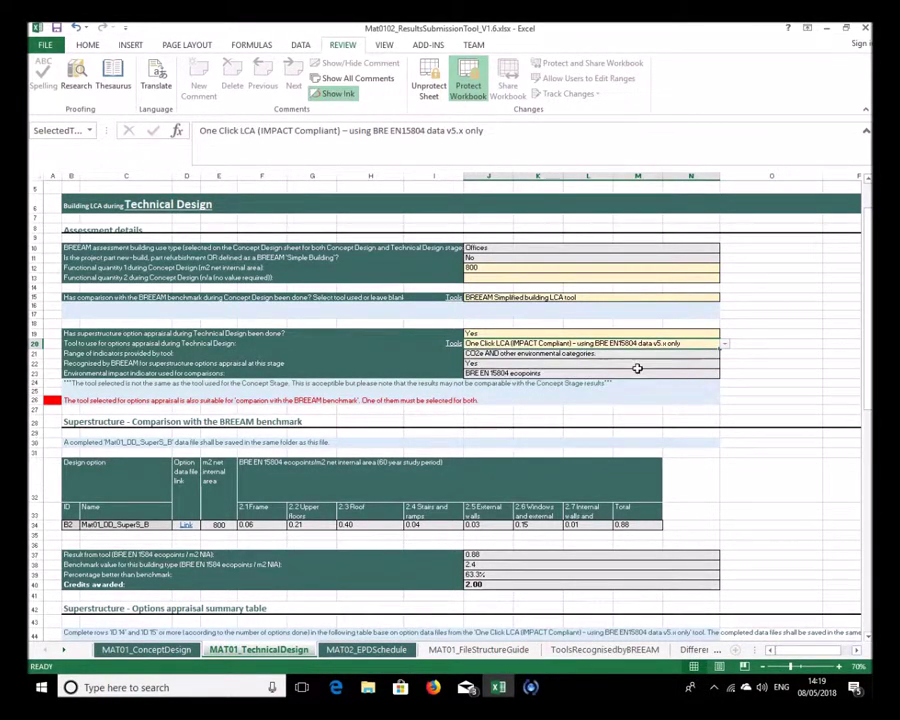
Set the options appraisal tool back to "One Click LCA (LCA for BREEAM UK)" and check the Concept Design sheet's environmental impact indicator
left_click(724, 346)
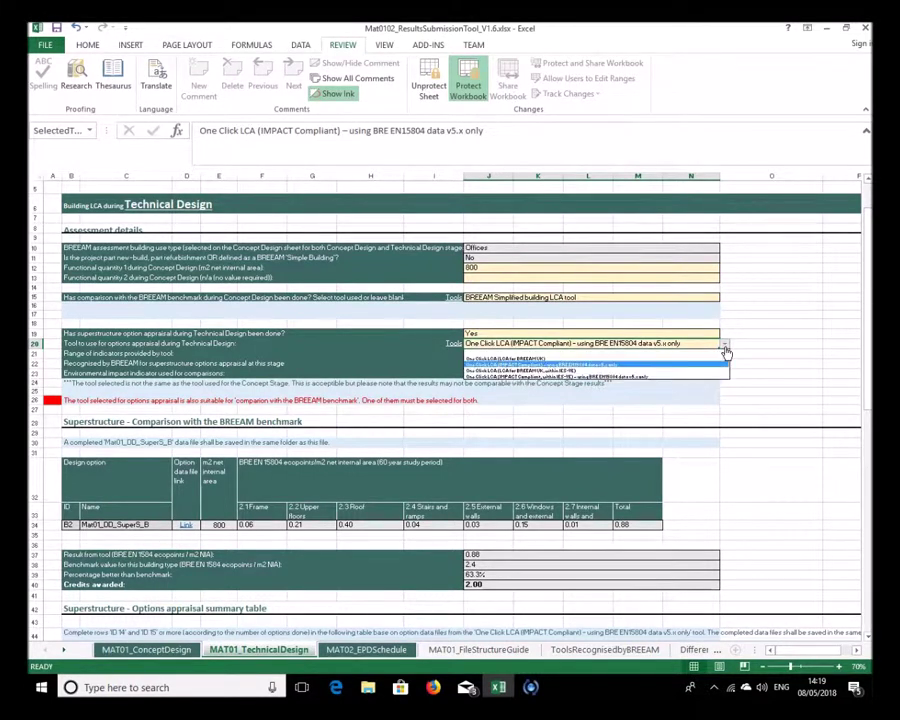
left_click(474, 359)
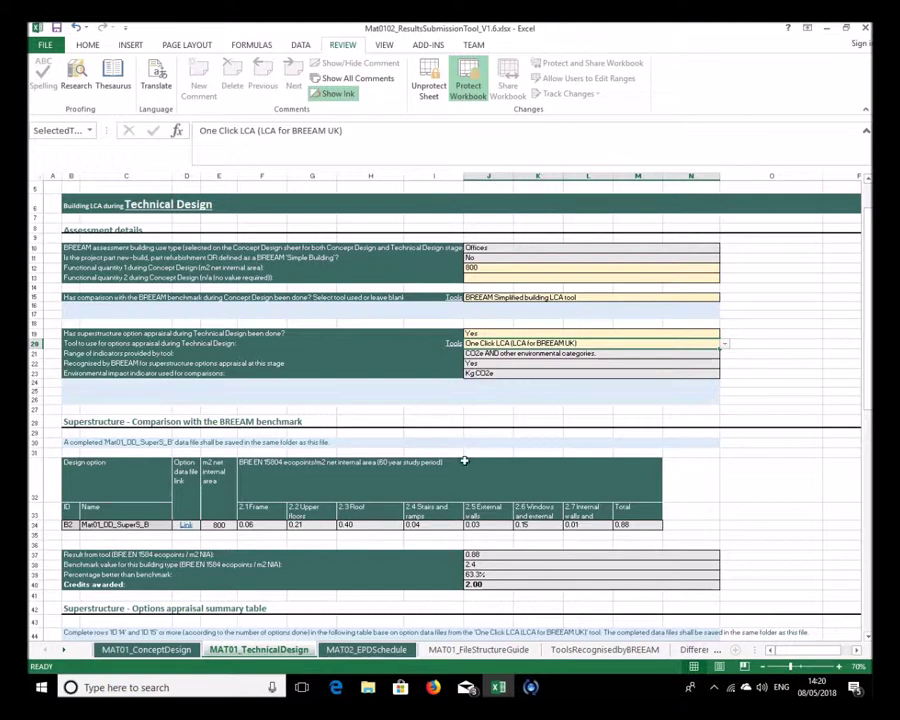
left_click(180, 649)
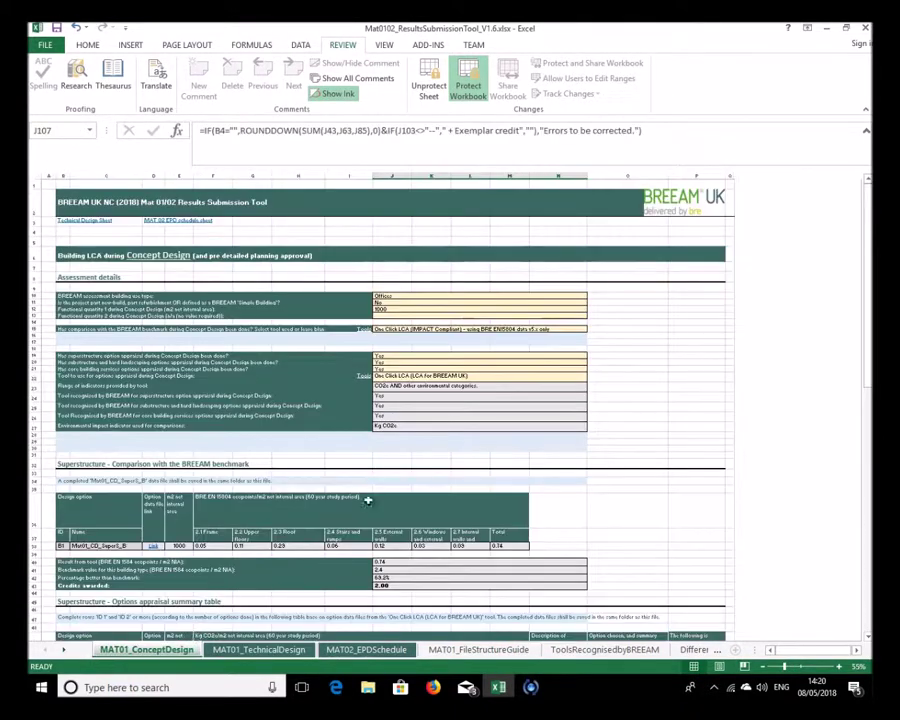
left_click(392, 425)
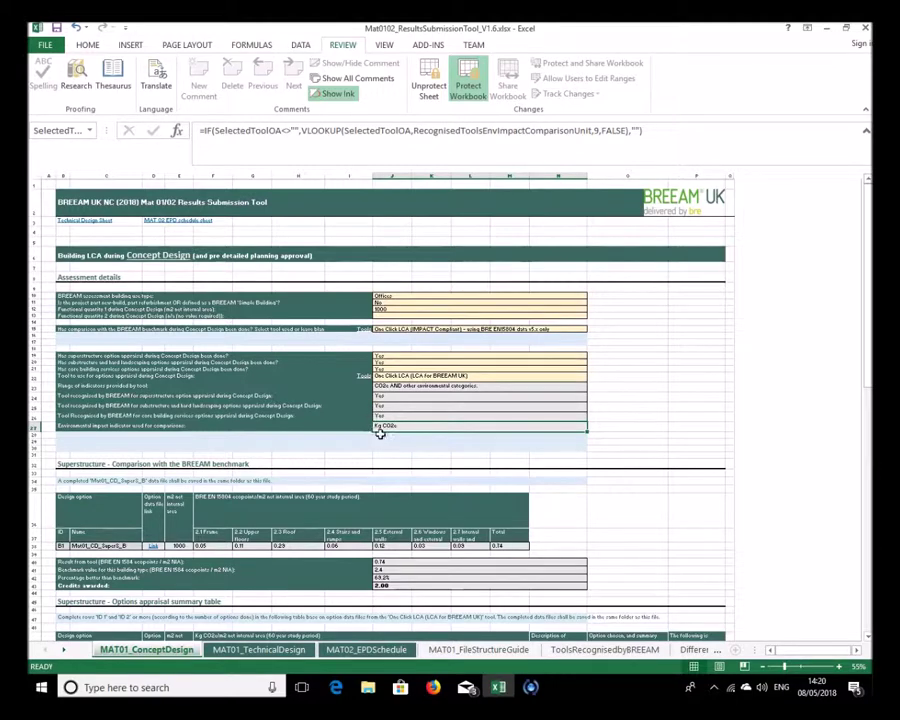
left_click(258, 649)
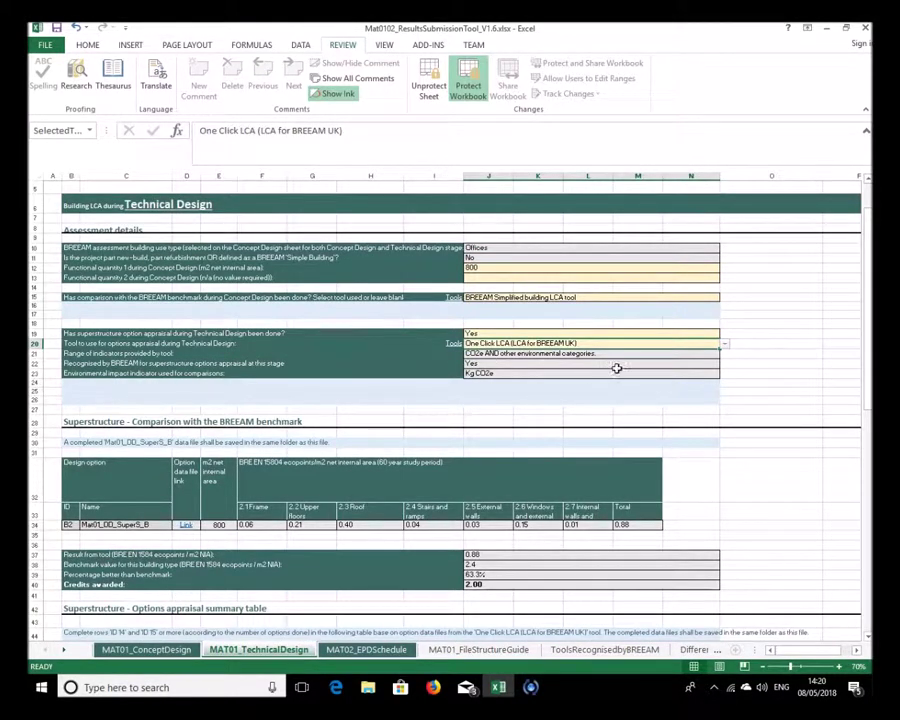
Switch the options appraisal tool to the One Click LCA IMPACT Compliant option for comparison, and restore "One Click LCA (LCA for BREEAM UK)"
left_click(724, 348)
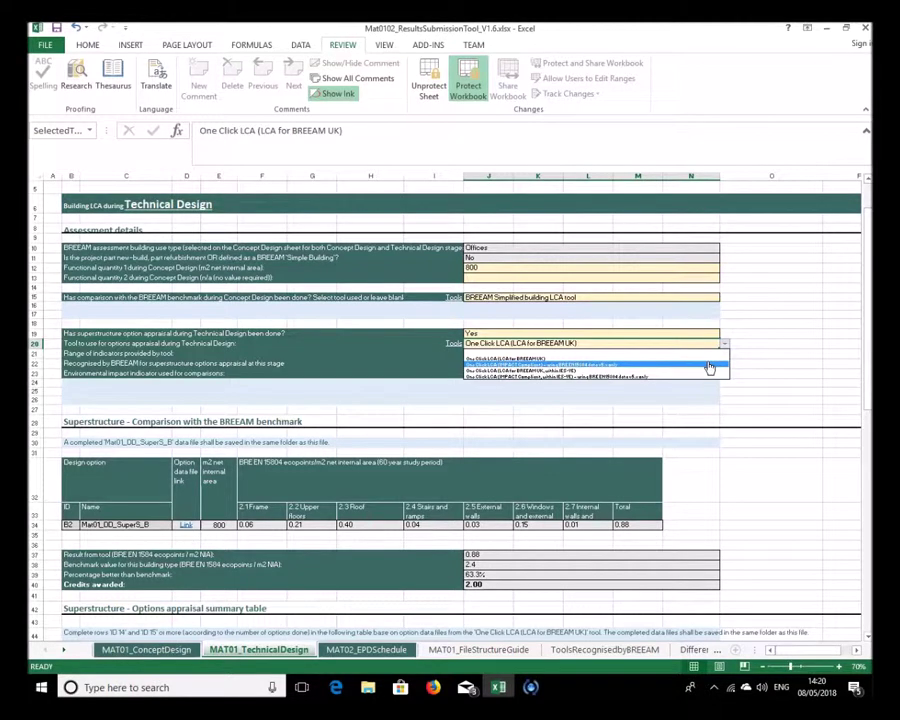
left_click(709, 366)
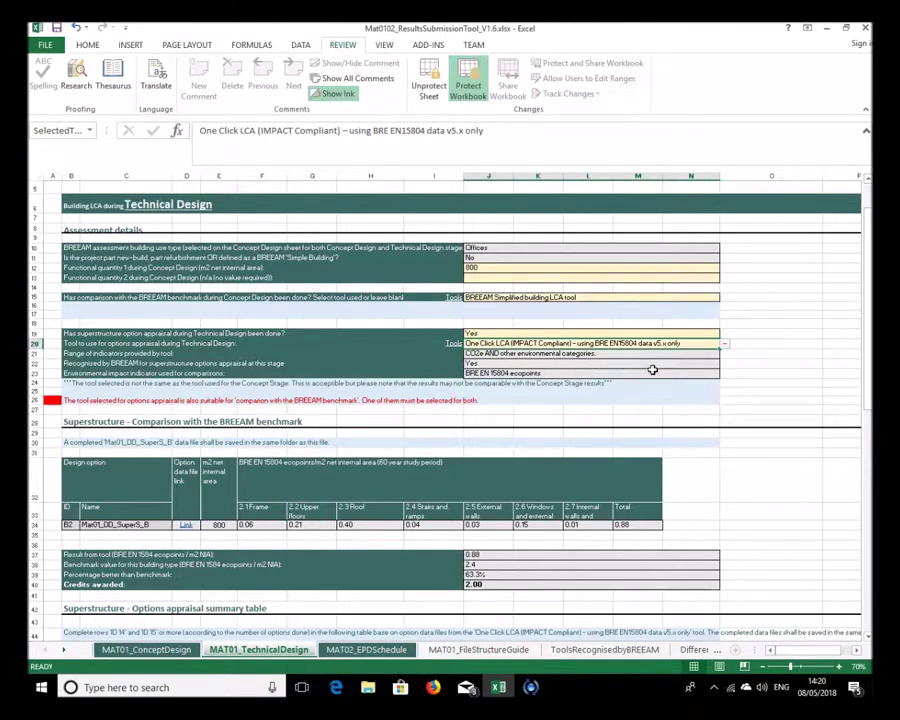
left_click(726, 345)
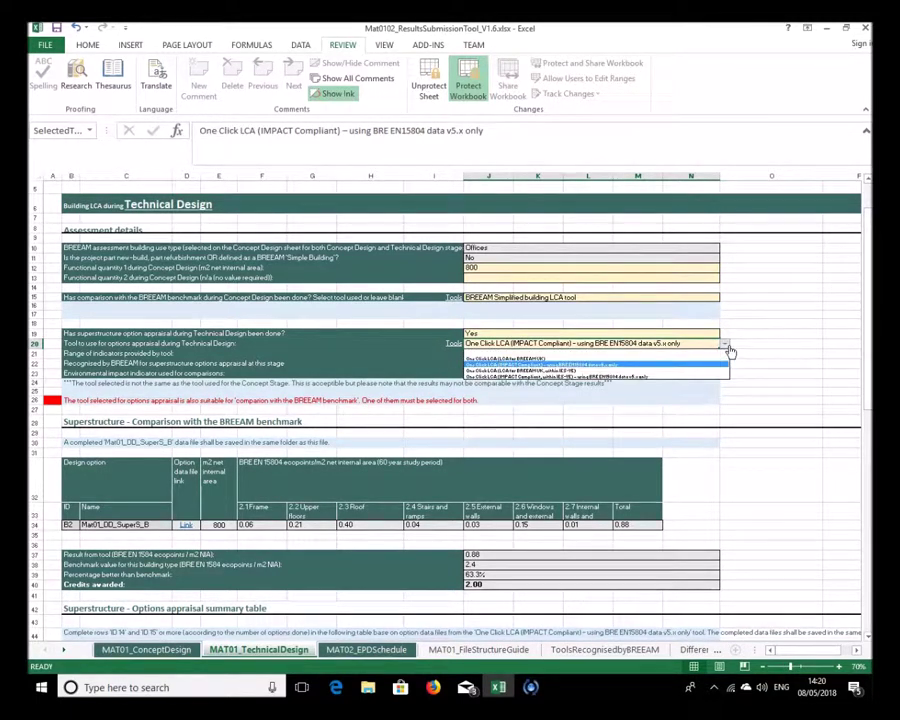
left_click(484, 369)
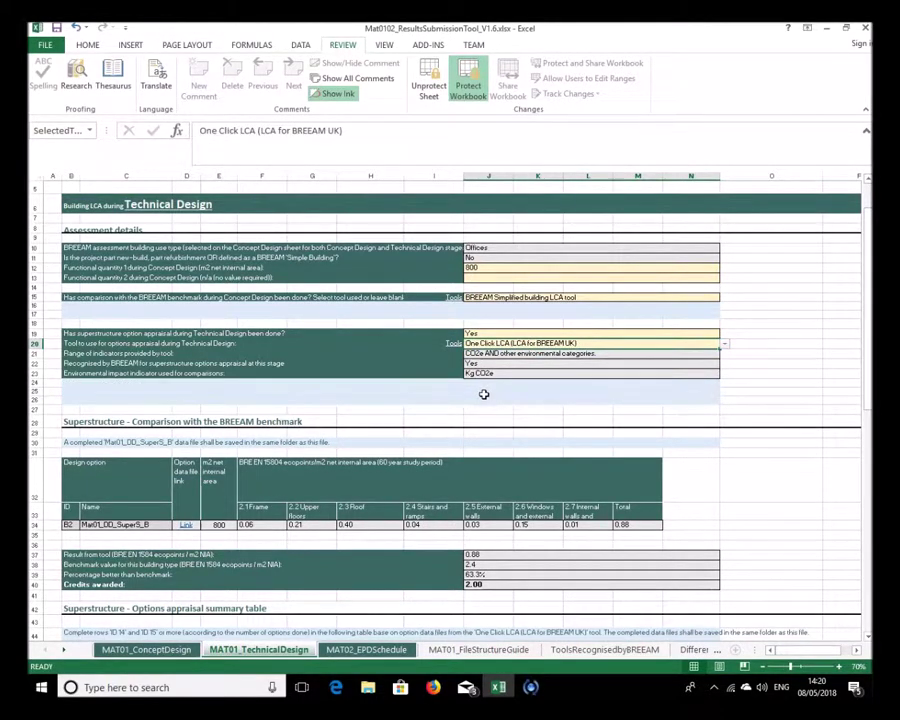
Mark superstructure options 14, 15 and 16 as completed with Yes in the Technical Design options appraisal summary table
scroll(456, 395, "down", 9)
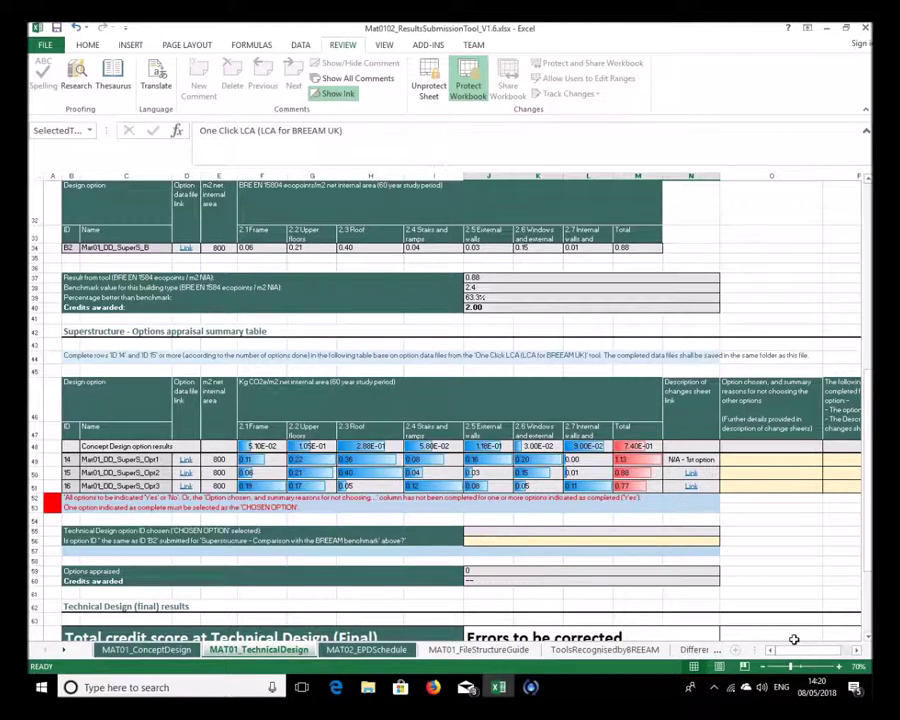
scroll(565, 458, "right", 3)
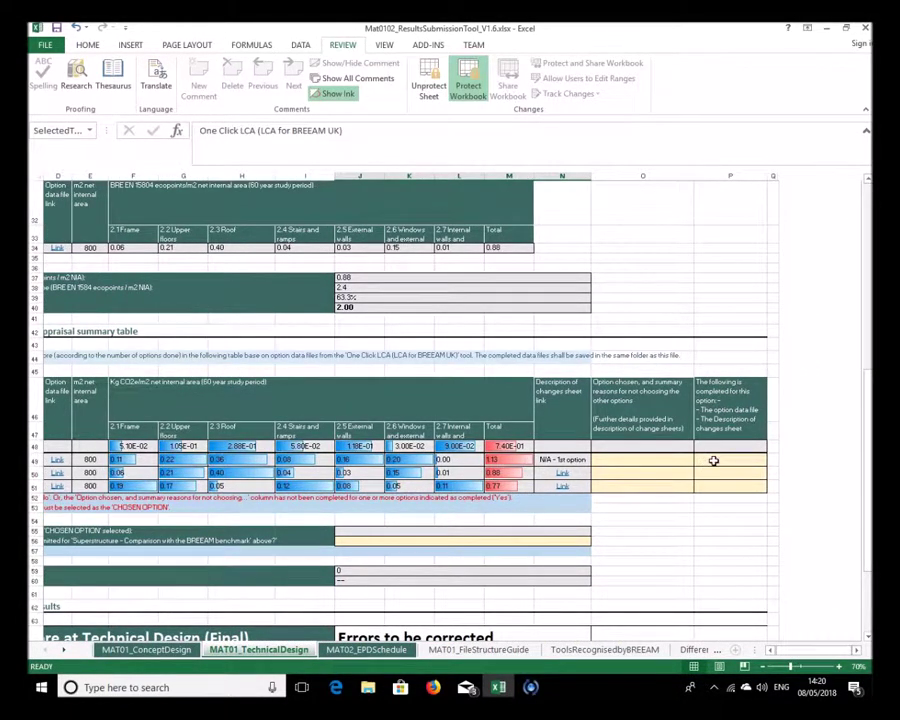
left_click(713, 460)
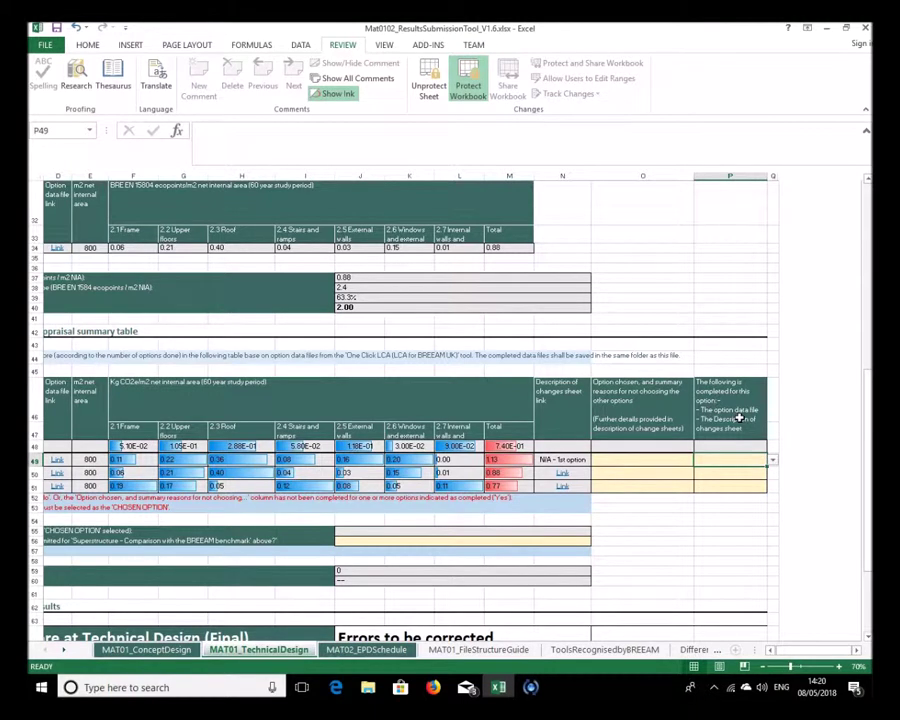
left_click(773, 461)
left_click(772, 460)
left_click(750, 475)
left_click(750, 473)
left_click(772, 473)
left_click(750, 487)
left_click(736, 486)
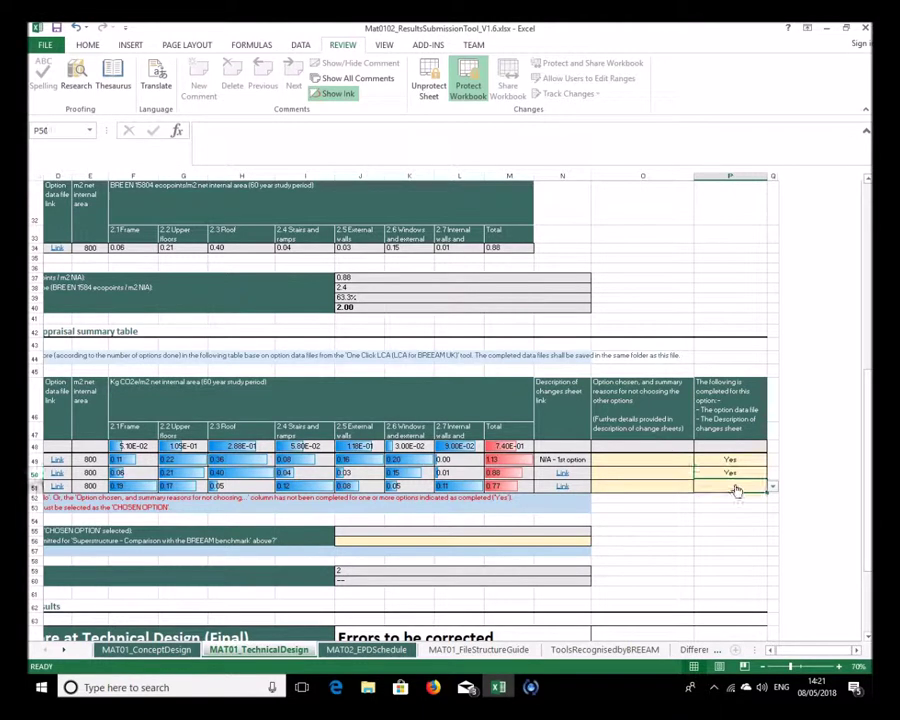
left_click(772, 487)
left_click(754, 500)
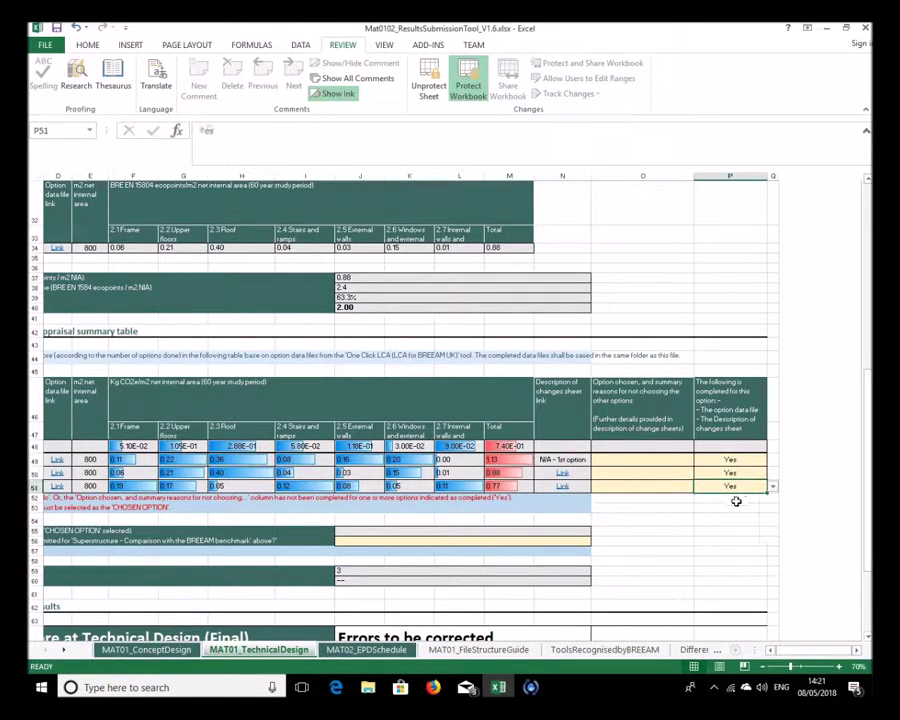
Give "Capital cost >25% more than lowest option" as the reason for options 14 and 15, and "Aesthetic preference for other option" for option 16
left_click(652, 462)
left_click(700, 460)
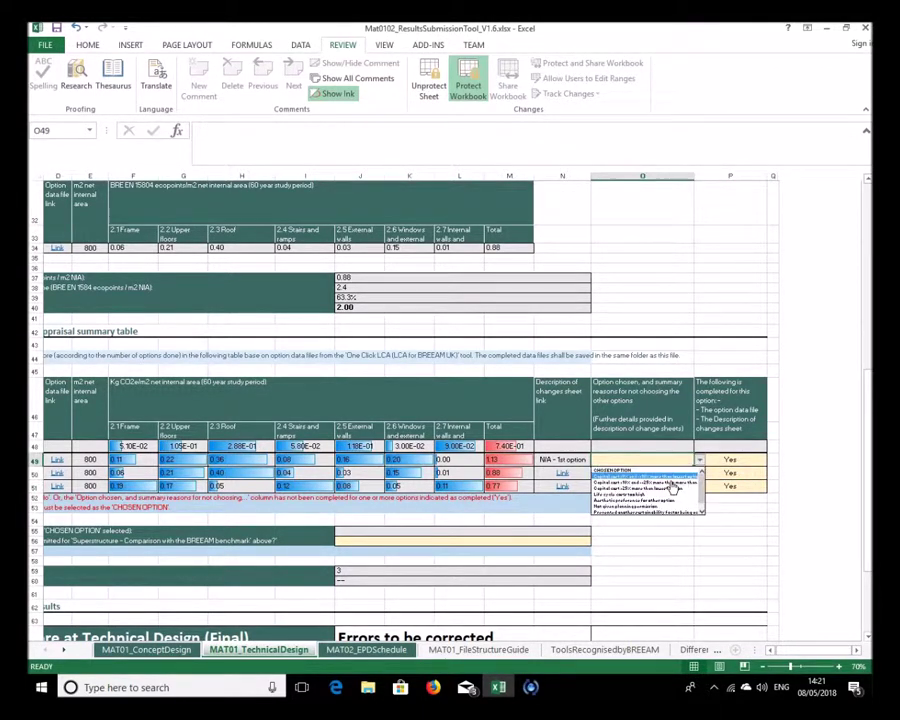
key("Escape")
left_click(680, 479)
left_click(700, 478)
left_click(660, 494)
left_click(680, 497)
left_click(700, 497)
key("Escape")
left_click(700, 497)
left_click(640, 522)
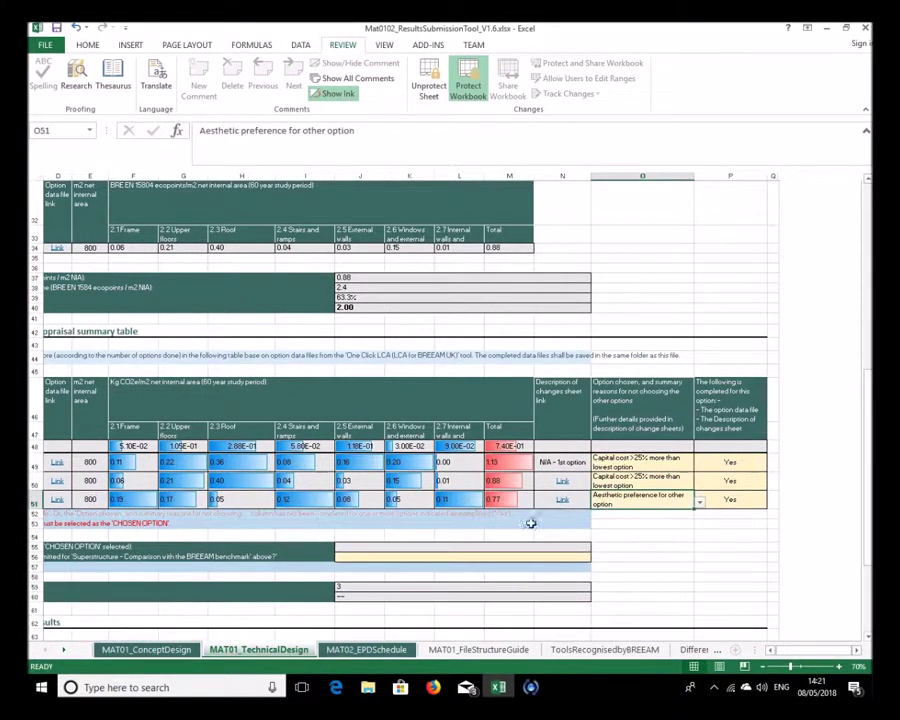
left_click_drag(791, 656, 772, 652)
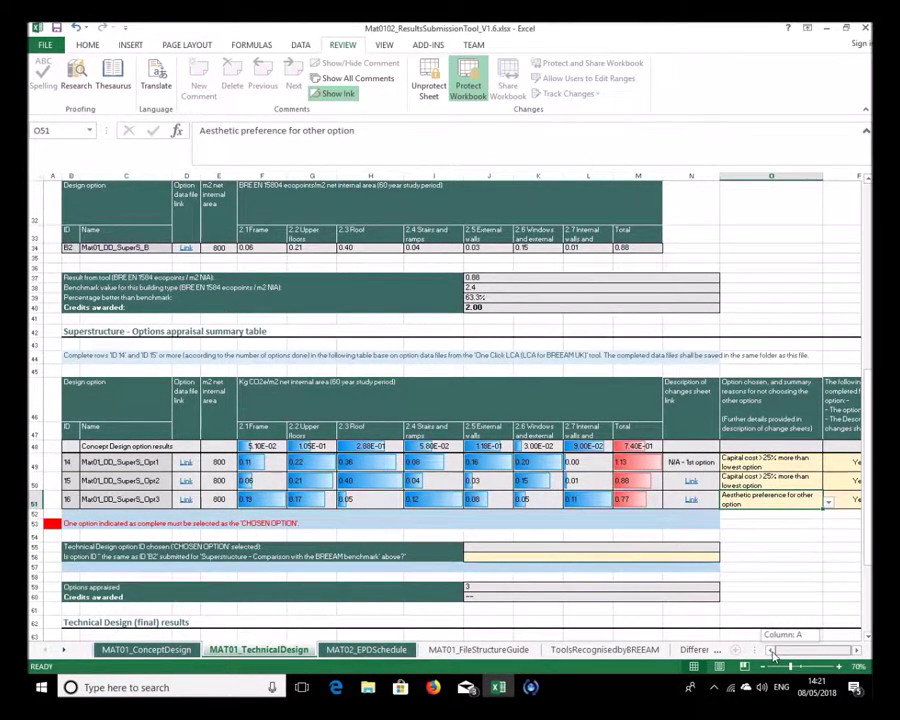
left_click_drag(778, 655, 790, 652)
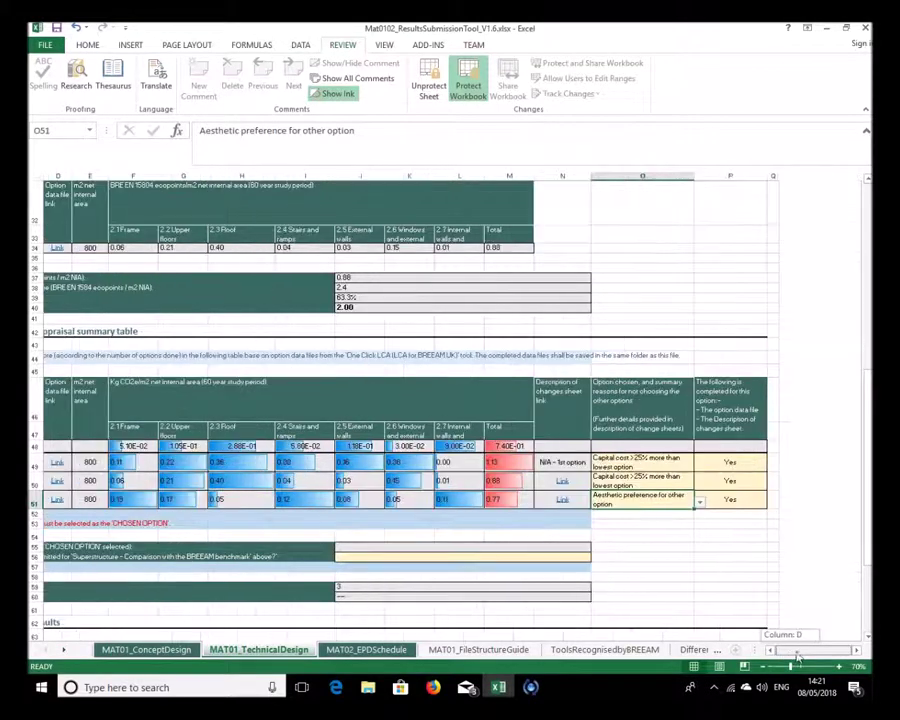
Set option 15 as the CHOSEN OPTION and answer Yes that it is the same as benchmark option B2
left_click(685, 483)
left_click(700, 483)
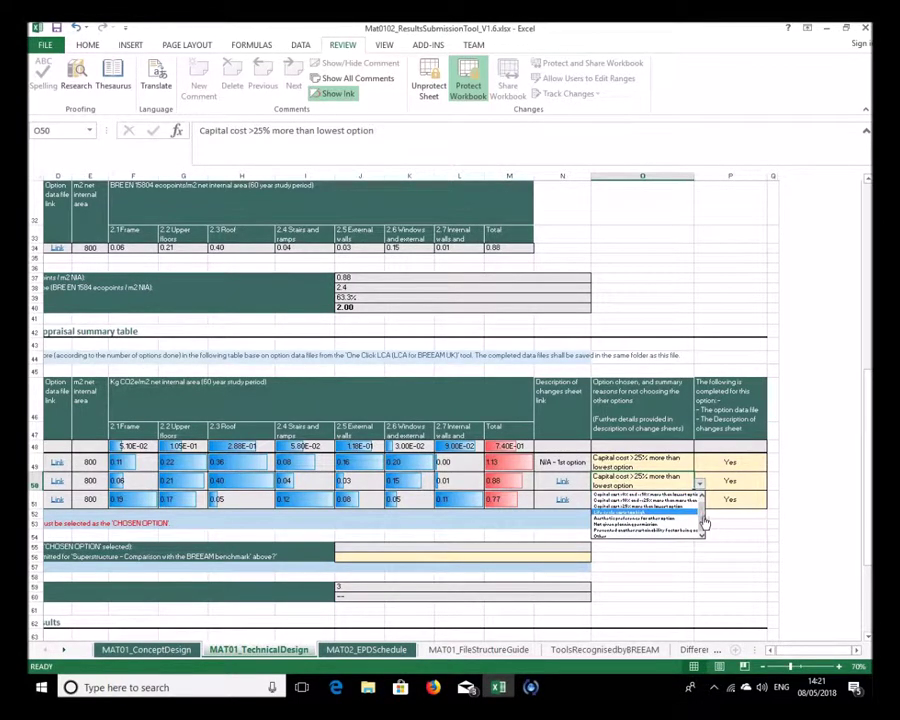
scroll(651, 503, "up", 1)
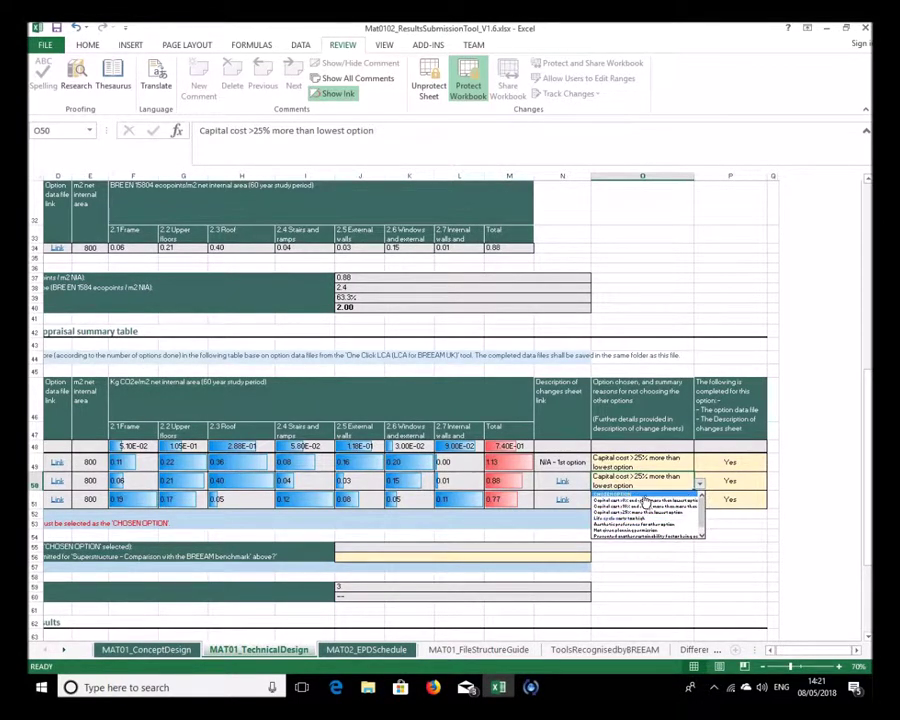
left_click(640, 494)
left_click_drag(787, 651, 774, 651)
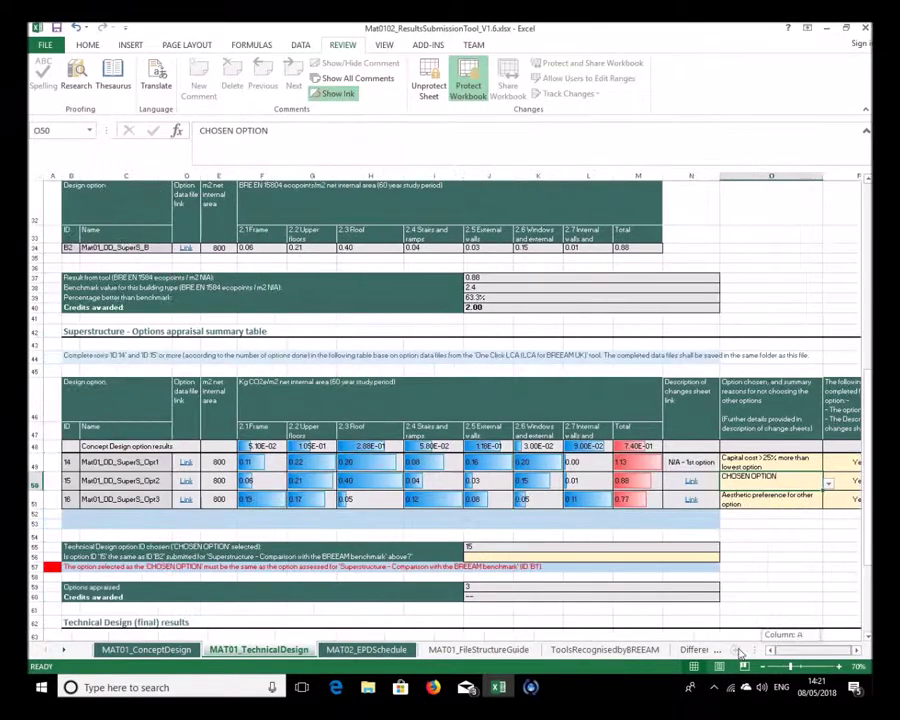
left_click(519, 557)
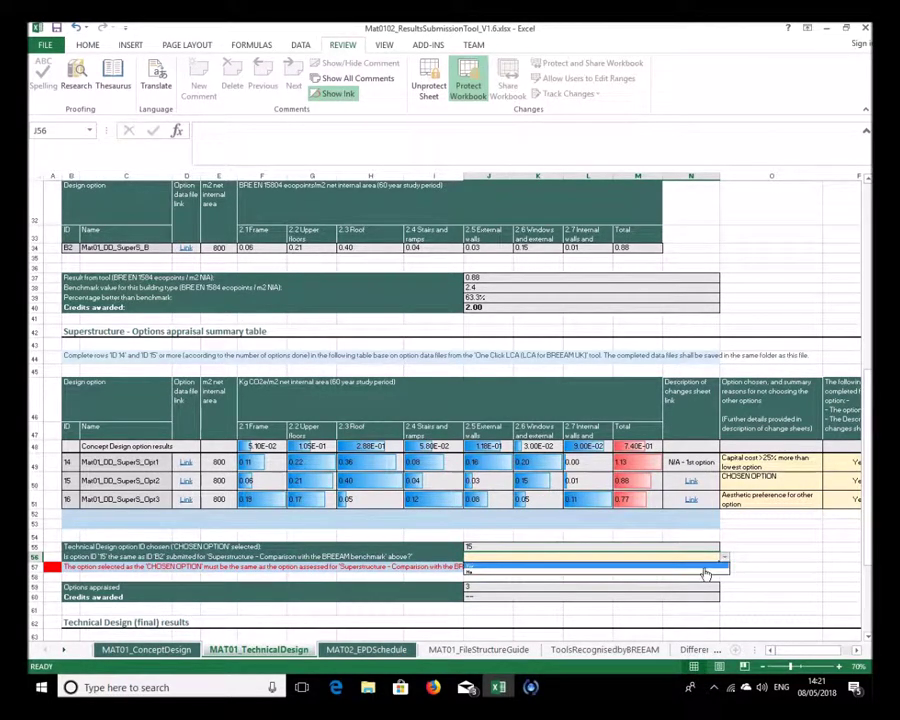
left_click(705, 569)
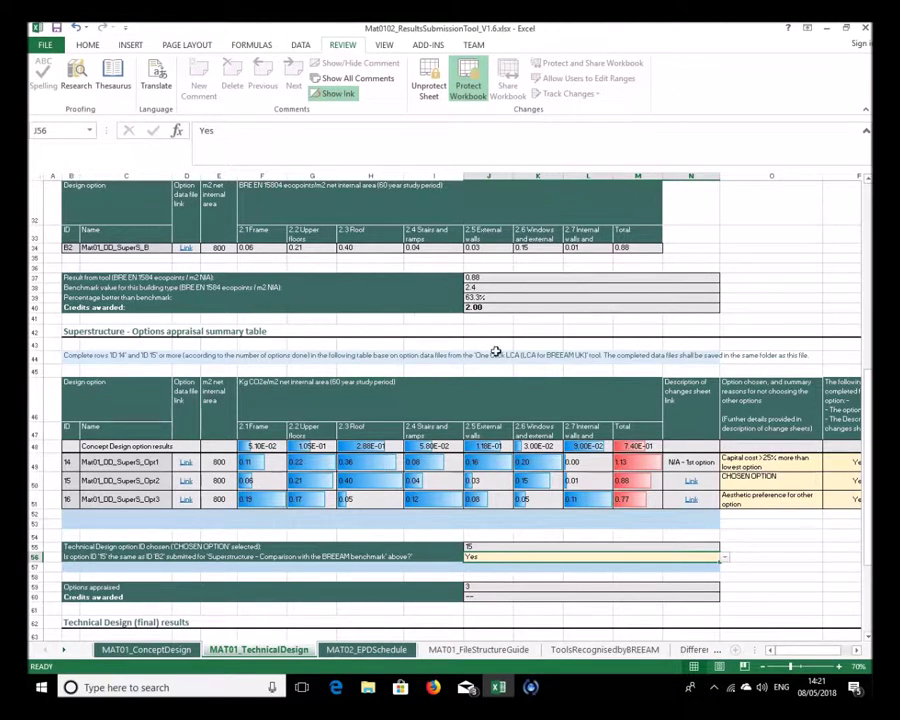
Follow option 15's description of changes link, examine the differences sheet for options 15 and 16, and return to the Technical Design sheet
scroll(485, 355, "down", 2)
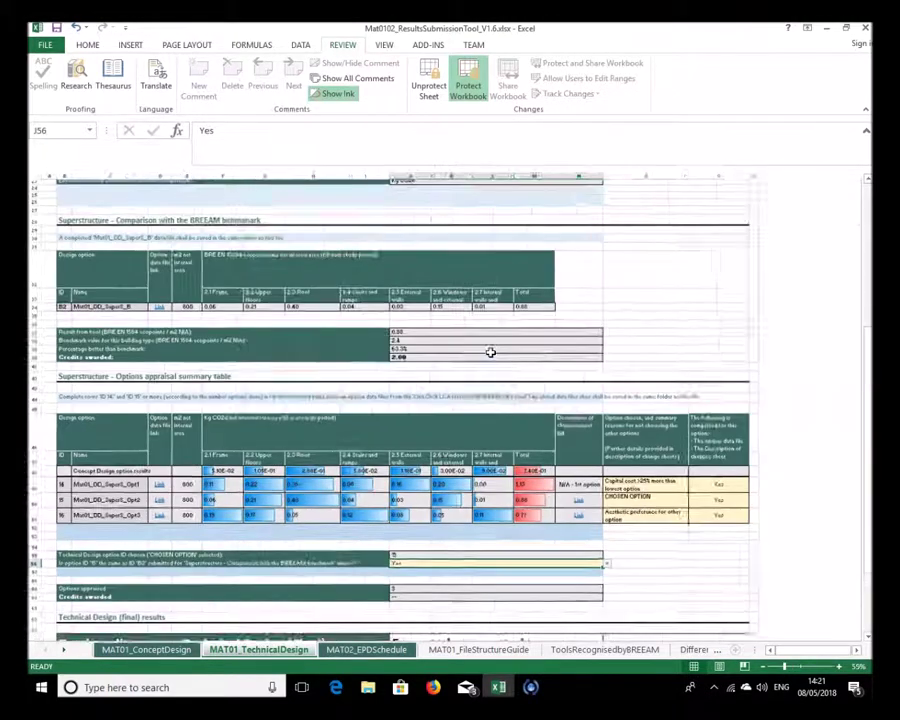
scroll(374, 414, "down", 4)
scroll(383, 407, "down", 1)
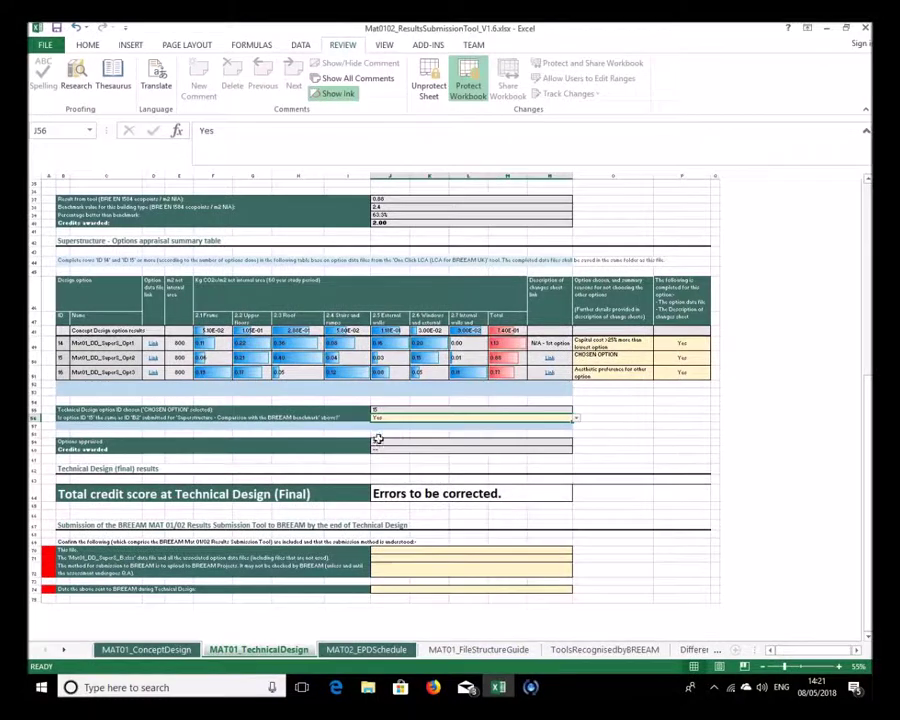
left_click(550, 356)
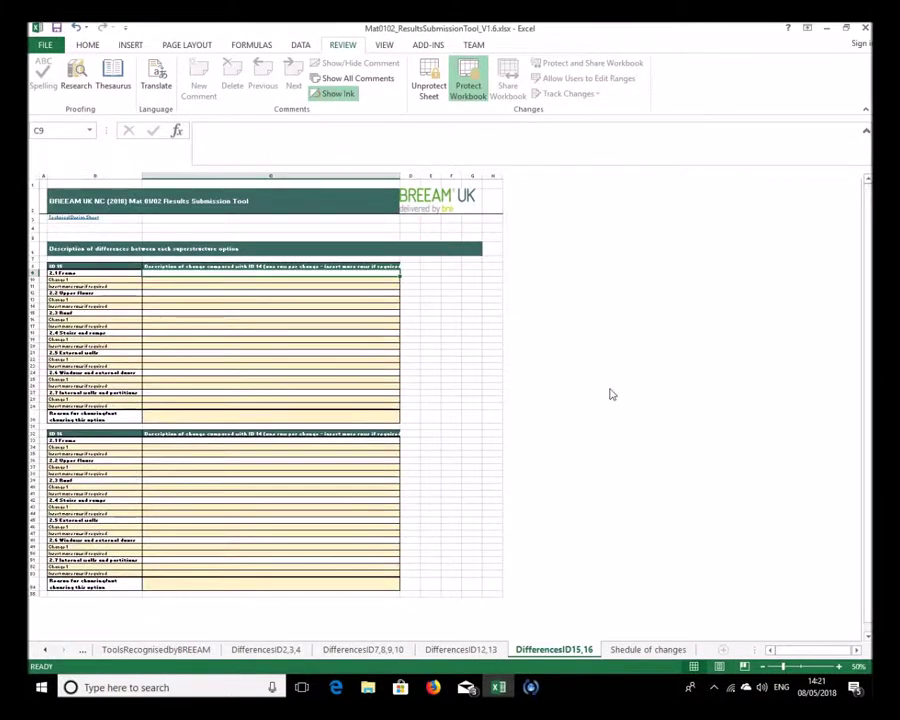
left_click(192, 281)
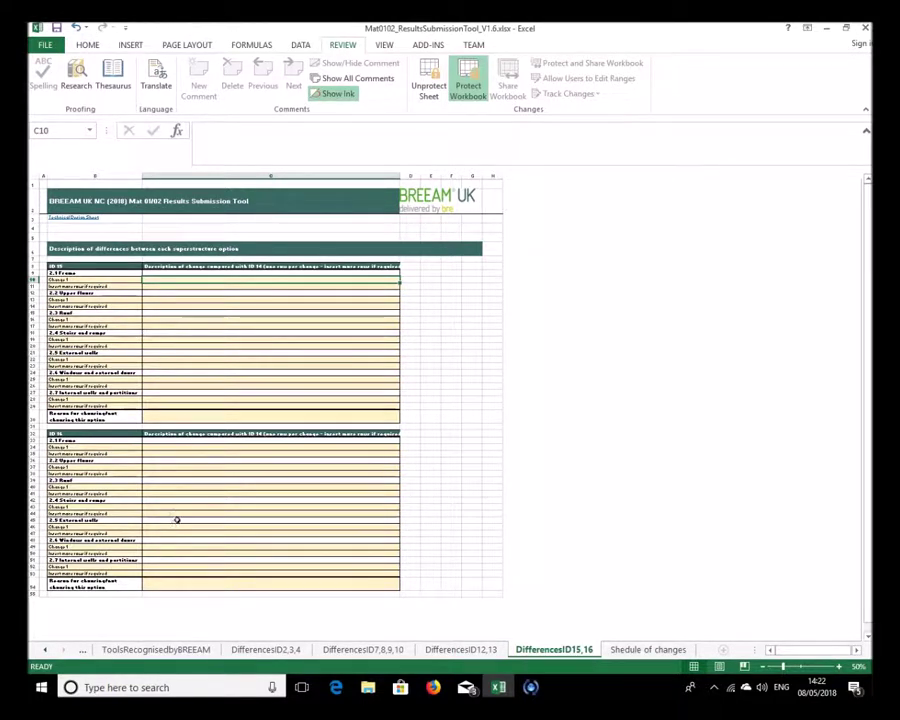
left_click_drag(205, 162, 177, 129)
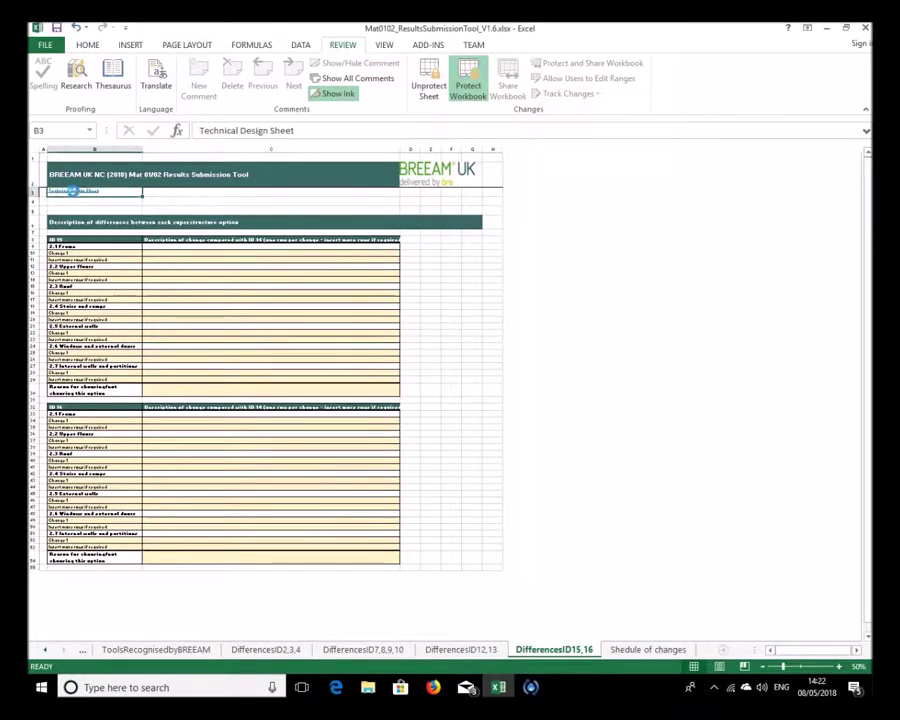
left_click(72, 189)
Confirm Yes for all three Technical Design submission items: this file, the option data files and the submission method
scroll(441, 458, "down", 15)
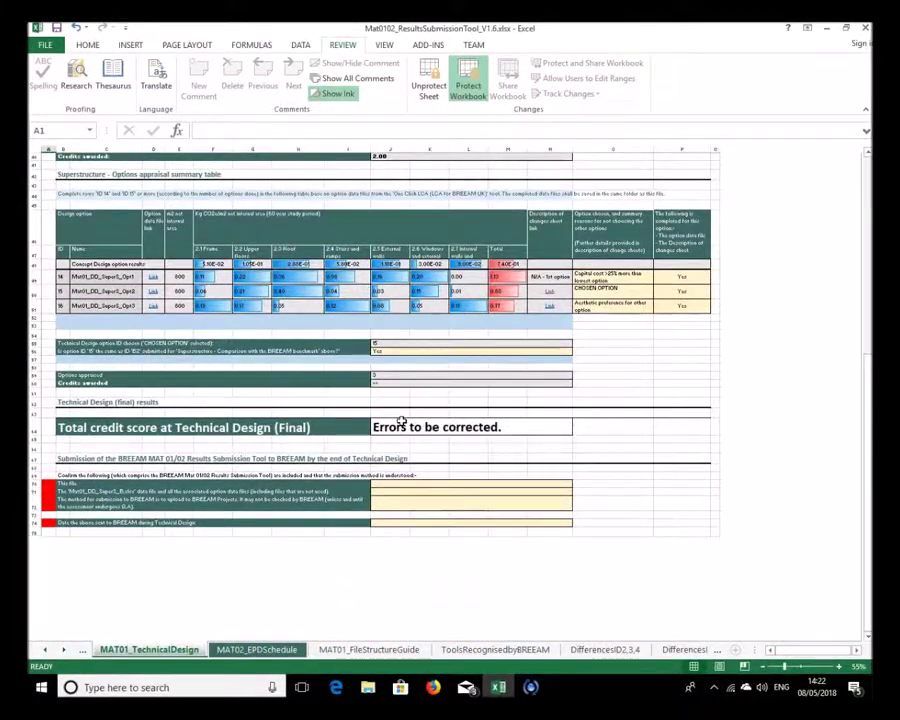
scroll(394, 447, "down", 2)
left_click(392, 428)
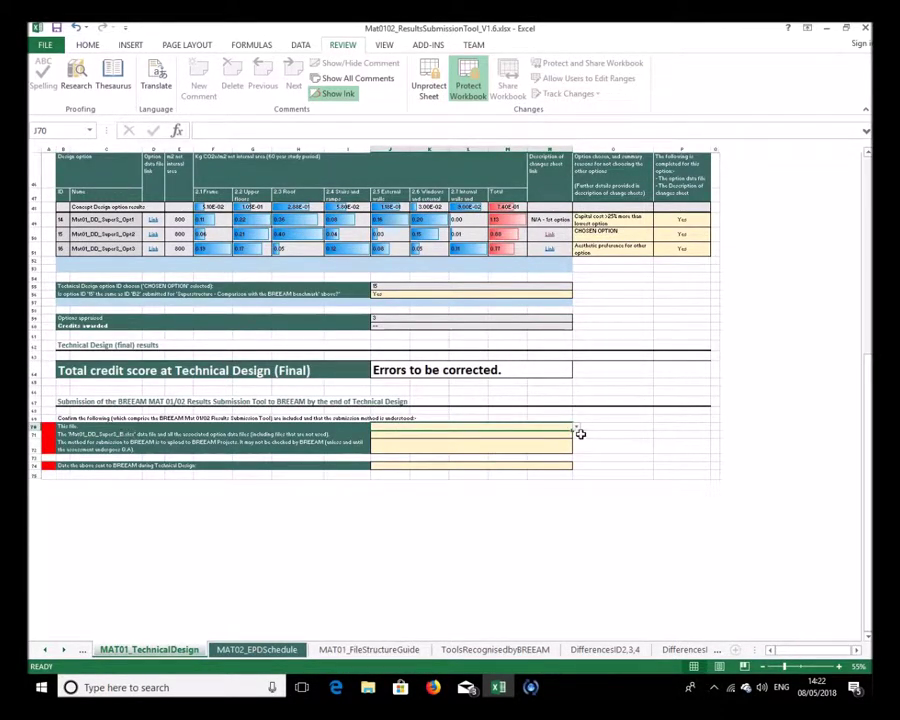
left_click(576, 428)
left_click(482, 435)
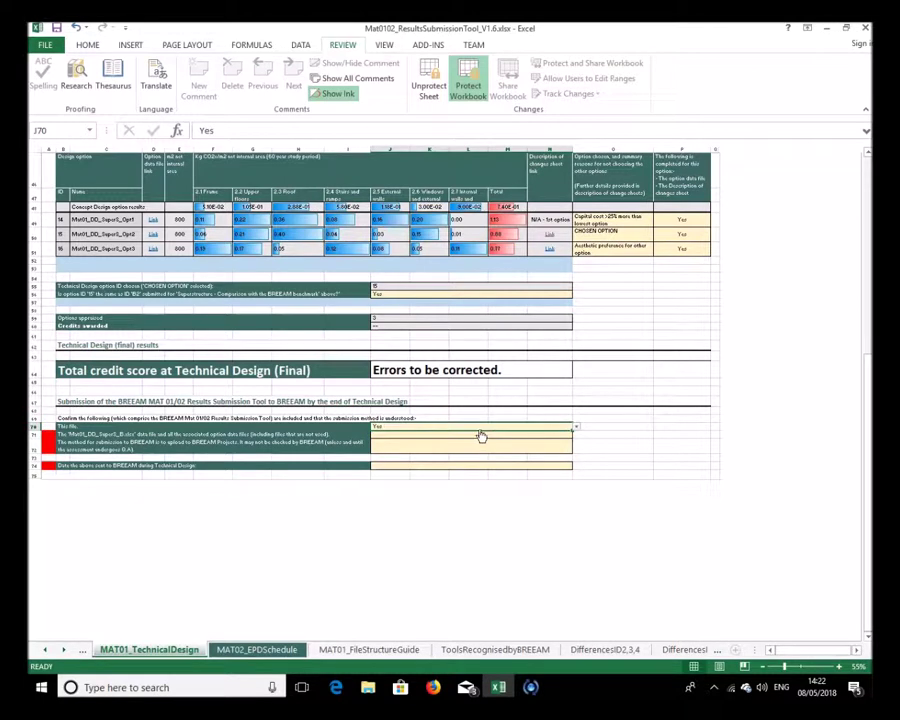
left_click(552, 435)
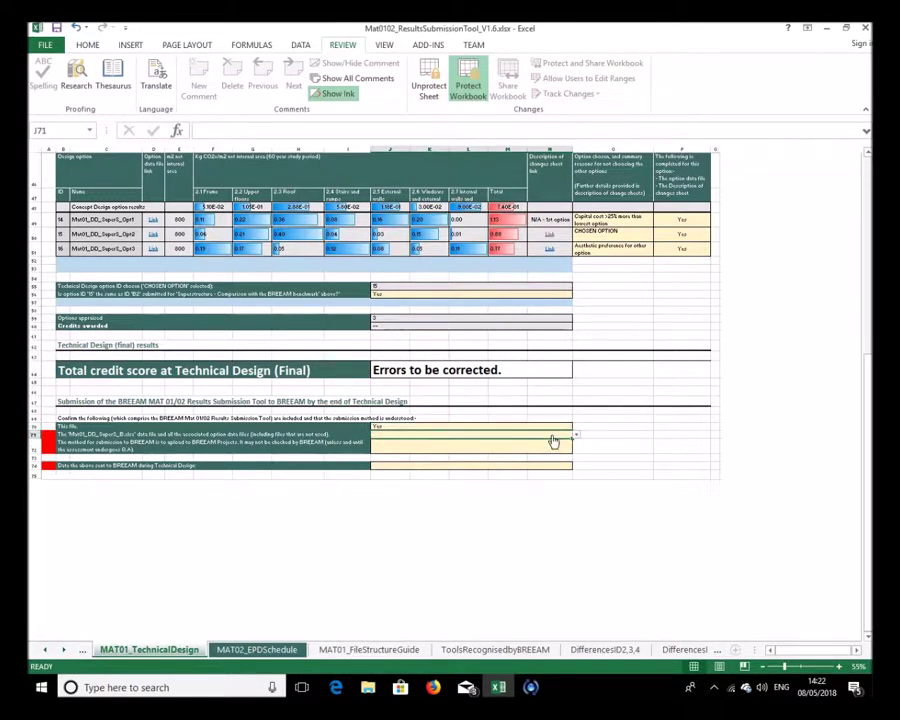
left_click(576, 435)
left_click(443, 443)
left_click(443, 443)
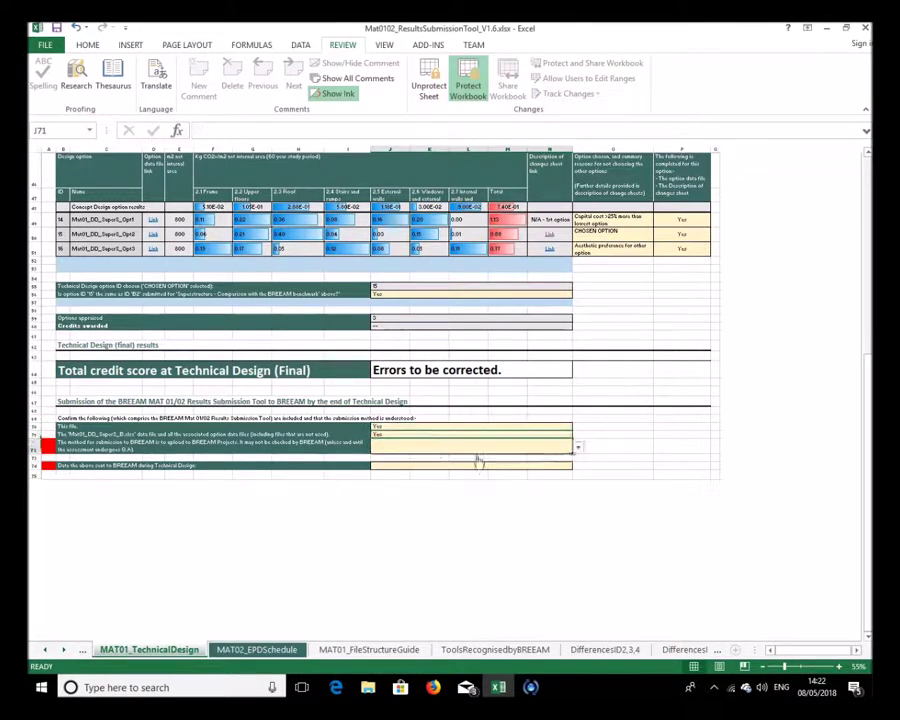
left_click(578, 449)
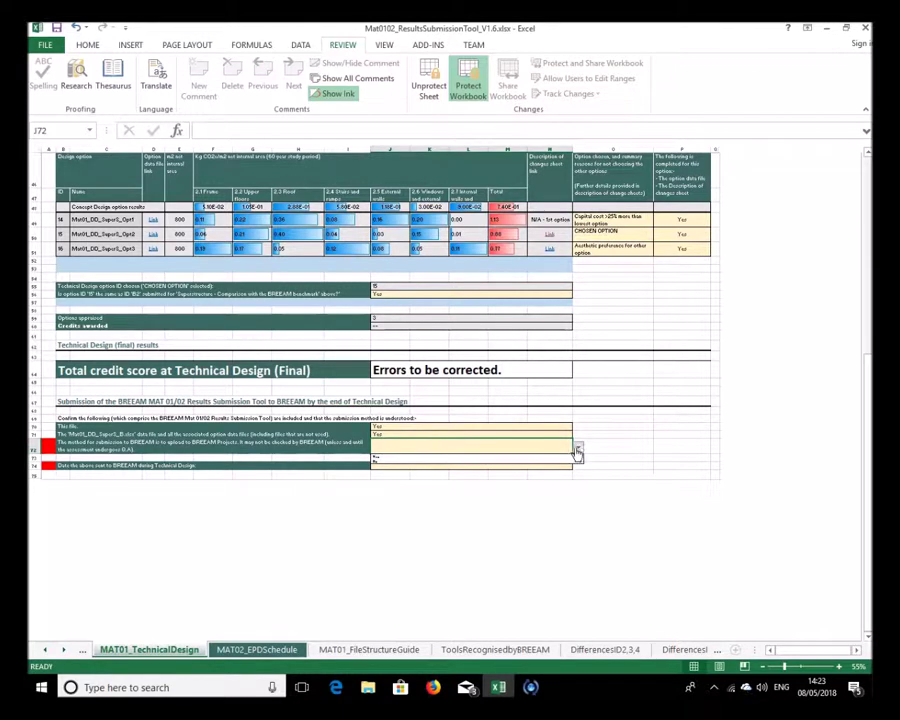
left_click(536, 457)
Enter 08/05/2018 as the date the files were sent to BREEAM during Technical Design
left_click(396, 466)
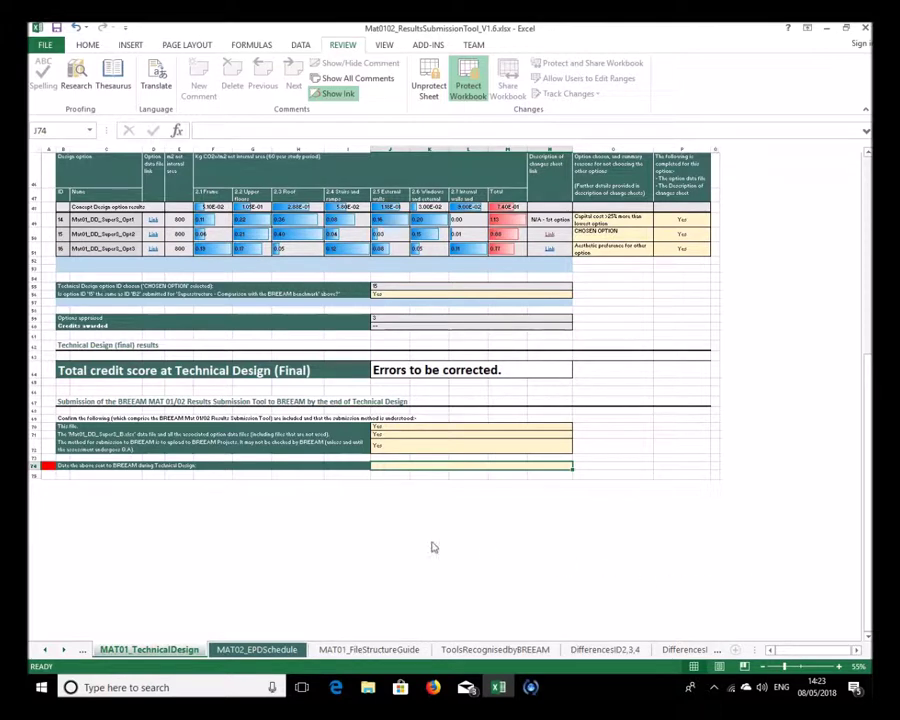
left_click(48, 649)
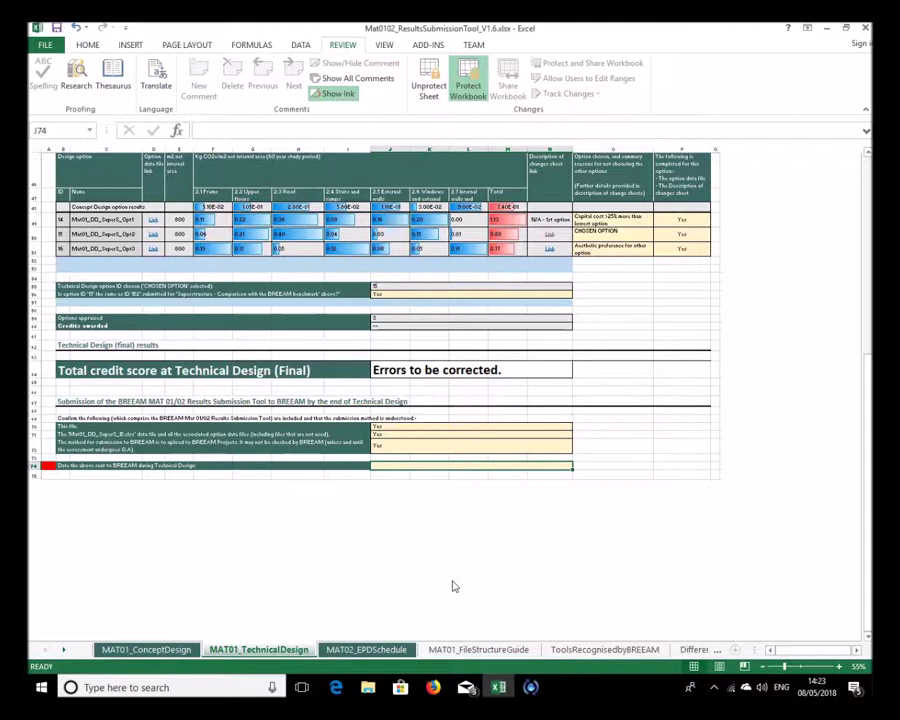
type("5/")
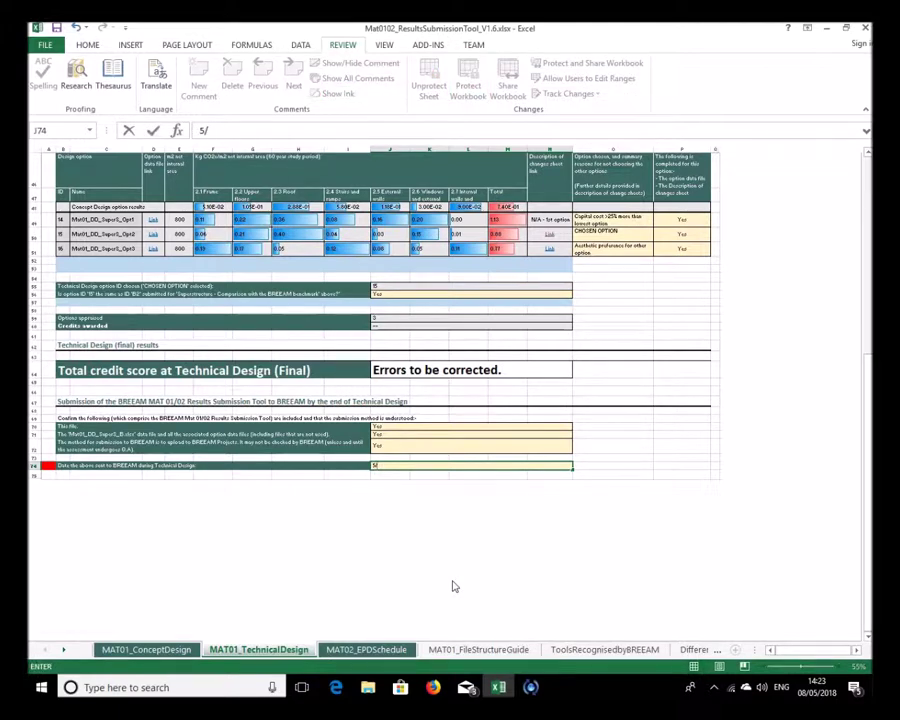
type("/5/18")
key("Return")
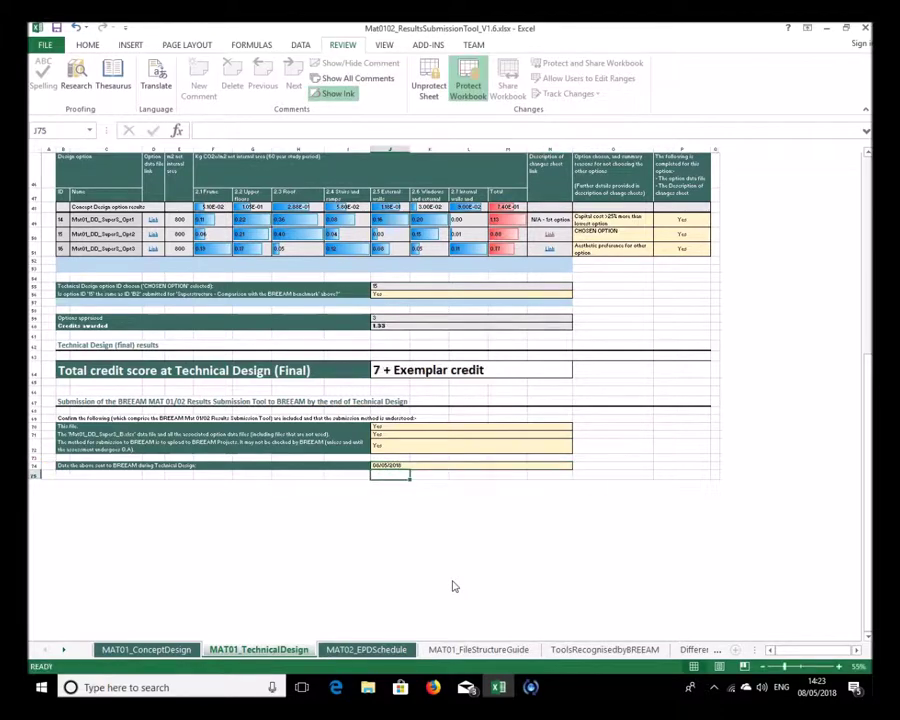
Review the Technical Design credit results, check the credits on the Concept Design sheet, and return to the Technical Design total credit score
scroll(326, 444, "up", 3)
scroll(326, 444, "up", 1)
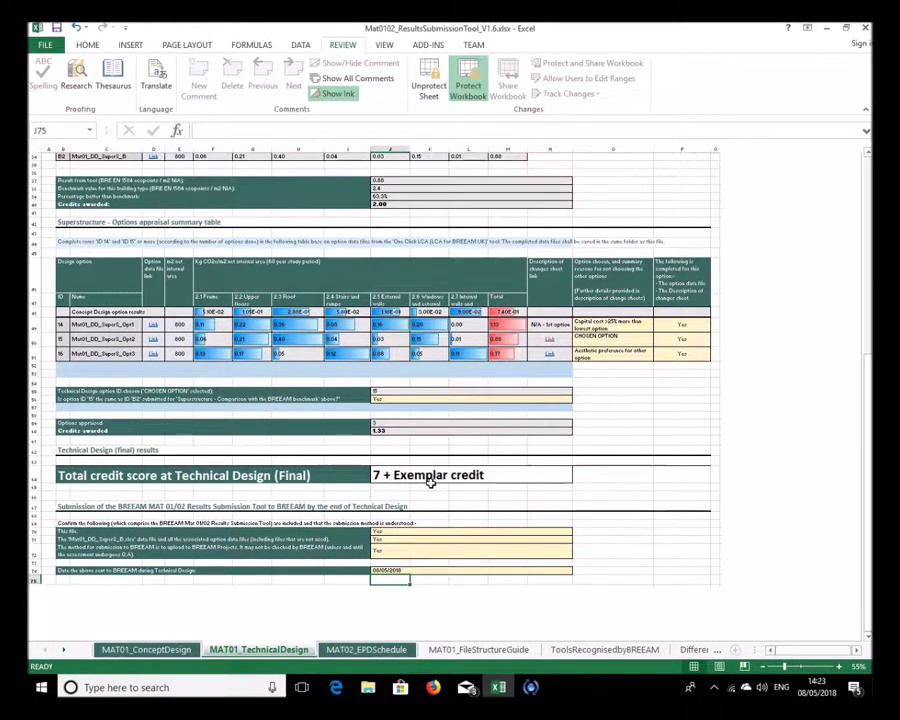
scroll(412, 480, "up", 8)
scroll(412, 480, "up", 6)
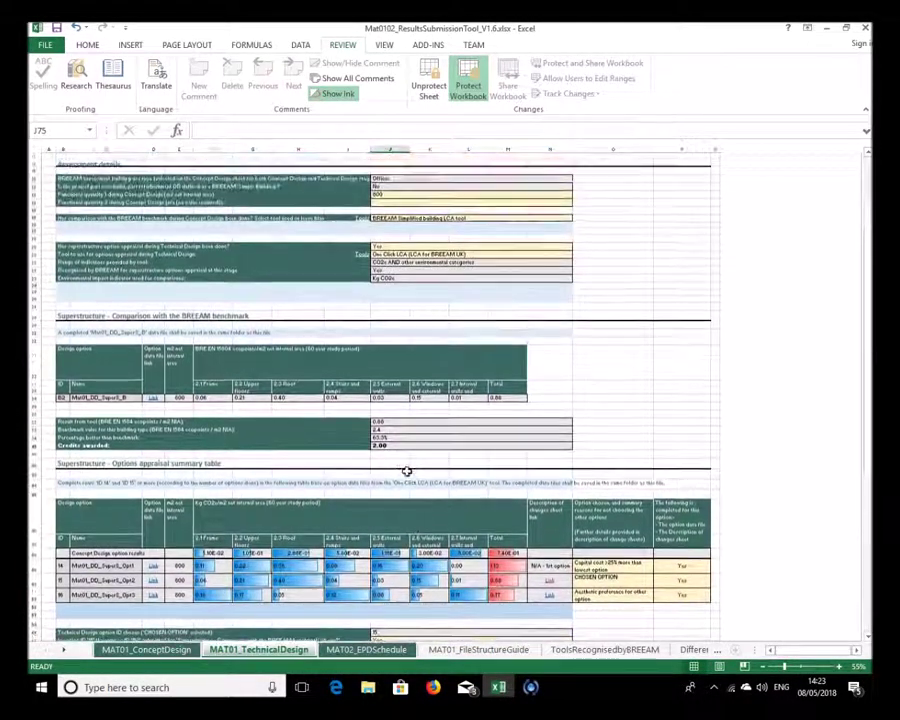
left_click(183, 651)
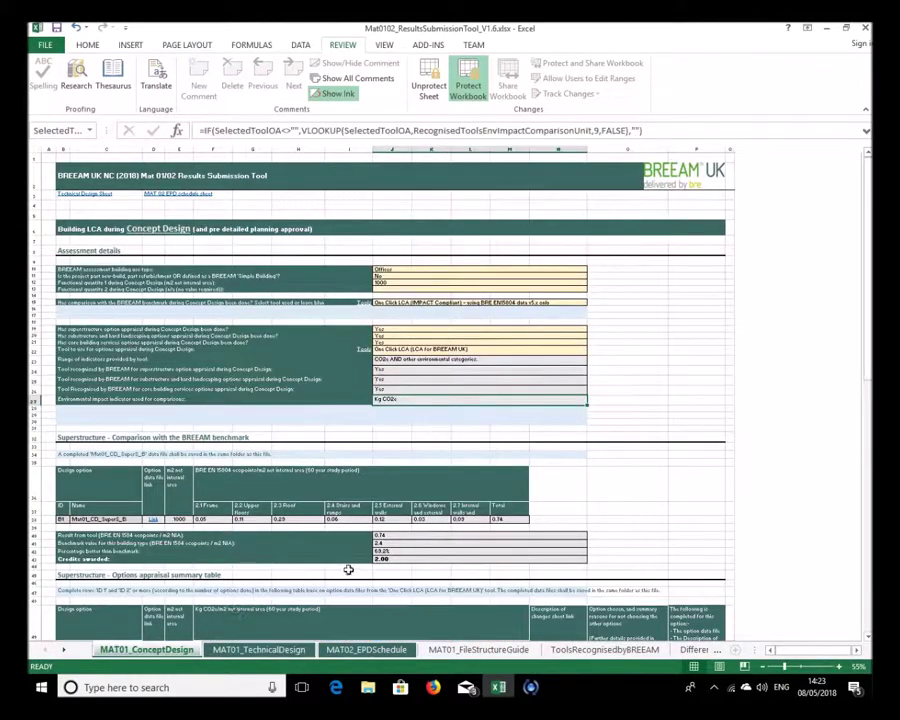
scroll(350, 570, "down", 15)
scroll(358, 566, "up", 10)
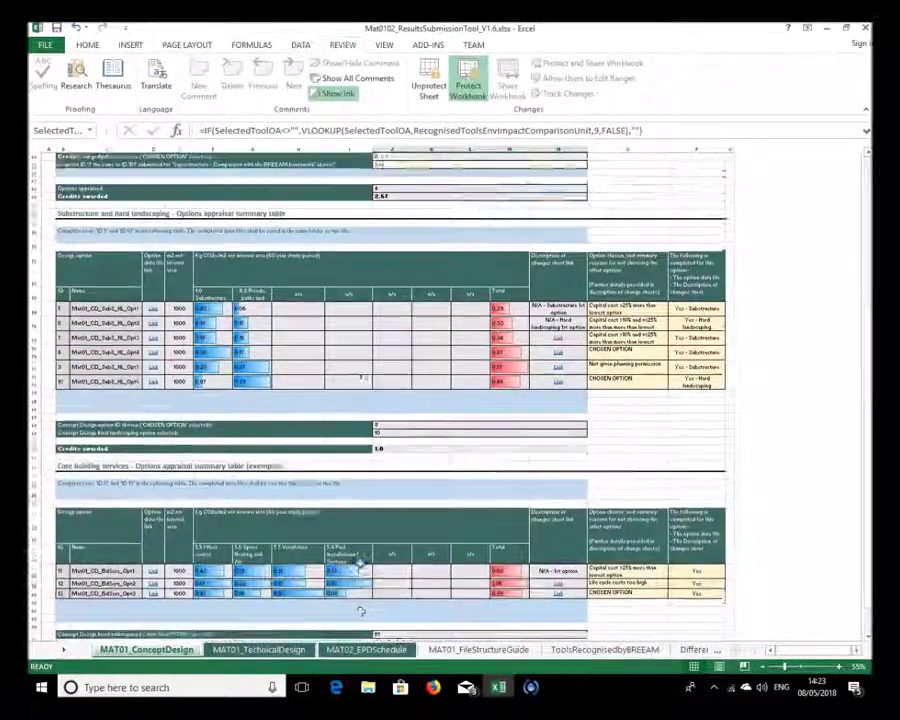
left_click(258, 650)
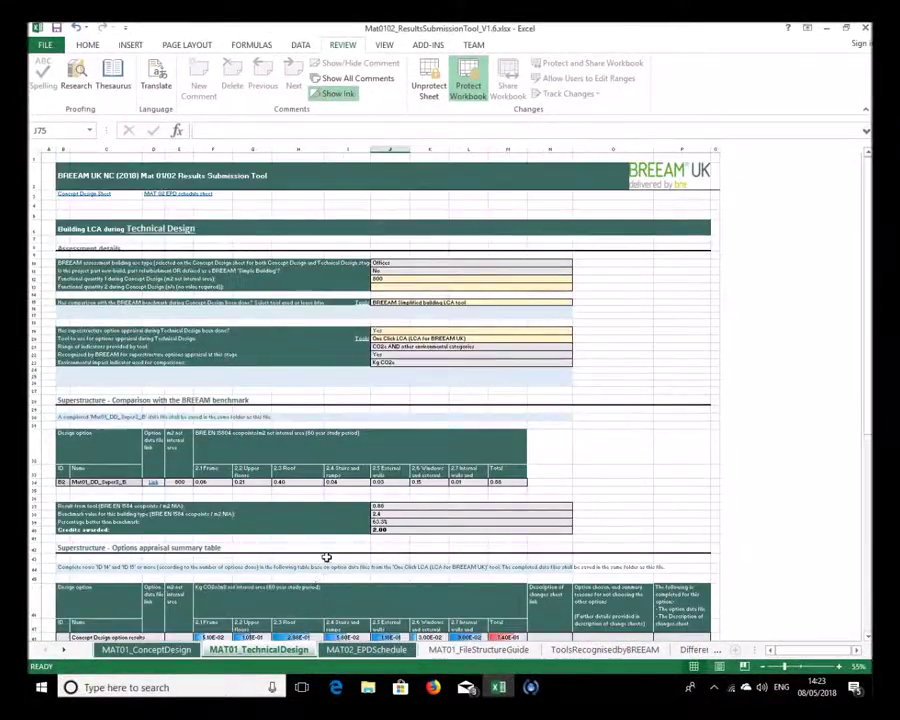
scroll(326, 552, "down", 6)
scroll(328, 553, "down", 6)
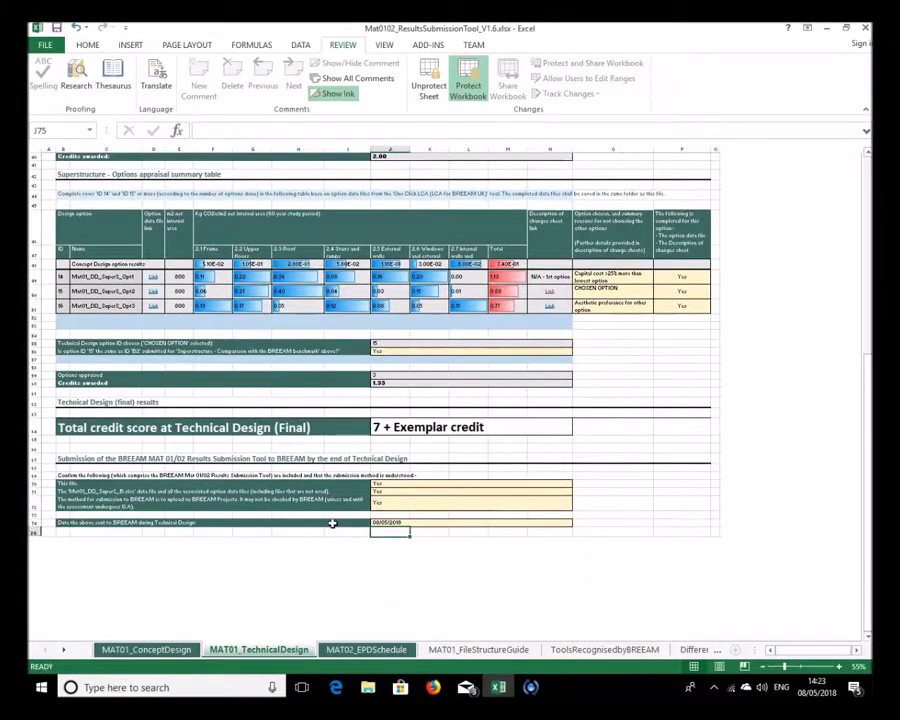
Go back to the start of the Technical Design sheet, and examine the example submission folder diagrams on the MAT01_FileStructureGuide sheet
scroll(362, 566, "up", 1)
scroll(362, 566, "up", 8)
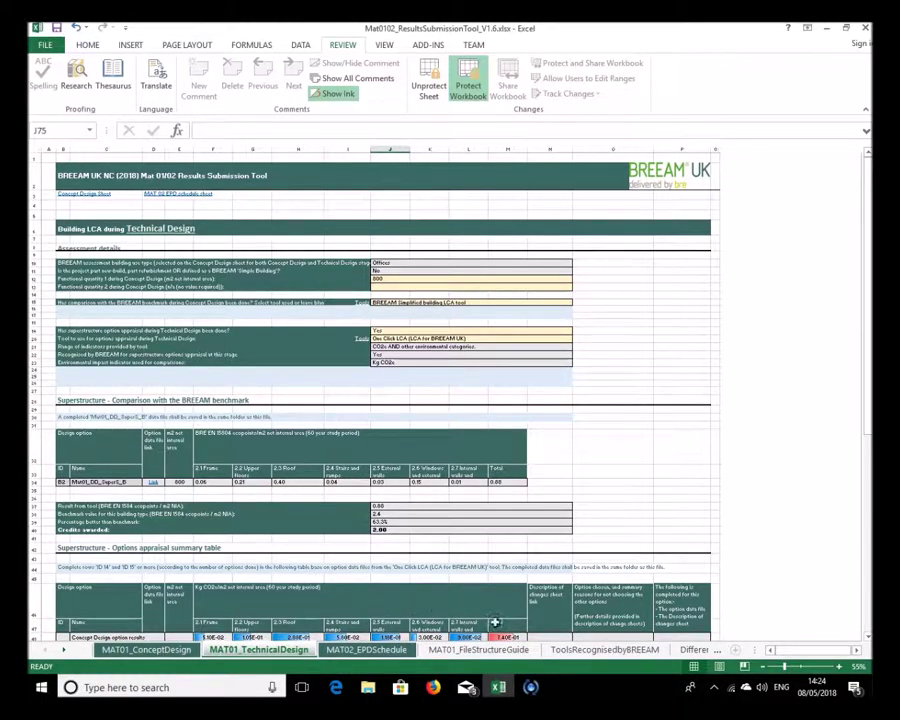
left_click(487, 651)
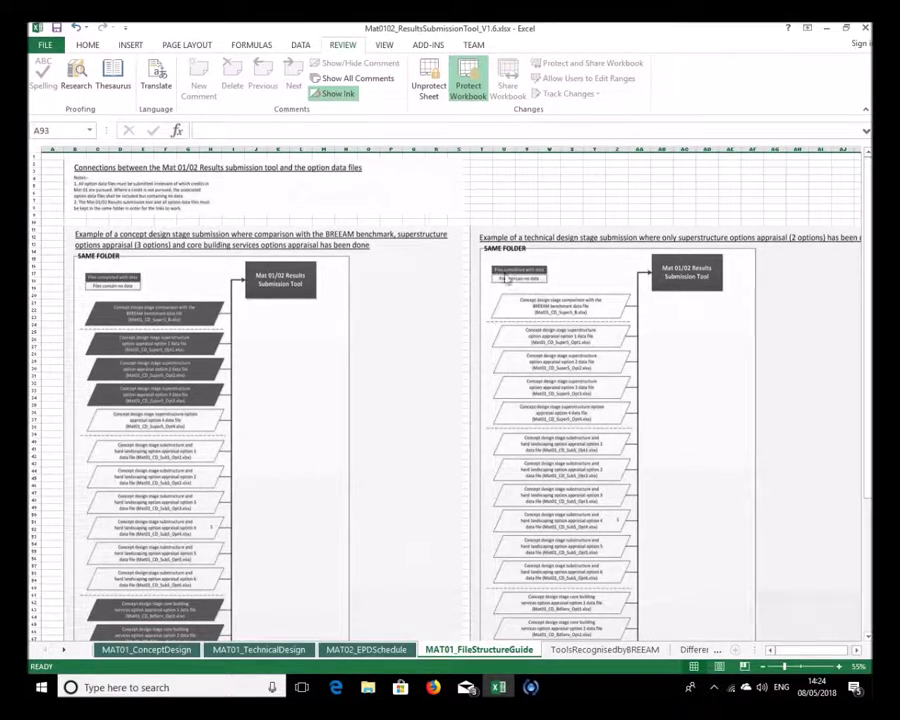
scroll(444, 370, "down", 10)
scroll(460, 374, "up", 10)
Examine the table of building LCA tools on the ToolsRecognisedbyBREEAM sheet
left_click(63, 650)
left_click(63, 650)
left_click(63, 650)
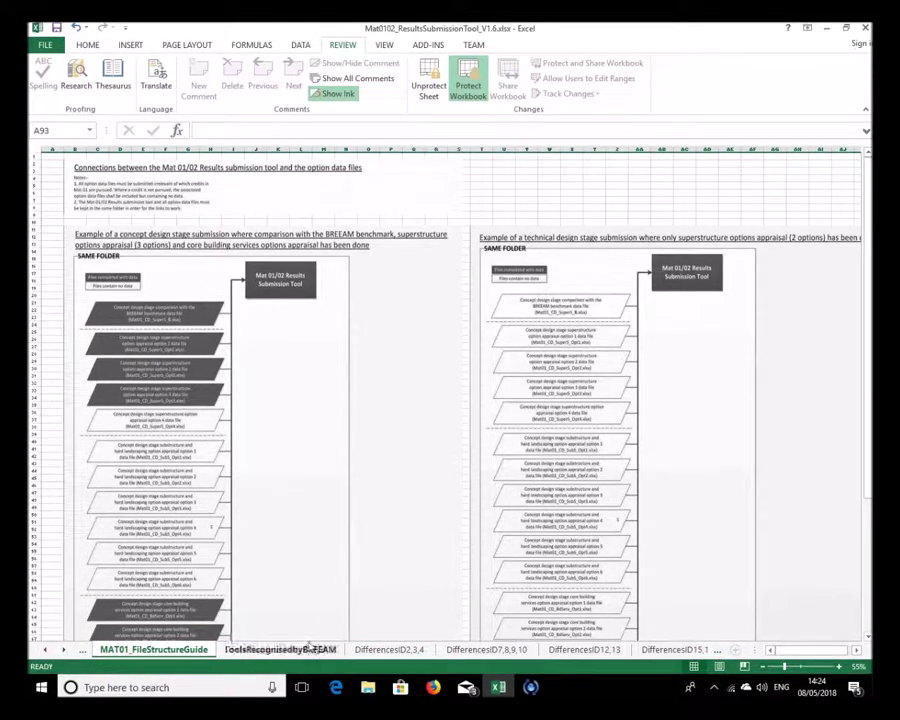
left_click(289, 651)
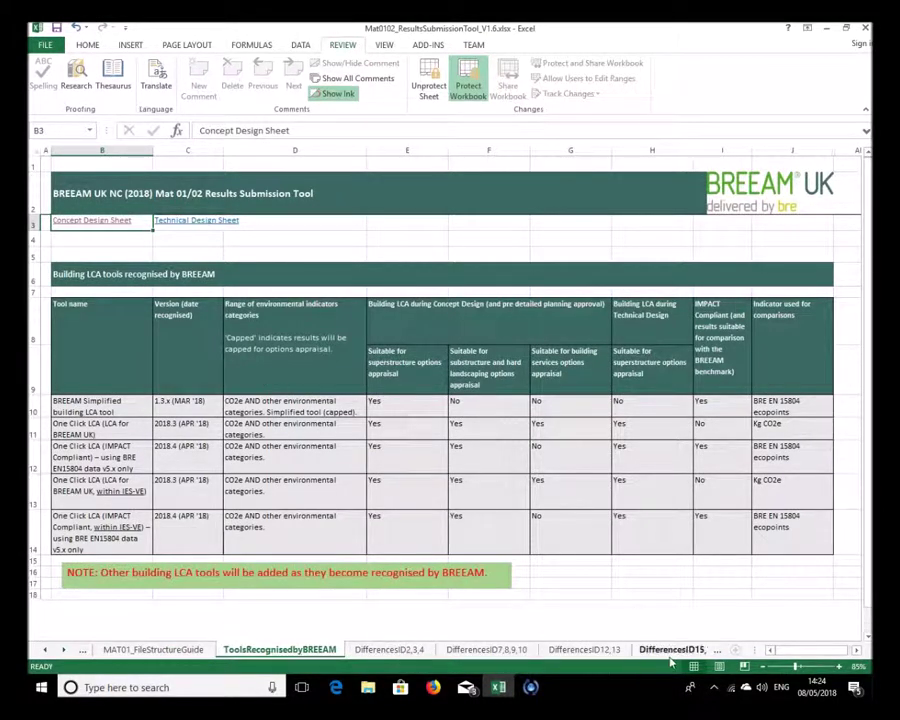
Look through the four Differences sheets, from DifferencesID2,3,4 to DifferencesID15,16, and return to the MAT01_ConceptDesign sheet
left_click(64, 651)
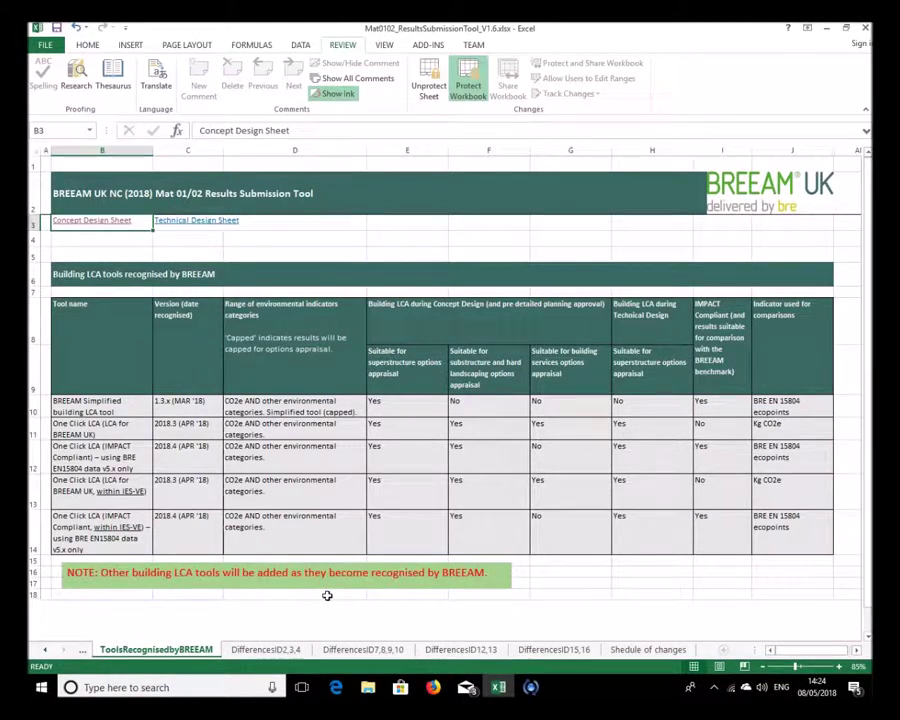
left_click(265, 649)
left_click(363, 649)
left_click(460, 649)
left_click(552, 650)
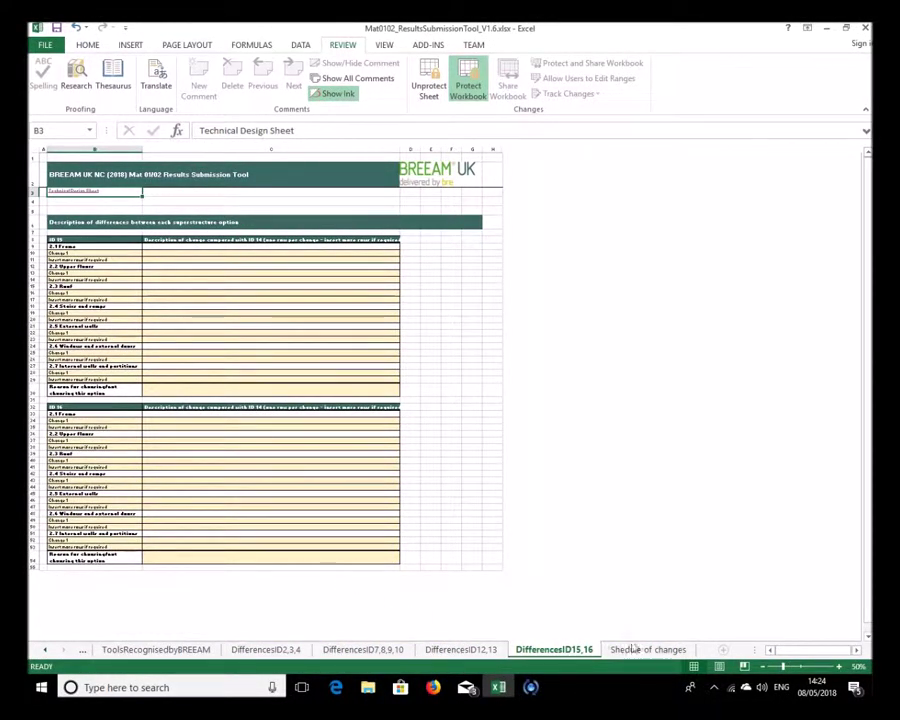
left_click(44, 650)
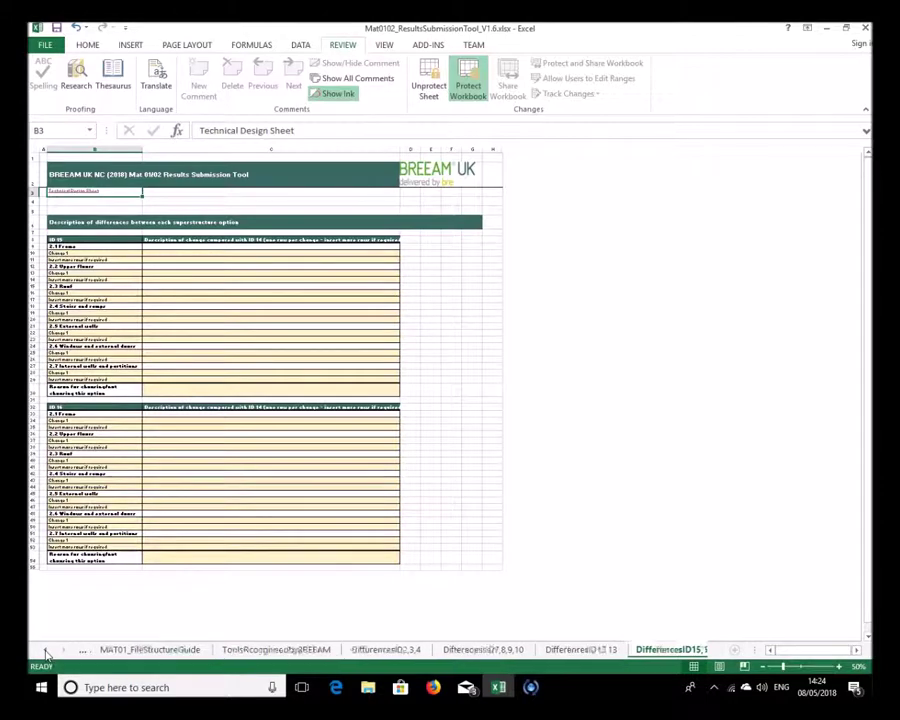
left_click(145, 650)
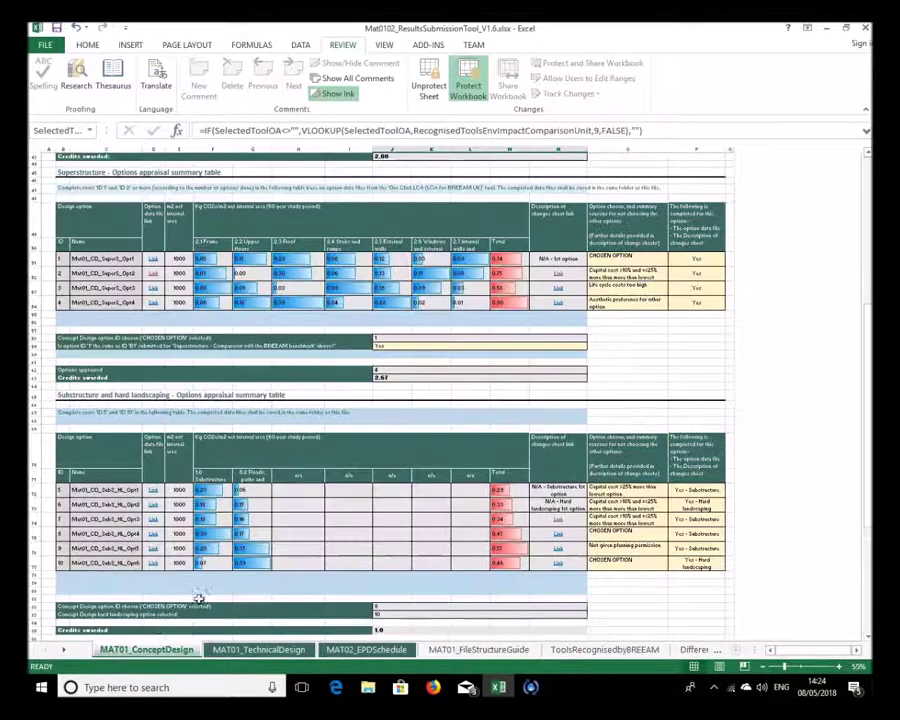